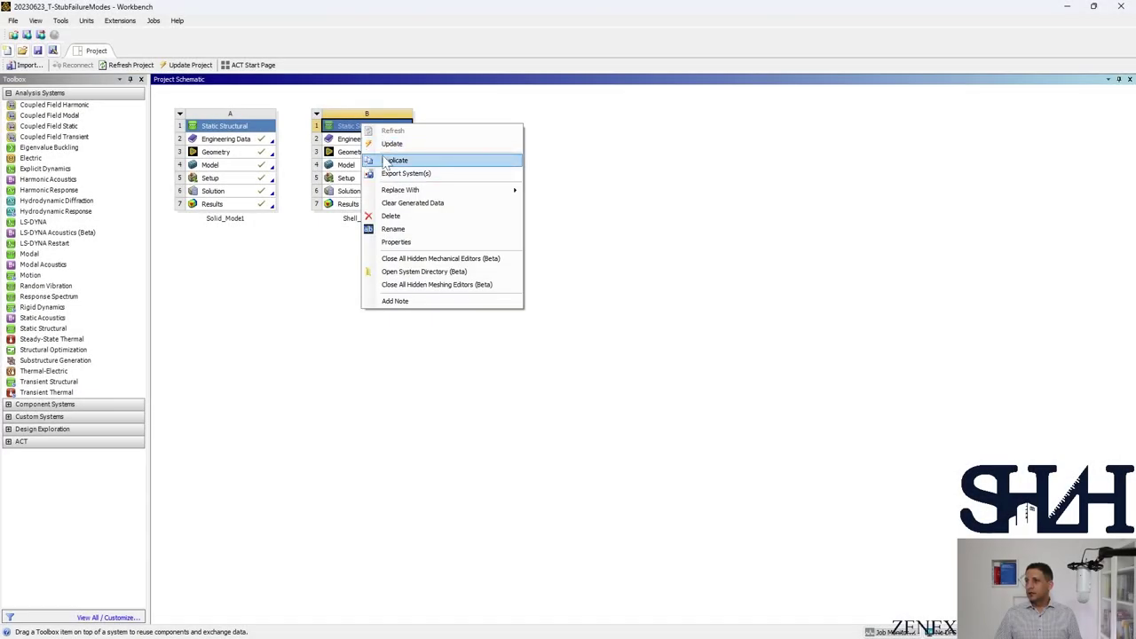
- Duplicate the Shell_Mode1 static structural system and open the geometry of the copy for editing
left_click(373, 159)
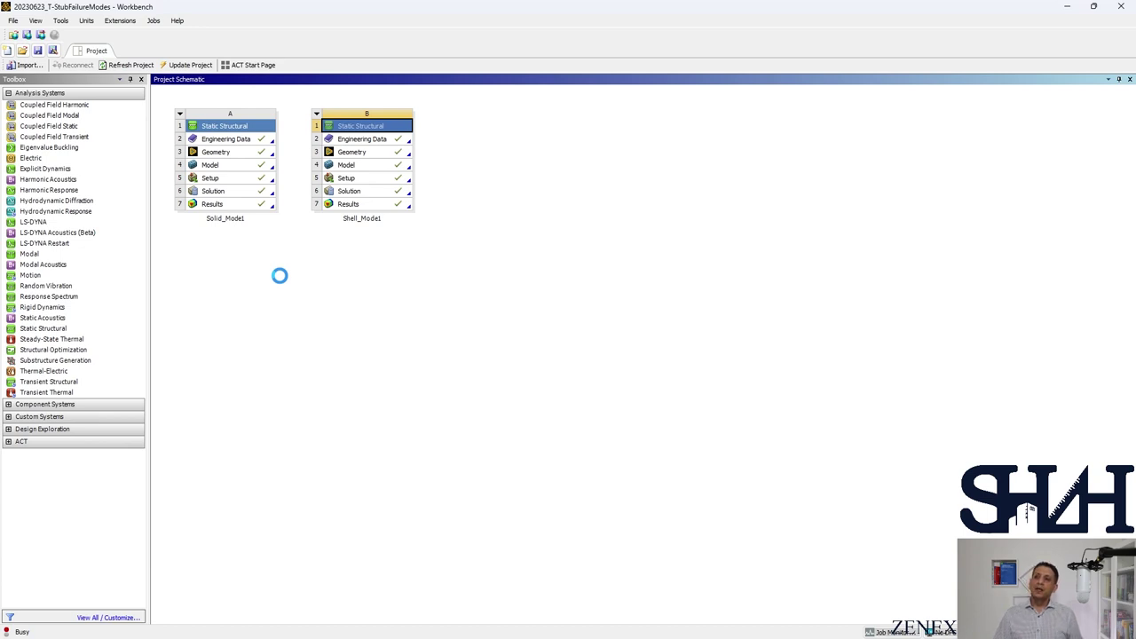
left_click_drag(235, 276, 479, 166)
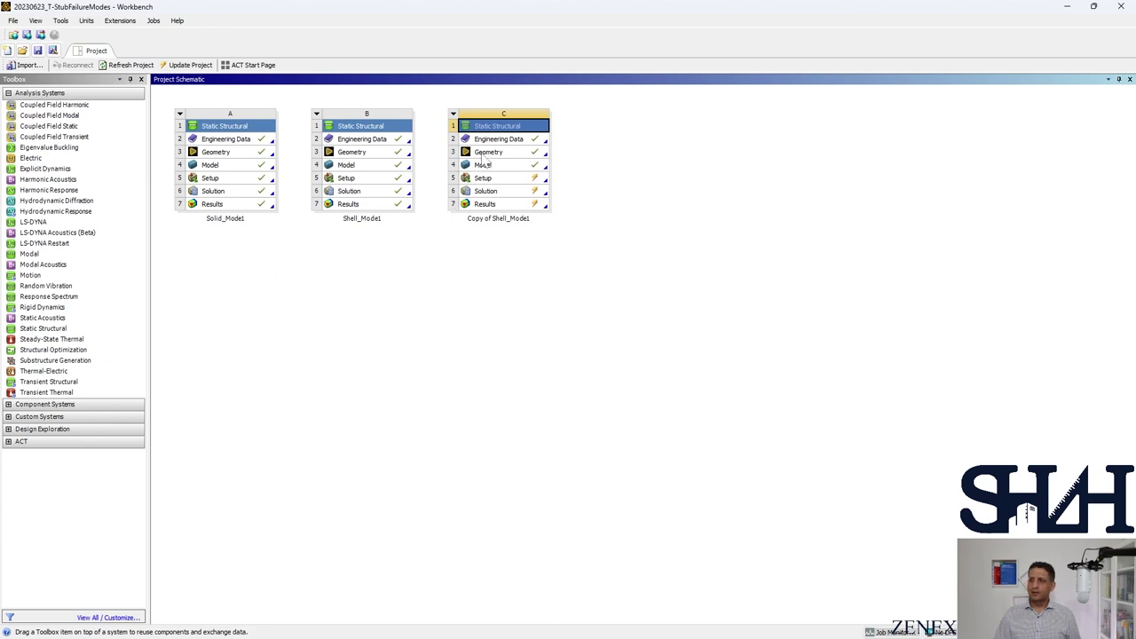
double_click(491, 153)
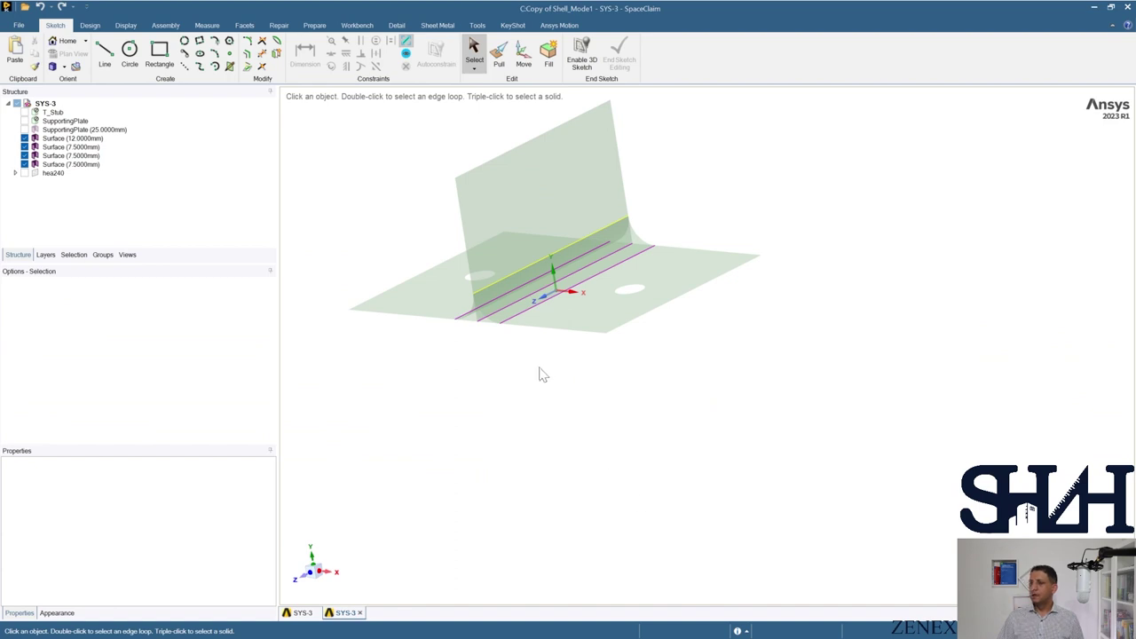
- Shrink the bolt hole on the negative-X side of the 12 mm surface by pulling its edge inward 4.5 mm
middle_click_drag(484, 325, 500, 316)
middle_click_drag(434, 255, 585, 322, "shift")
left_click(584, 322)
scroll(585, 322, "up", 5)
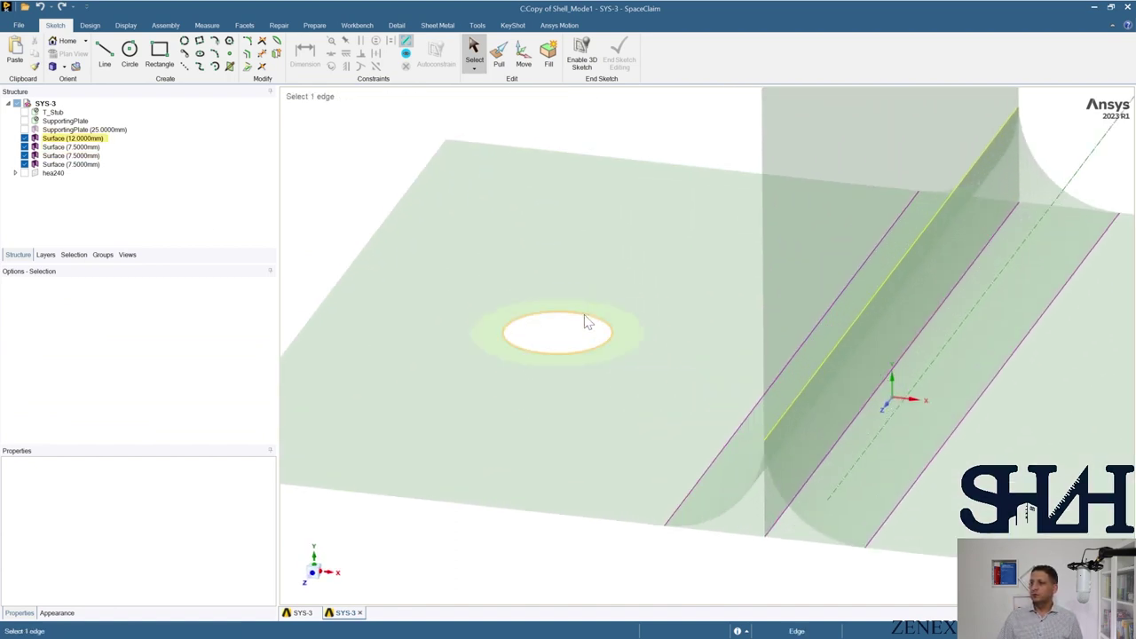
left_click(578, 332)
scroll(577, 334, "down", 2)
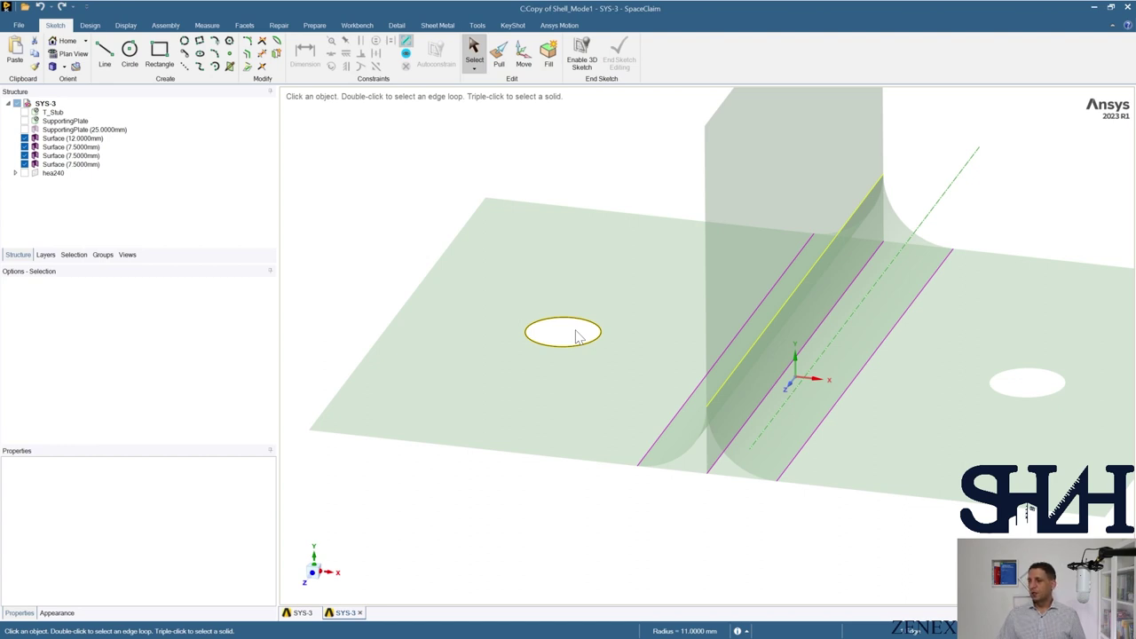
left_click(499, 55)
left_click_drag(585, 339, 575, 338)
type("4")
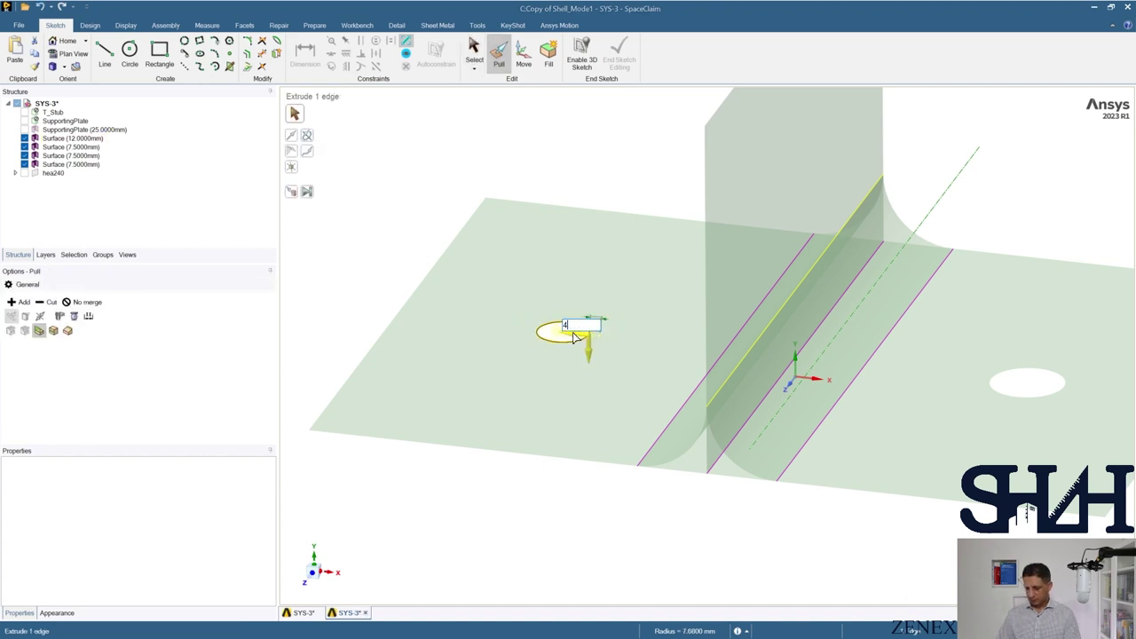
type(".5")
key("Return")
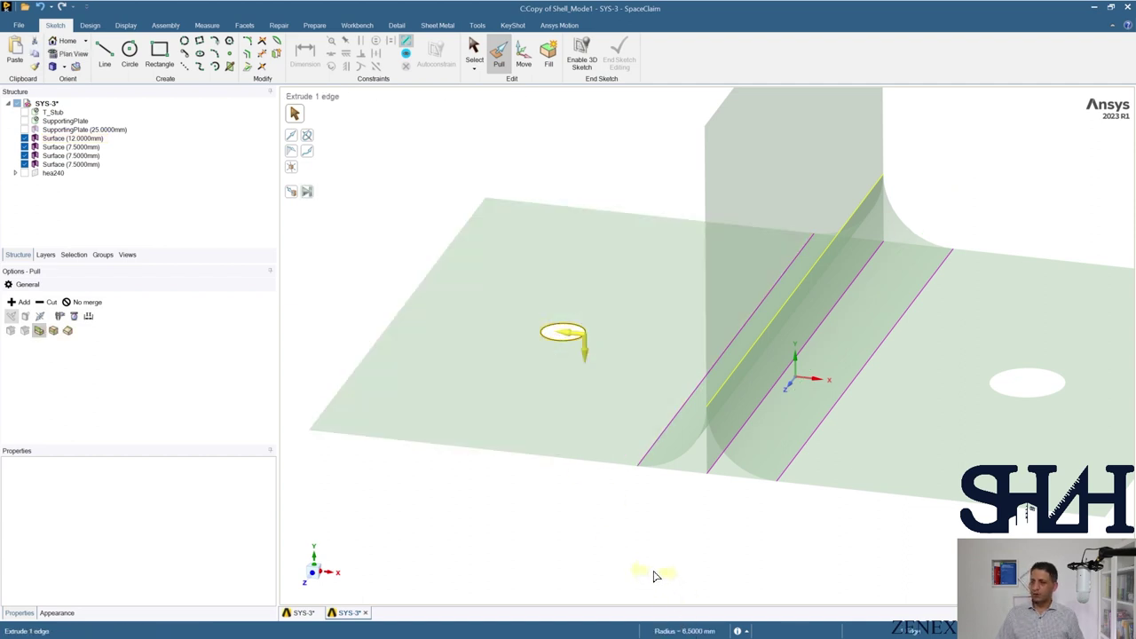
- Pull the edge of the positive-X bolt hole in the 12 mm surface inward to match the other hole
middle_click_drag(705, 552, 593, 538, "shift")
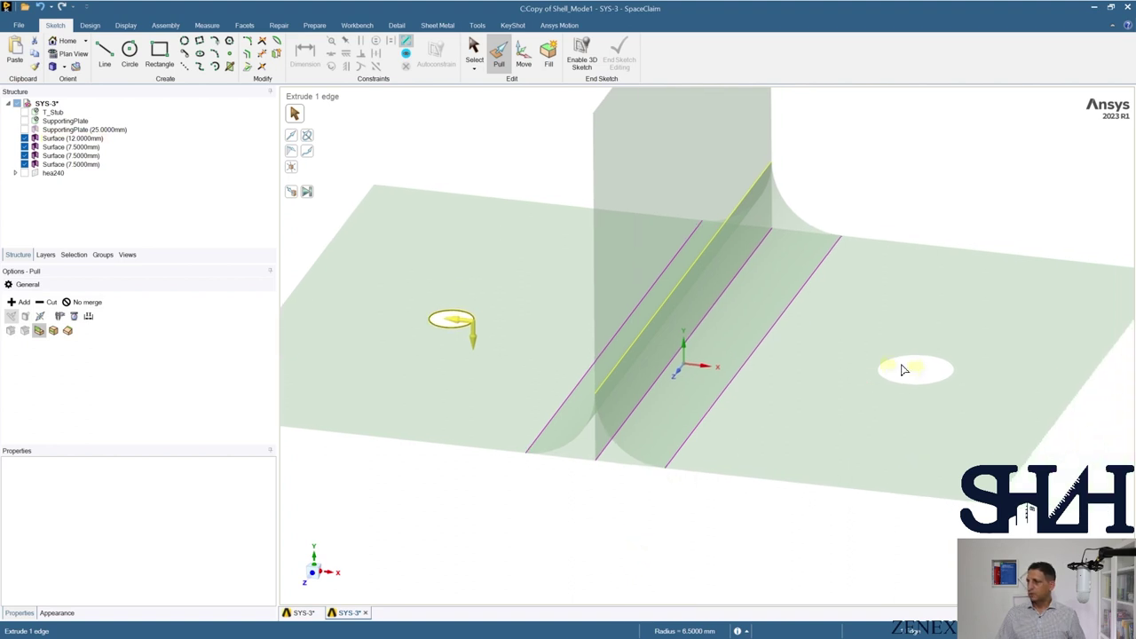
left_click(898, 364)
left_click(933, 372)
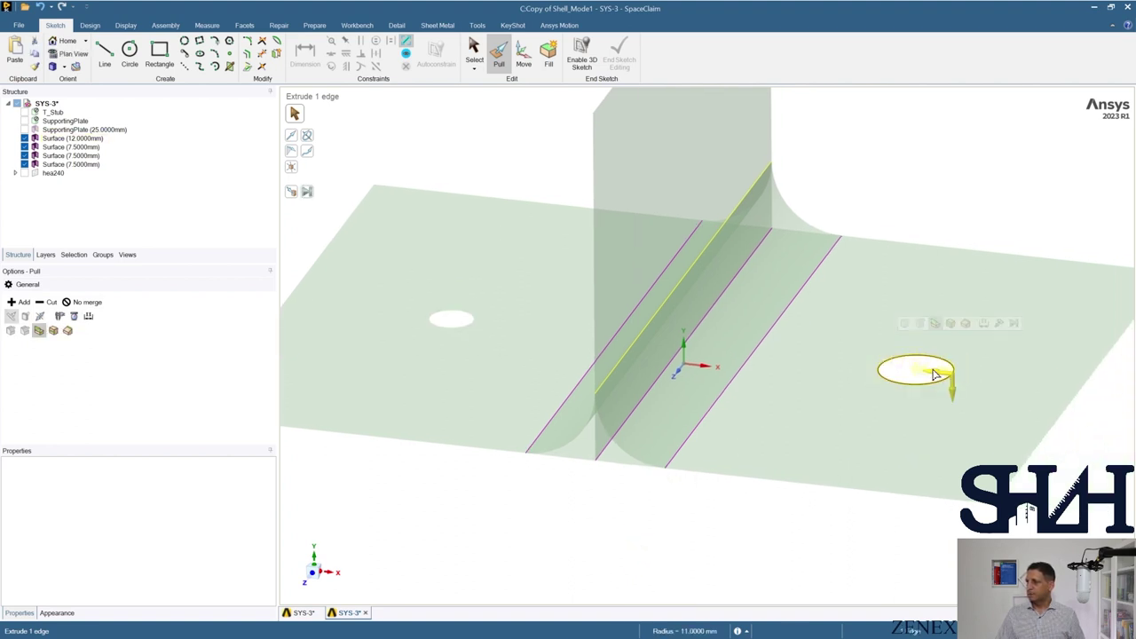
left_click_drag(933, 374, 925, 375)
left_click(764, 525)
- Sketch 24 mm diameter circles on the 12 mm surface, concentric with the two bolt holes
middle_click_drag(754, 532, 789, 426)
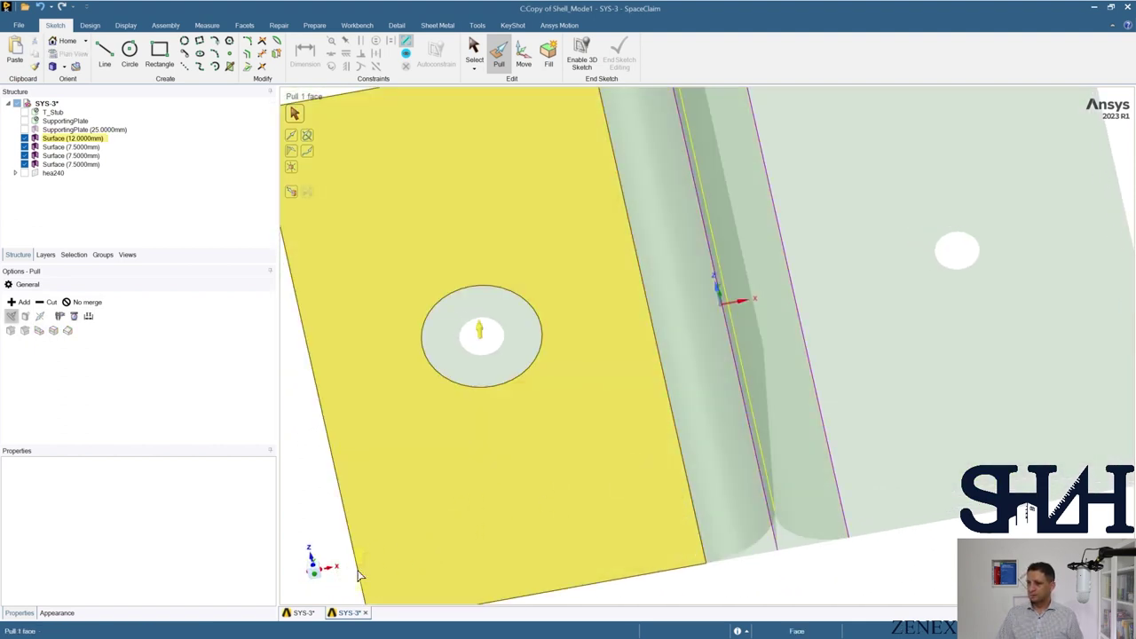
left_click(312, 574)
middle_click_drag(611, 385, 659, 520, "shift")
key("Escape")
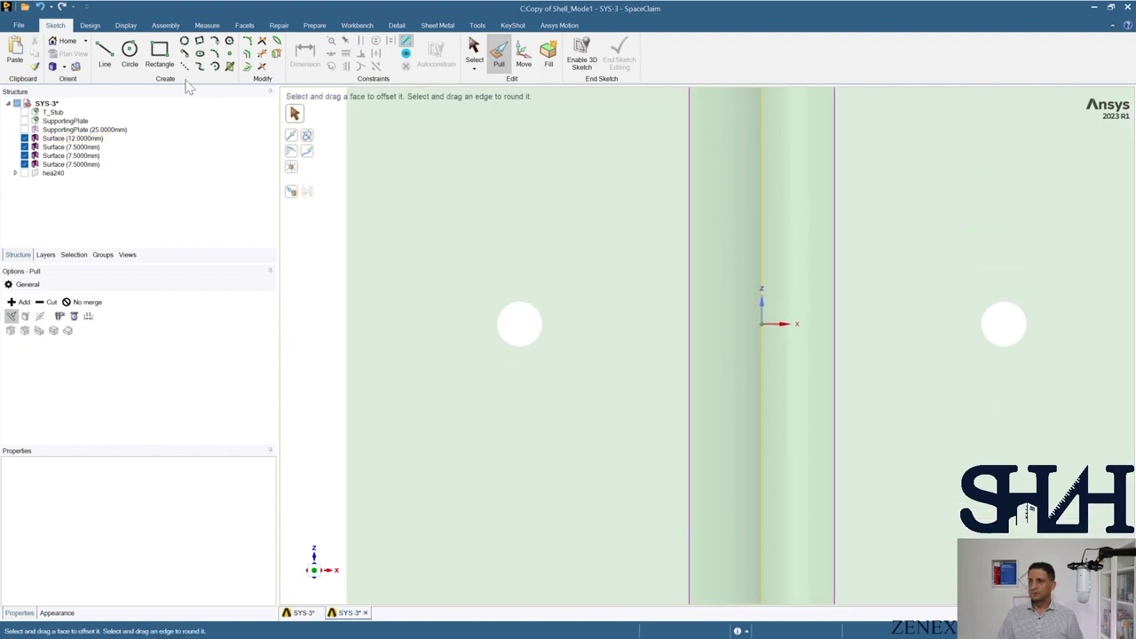
left_click(129, 53)
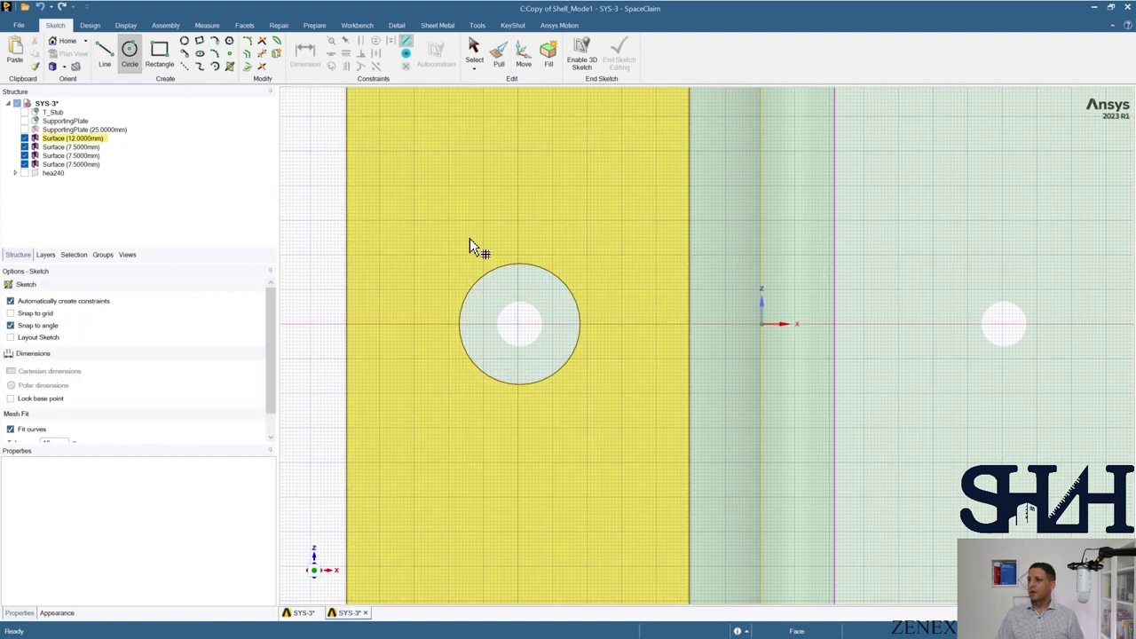
left_click(465, 219)
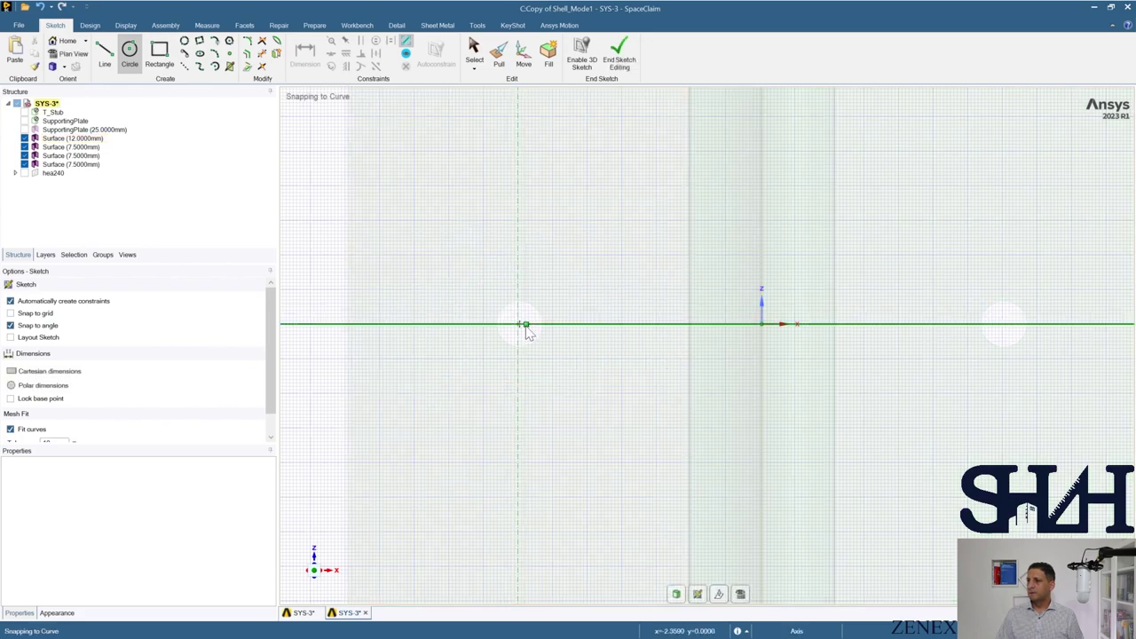
left_click(507, 321)
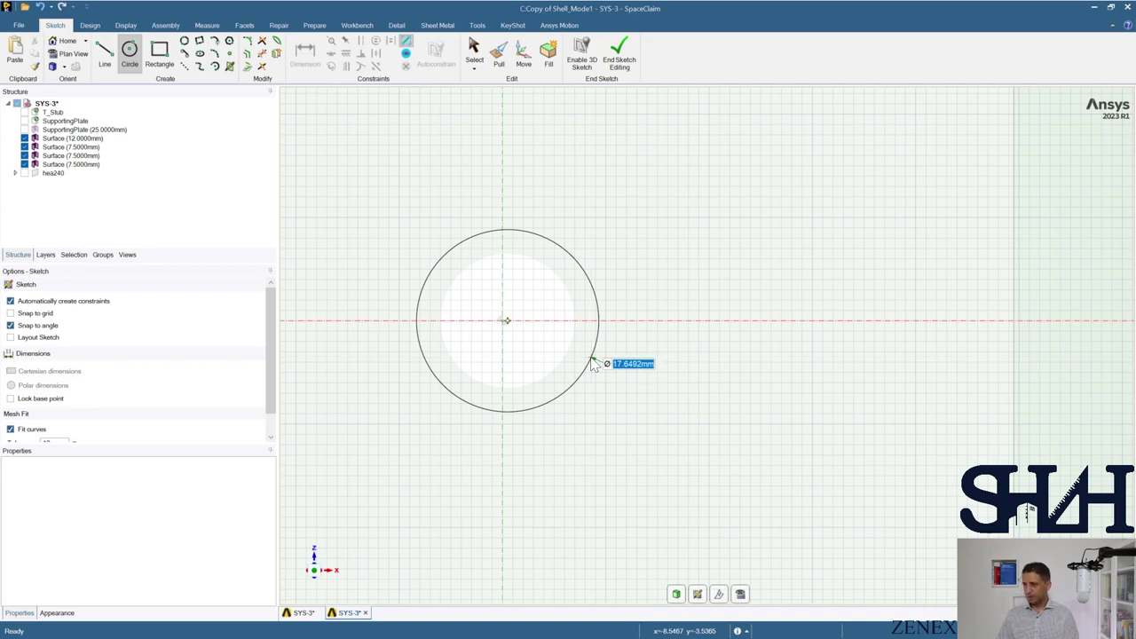
left_click(593, 363)
scroll(621, 380, "down", 5)
scroll(642, 375, "up", 6)
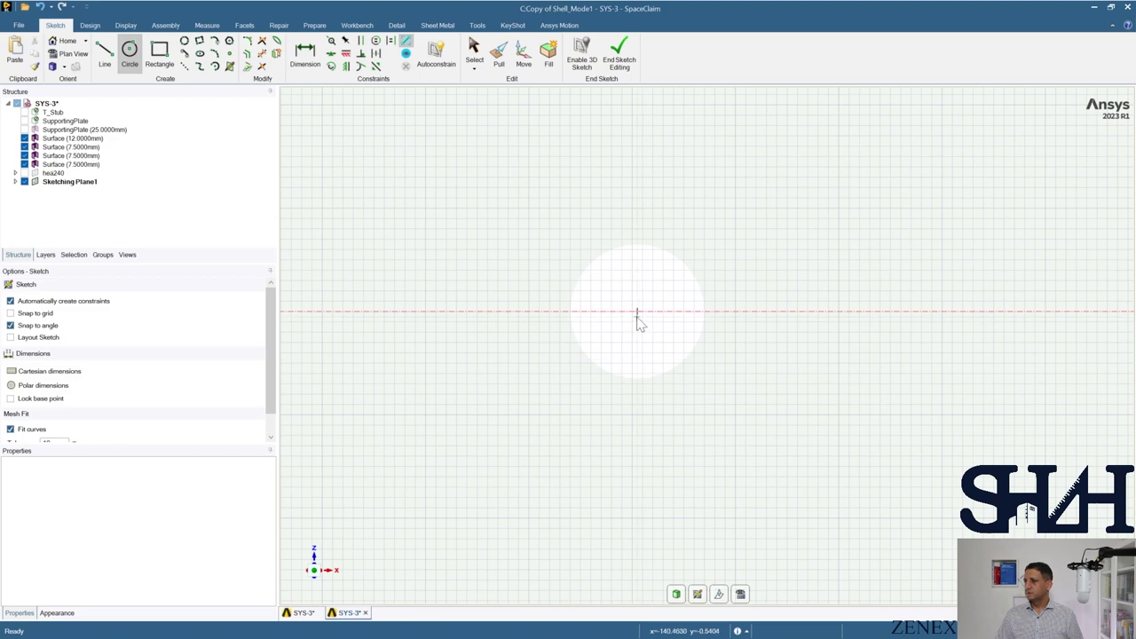
left_click(636, 311)
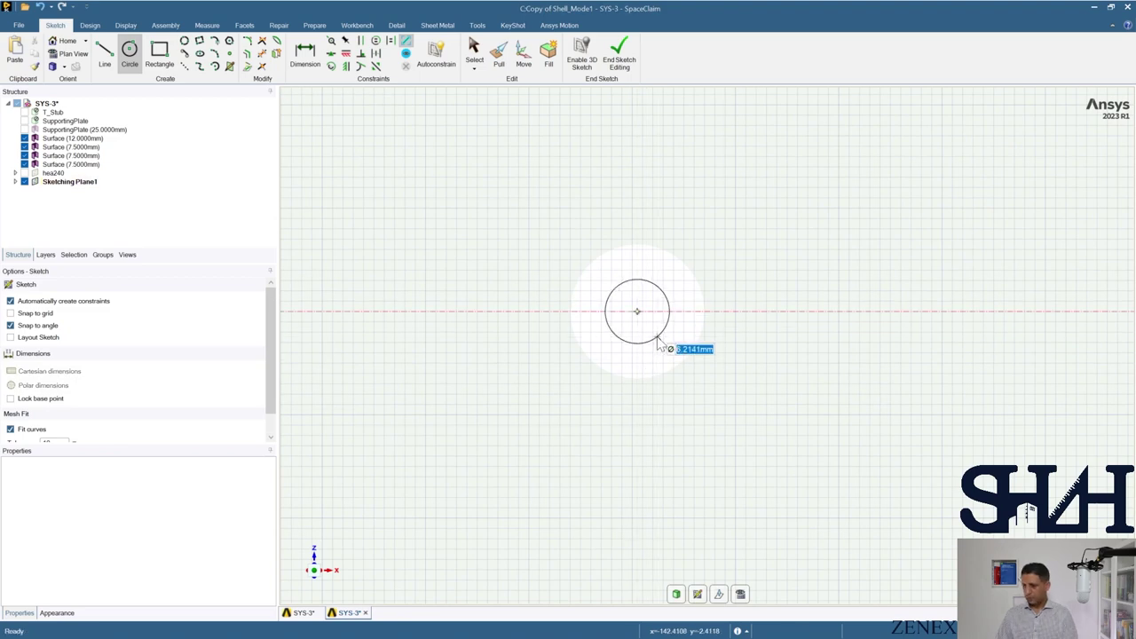
type("24")
key("Return")
- Finish the sketch and remove the extra surface filling the bolt holes
left_click(624, 64)
left_click(701, 357)
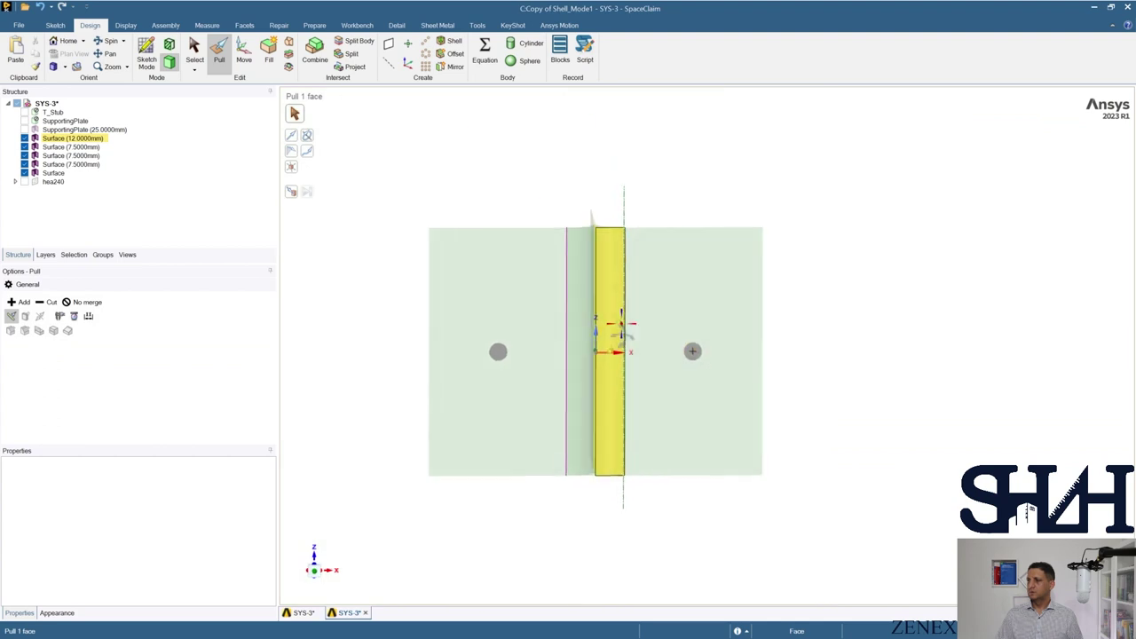
middle_click_drag(621, 324, 672, 431)
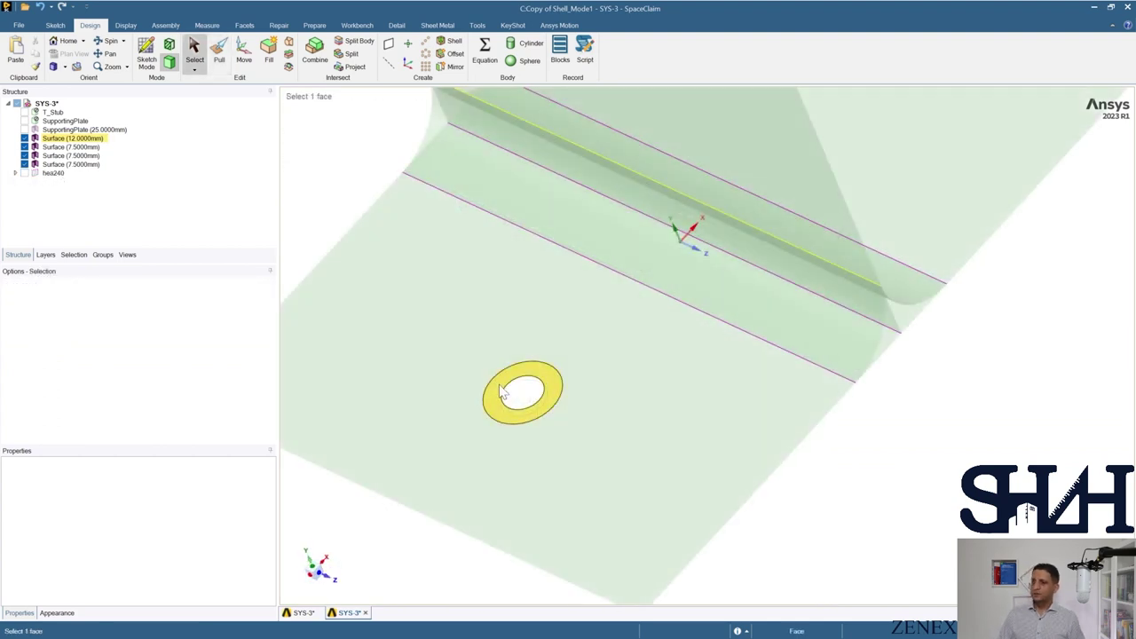
- Inspect the imprinted ring faces and circular edges around both bolt holes of the 12 mm surface
scroll(502, 392, "up", 3)
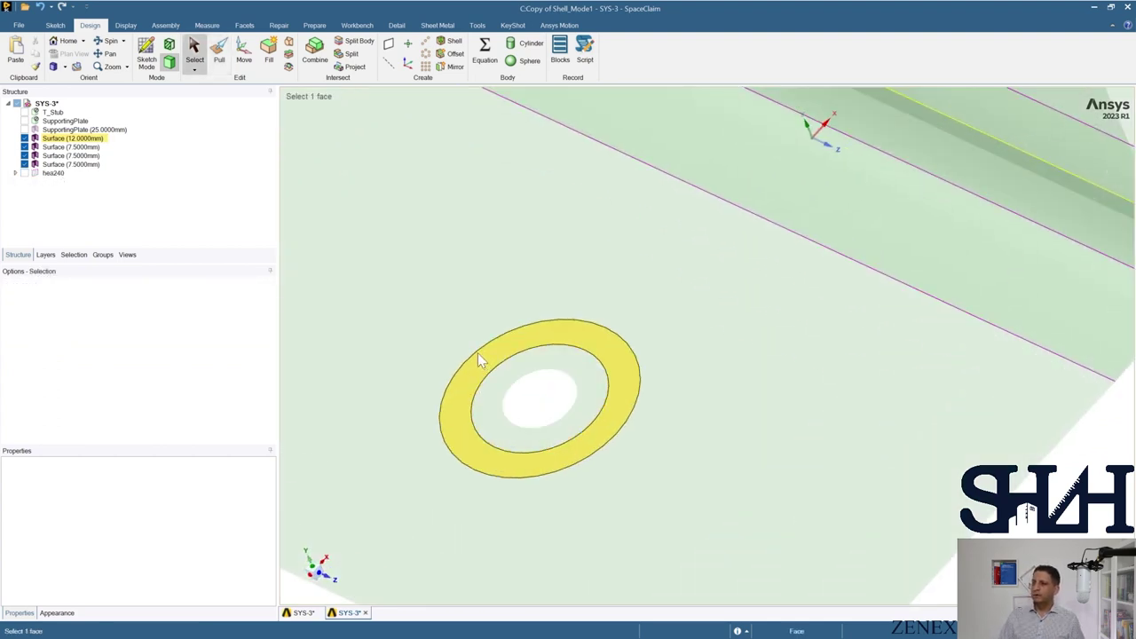
left_click(477, 352)
left_click(459, 325)
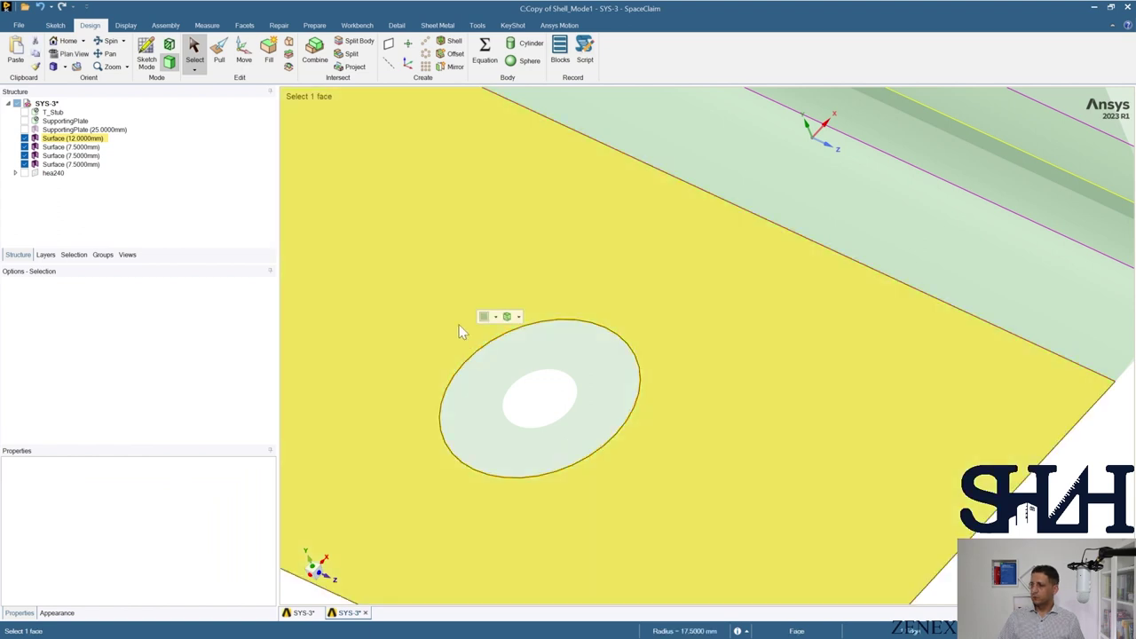
scroll(482, 344, "down", 5)
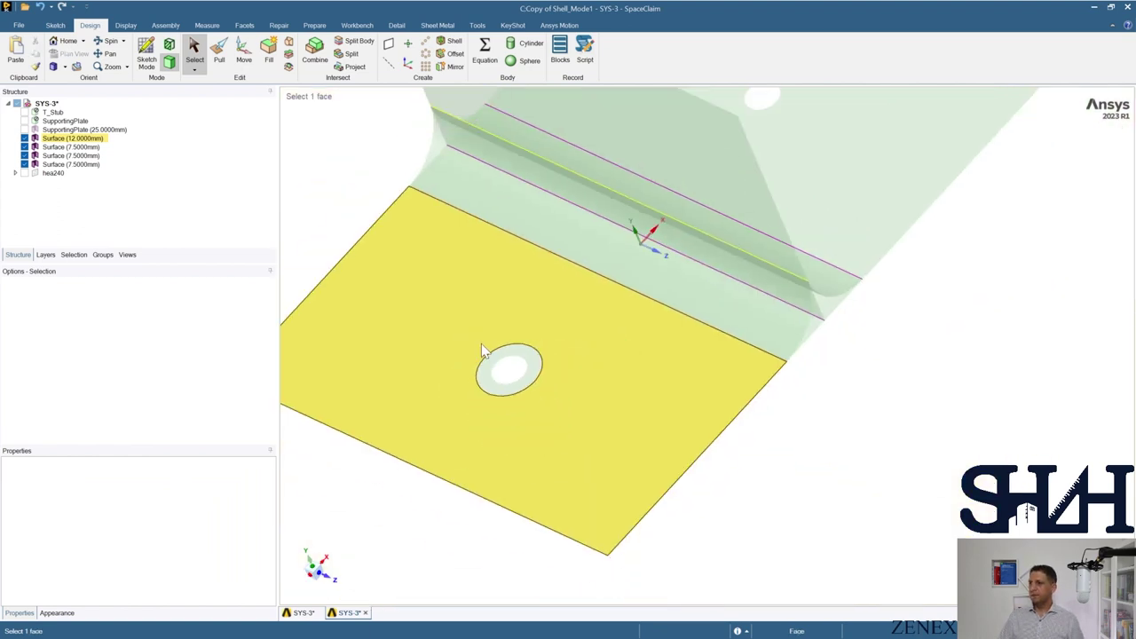
middle_click_drag(635, 259, 658, 357, "shift")
left_click(657, 357)
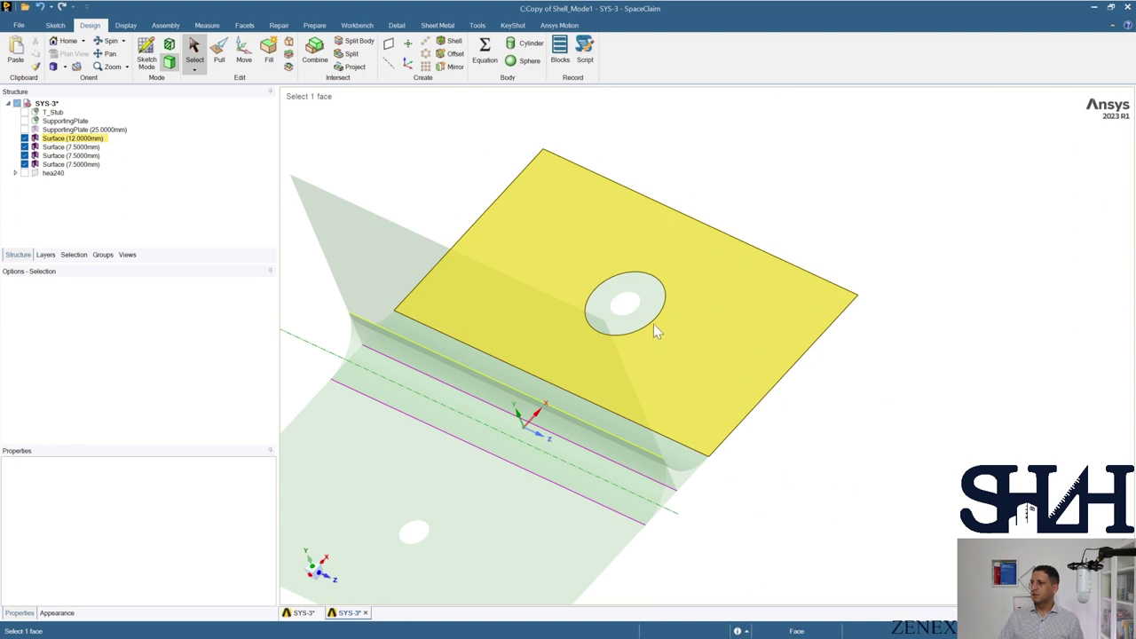
left_click(655, 329)
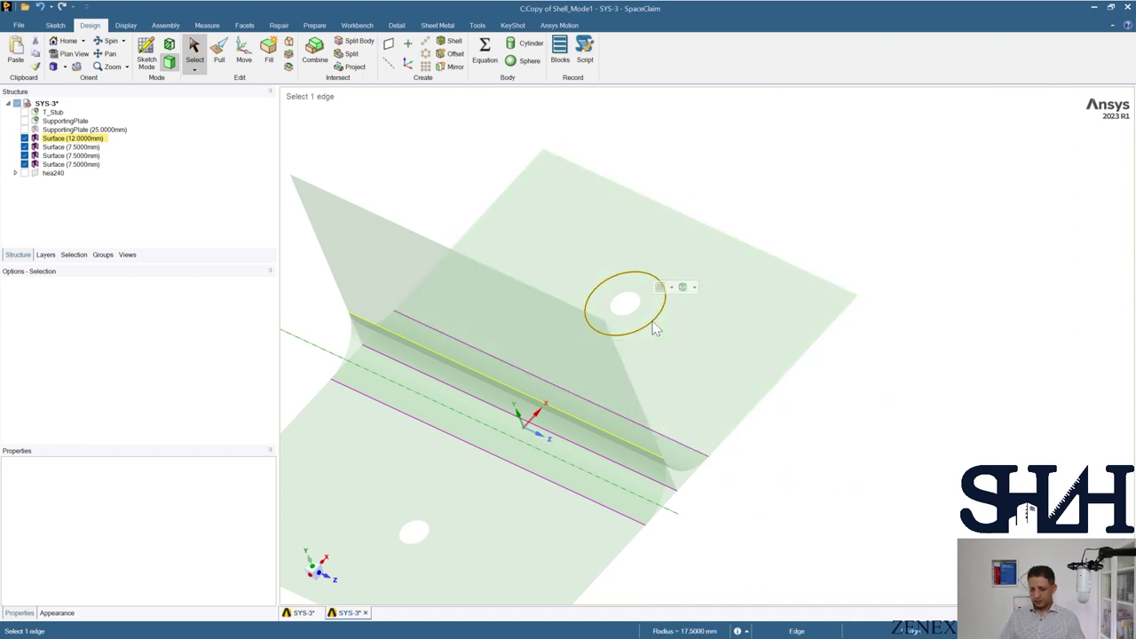
key("Escape")
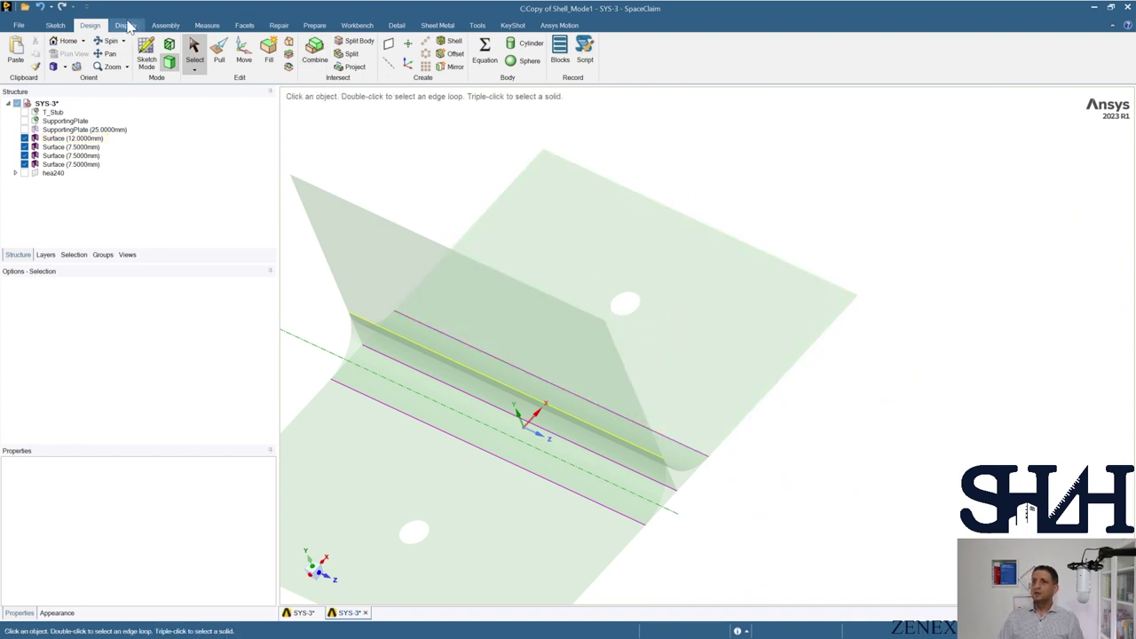
- Open the model in a new window and turn the view toward the T-stub
left_click(125, 25)
left_click(373, 58)
left_click(533, 376)
left_click(431, 347)
middle_click_drag(431, 347, 444, 295)
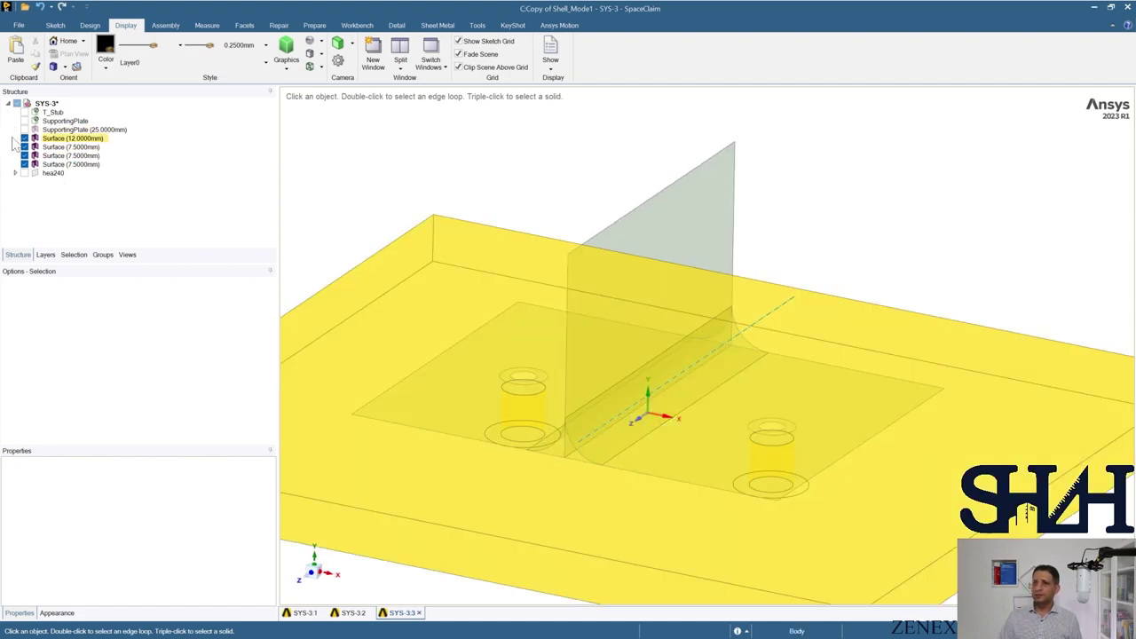
- Show SupportingPlate (25 mm) and hide the 12 mm surface and the three 7.5 mm surfaces
left_click(71, 139)
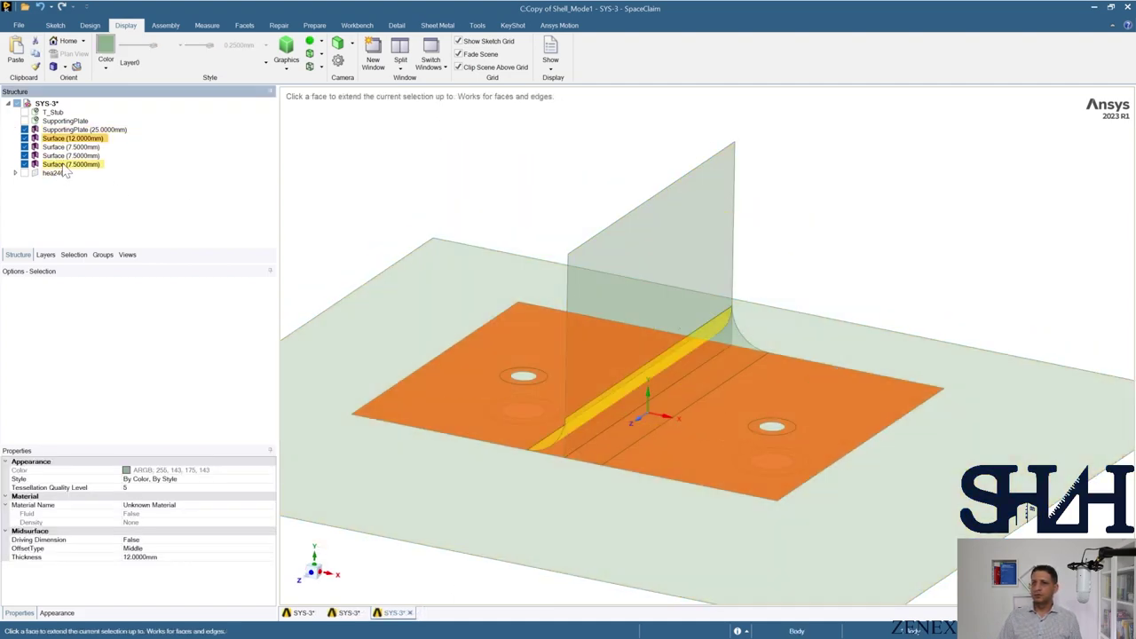
left_click(56, 164, "shift")
left_click(25, 147)
middle_click_drag(337, 214, 398, 205)
- Shrink the supporting plate's bolt hole on the negative-X side by pulling its inner edge inward 4.5 mm
left_click(585, 346)
left_click(592, 375)
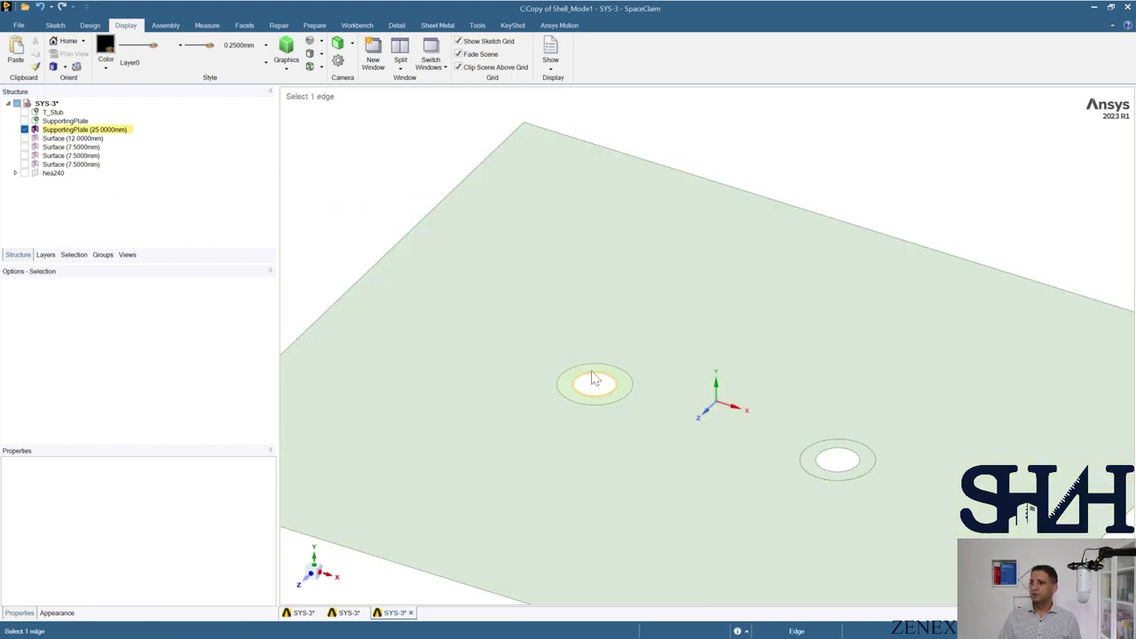
left_click(90, 25)
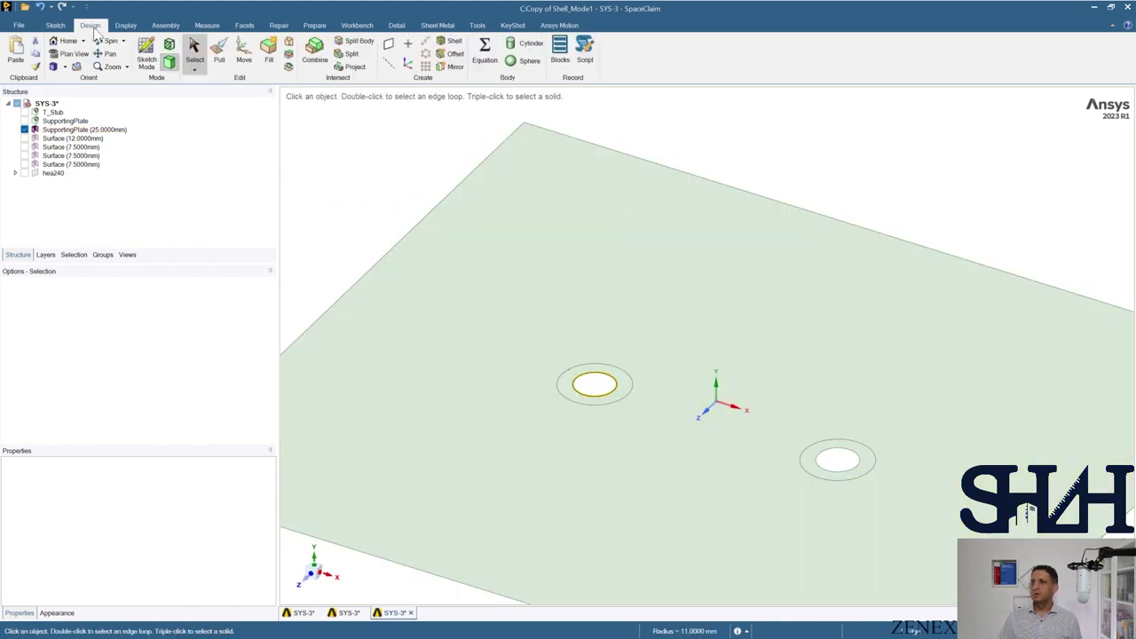
left_click(219, 51)
left_click_drag(593, 382, 600, 389)
type("4.5")
key("Return")
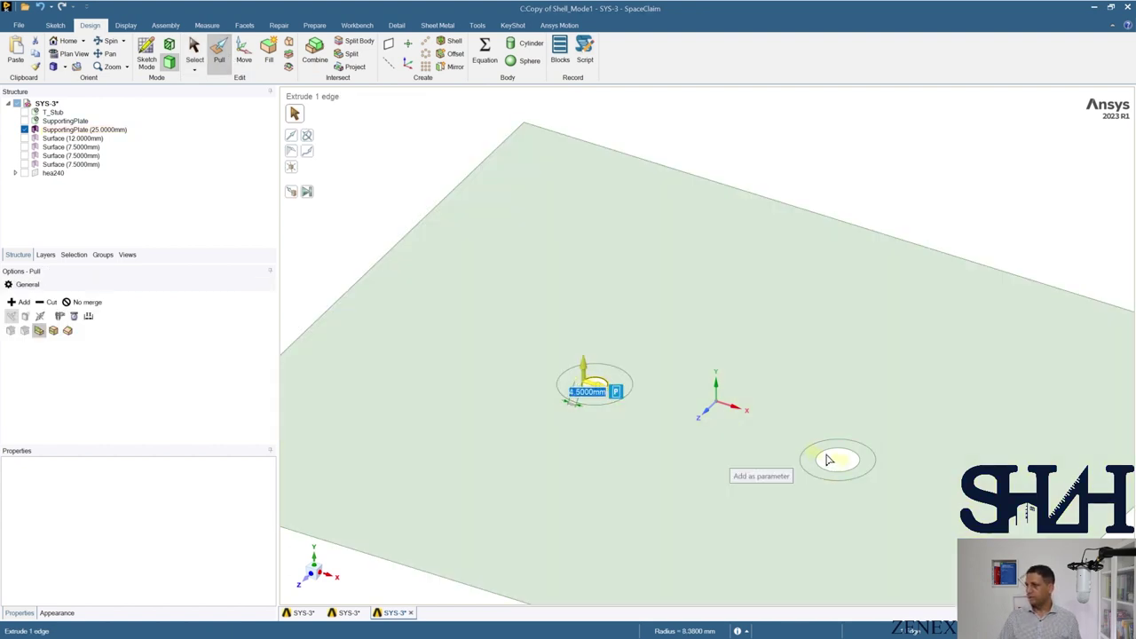
- Pull the edge of the supporting plate's positive-X bolt hole inward 4.5 mm and check the other hole's radius
left_click(828, 460)
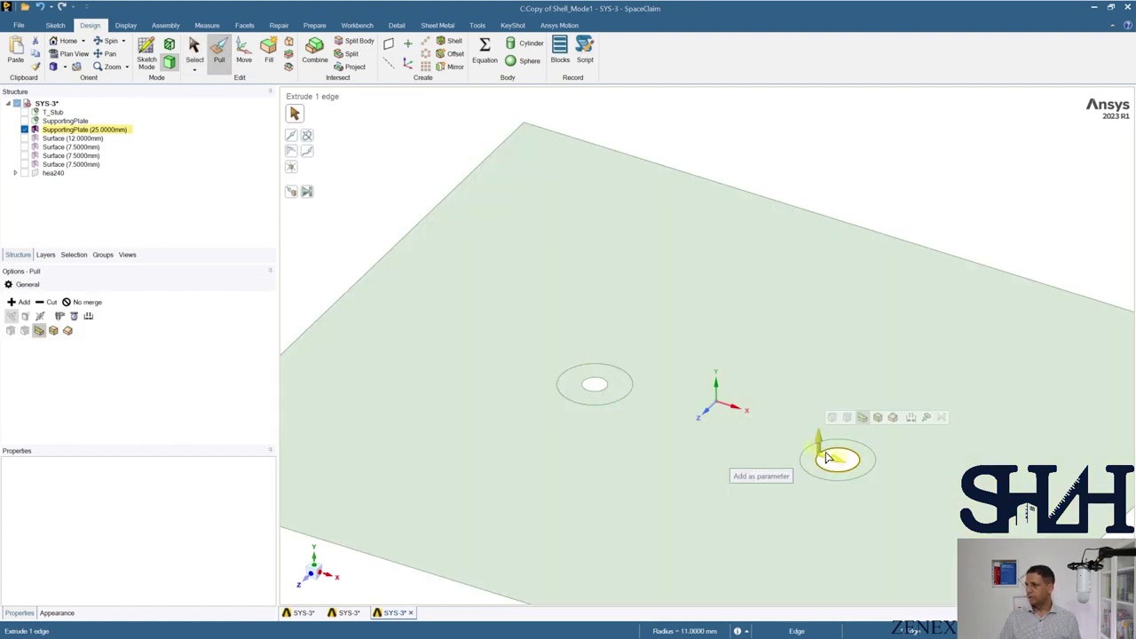
left_click_drag(828, 460, 840, 465)
type("4.5")
key("Return")
left_click(409, 183)
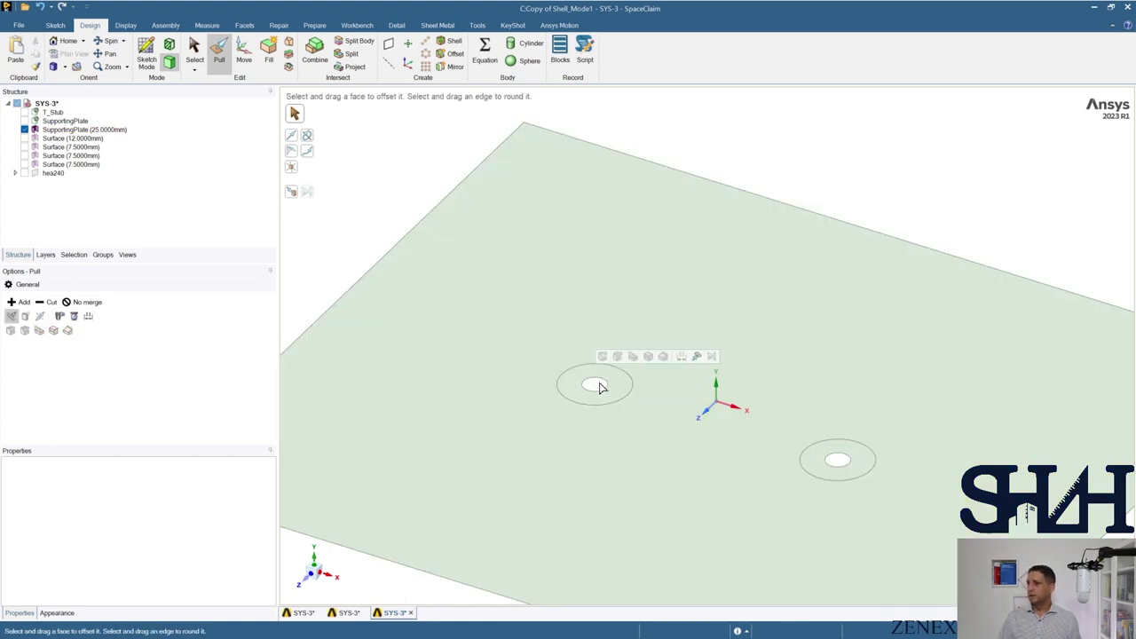
left_click(600, 381)
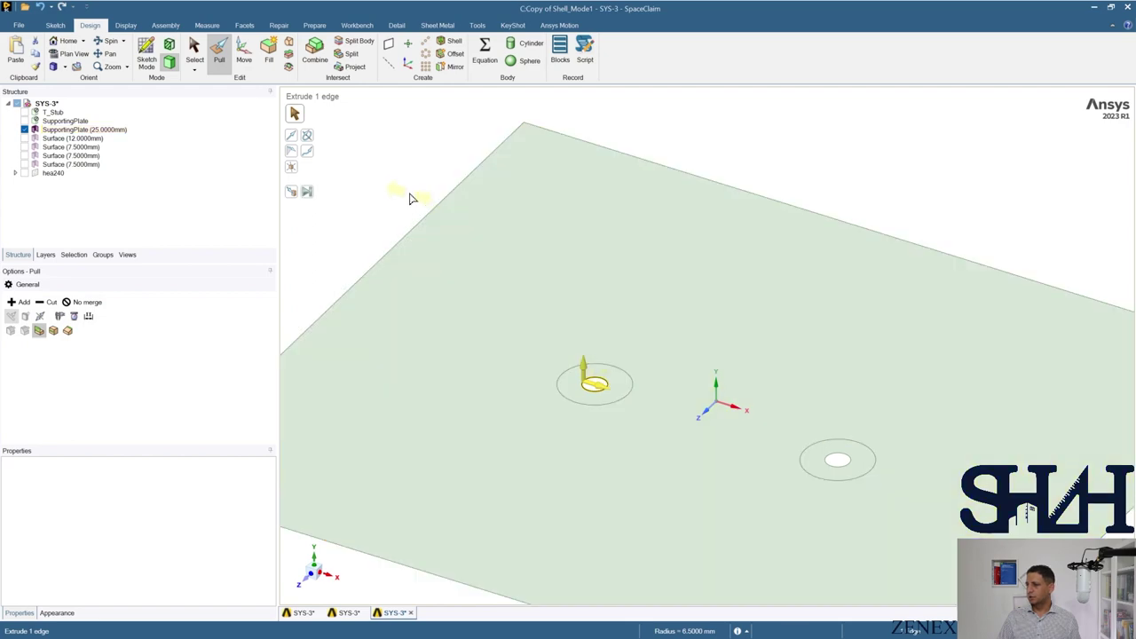
left_click(407, 184)
- Start a sketch on the supporting plate and draw a 28 mm diameter circle concentric with its negative-X bolt hole
left_click(55, 24)
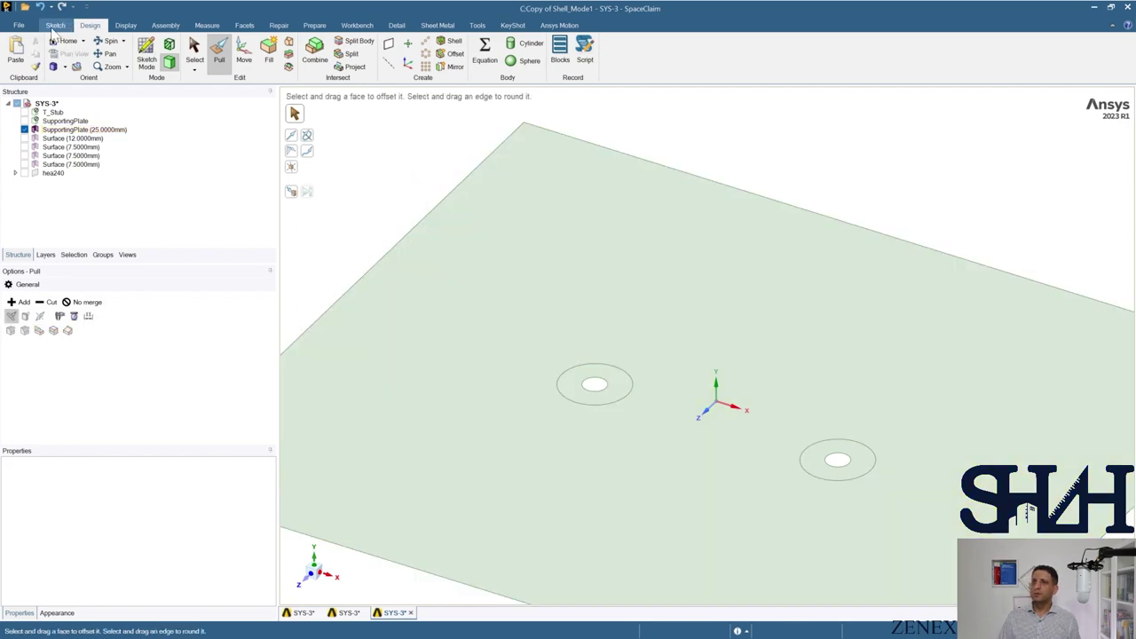
left_click(131, 54)
left_click(464, 271)
left_click(741, 594)
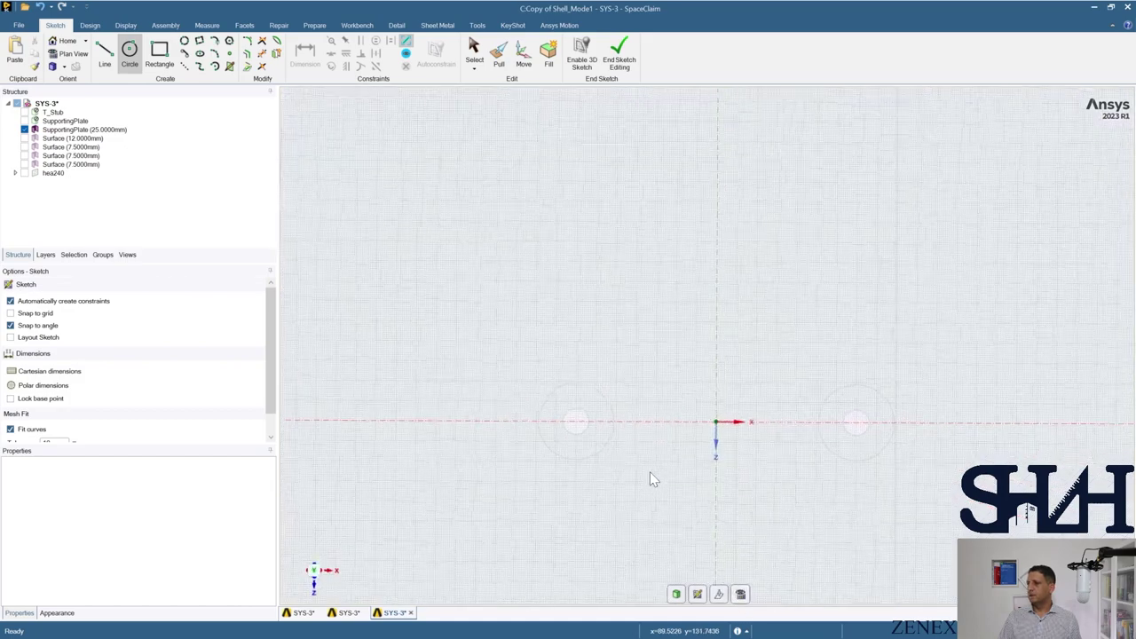
scroll(650, 472, "up", 6)
left_click(519, 356)
type("25")
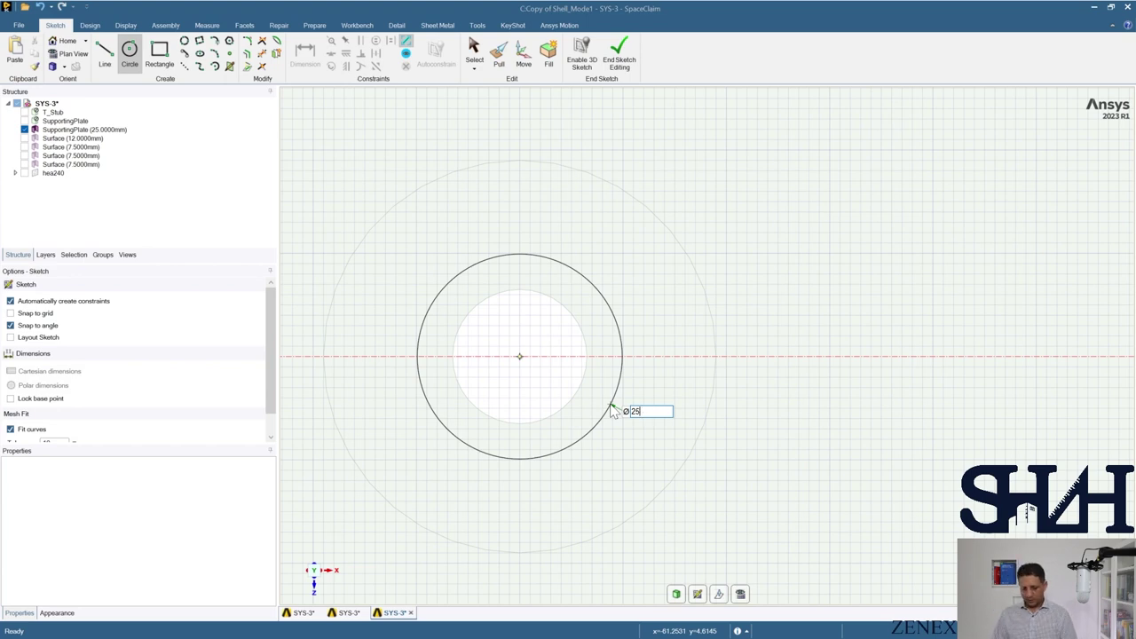
key("Return")
- Draw a 28 mm diameter circle concentric with the supporting plate's positive-X bolt hole
scroll(648, 429, "down", 5)
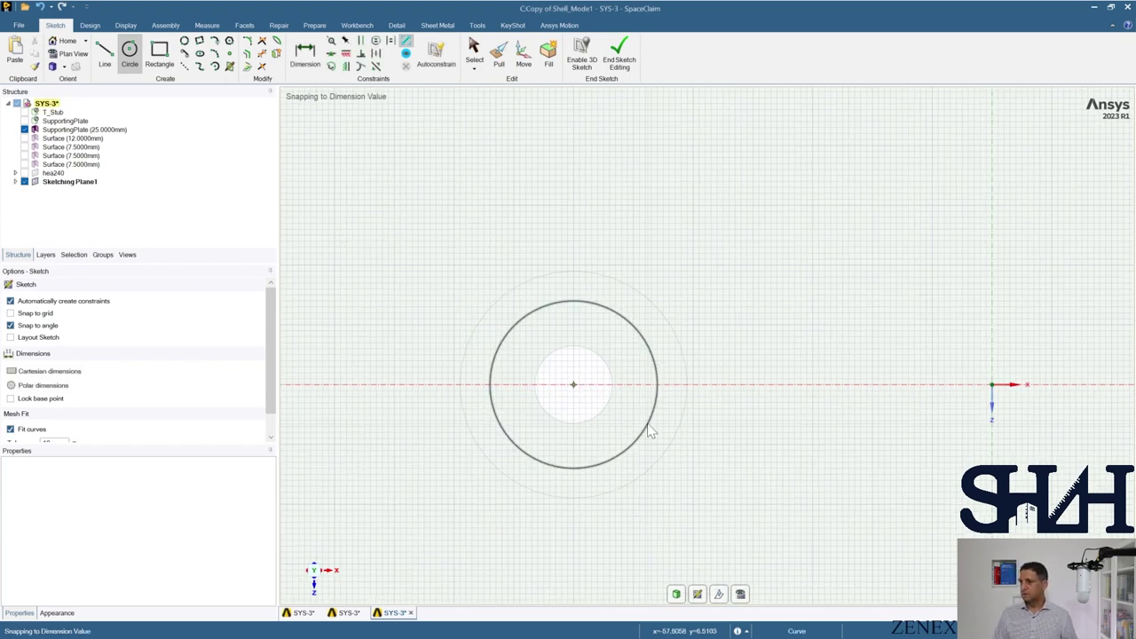
middle_click_drag(989, 463, 818, 419, "shift")
scroll(741, 381, "up", 5)
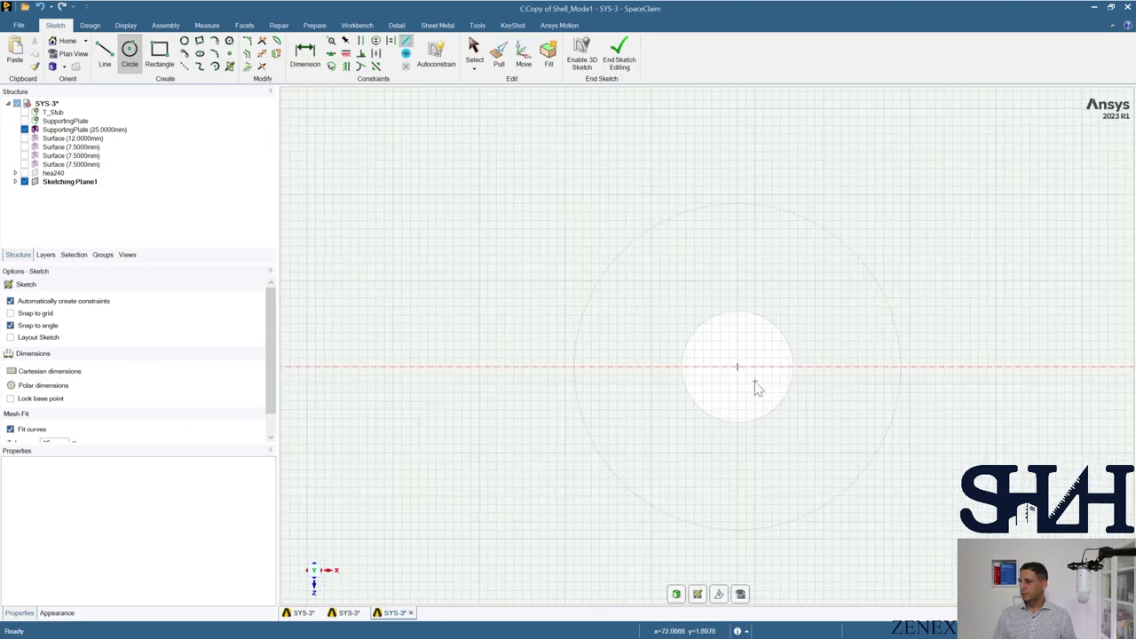
left_click(738, 368)
type("28")
key("Return")
scroll(827, 447, "down", 5)
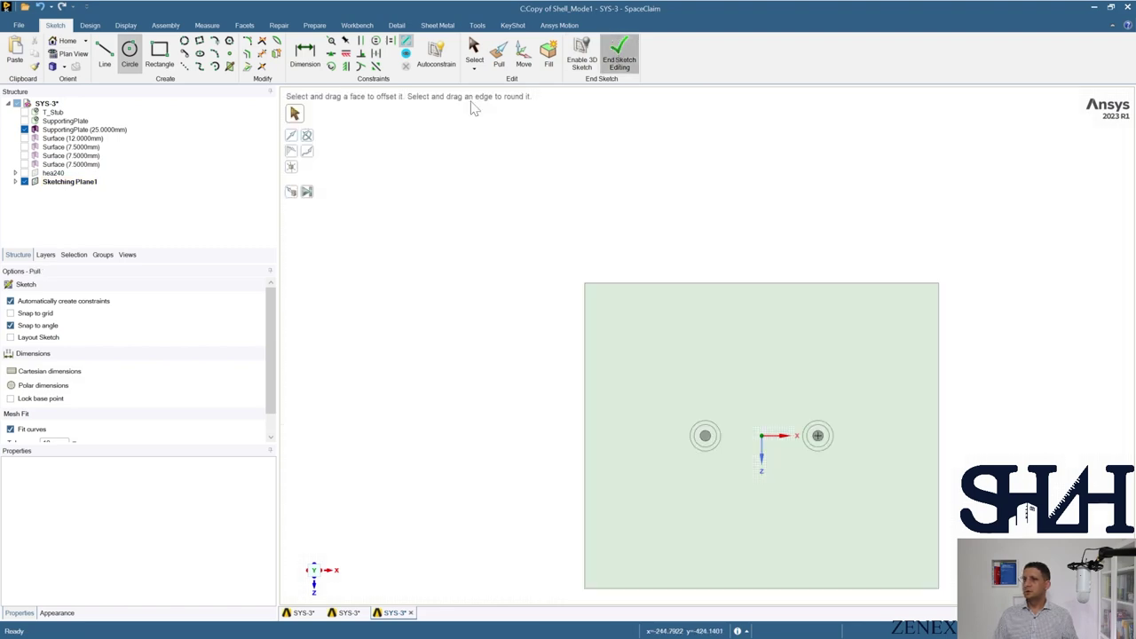
- End the sketch and delete the leftover surfaces filling the two bolt holes
left_click(618, 54)
right_click(52, 174)
left_click(74, 216)
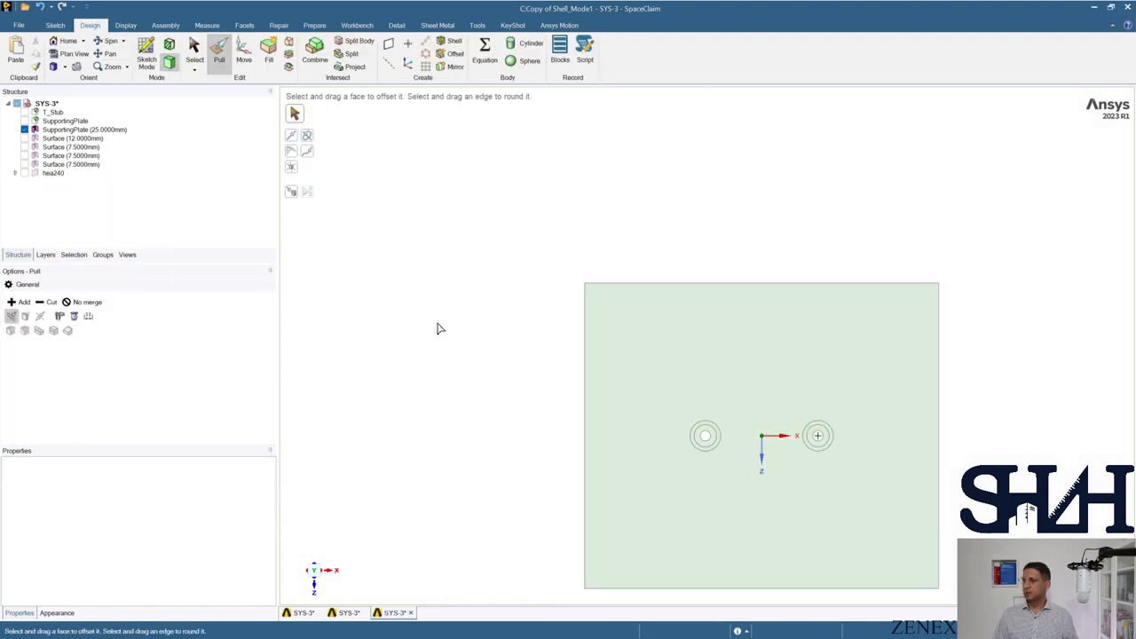
left_click(604, 444)
- Delete the old outer imprinted circles around both bolt holes of the supporting plate
scroll(652, 442, "up", 4)
left_click(732, 429)
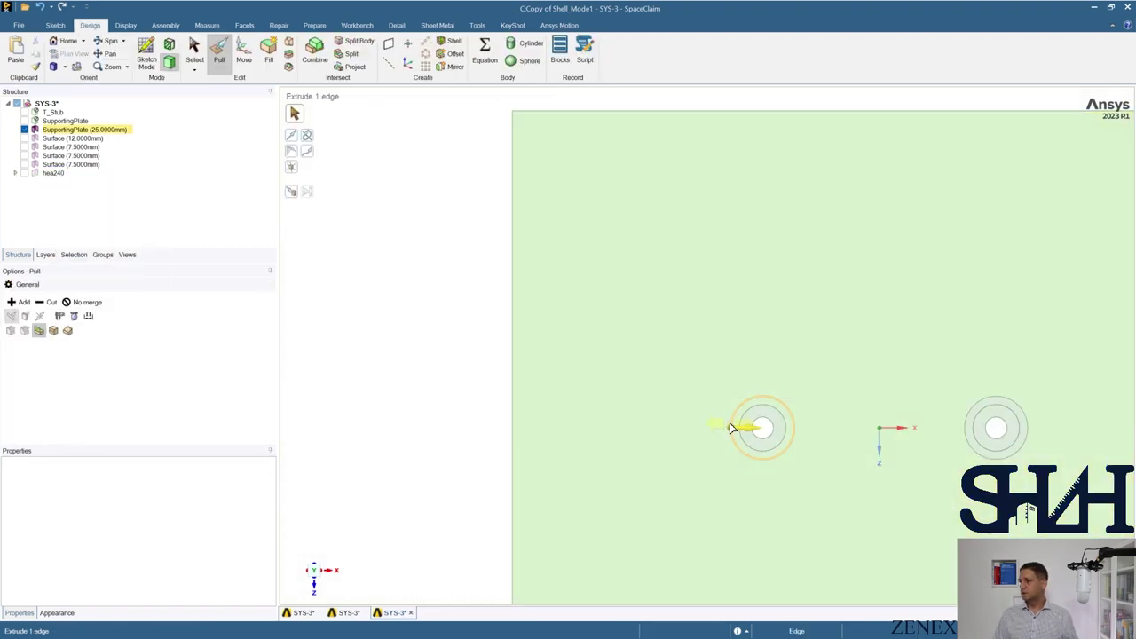
key("Delete")
left_click(966, 431)
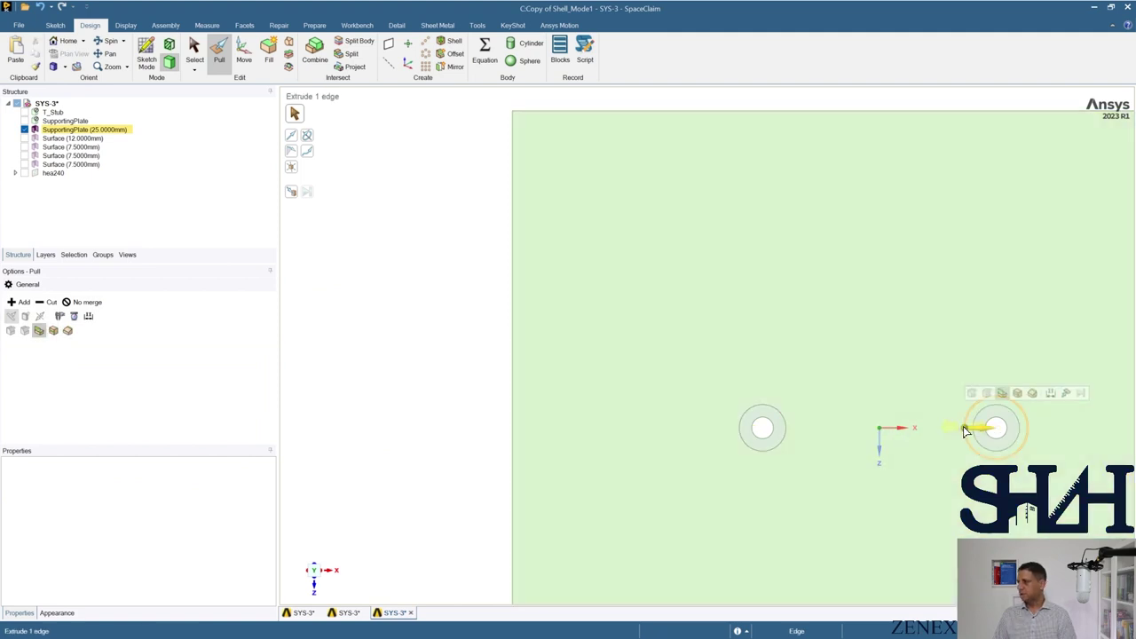
key("Delete")
scroll(645, 444, "down", 5)
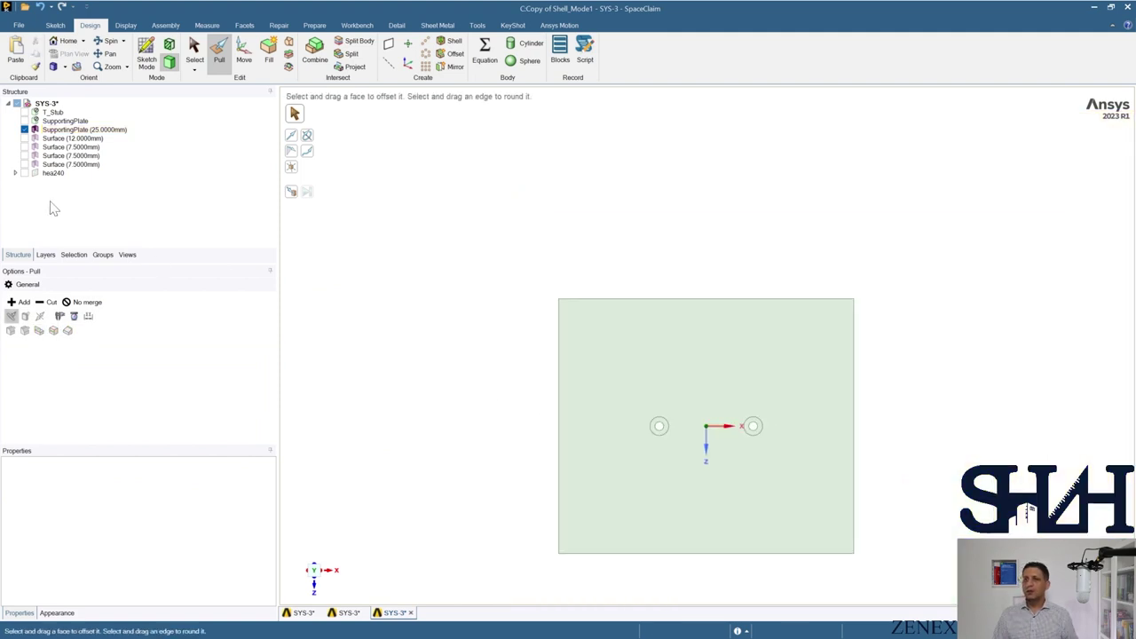
- Show the 12 mm surface and the three 7.5 mm surfaces together with the supporting plate
left_click(57, 140)
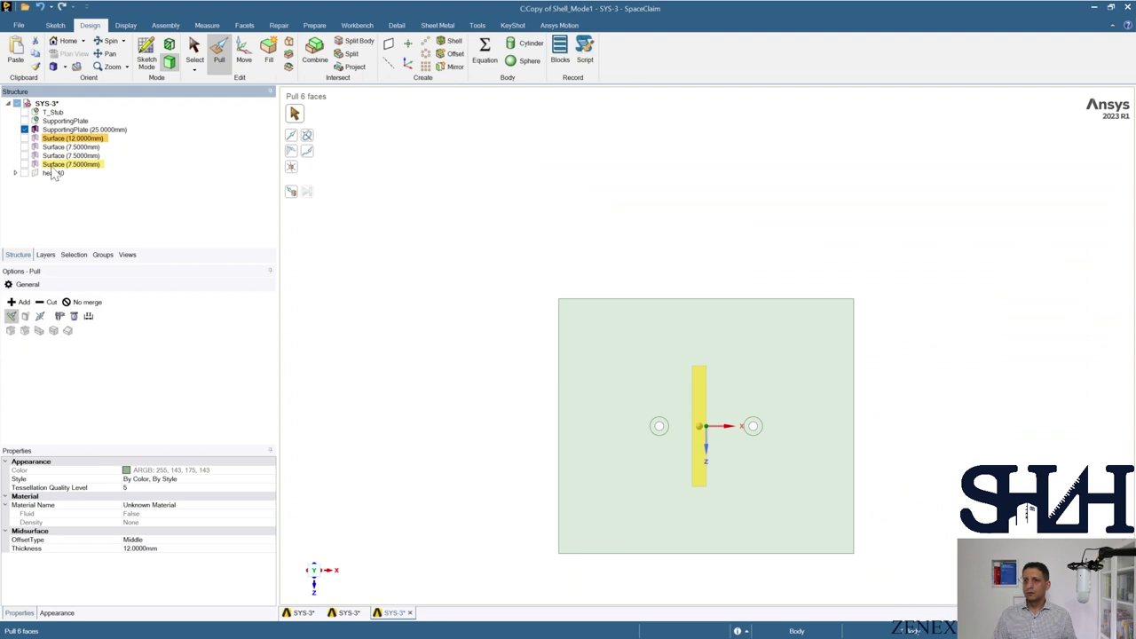
left_click(57, 164, "shift")
left_click(25, 139)
left_click(449, 373)
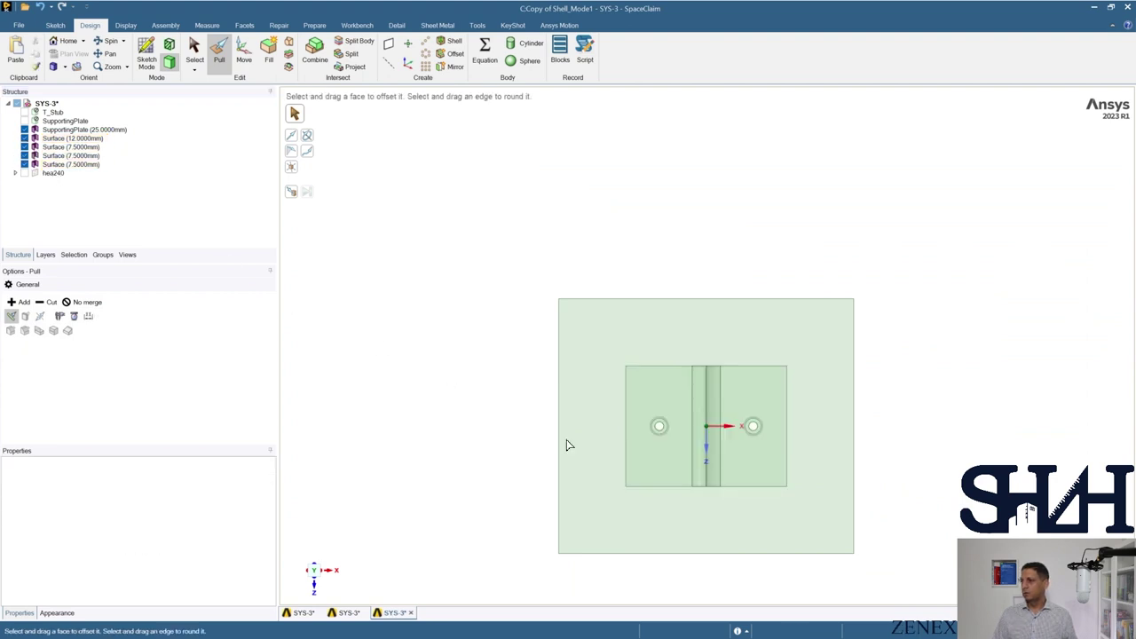
- Check the radius of the inner circle around the negative-X bolt hole and inspect the whole T-stub in 3D
scroll(621, 440, "up", 6)
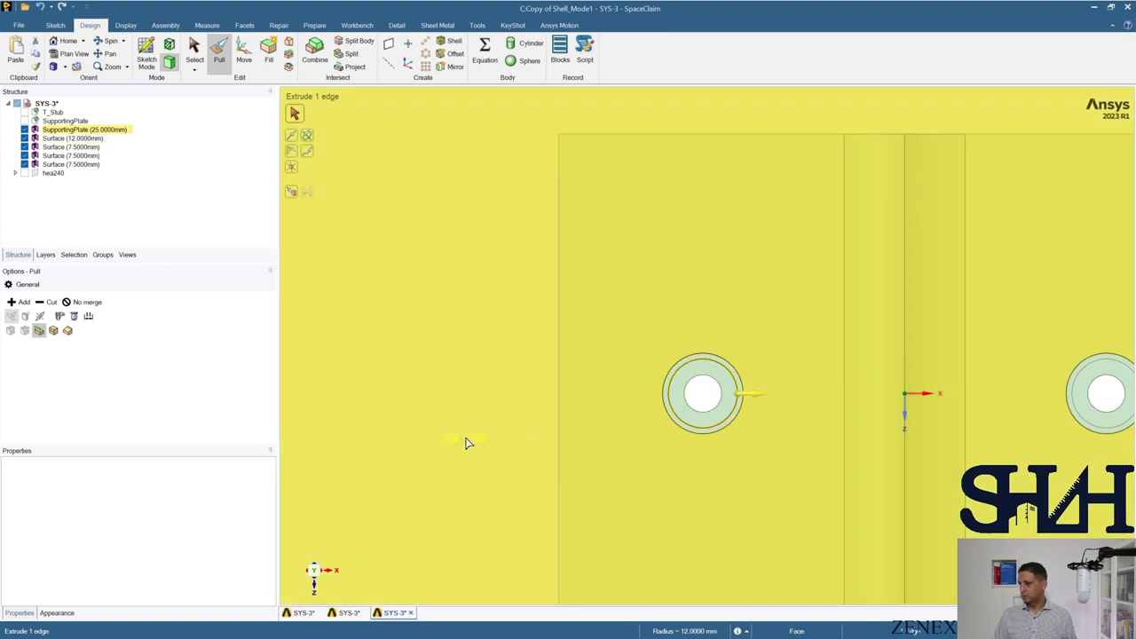
scroll(442, 481, "down", 5)
middle_click_drag(715, 322, 582, 307)
left_click(602, 345)
middle_click_drag(588, 415, 477, 387, "shift")
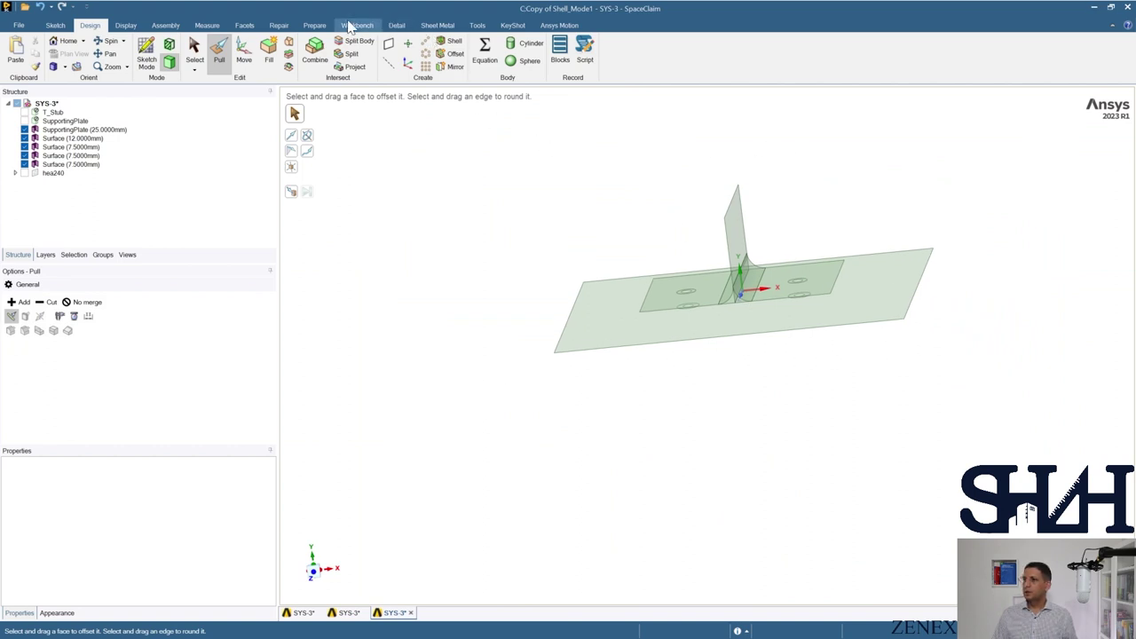
- Run Share Topology on the visible shell bodies, leave the tool and close SpaceClaim
left_click(357, 25)
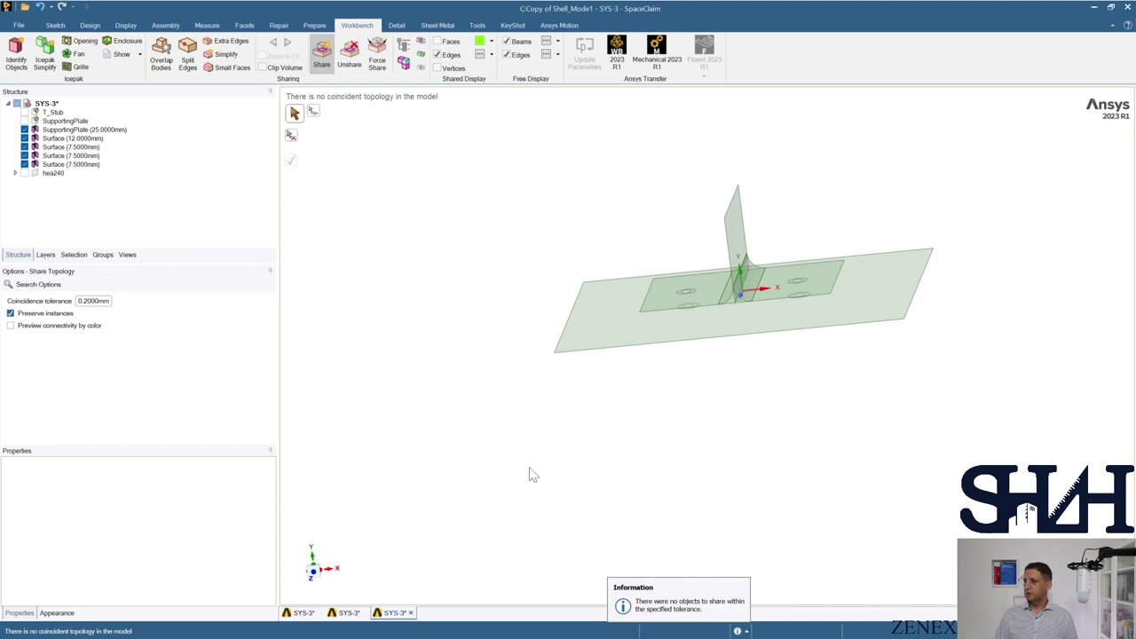
key("Escape")
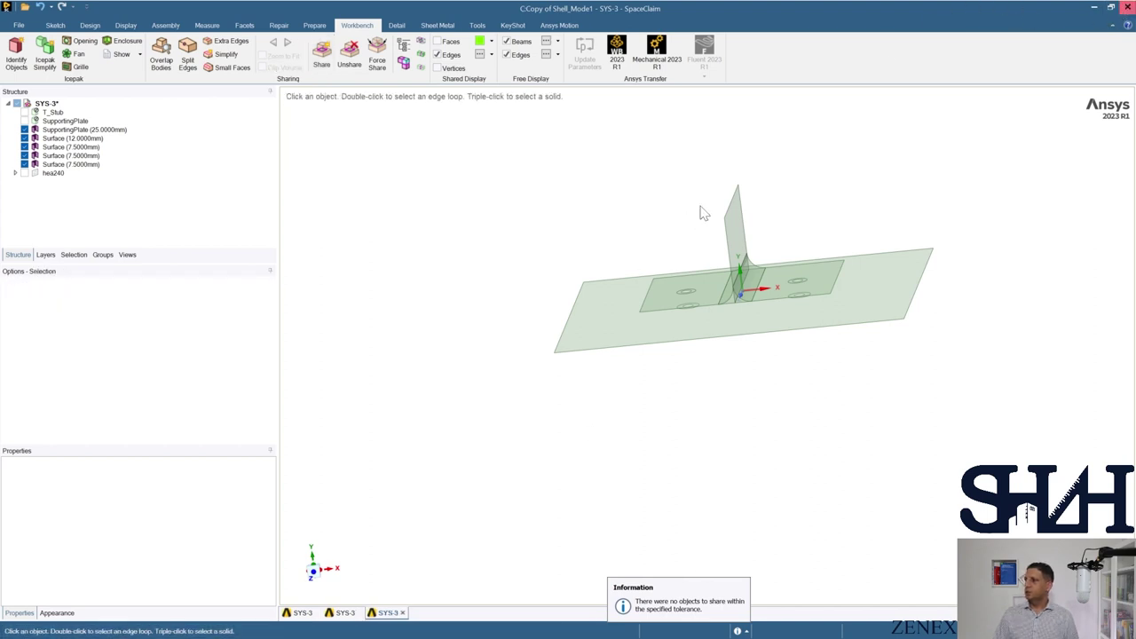
key("alt+F4")
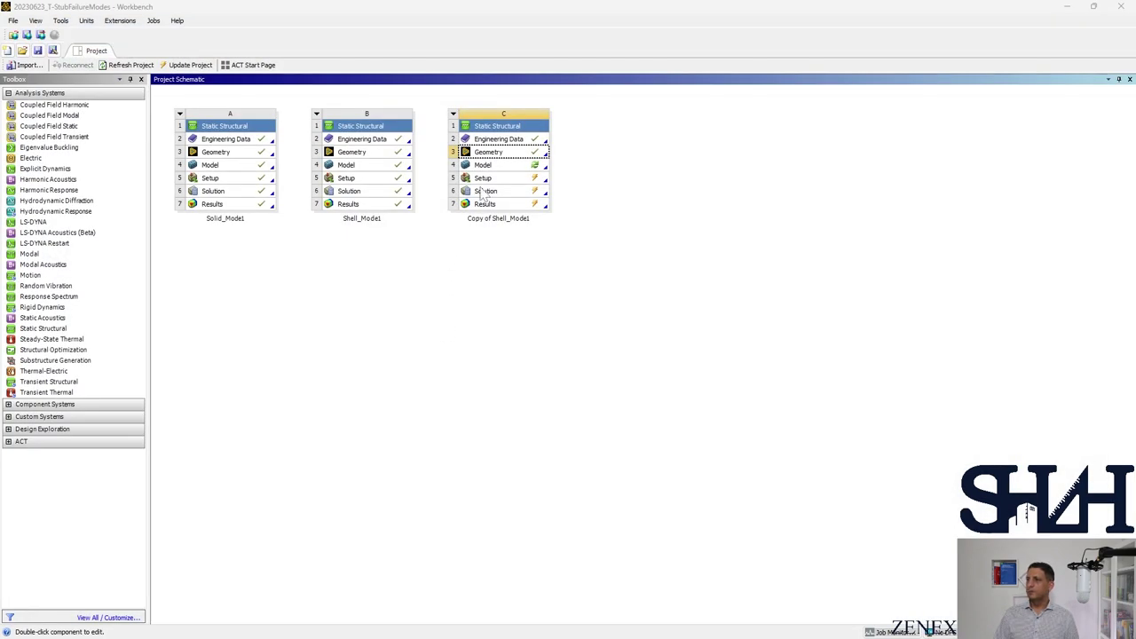
- Decline re-reading the upstream data and rename the copied static structural system Shell_Mode2
double_click(495, 167)
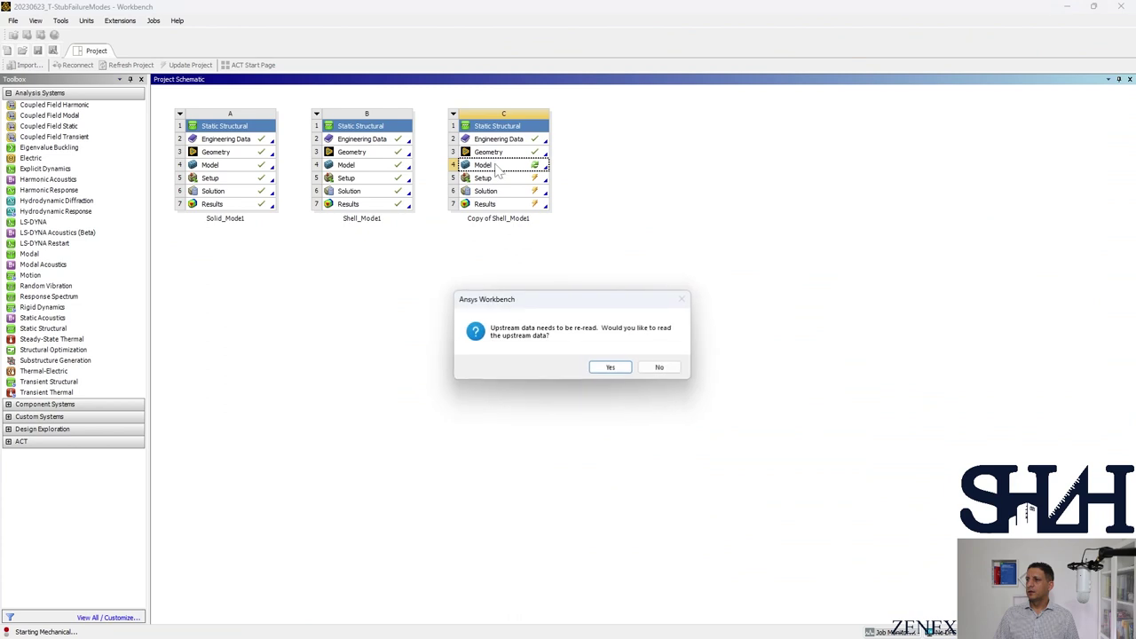
left_click(660, 367)
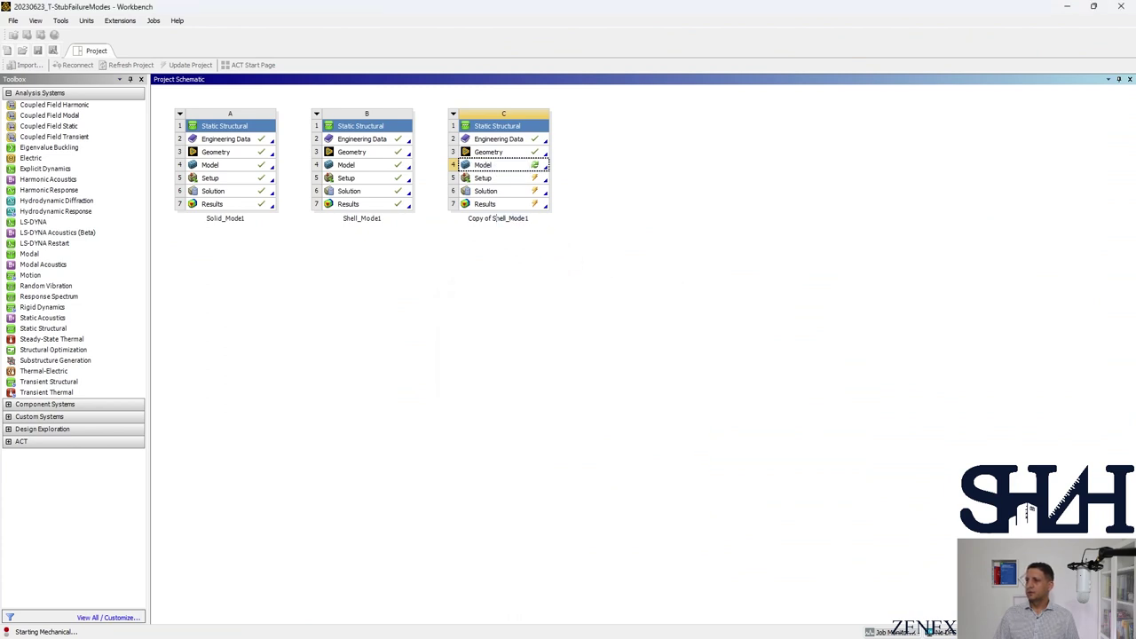
key("BackSpace")
key("BackSpace")
key("BackSpace")
key("BackSpace")
key("BackSpace")
key("BackSpace")
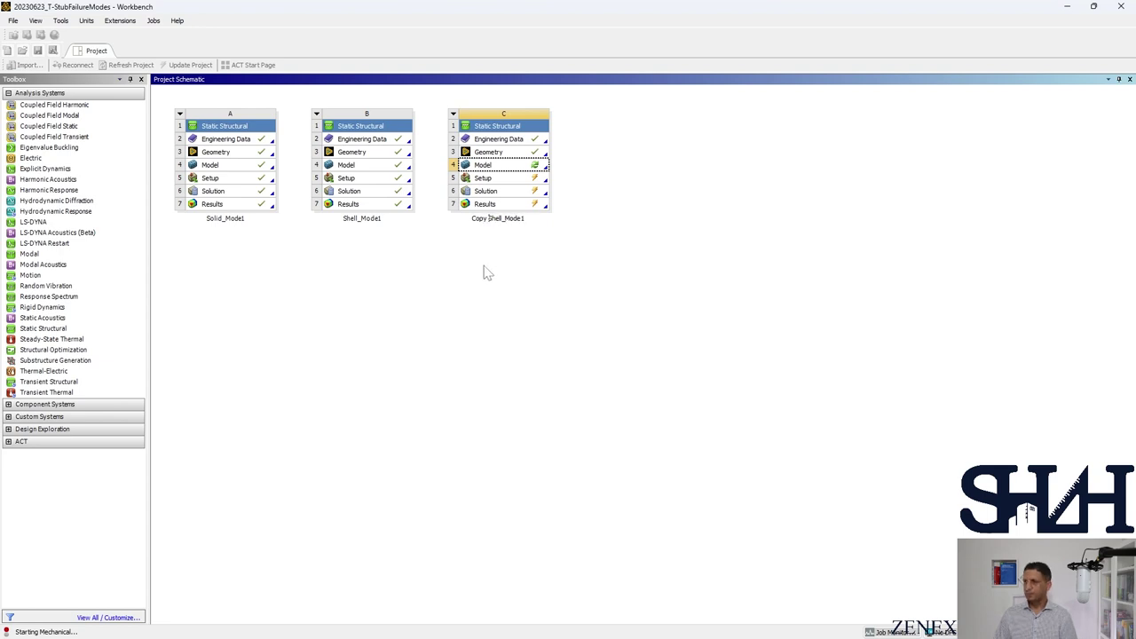
key("BackSpace")
key("Return")
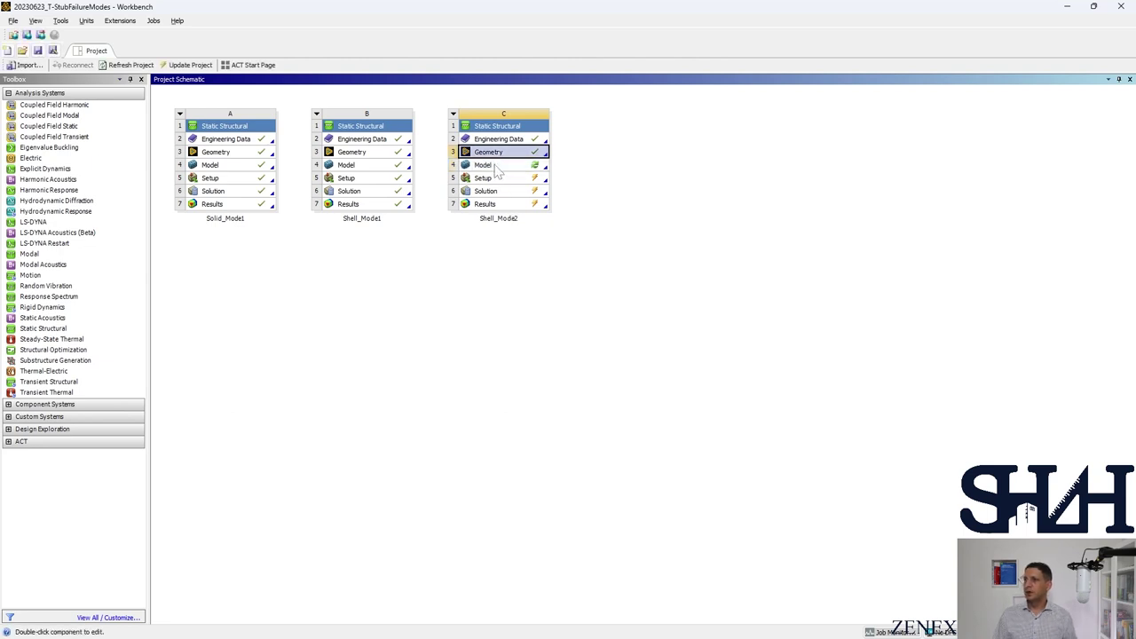
- Open the Shell_Mode2 model in Mechanical with the upstream data re-read and select its Frictionless - Surface To SupportingPlate contact
double_click(496, 168)
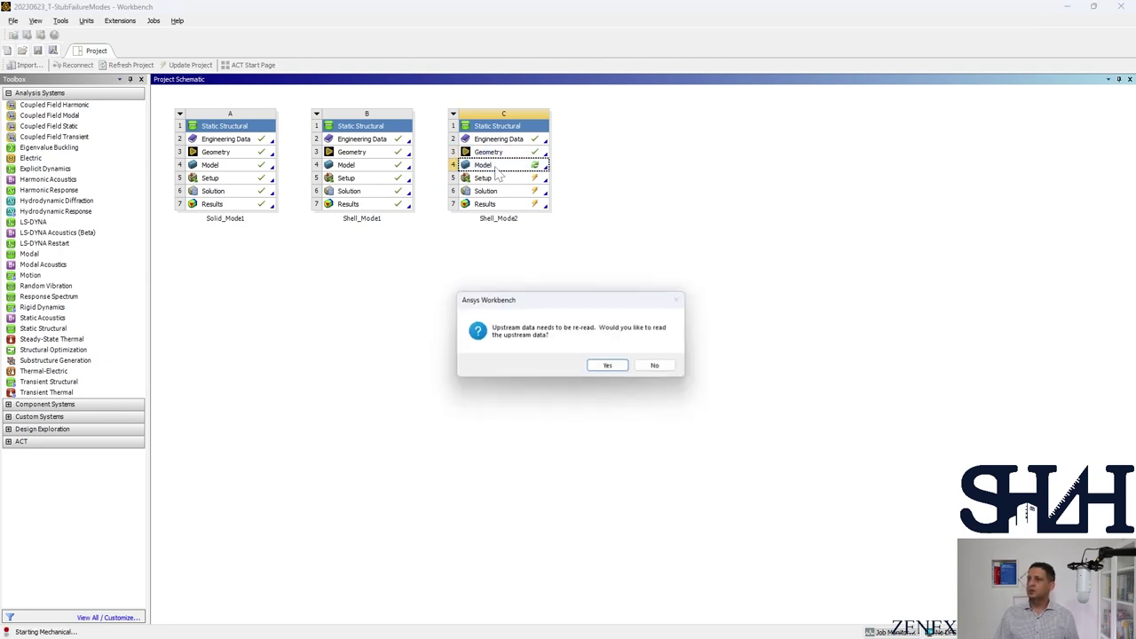
left_click(612, 370)
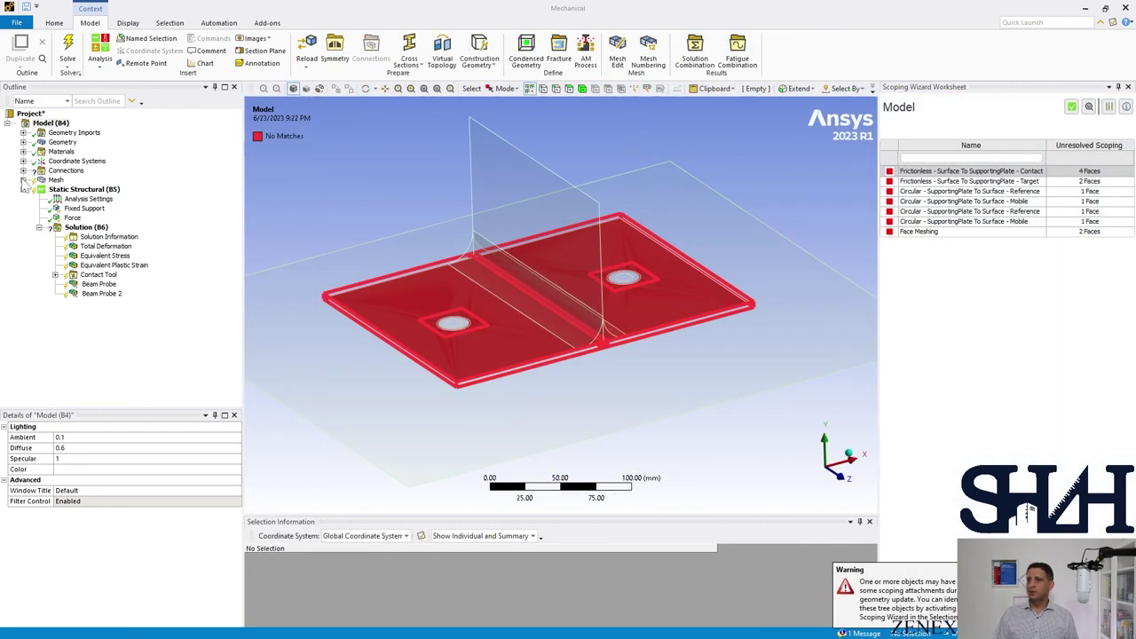
left_click(23, 171)
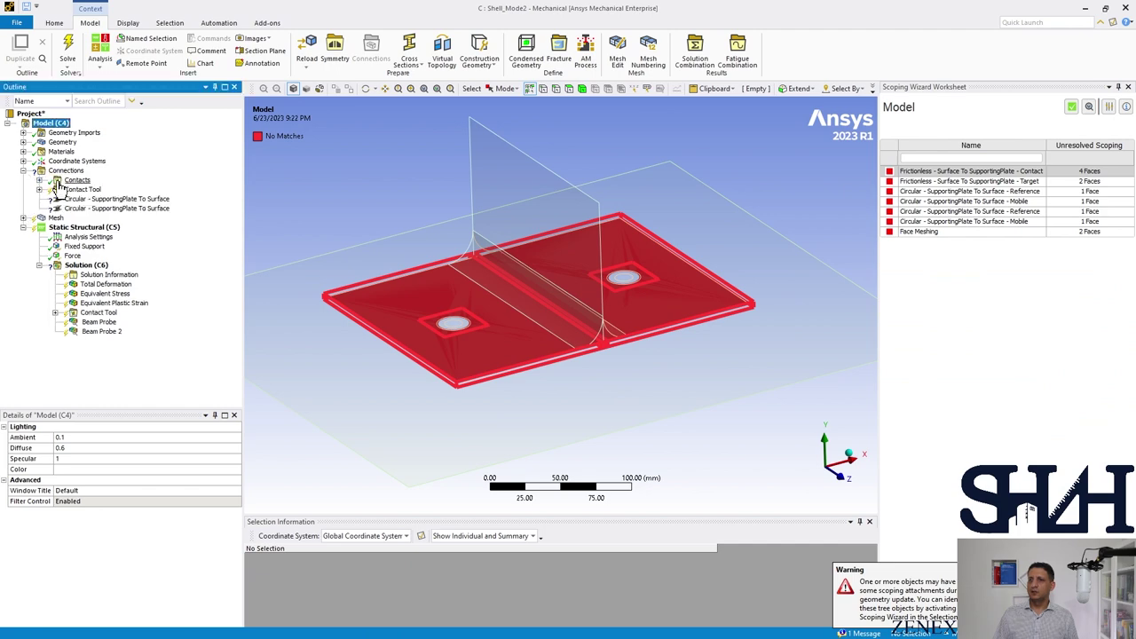
left_click(39, 180)
left_click(88, 189)
- Hide the supporting plate body to expose the underside of the T-stub flange
left_click_drag(352, 320, 343, 291)
scroll(356, 346, "up", 4)
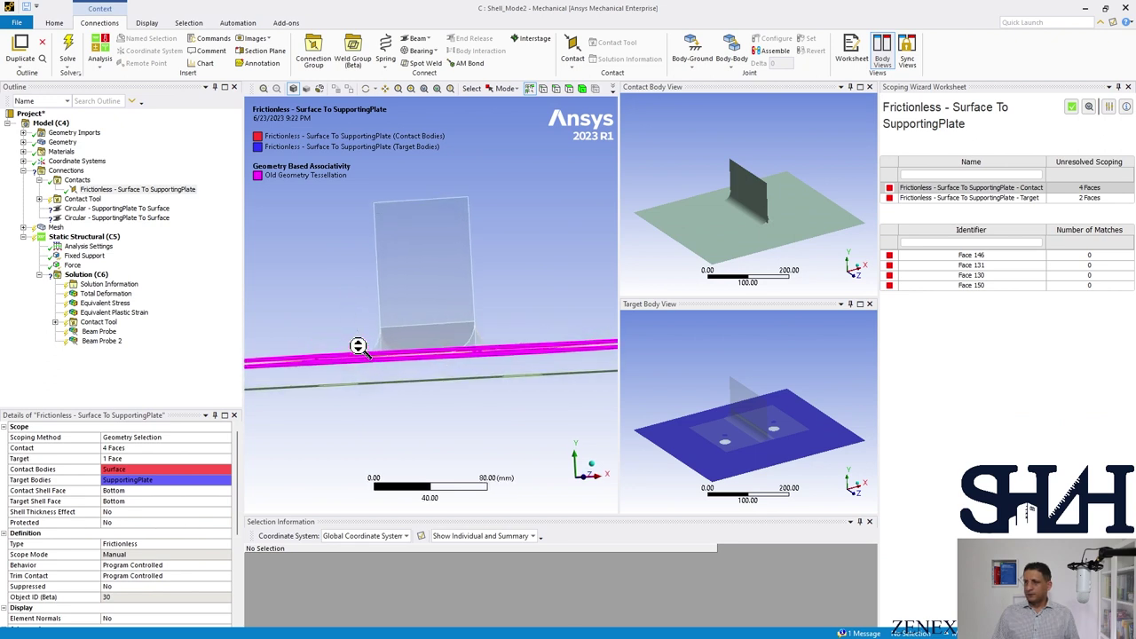
middle_click_drag(357, 352, 412, 304, "ctrl")
left_click_drag(412, 303, 432, 376)
left_click(426, 363)
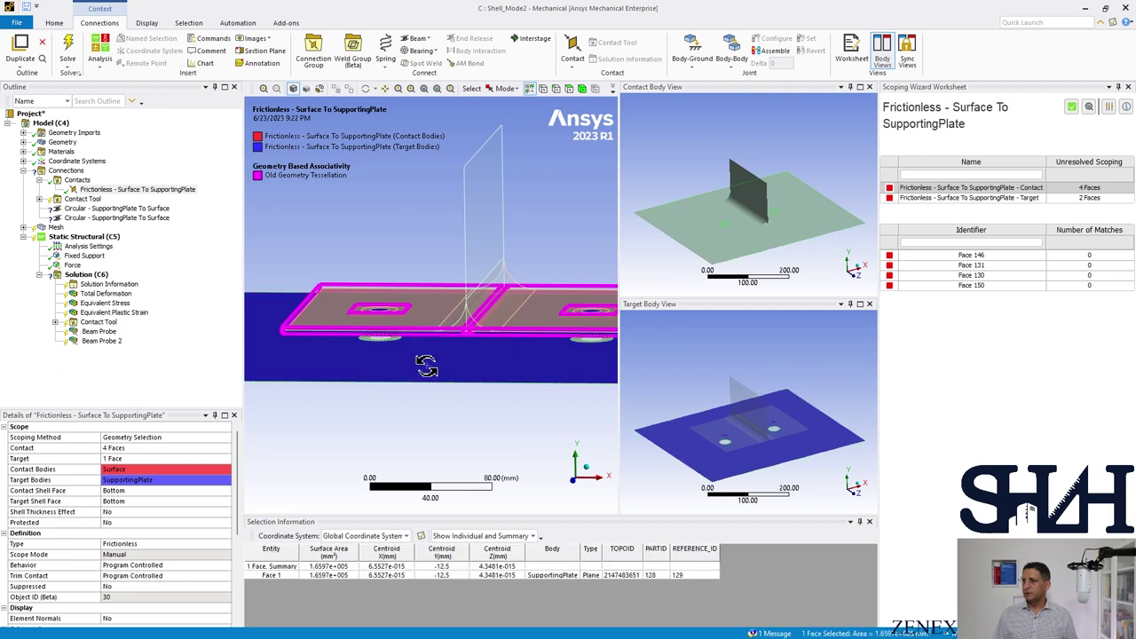
right_click(428, 364)
left_click(461, 97)
- Add the two ring faces around the flange's bolt holes to the Contact side of the frictionless contact
left_click_drag(443, 191, 426, 216)
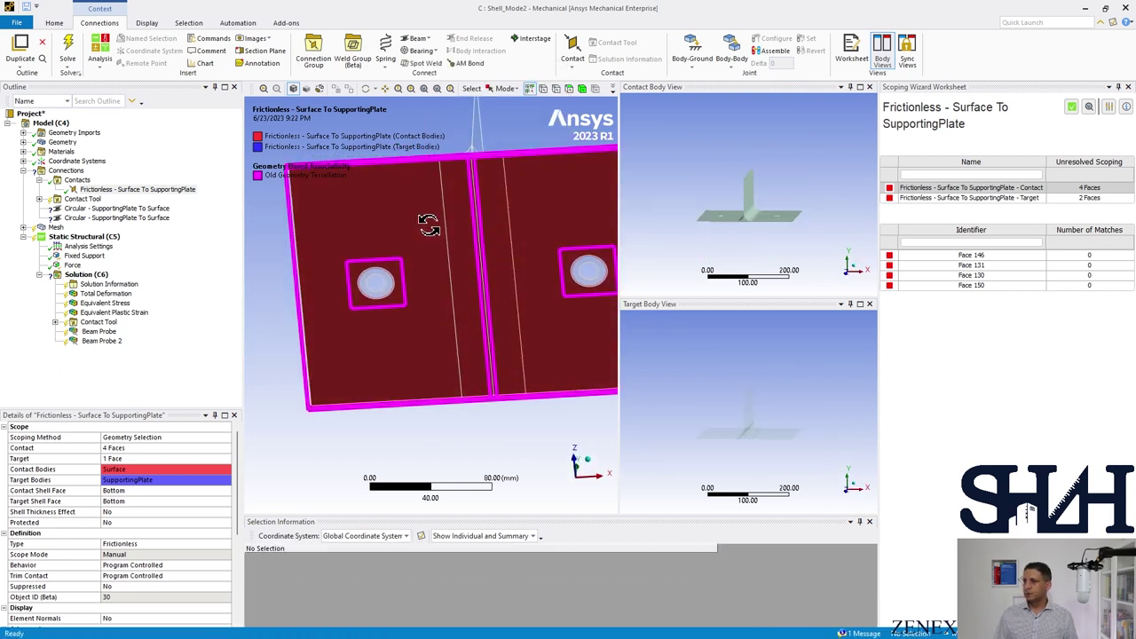
left_click(391, 282)
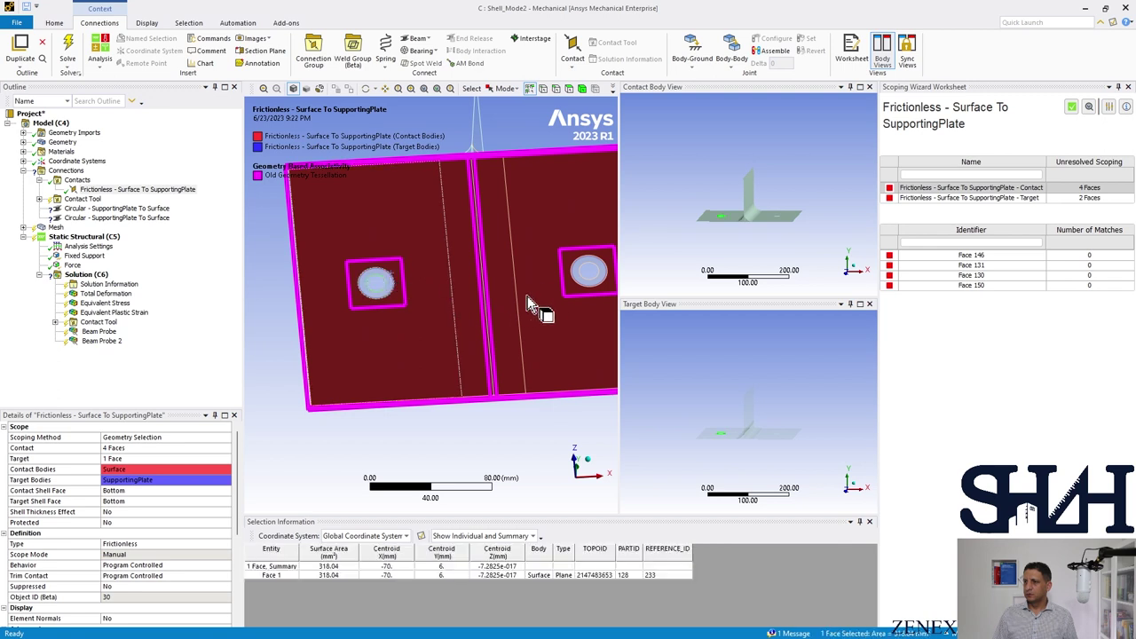
left_click(578, 275, "ctrl")
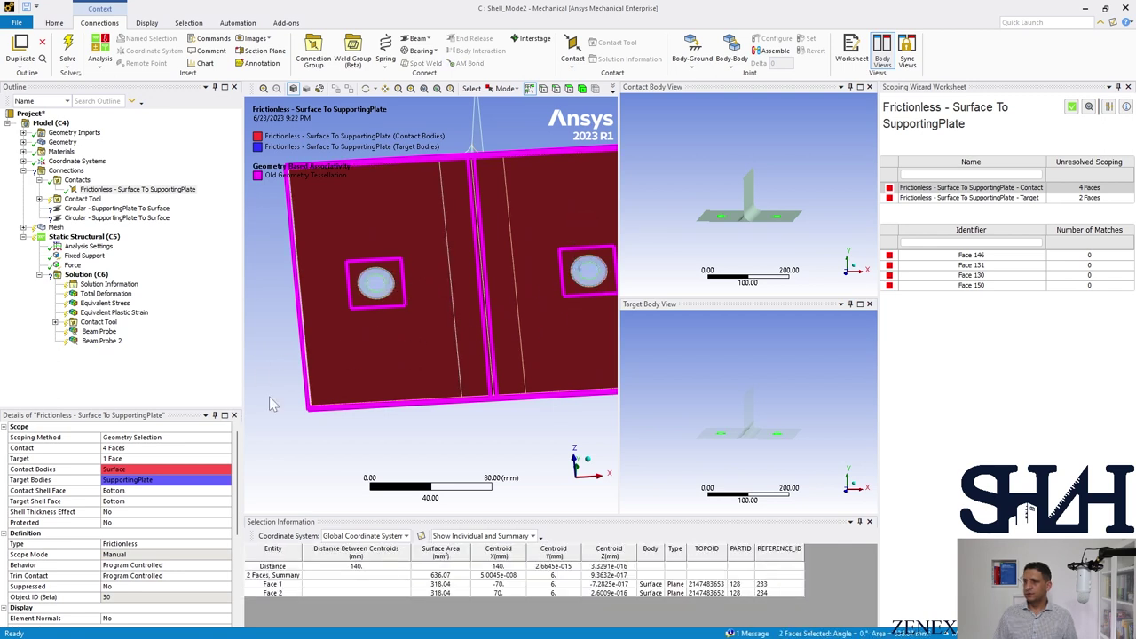
middle_click_drag(510, 288, 502, 301, "ctrl")
left_click(511, 268)
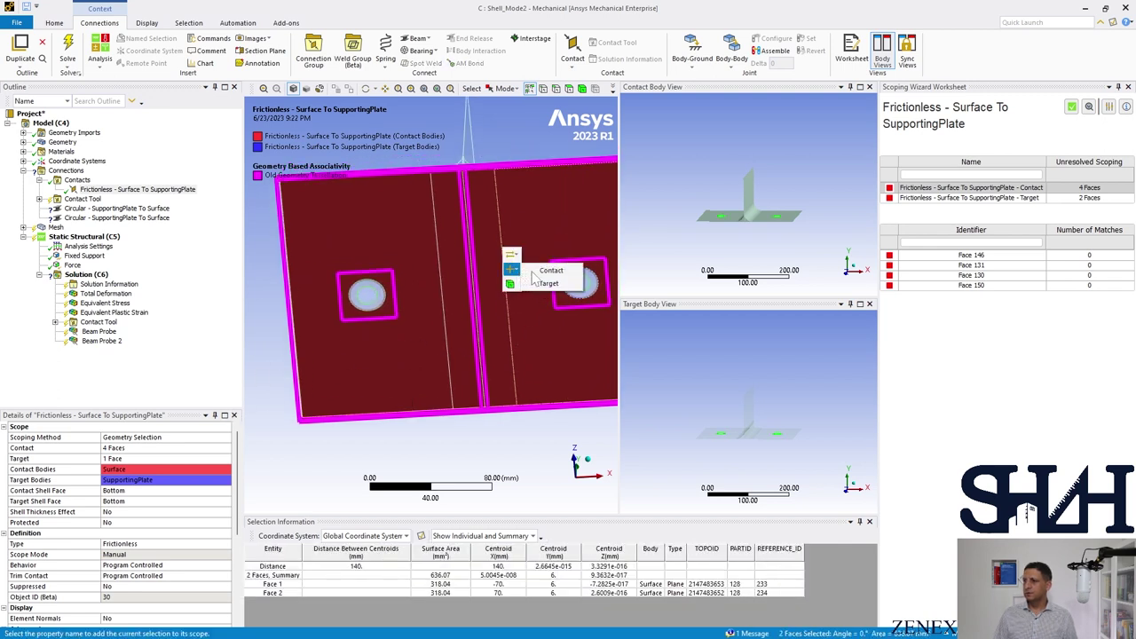
left_click(540, 262)
- Invert the body visibility so that only the supporting plate is shown
scroll(431, 332, "down", 5)
middle_click_drag(430, 332, 428, 349)
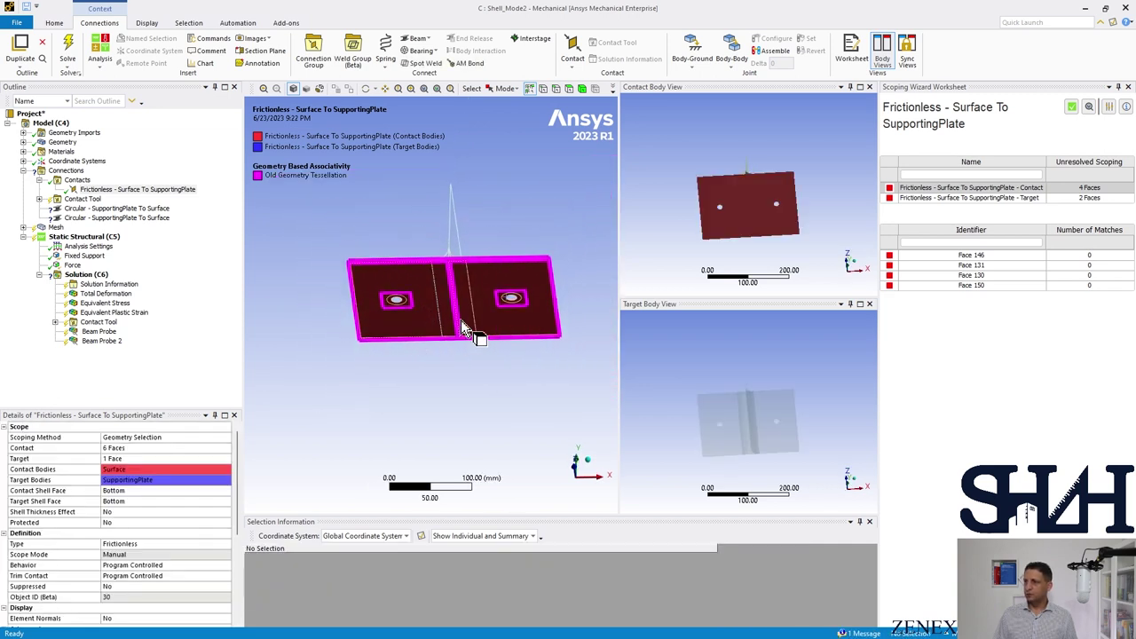
middle_click_drag(436, 310, 355, 267)
right_click(297, 250)
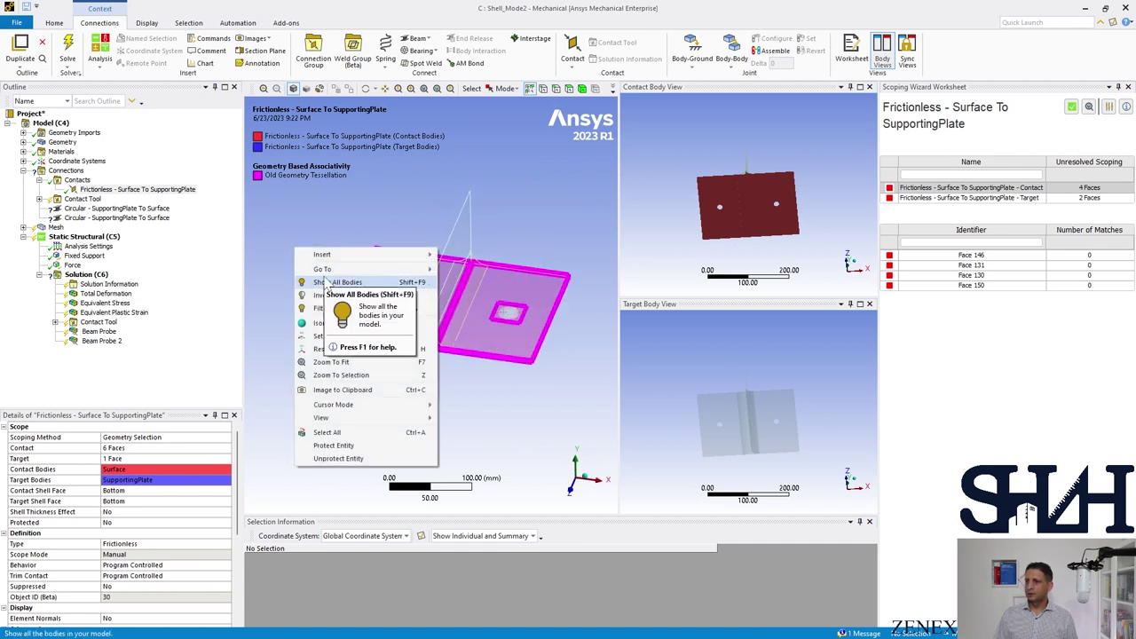
left_click(325, 295)
- Add the two ring faces around the supporting plate's bolt holes to the Target side of the frictionless contact
mouse_move(390, 352)
middle_mouse_down()
mouse_move(393, 325)
mouse_move(395, 338)
middle_mouse_up()
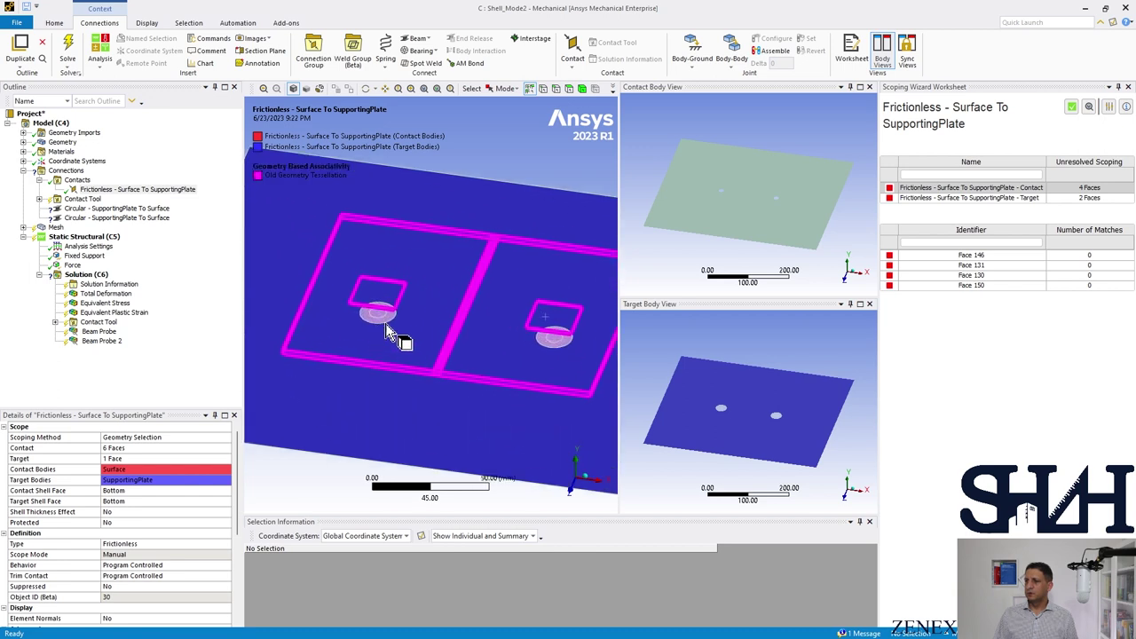
left_click(391, 324)
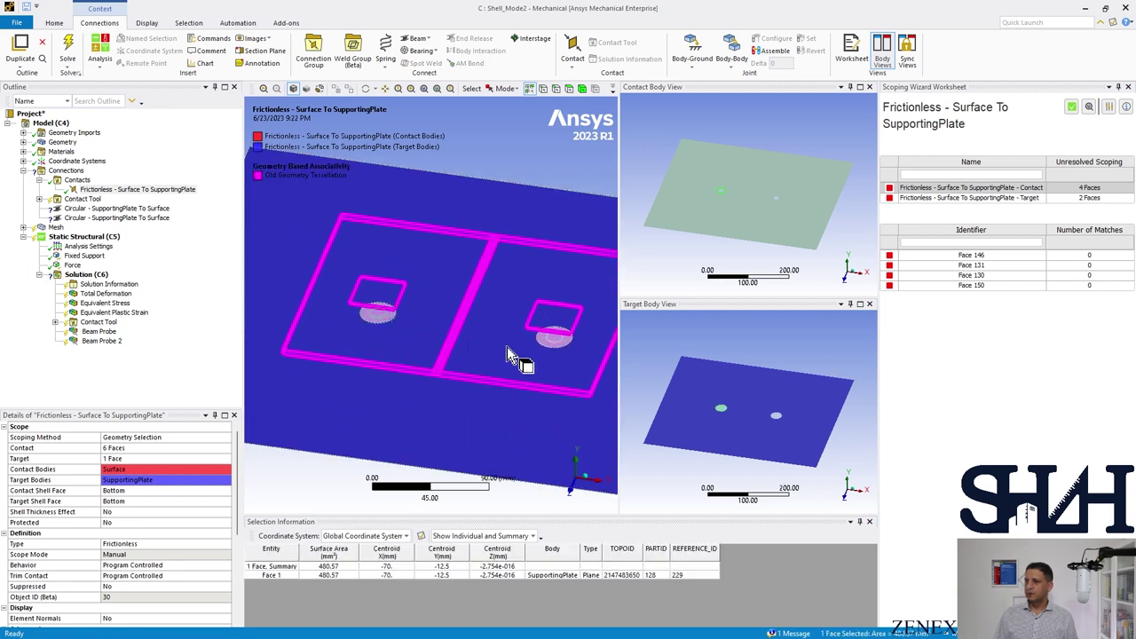
left_click(548, 345, "ctrl")
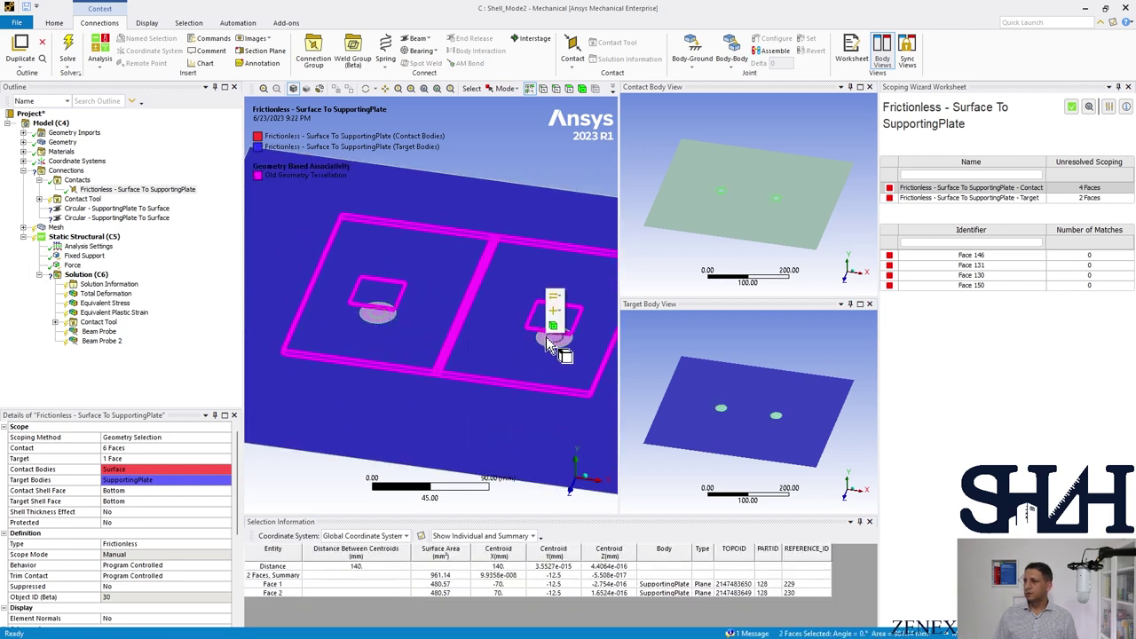
key("Escape")
scroll(433, 380, "down", 4)
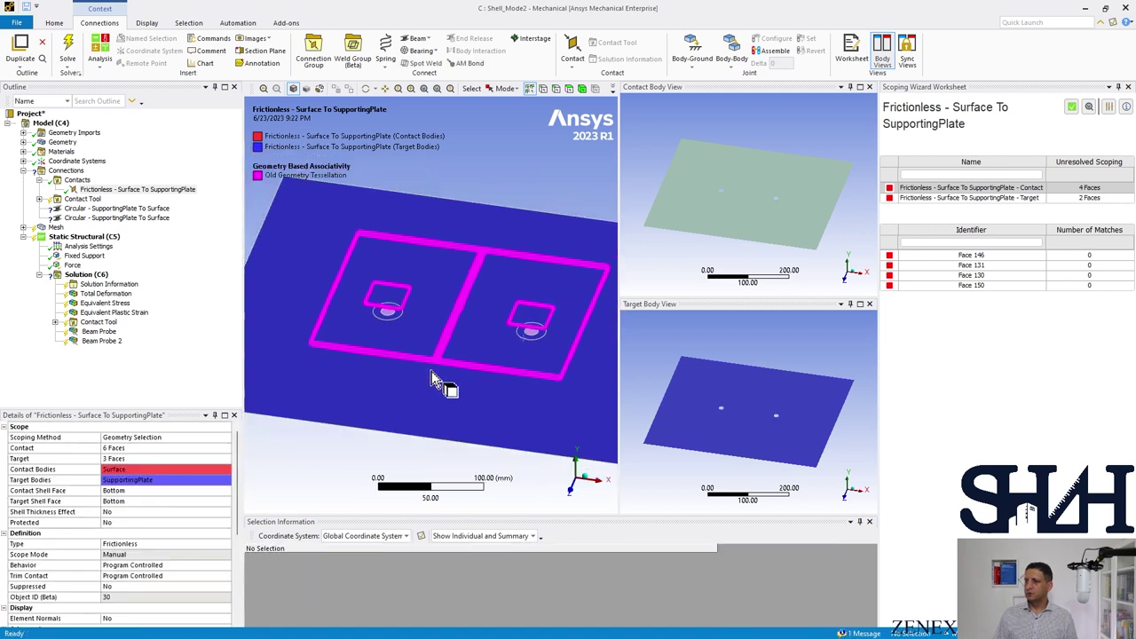
- Show all bodies again and review the frictionless contact's advanced and geometric modification settings
middle_click_drag(403, 387, 416, 346, "ctrl")
right_click(381, 391)
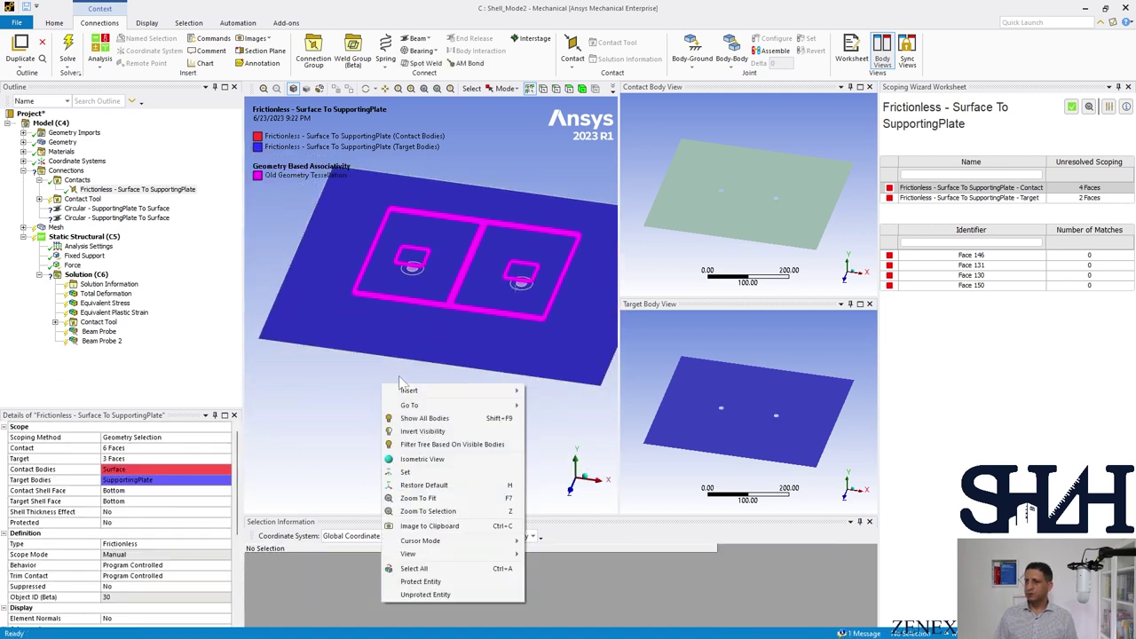
left_click(410, 423)
mouse_move(390, 393)
middle_mouse_down()
mouse_move(393, 355)
mouse_move(397, 388)
middle_mouse_up()
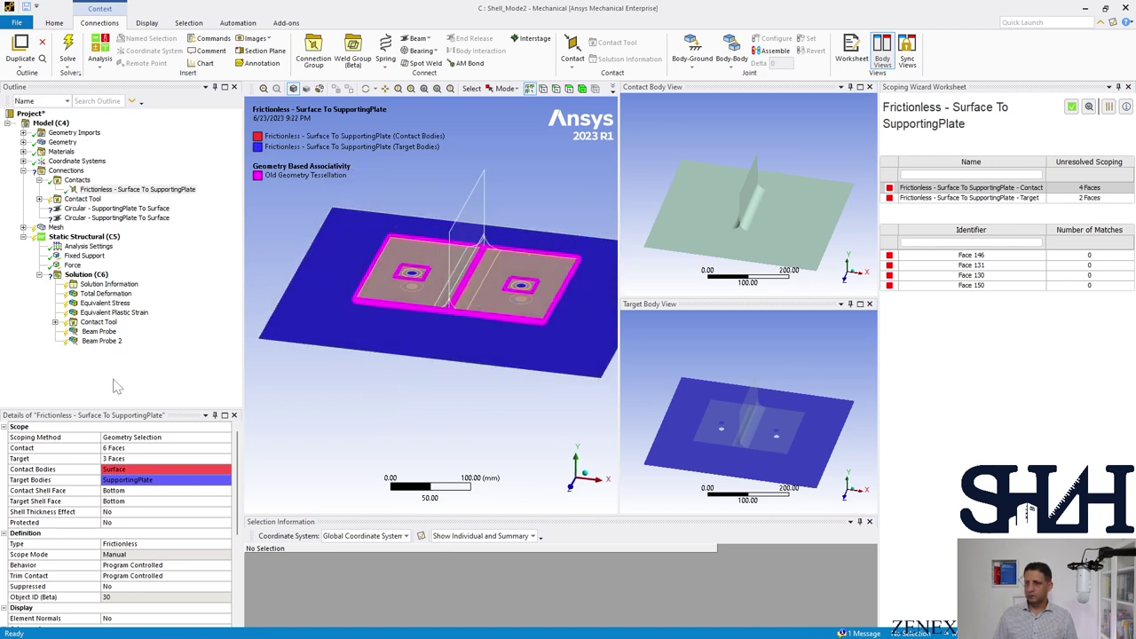
scroll(123, 599, "down", 5)
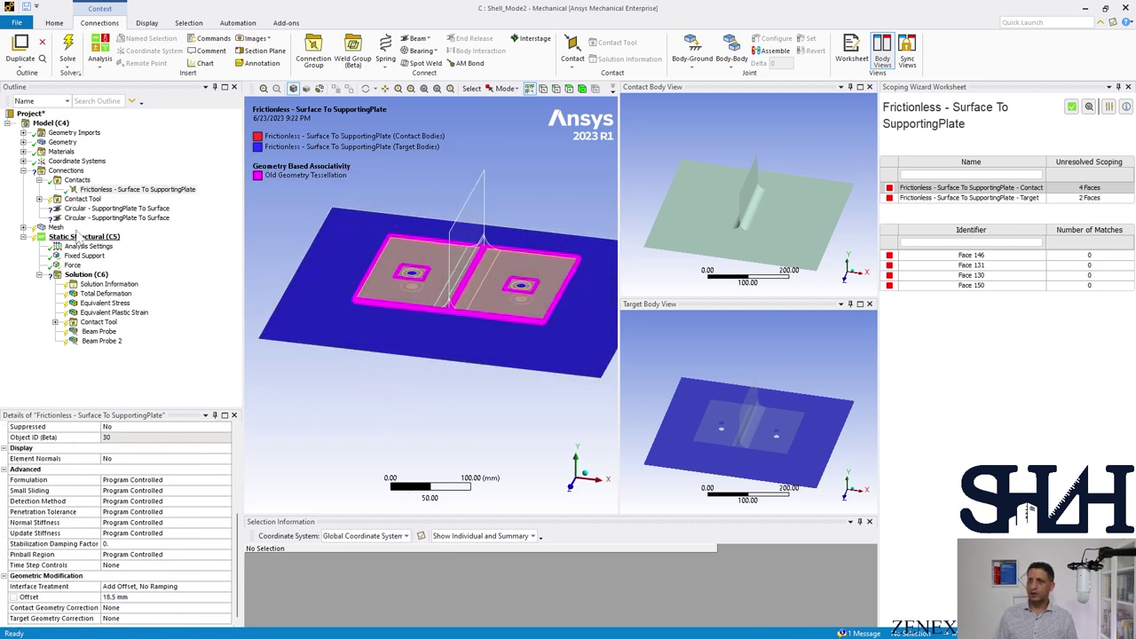
- Scope the Mobile side of the first Circular - SupportingPlate To Surface beam to the flange ring face at X = -70 mm
left_click(39, 181)
left_click(83, 200)
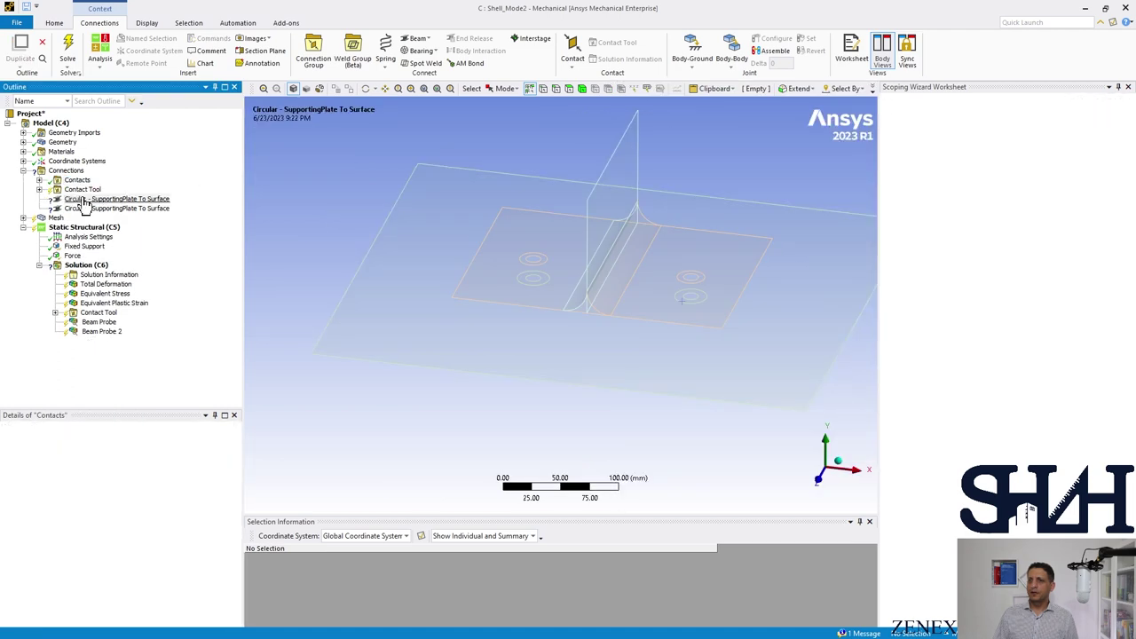
middle_click_drag(347, 285, 386, 258)
left_click(376, 236)
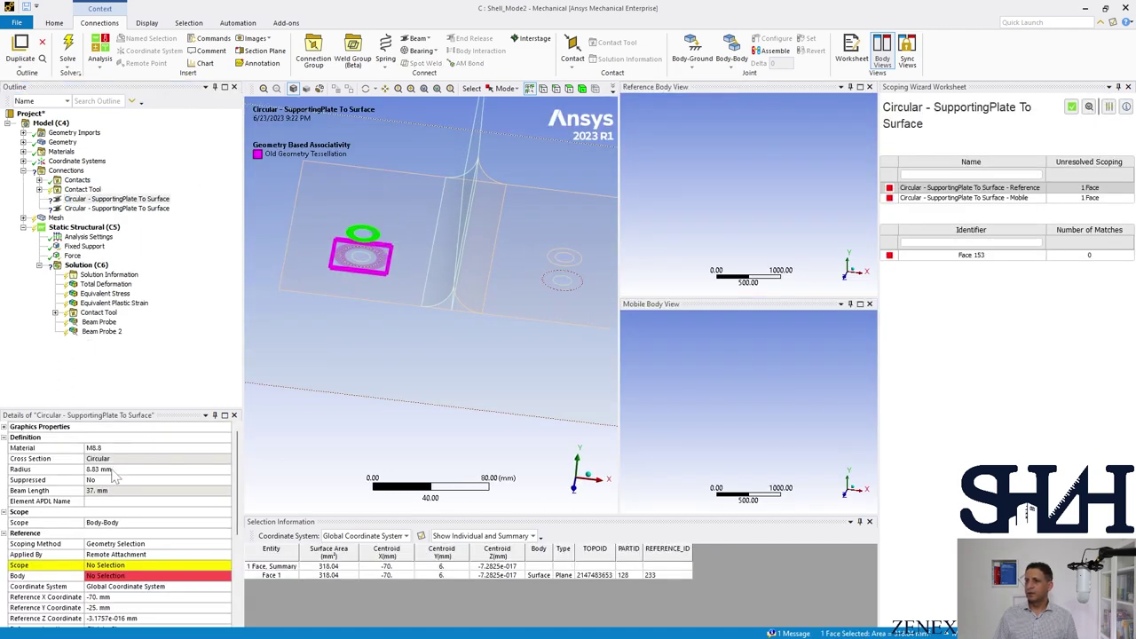
scroll(114, 552, "down", 4)
left_click(92, 566)
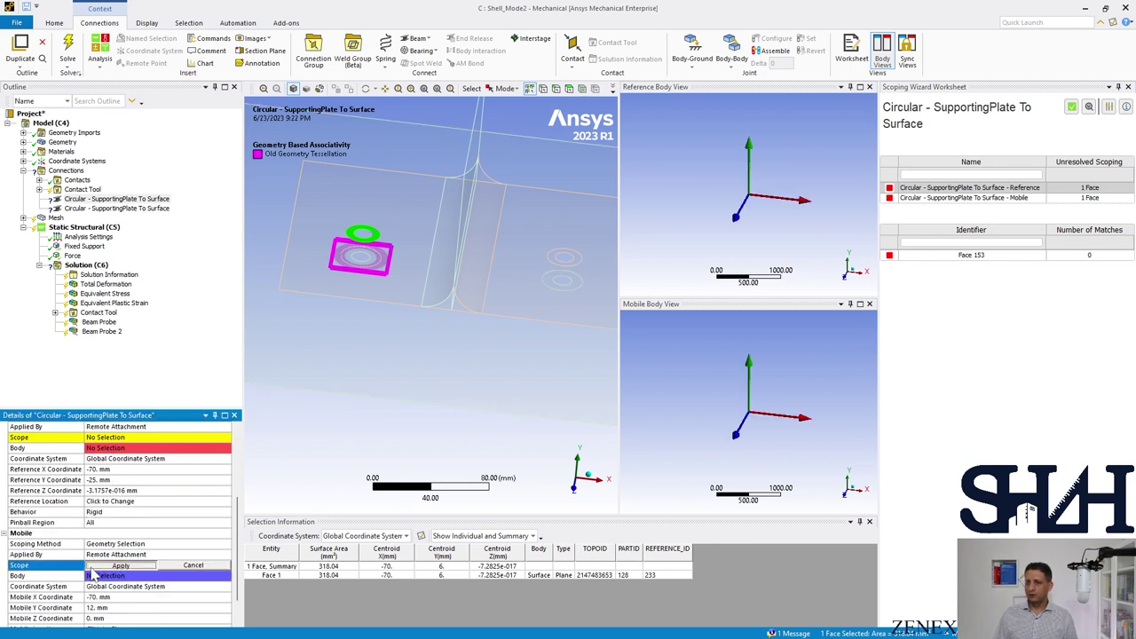
left_click(93, 566)
- Scope the first beam's Reference side to the supporting plate's ring face around the same bolt hole
middle_click_drag(298, 420, 336, 426)
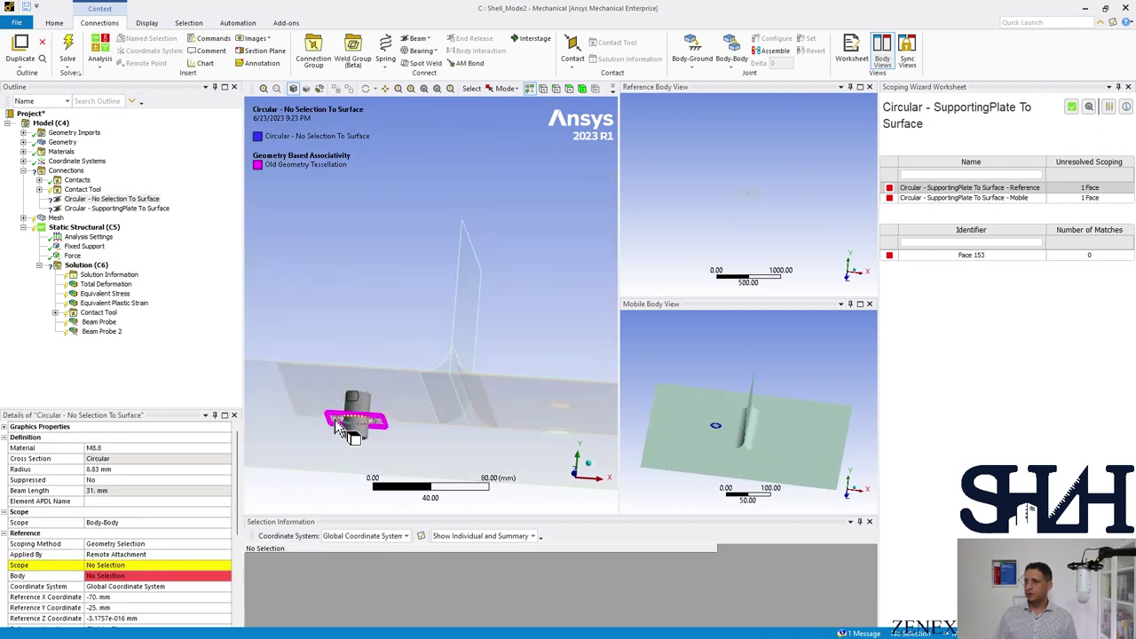
left_click(339, 426)
scroll(350, 408, "up", 3)
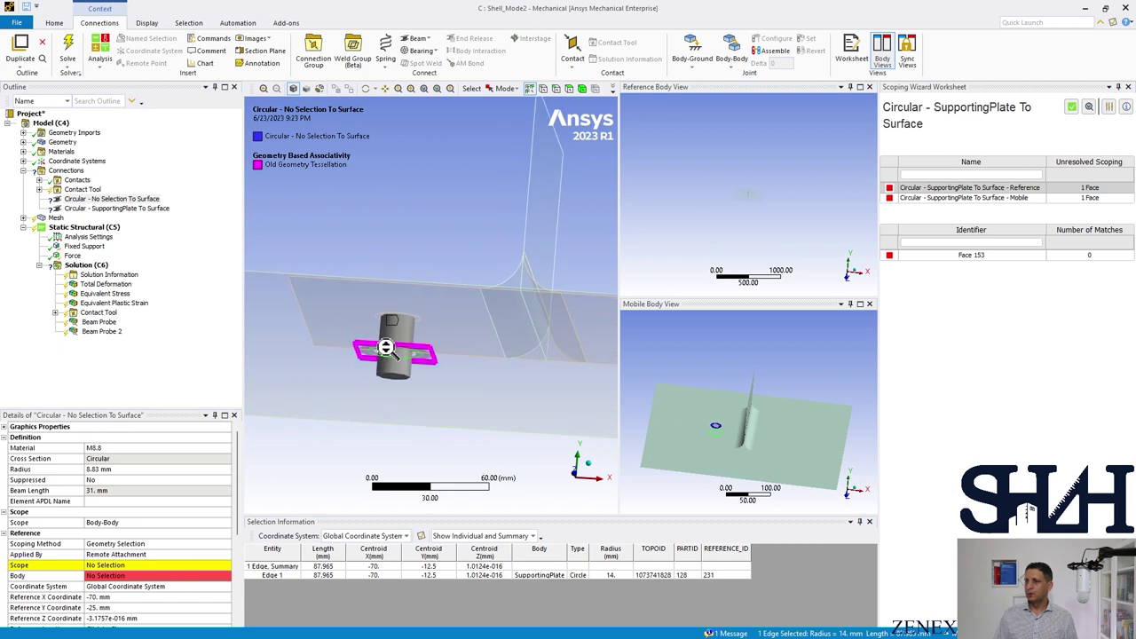
middle_click_drag(371, 360, 369, 354)
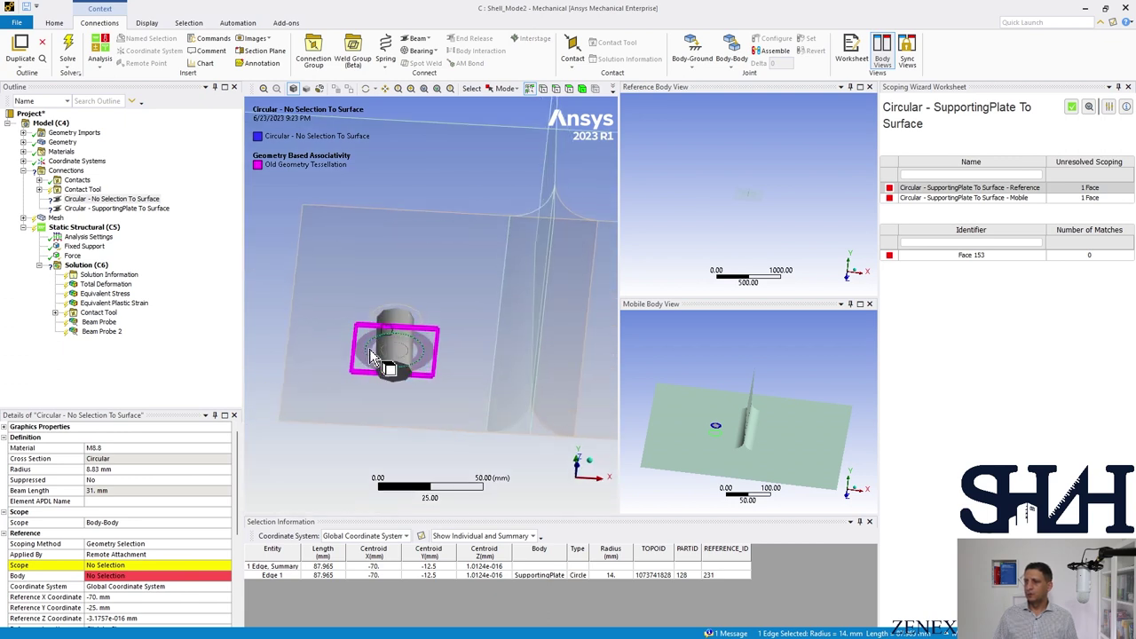
left_click(369, 349)
left_click(105, 568)
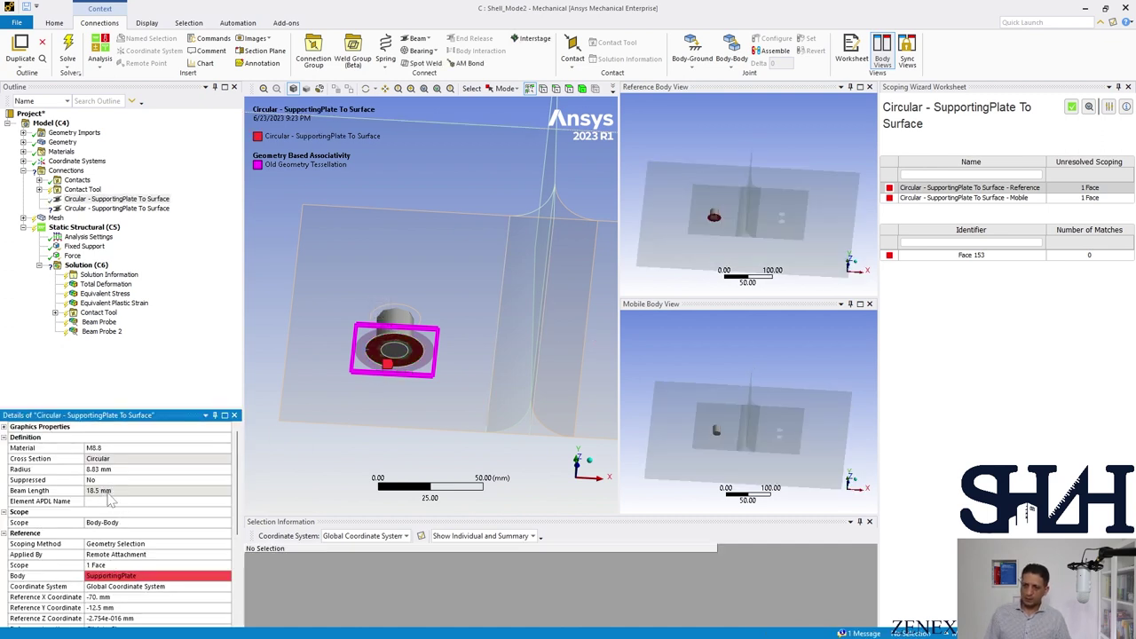
- Set the first beam's Reference Y Coordinate to -25 mm and its Mobile Y Coordinate to 12 mm
scroll(111, 500, "down", 4)
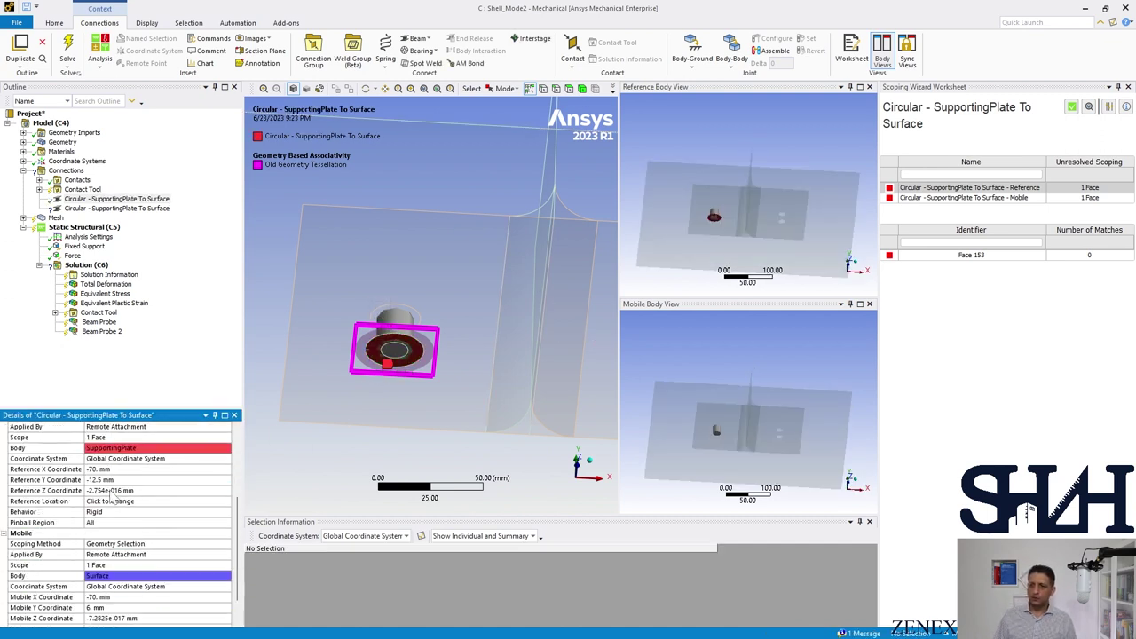
left_click(129, 479)
type("-25")
key("Return")
scroll(141, 517, "down", 1)
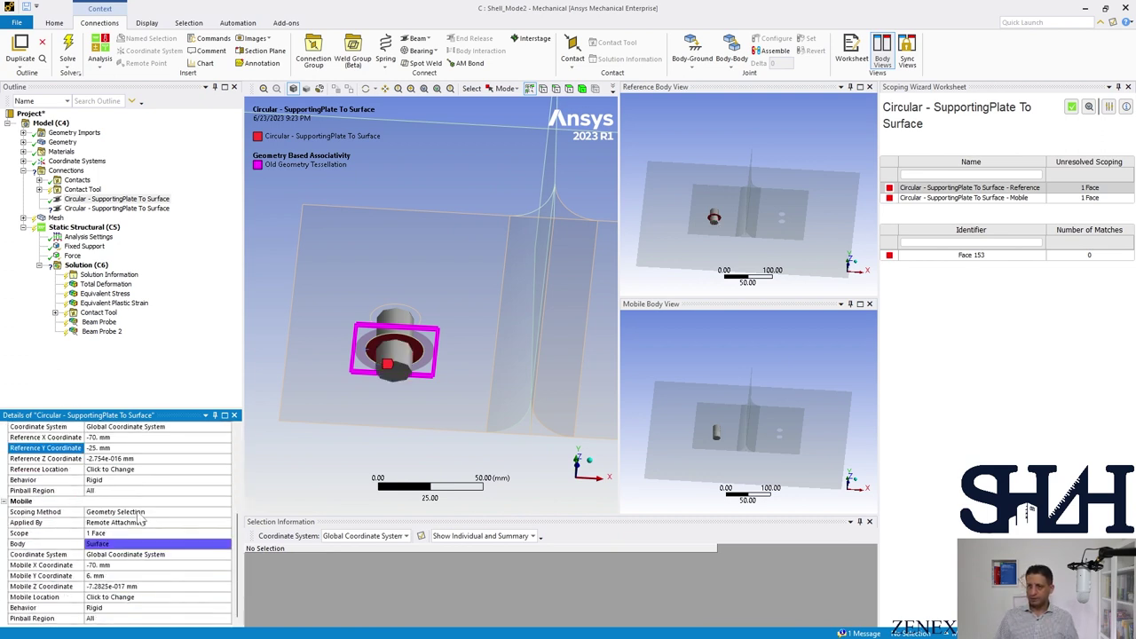
left_click(119, 575)
type("12")
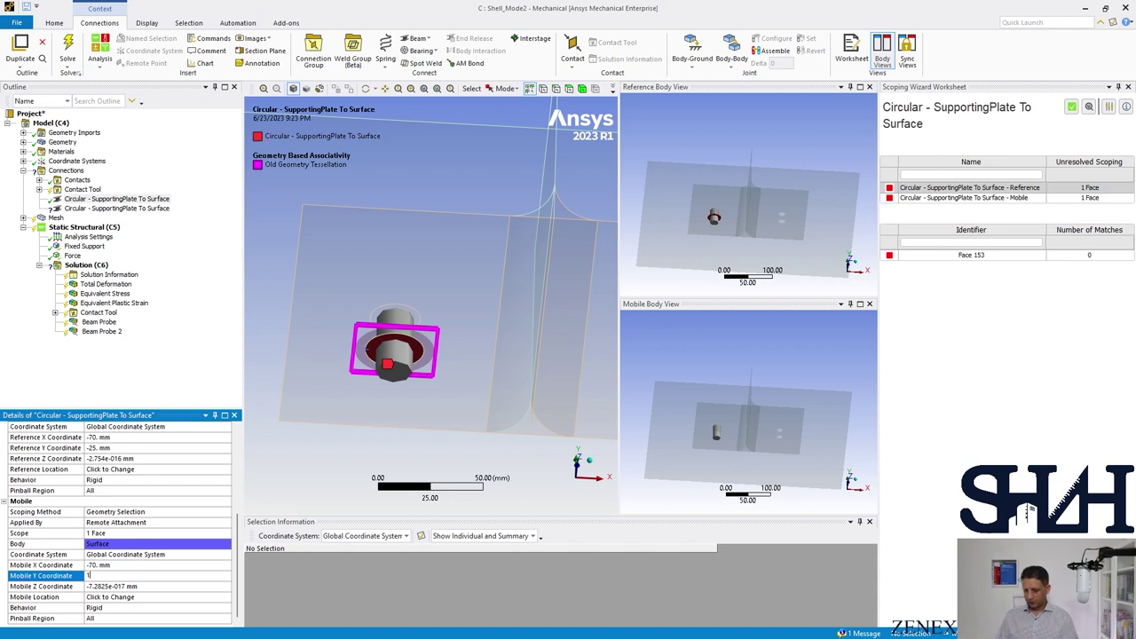
key("Return")
middle_click_drag(402, 377, 396, 436)
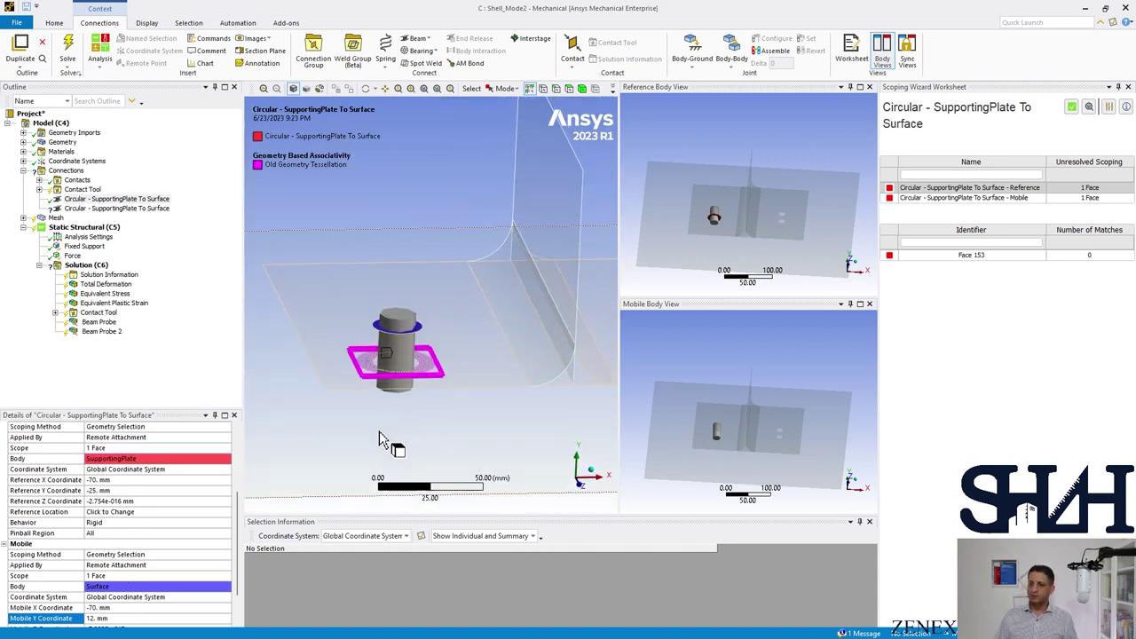
scroll(135, 491, "up", 4)
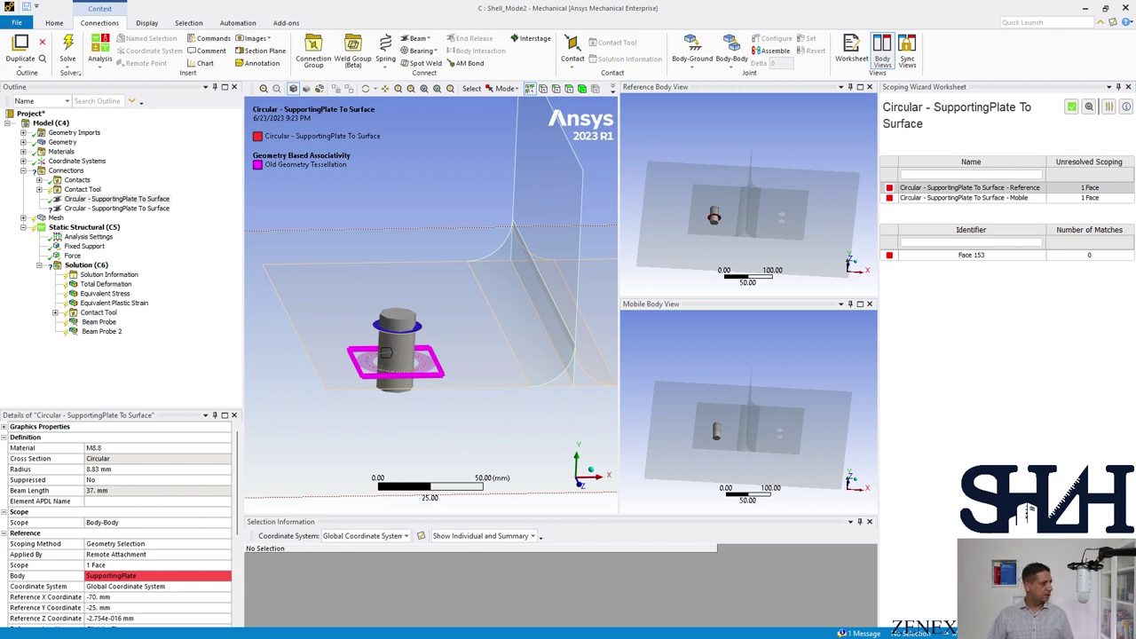
- Switch to the T-stub numerical example in Mathcad and set the bolt area As to 84.3 mm² to recalculate the radius
key("alt+Tab")
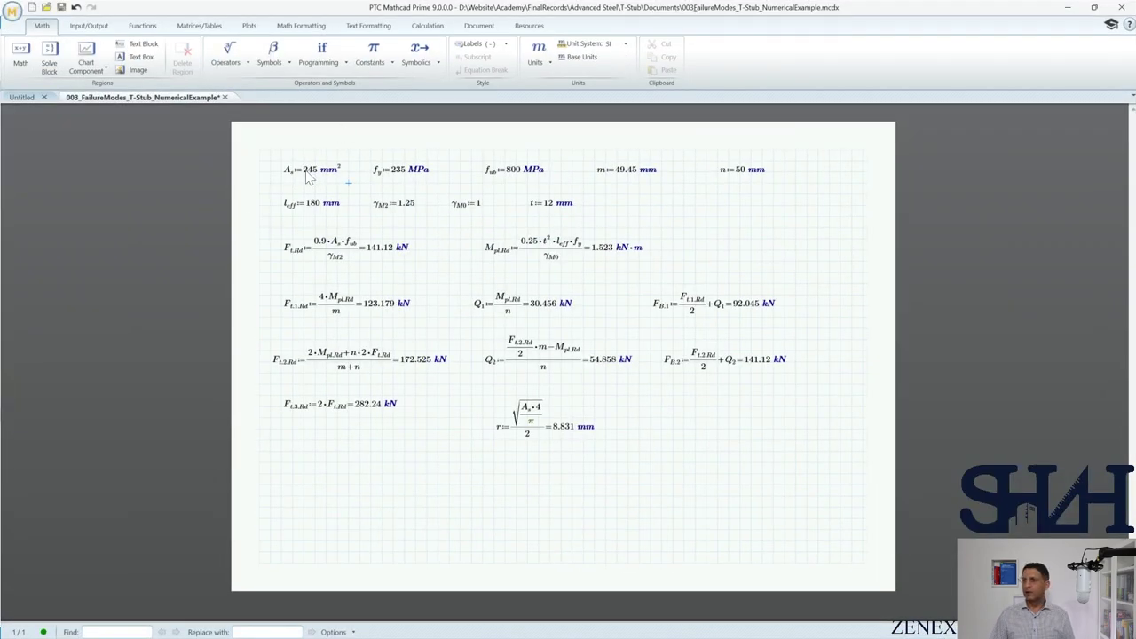
left_click(307, 177)
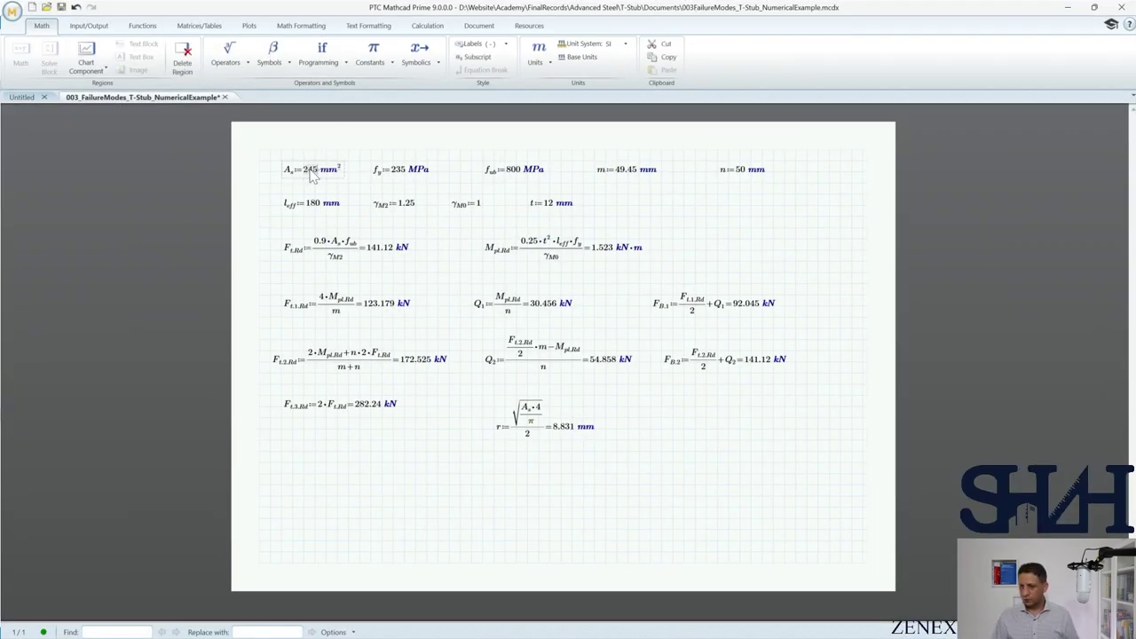
type("84.3")
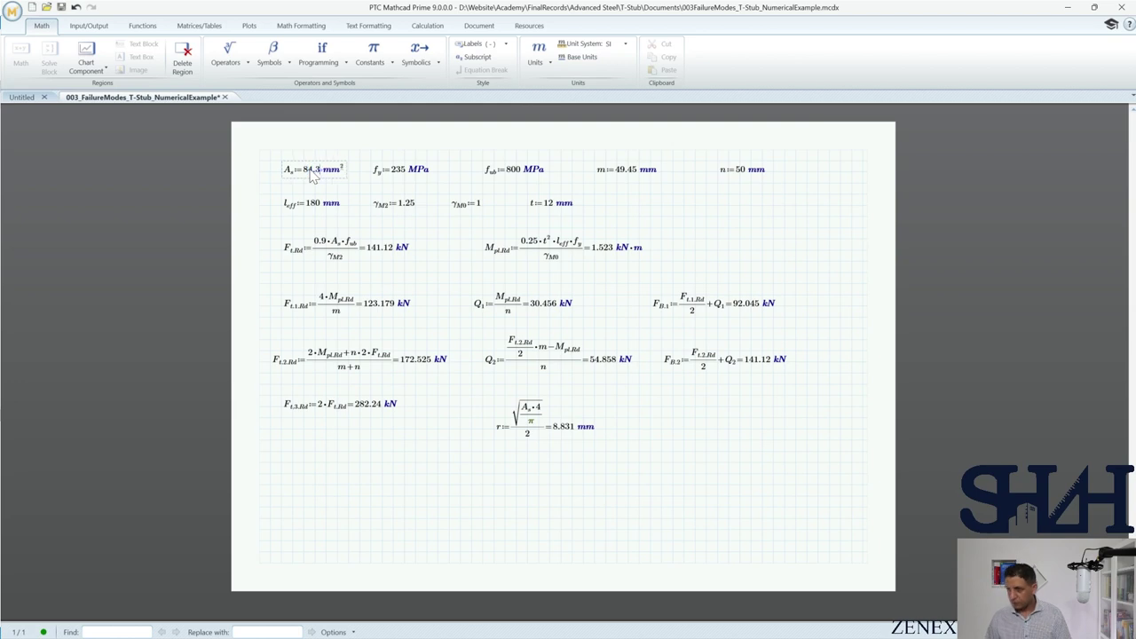
left_click(353, 198)
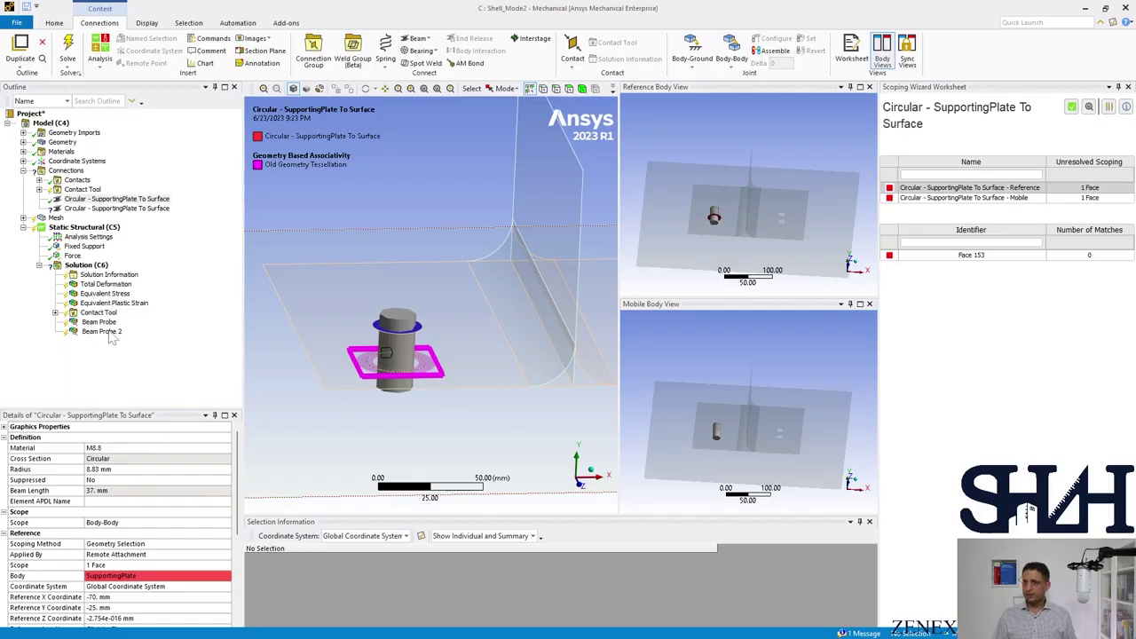
- Set the first beam's Radius to 5.18 mm in Mechanical
left_click(102, 469)
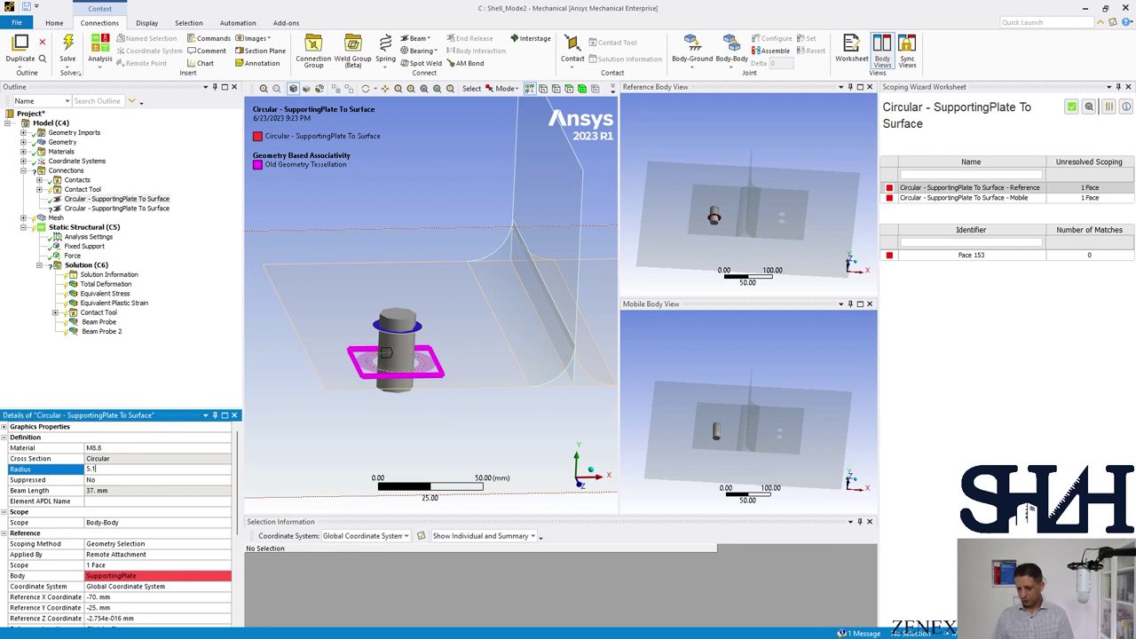
type("5.18")
key("Return")
middle_click_drag(293, 452, 303, 380)
- Scope the Mobile side of the second Circular - SupportingPlate To Surface beam to the flange ring face at X = 70 mm
left_click(93, 210)
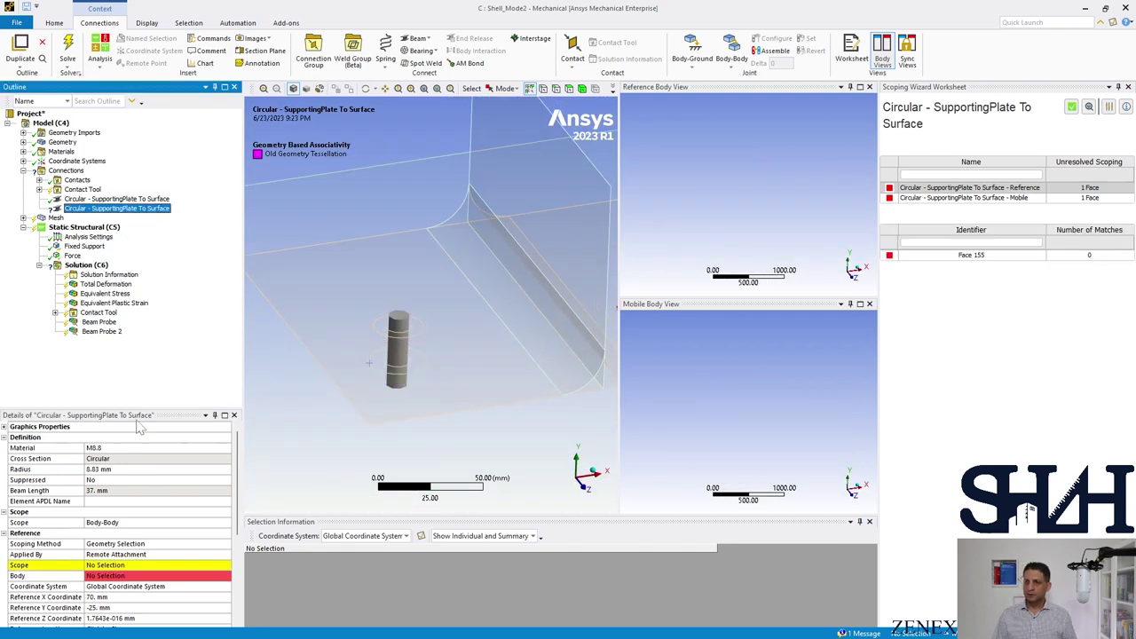
middle_click_drag(460, 351, 306, 371, "ctrl")
left_click(472, 301)
scroll(133, 524, "down", 5)
left_click(105, 544)
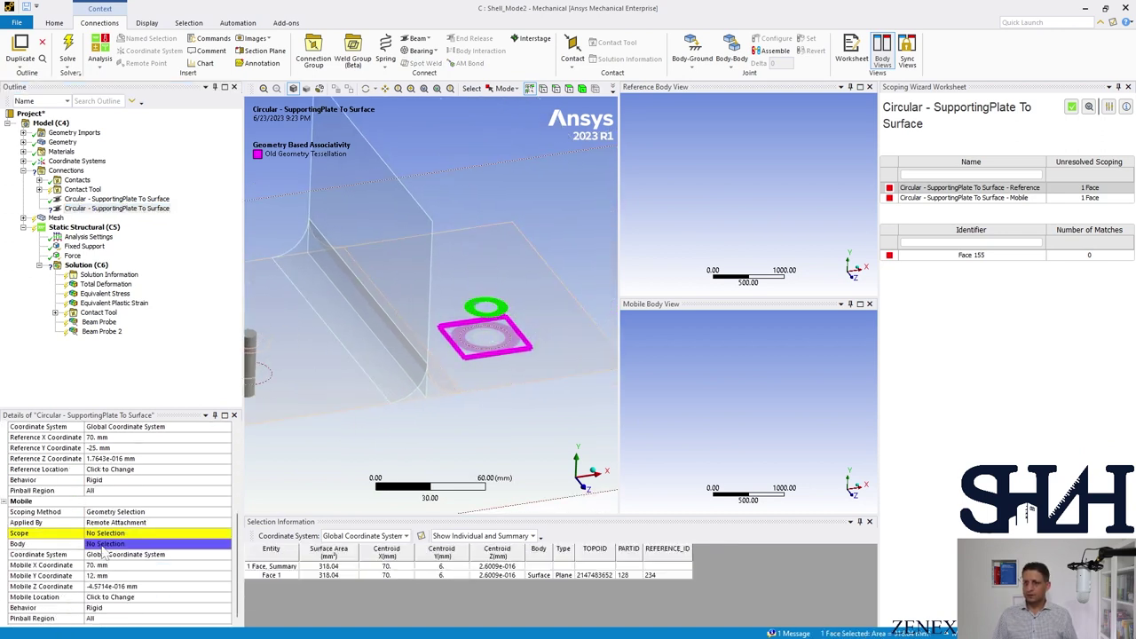
left_click(99, 533)
left_click(101, 534)
- Scope the second beam's Reference side to the supporting plate's ring face around the X = 70 mm bolt hole
middle_click_drag(426, 382, 447, 307)
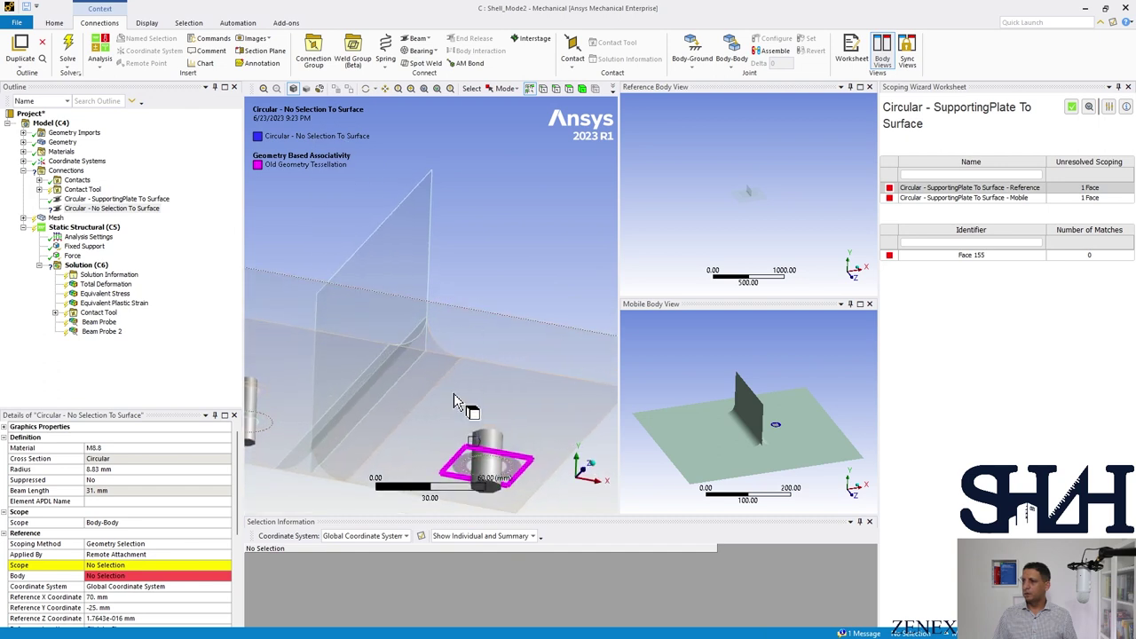
left_click(466, 467)
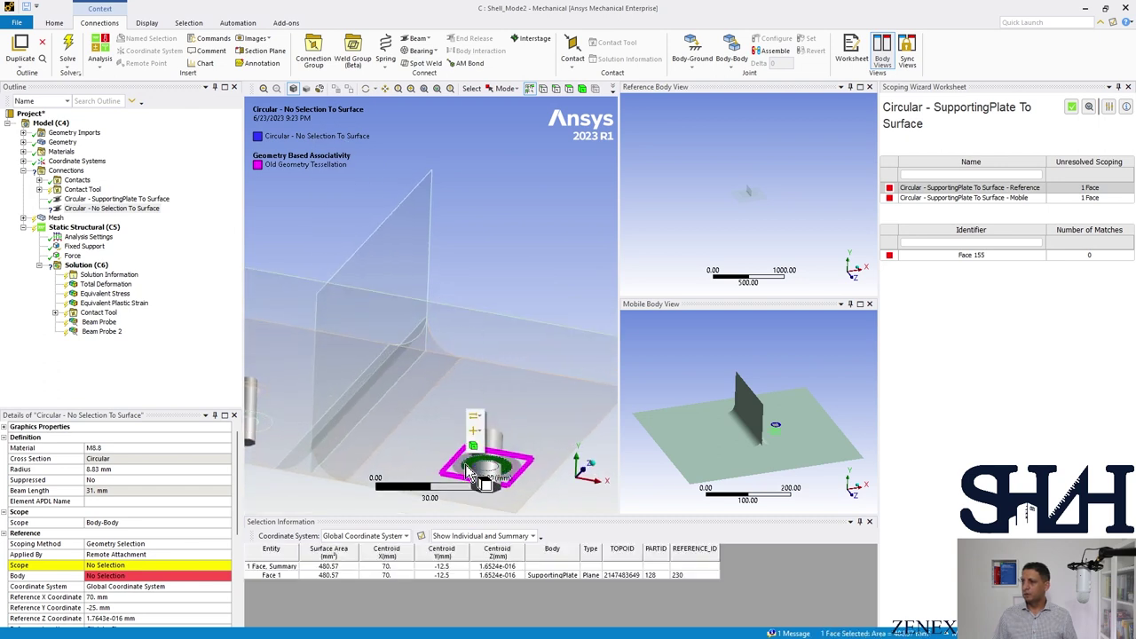
left_click(96, 576)
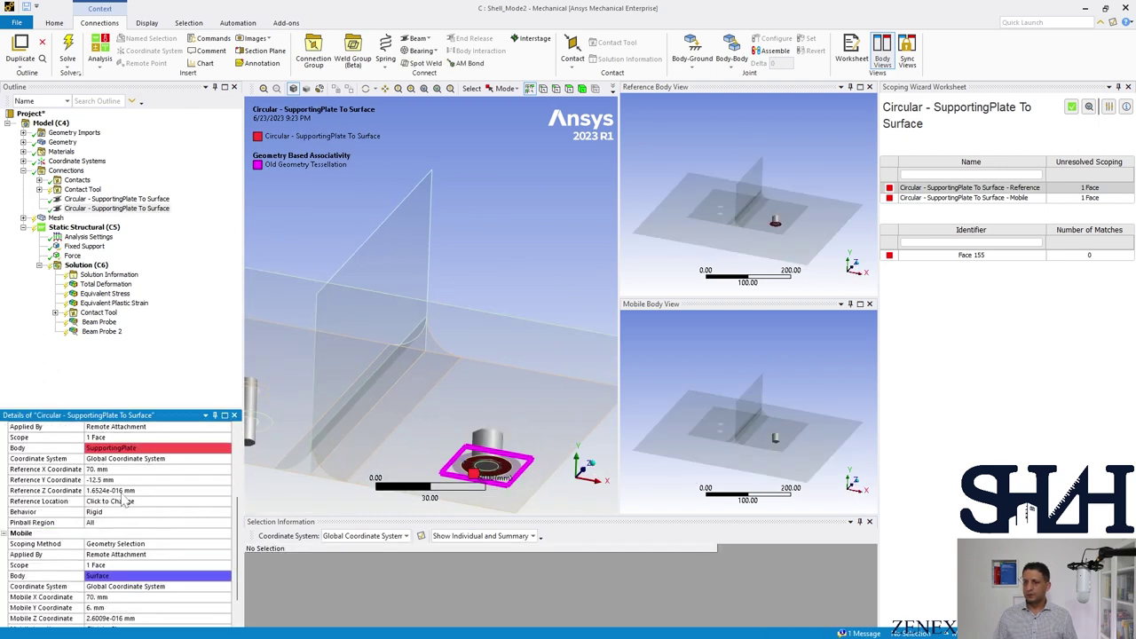
- Set the second beam's Reference Y Coordinate to -25 mm and its Mobile Y Coordinate to 12 mm
left_click(116, 480)
type("-")
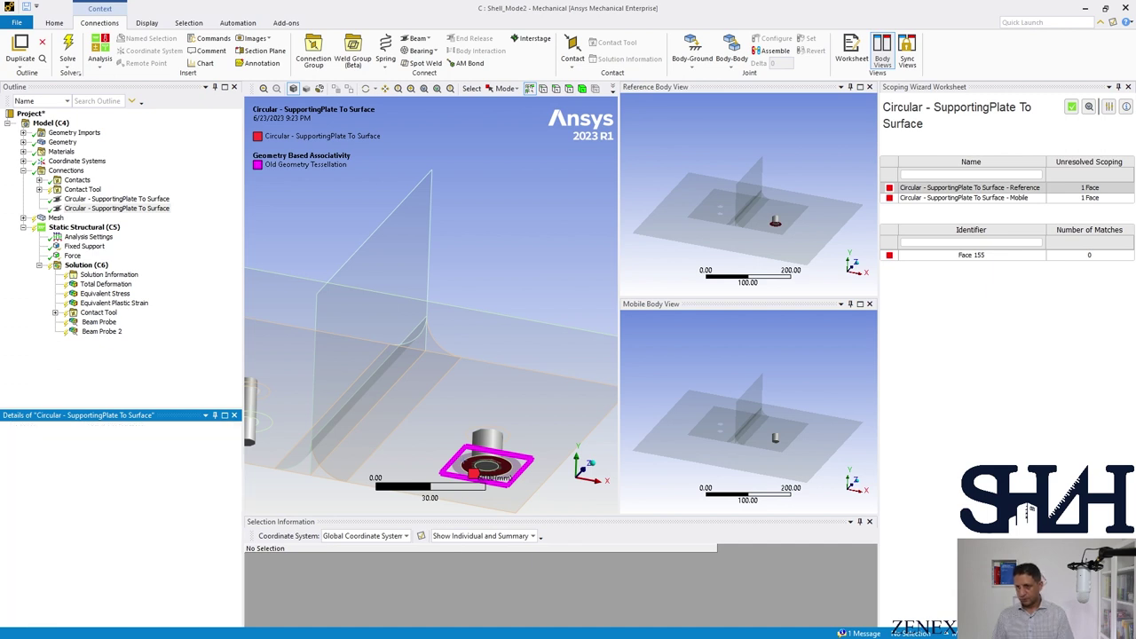
type("25")
key("Return")
scroll(124, 506, "down", 1)
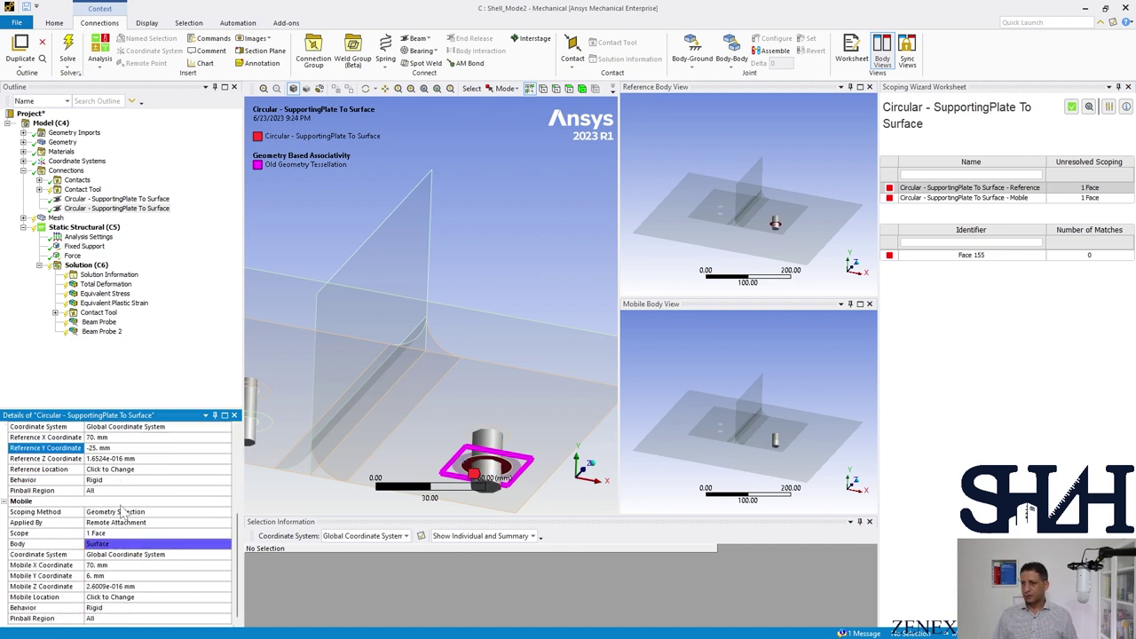
left_click(120, 575)
type("12")
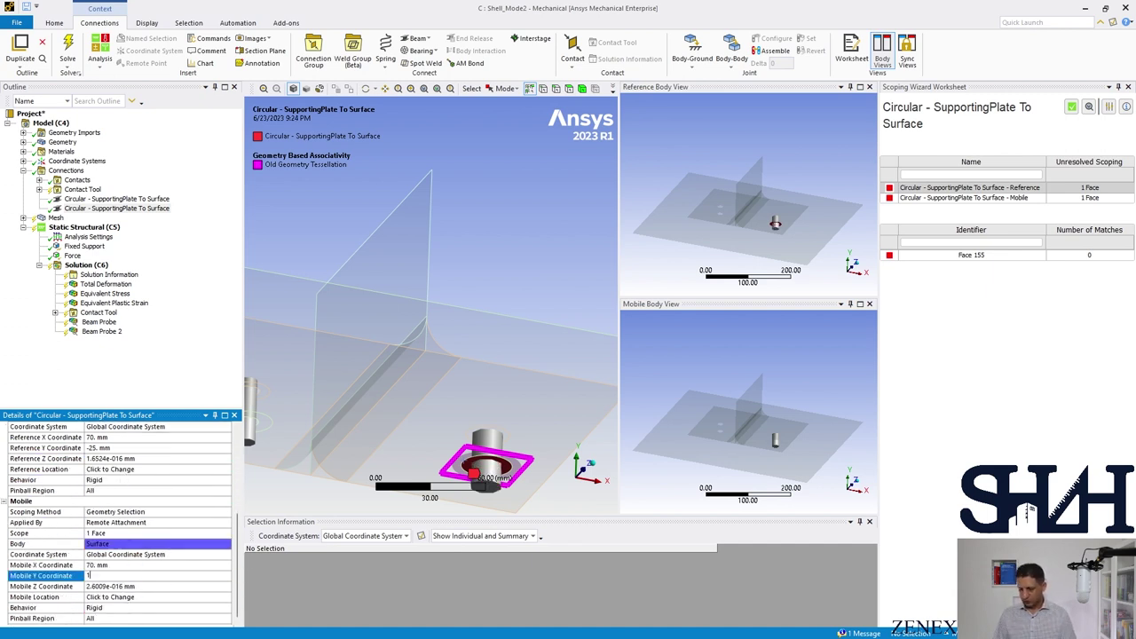
key("Return")
- Set the second Circular - SupportingPlate To Surface beam's Radius to 5.18 mm, checking the bolt radius in the Mathcad sheet
scroll(133, 496, "up", 4)
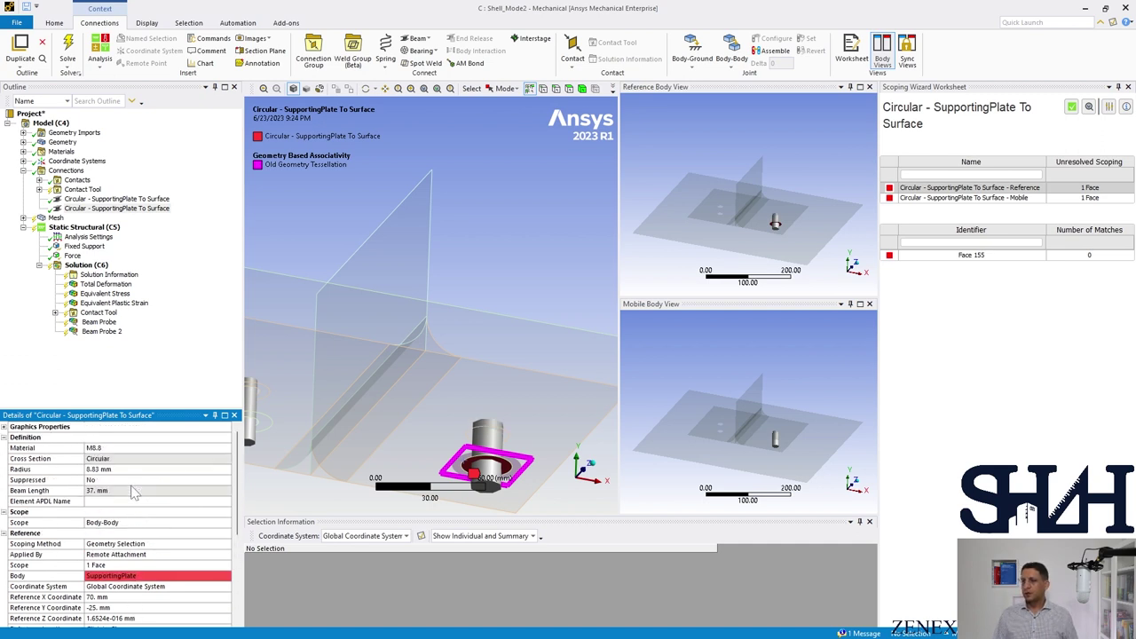
left_click(118, 469)
key("alt+Tab")
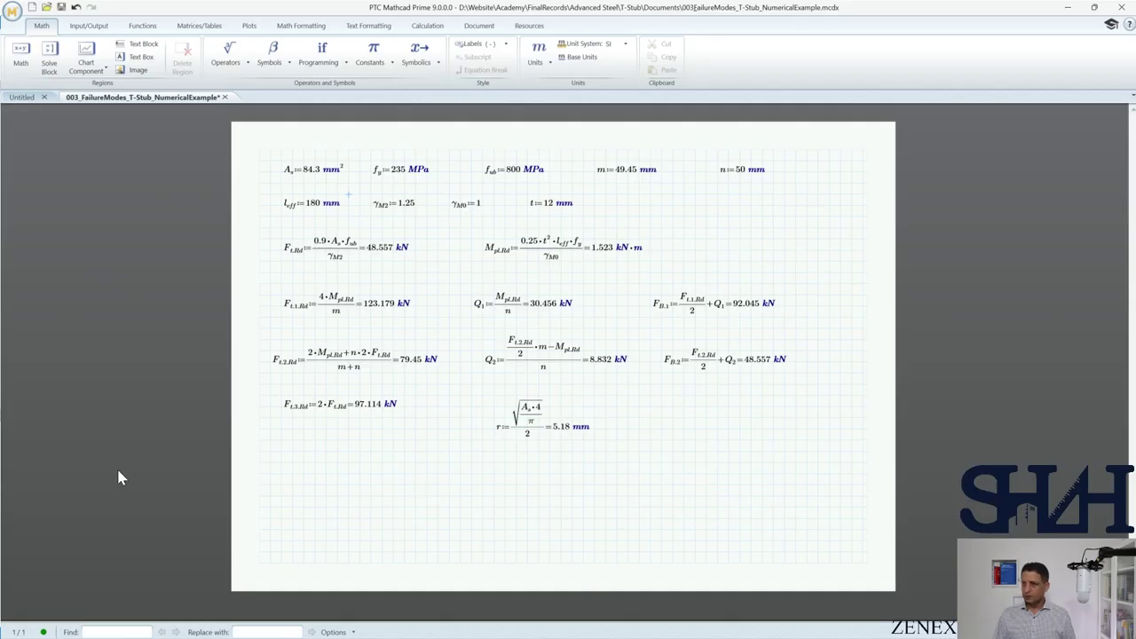
key("alt+Tab")
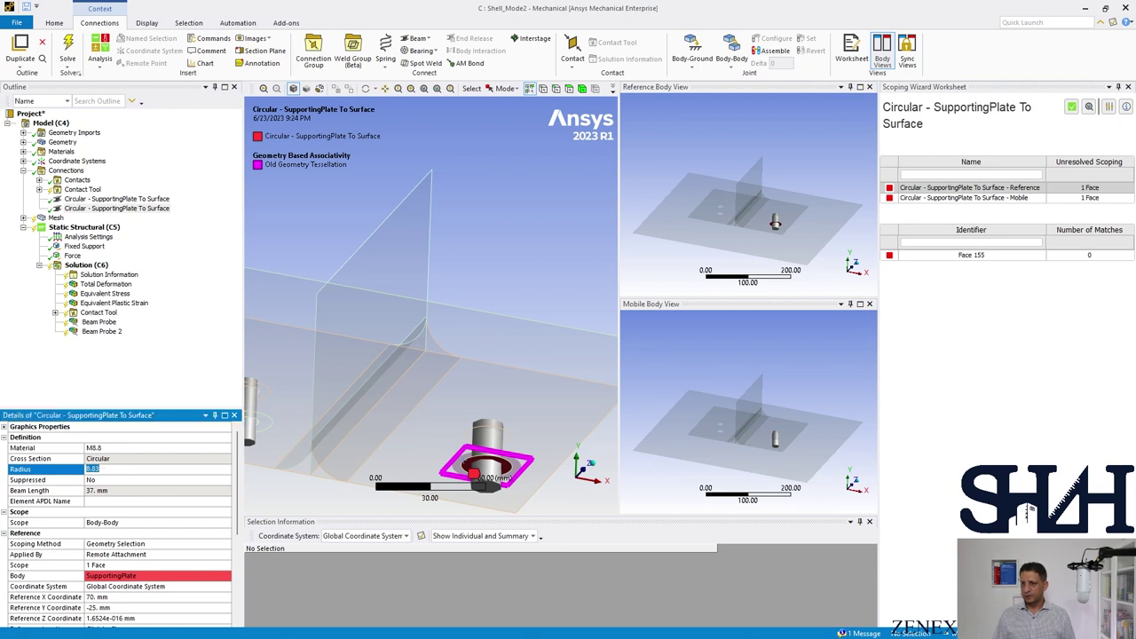
key("Return")
middle_click_drag(486, 479, 466, 479)
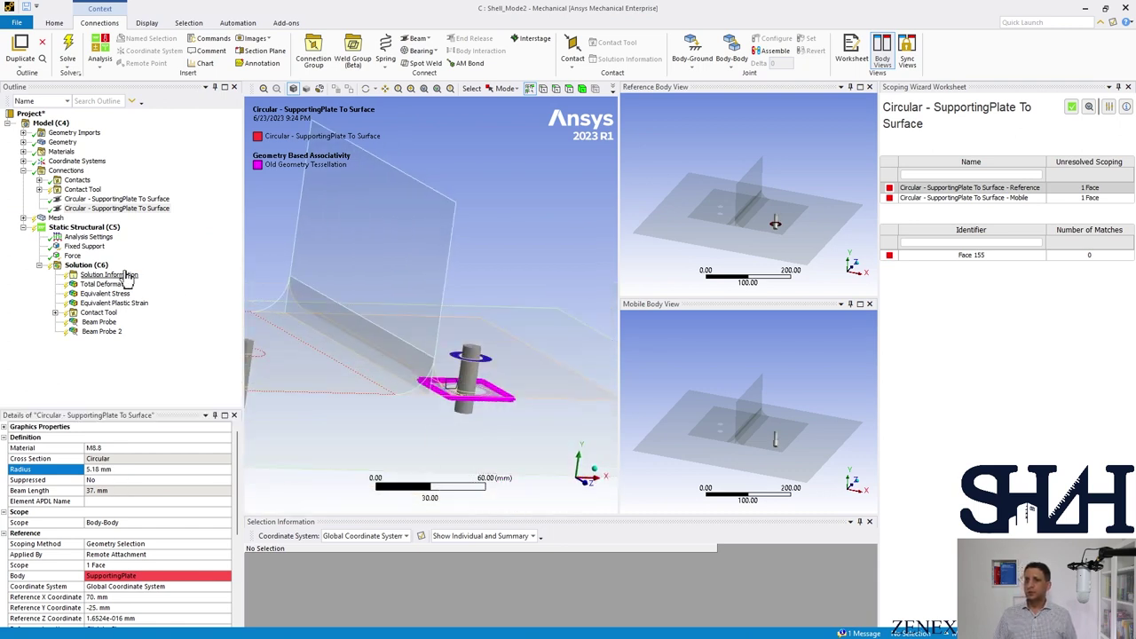
- Rescope the Face Meshing control to all faces of the T-stub surface body and generate the mesh
left_click(23, 217)
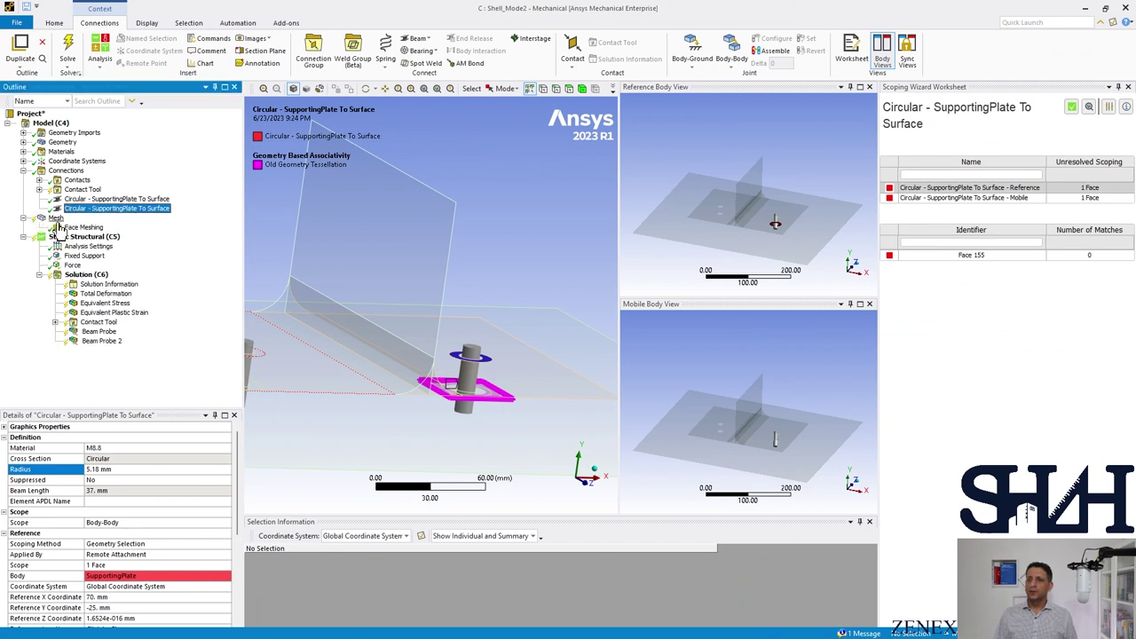
left_click(82, 227)
middle_click_drag(431, 362, 417, 391)
scroll(769, 443, "down", 3)
left_click(823, 470)
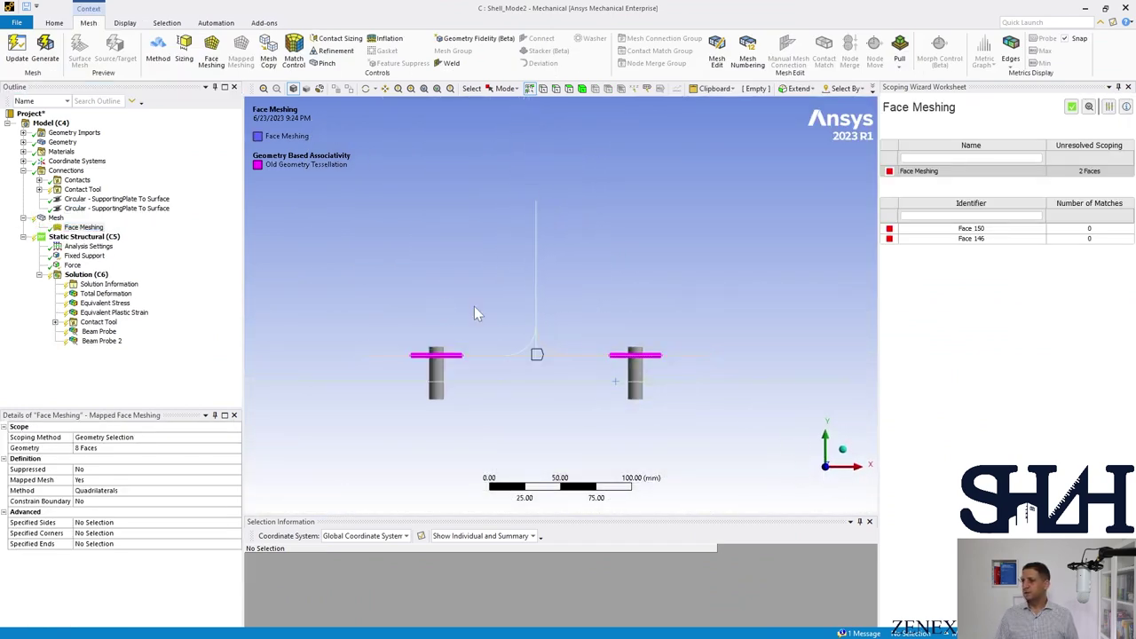
left_click(504, 88)
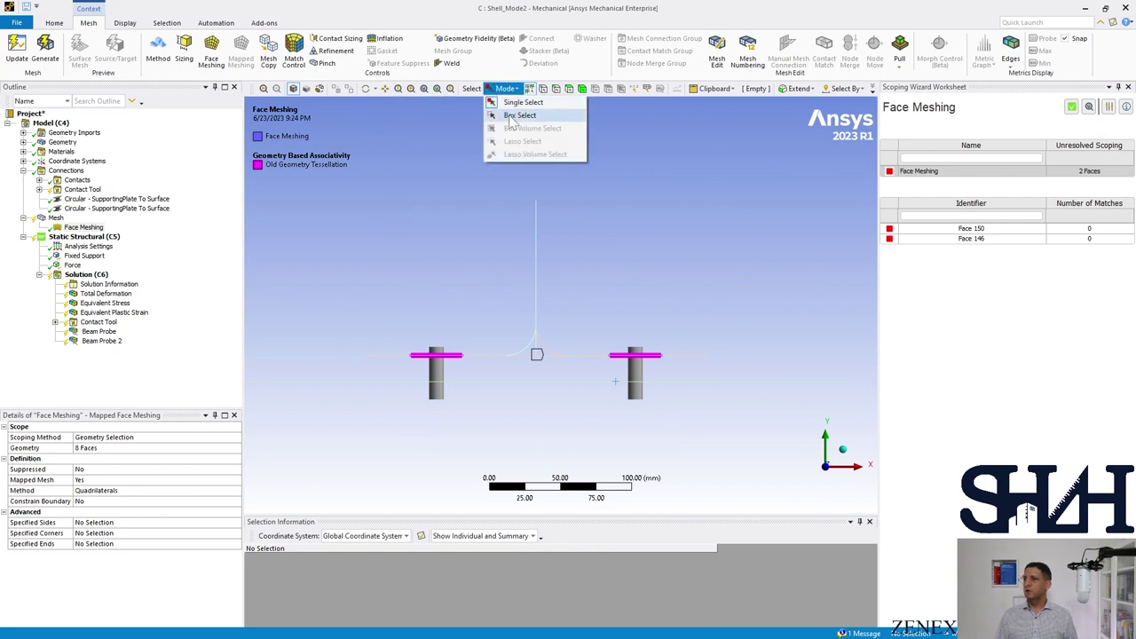
left_click(528, 114)
left_click_drag(335, 185, 753, 390)
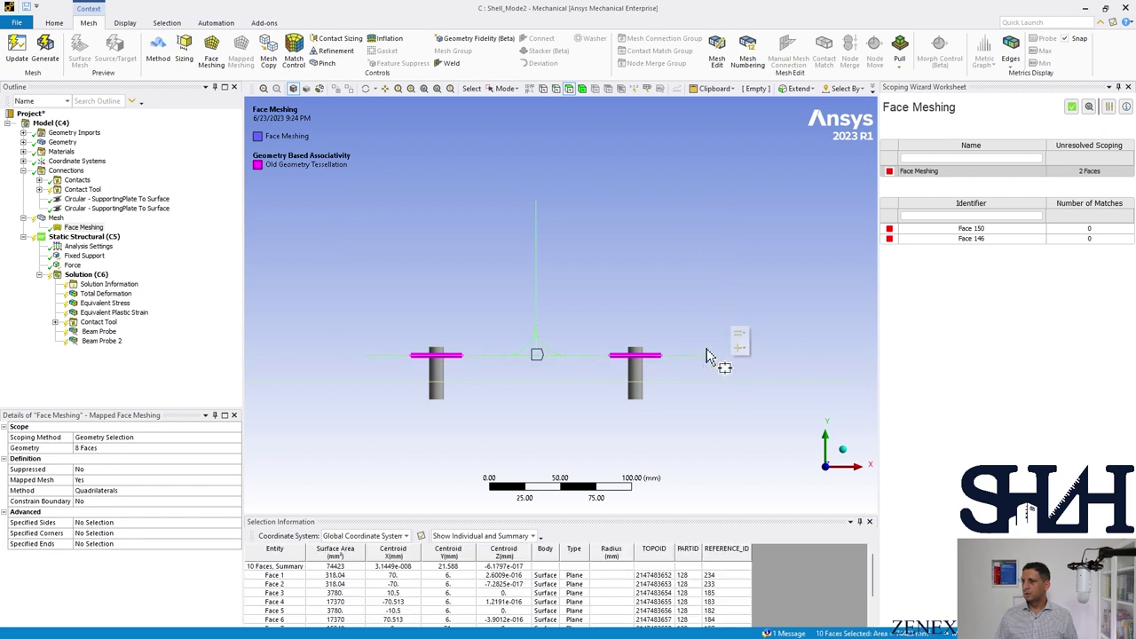
left_click(766, 350)
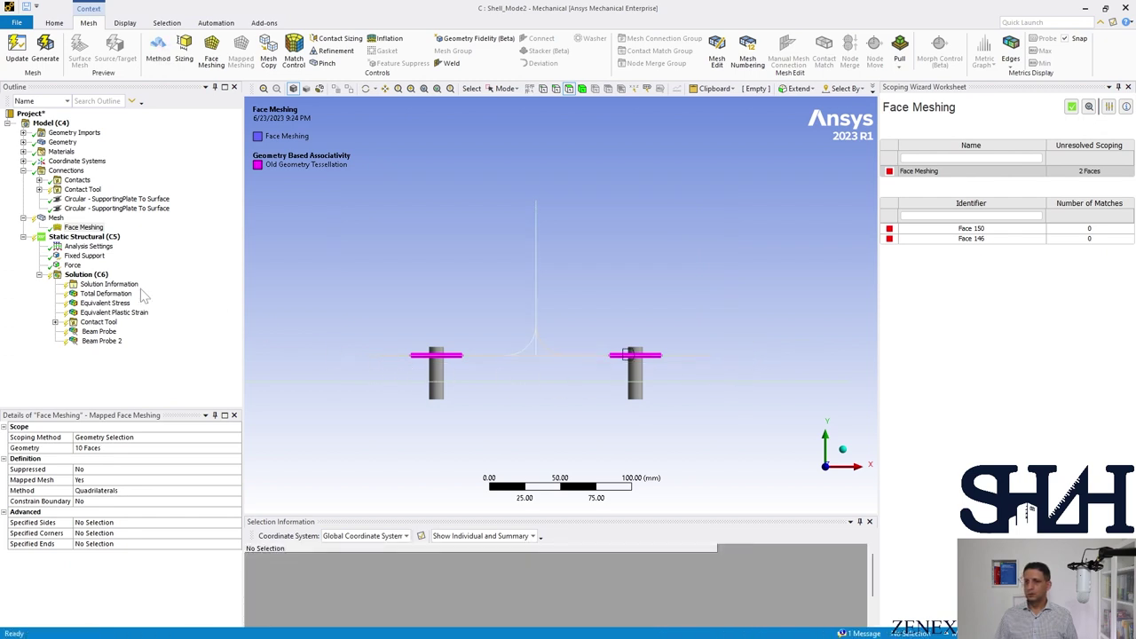
right_click(55, 218)
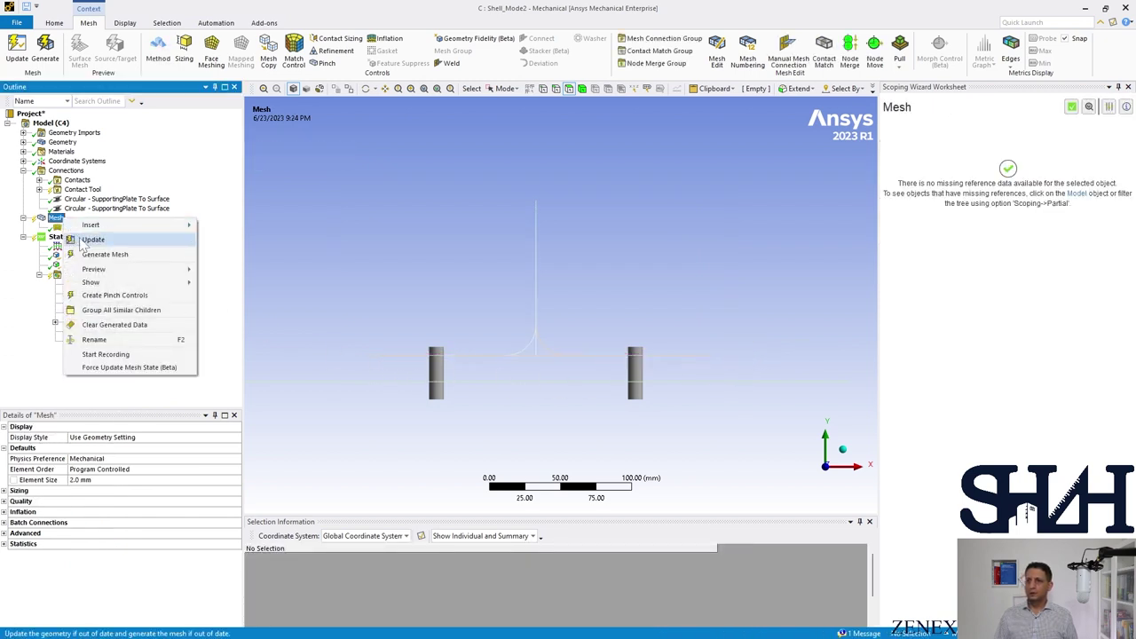
left_click(92, 255)
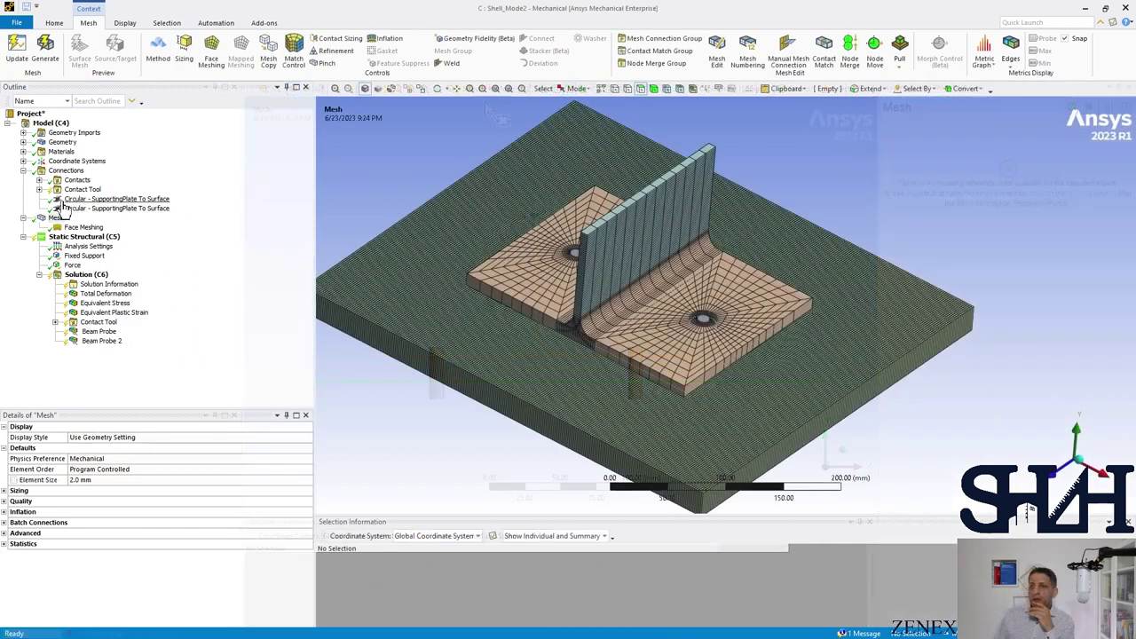
- Generate the initial contact results of the Contact Tool under Connections and examine its Initial Information table
left_click(39, 190)
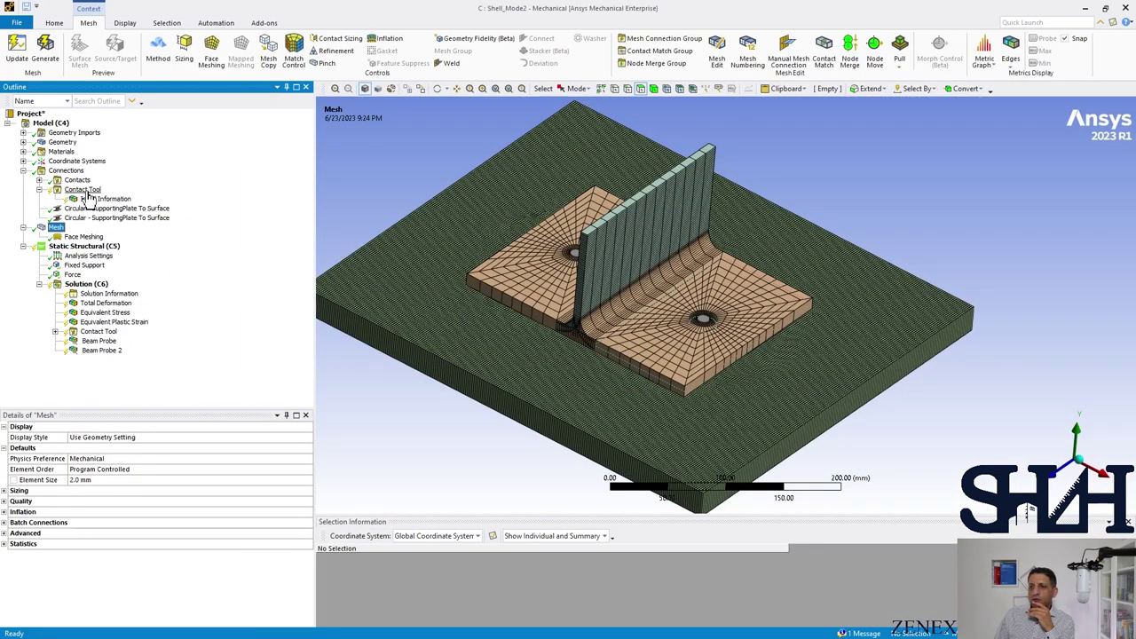
right_click(85, 190)
left_click(142, 212)
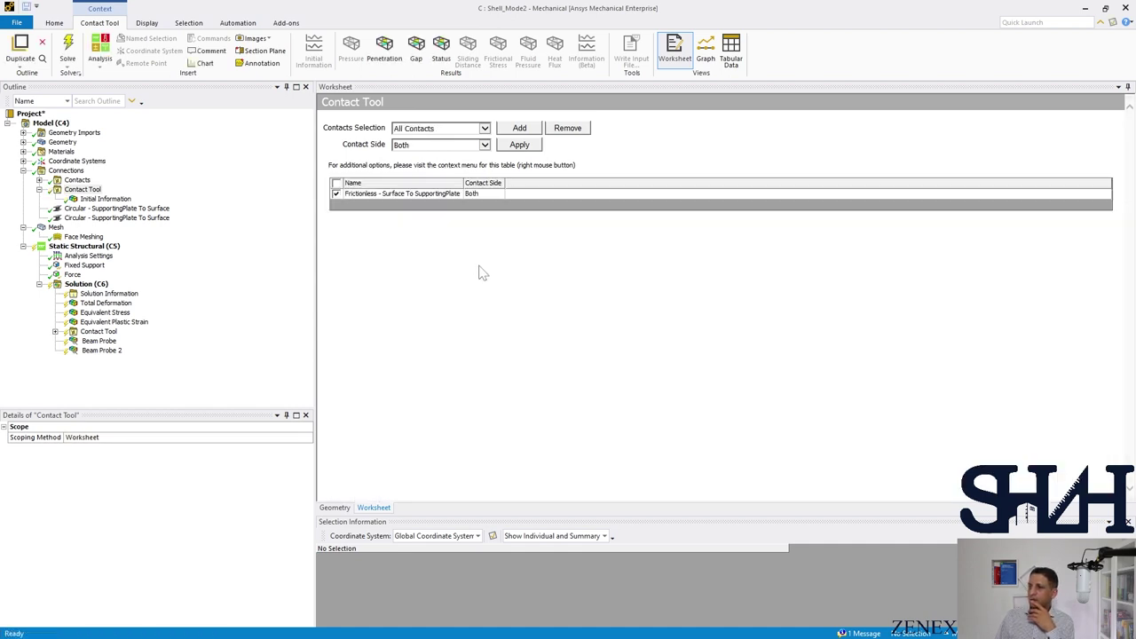
left_click(104, 199)
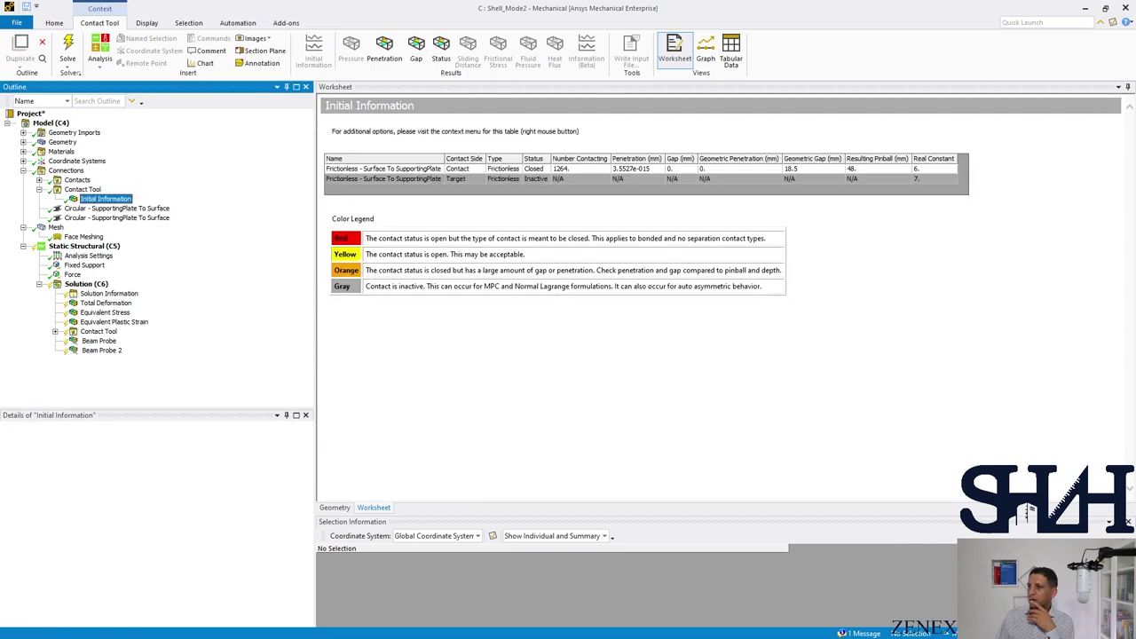
left_click(39, 189)
- Set the Force load's Y Component to the mode 2 resistance F_t.2.Rd from the Mathcad sheet
left_click(78, 275)
left_click(73, 265)
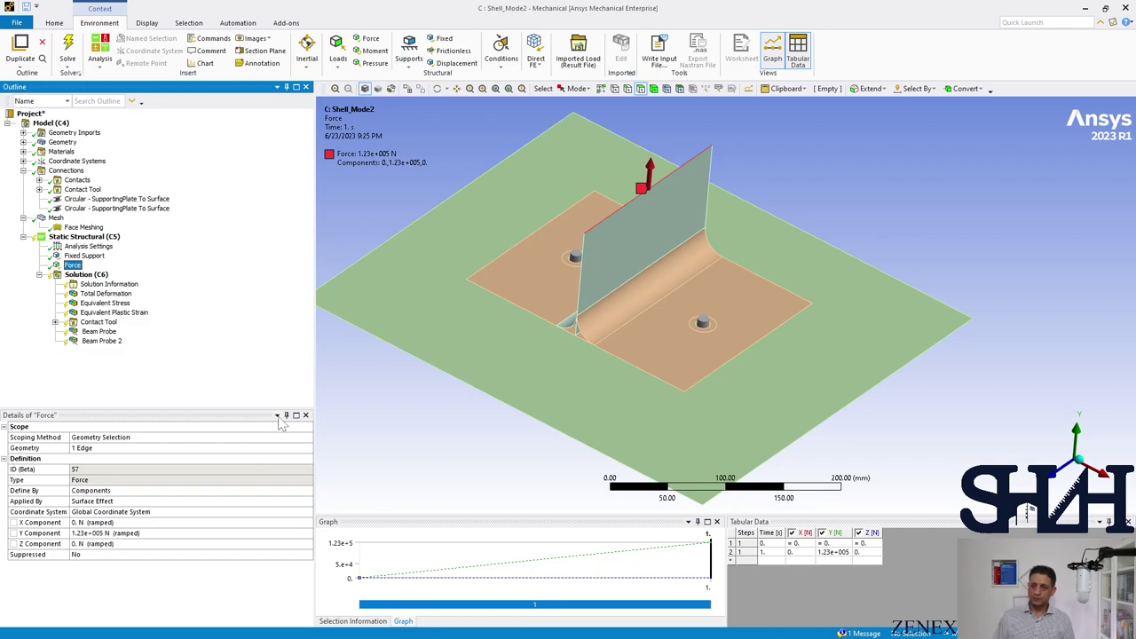
key("alt+Tab")
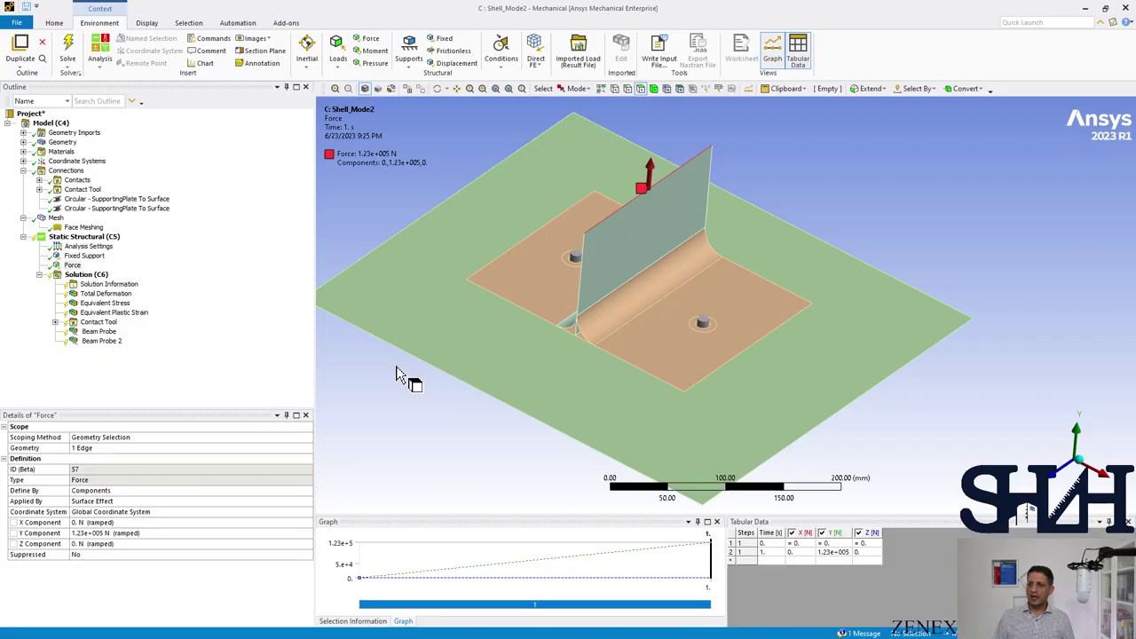
left_click(94, 533)
type("7")
key("Return")
- Clear the solution's generated data and solve the static structural model while monitoring its force convergence
right_click(82, 276)
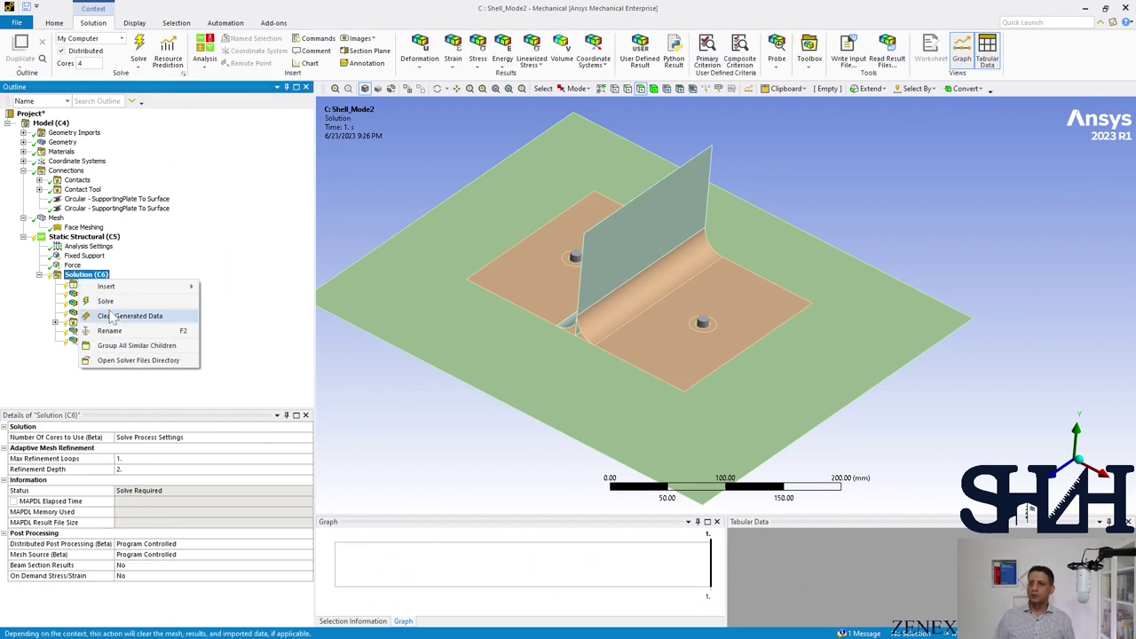
left_click(109, 316)
left_click(591, 366)
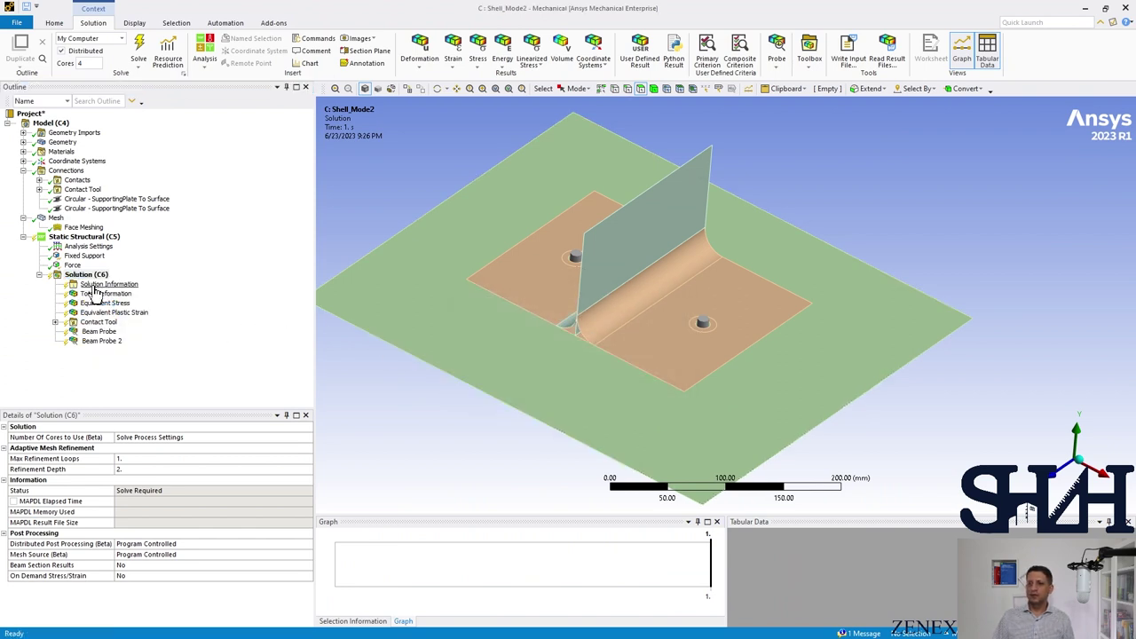
right_click(92, 275)
left_click(120, 294)
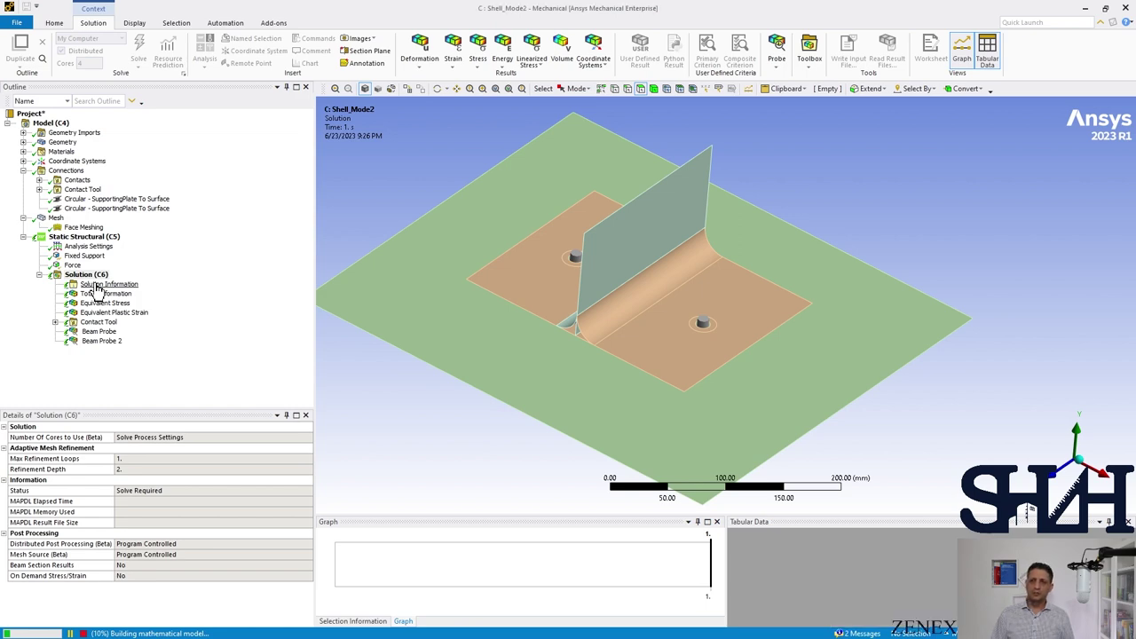
left_click(102, 285)
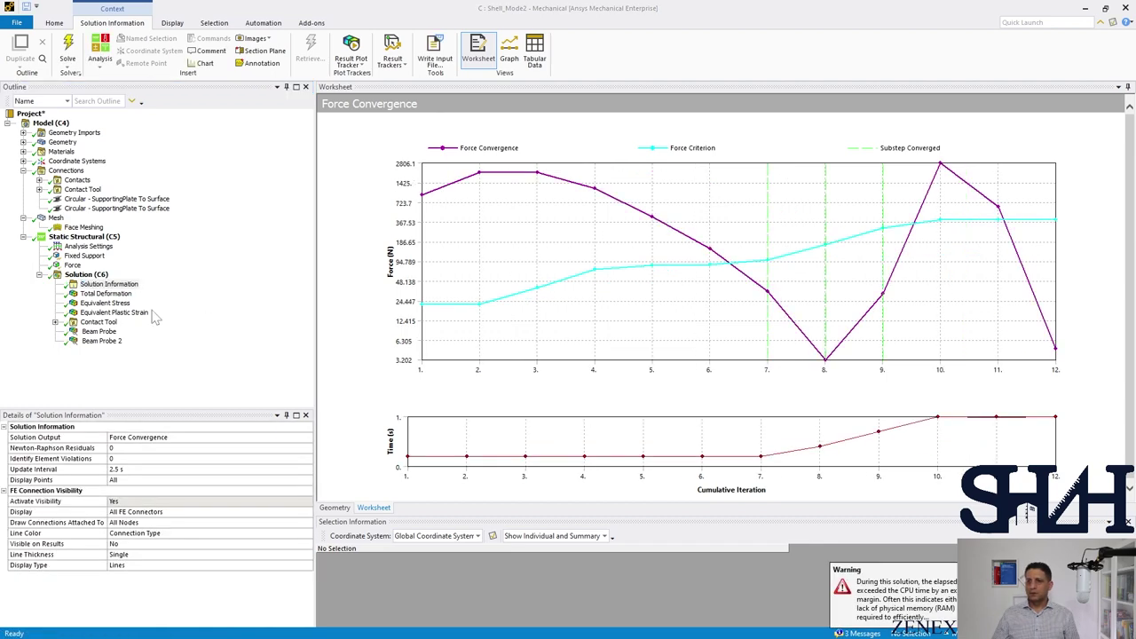
- Examine the Total Deformation result in a front view of the T-stub and supporting plate
left_click(106, 294)
left_click_drag(597, 433, 609, 398)
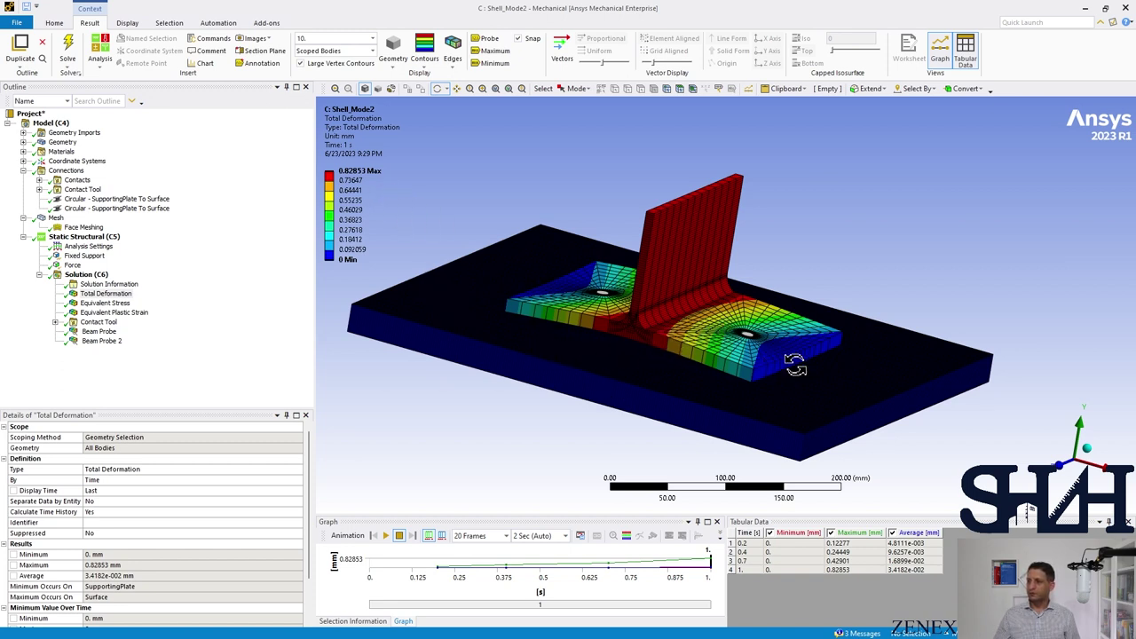
left_click(1061, 464)
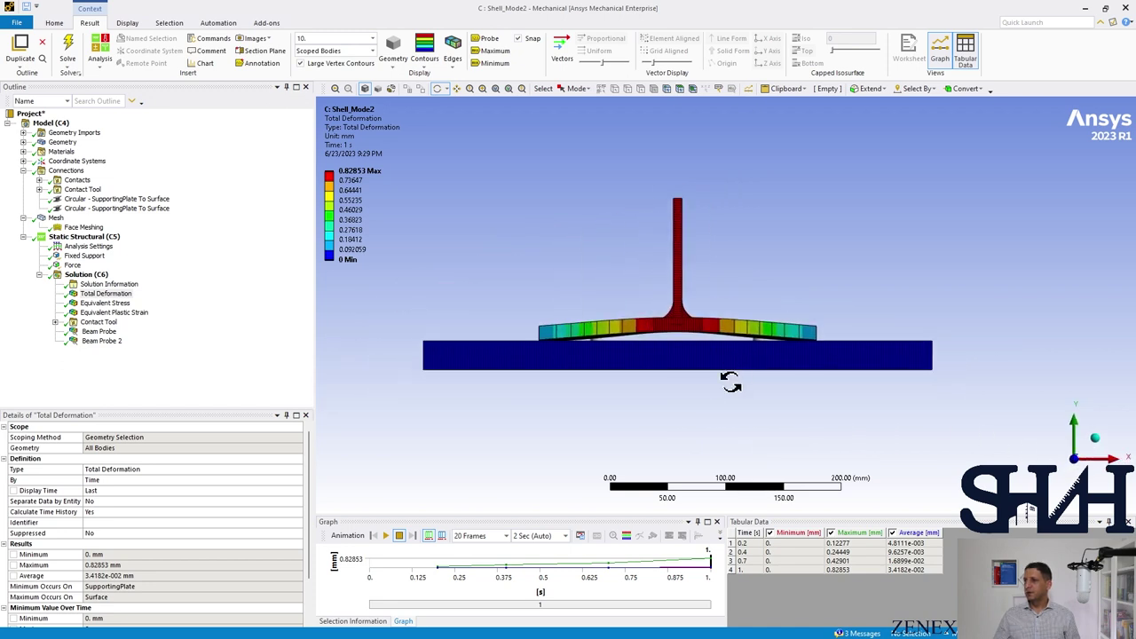
scroll(732, 378, "up", 3)
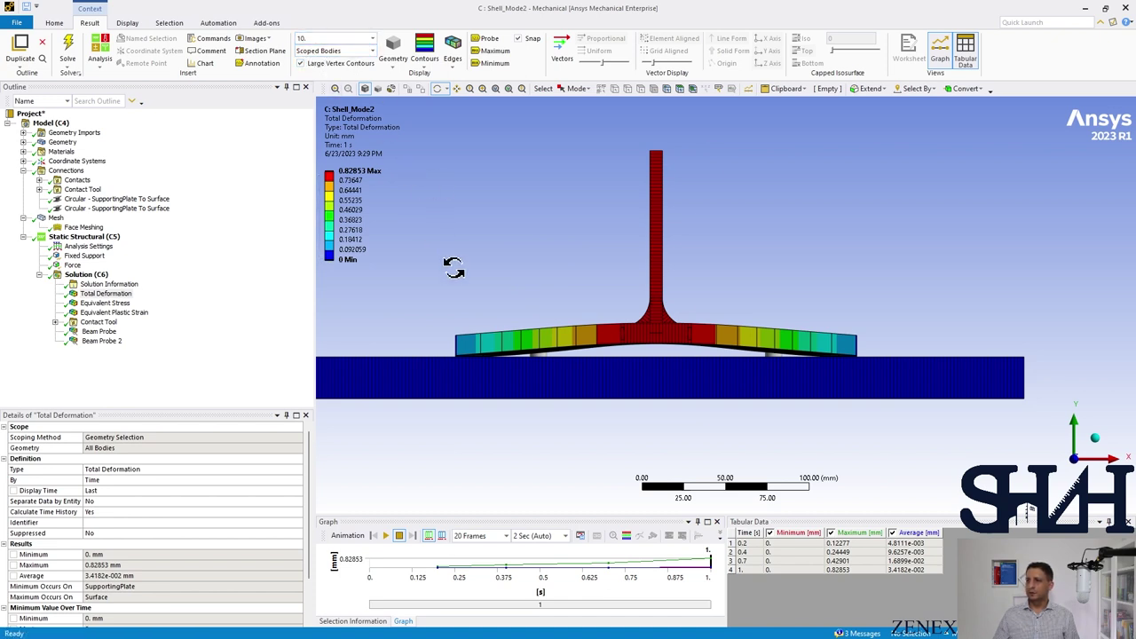
middle_click_drag(466, 291, 523, 285, "ctrl")
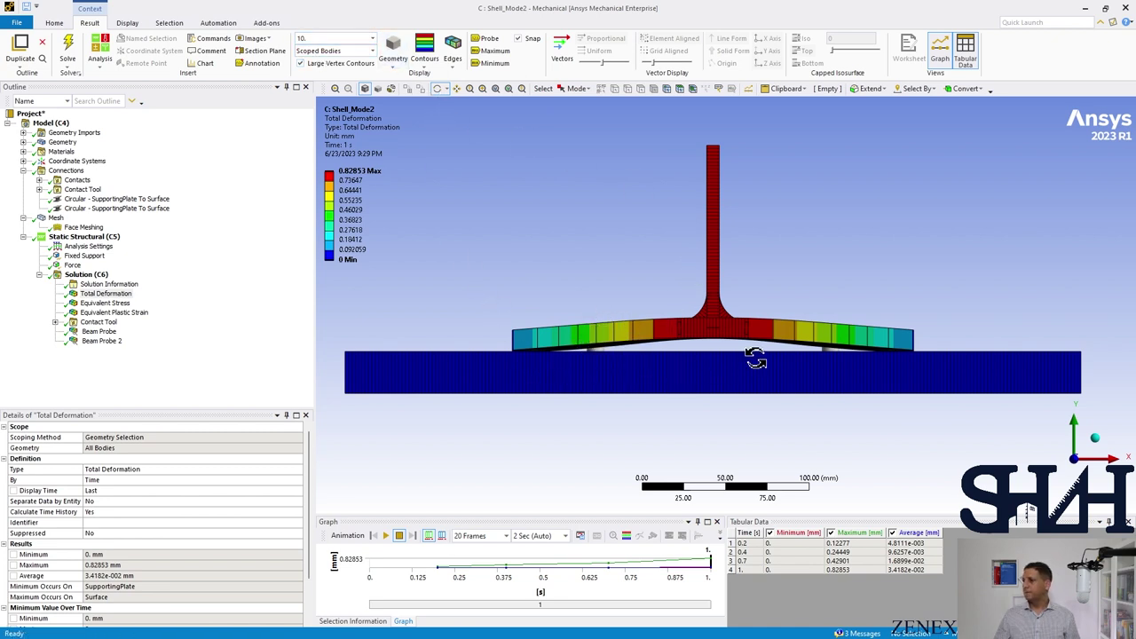
- Examine the Equivalent Stress distribution on the T-stub flange along the web and around the bolt holes
left_click(89, 304)
middle_click_drag(568, 328, 701, 369)
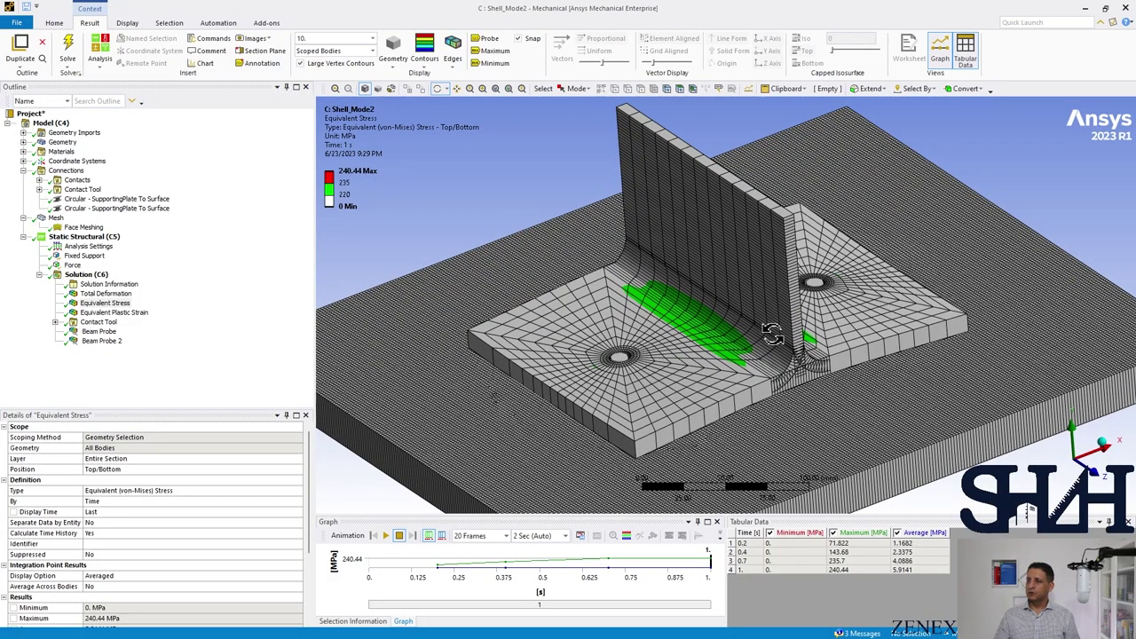
middle_click_drag(812, 289, 805, 293)
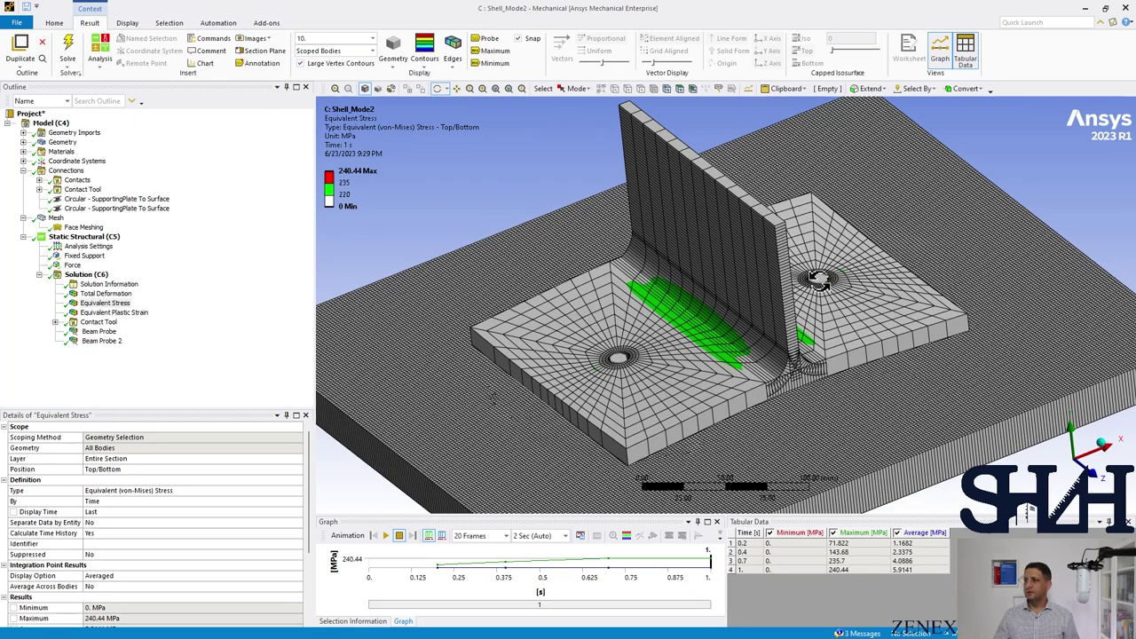
- Set the Equivalent Plastic Strain legend's intermediate limits to 0.0001 and 0.001, and inspect the yielded flange zones
left_click(124, 313)
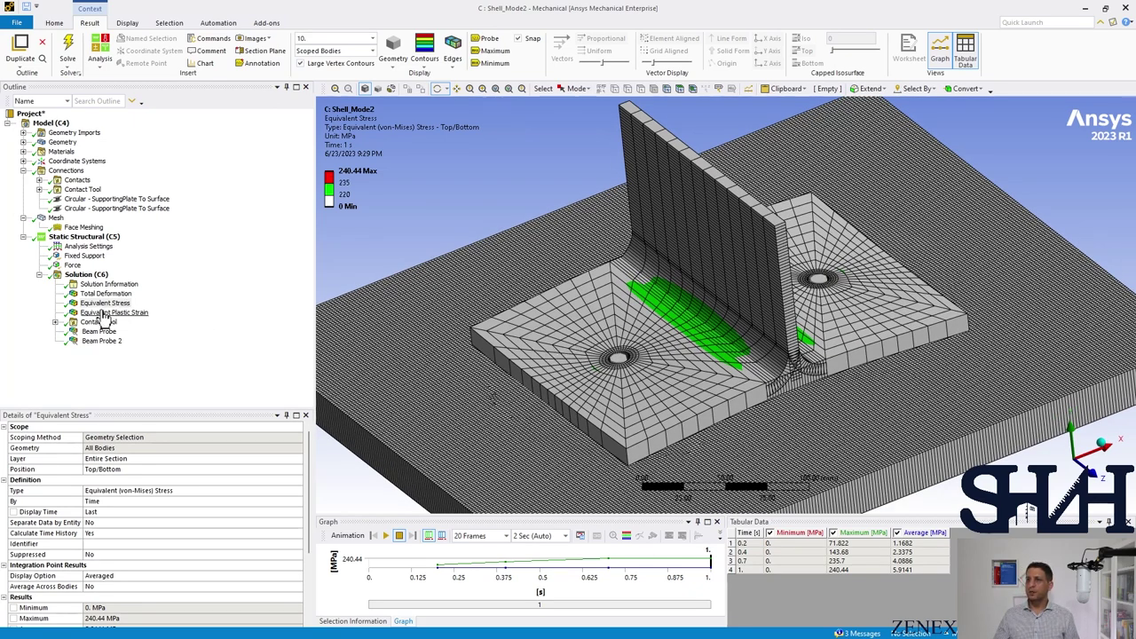
left_click_drag(612, 359, 706, 346)
double_click(352, 194)
type("0.001")
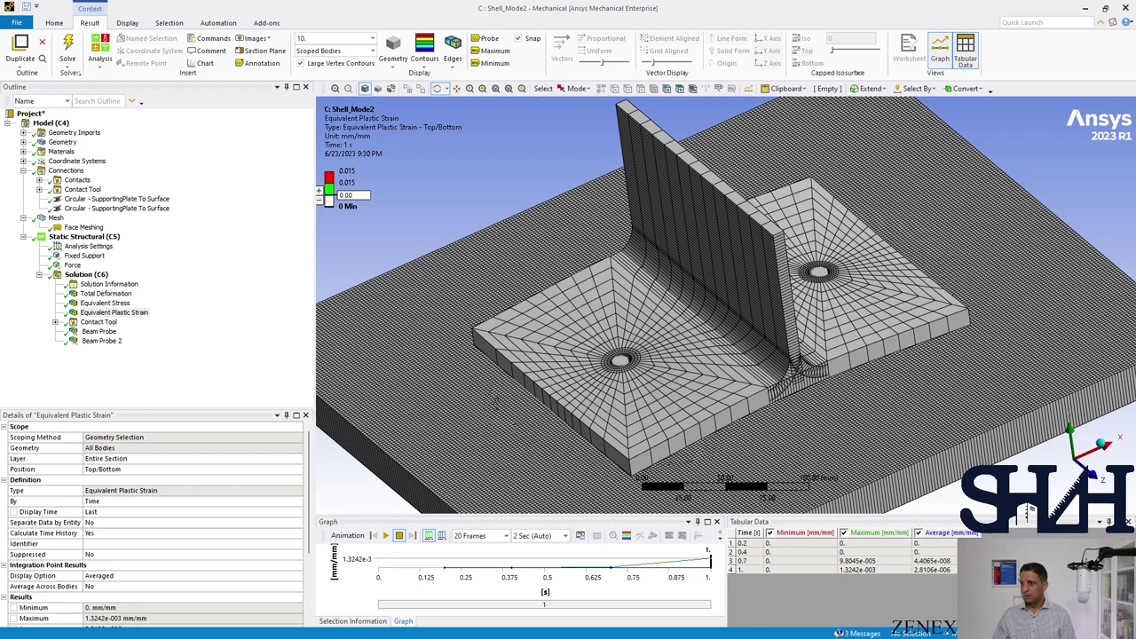
key("Return")
double_click(348, 182)
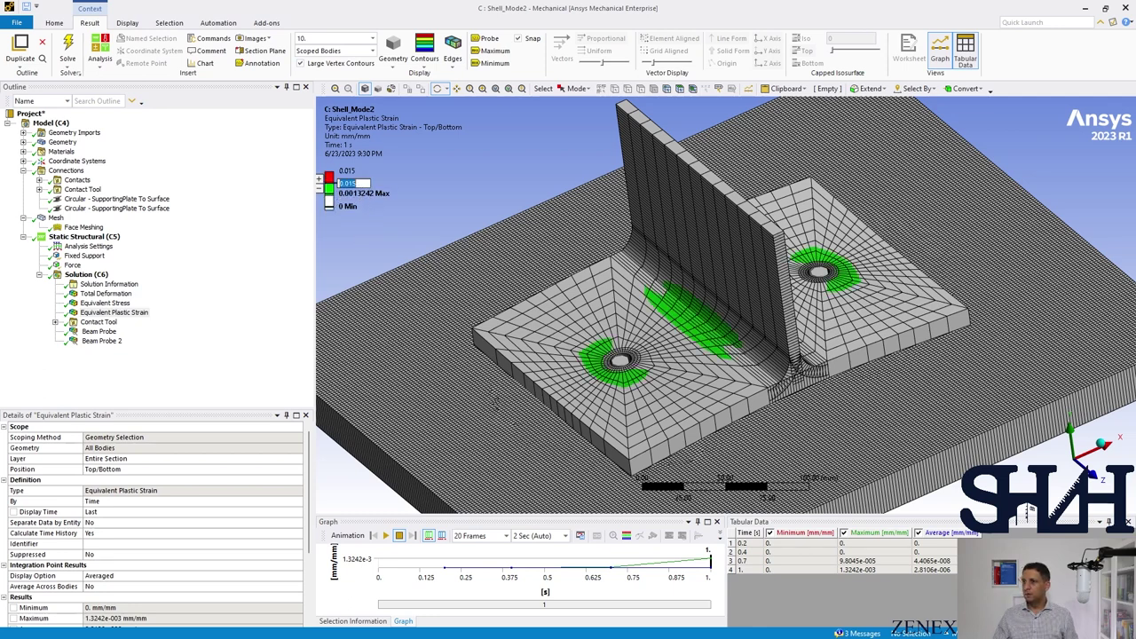
key("BackSpace")
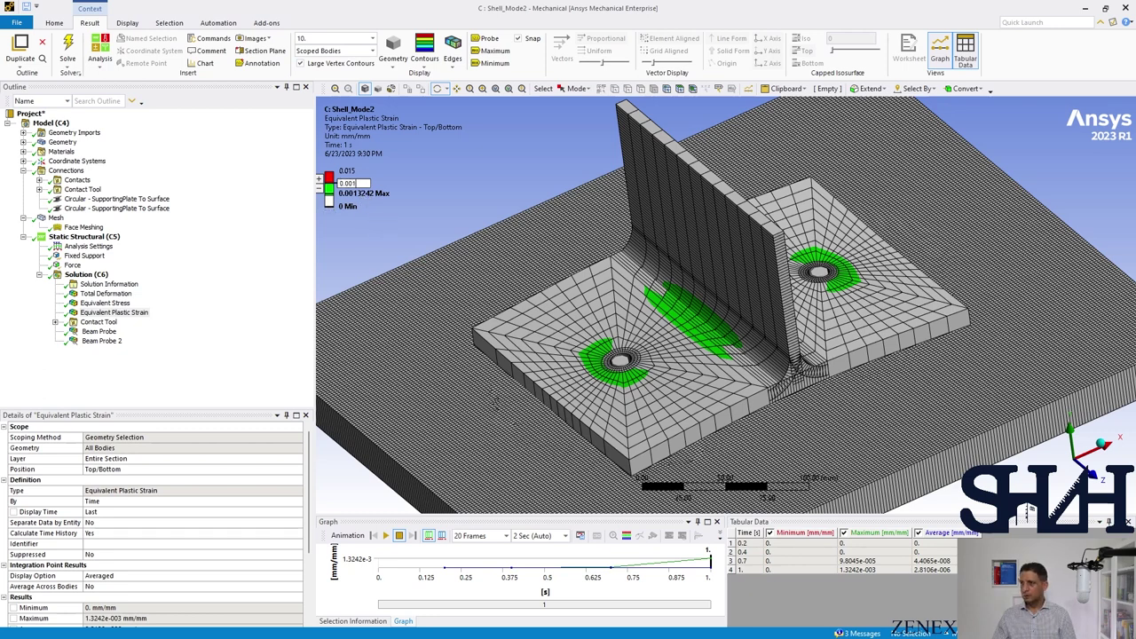
key("Return")
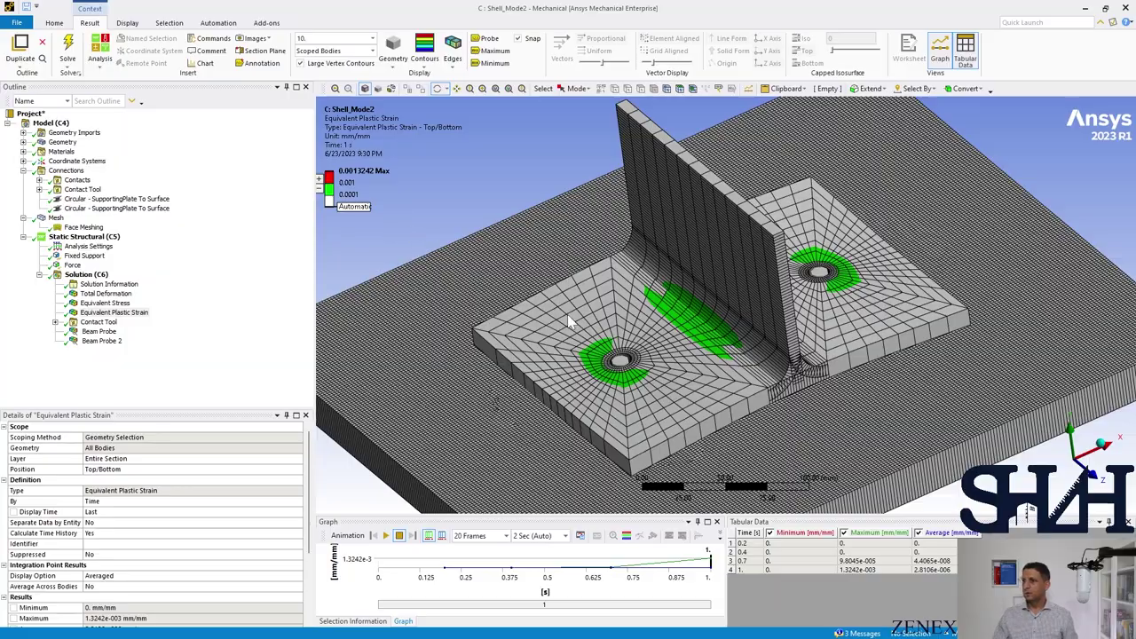
middle_click_drag(561, 307, 650, 346)
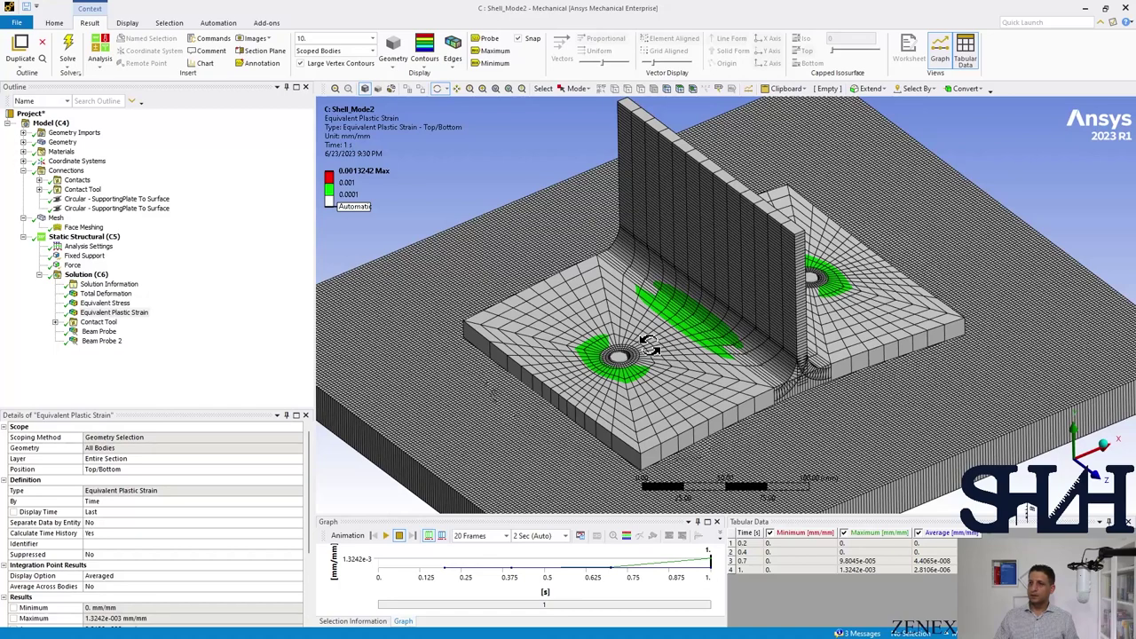
- Examine the solution Contact Tool's Status result to see where the T-stub flange bears on the supporting plate
left_click(55, 323)
left_click(104, 331)
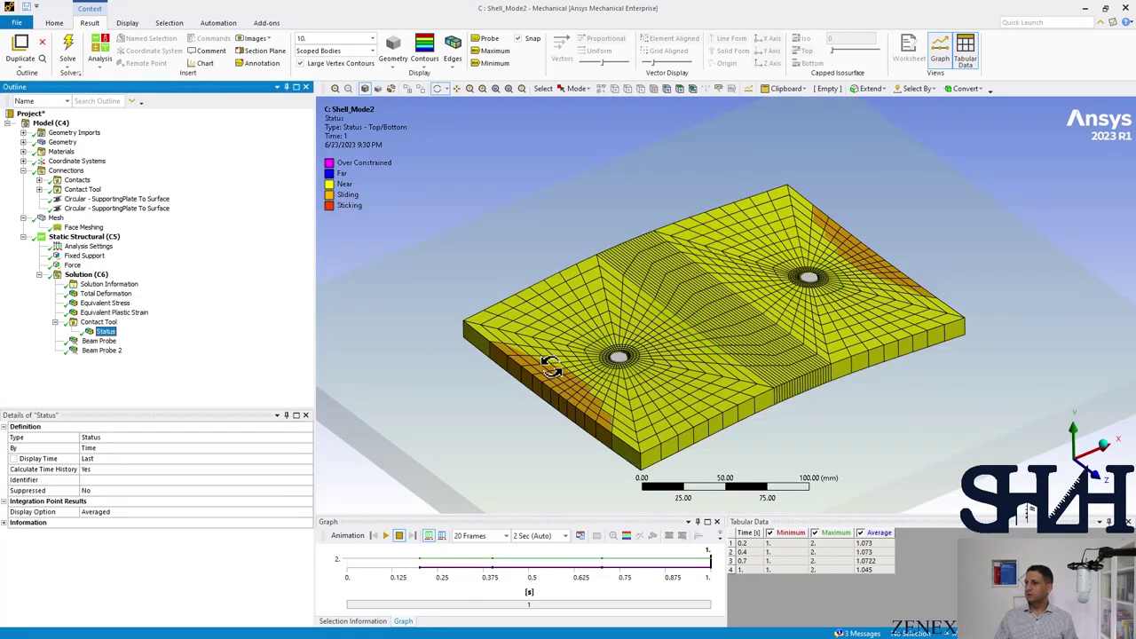
middle_click_drag(562, 371, 533, 376)
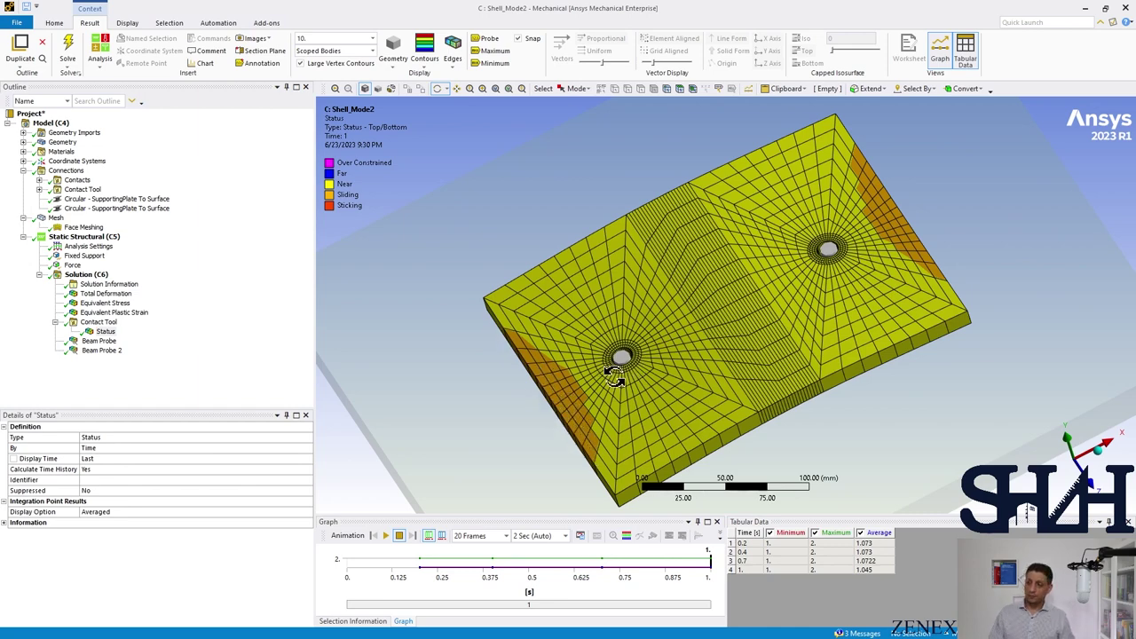
middle_click_drag(581, 397, 566, 393)
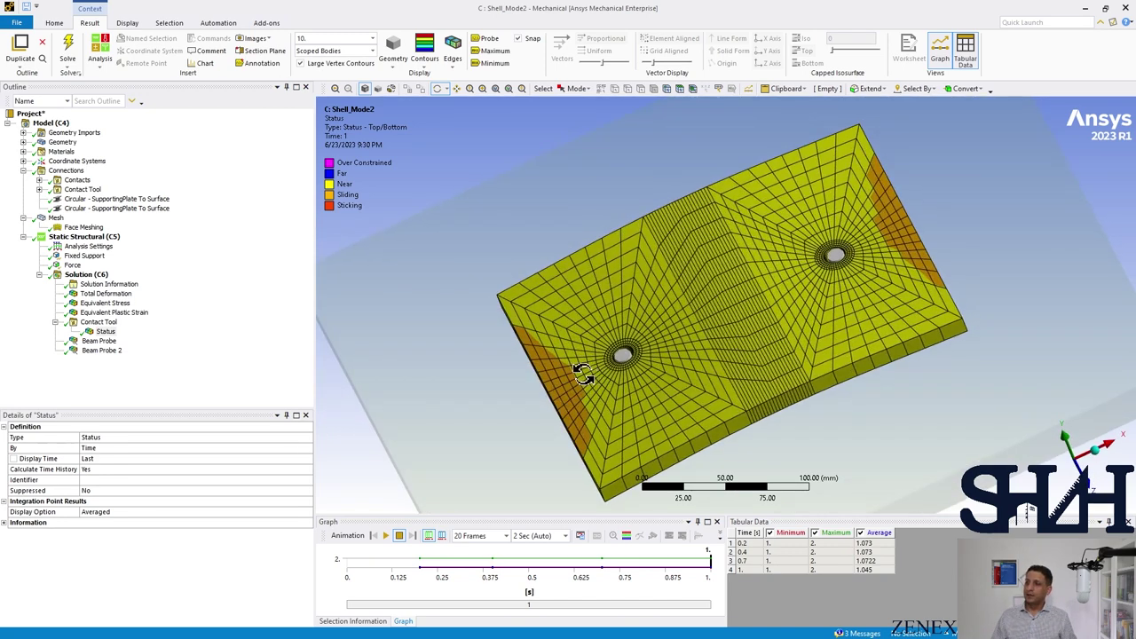
- Examine the Beam Probe and Beam Probe 2 results for the bolt forces and compare them with the Mathcad hand calculation
left_click(99, 340)
middle_click_drag(506, 362, 530, 355)
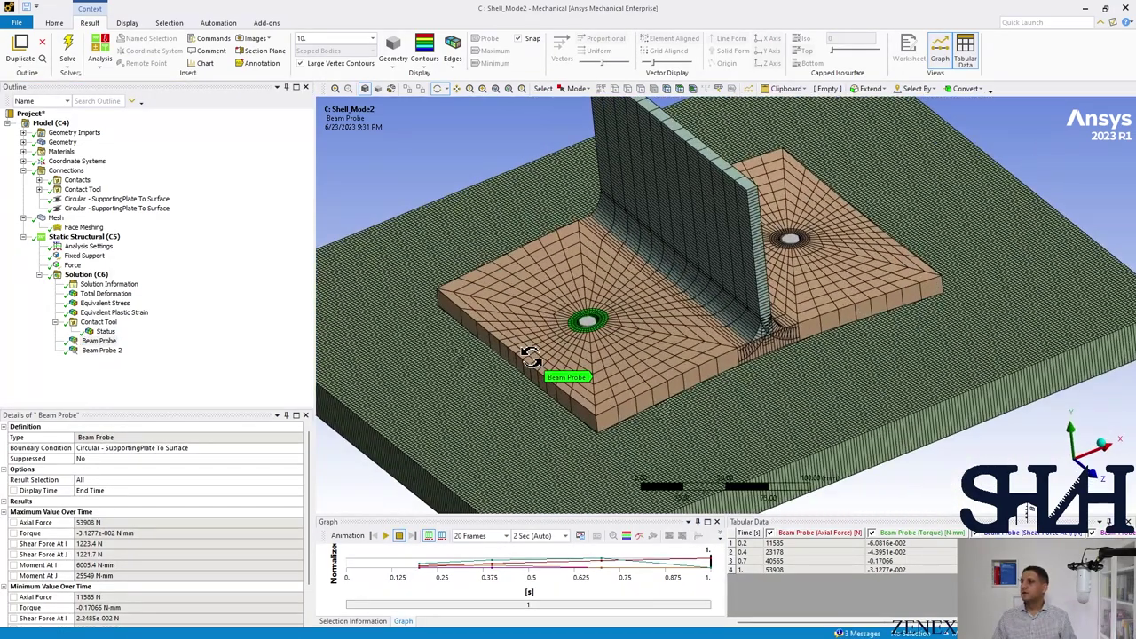
left_click(100, 351)
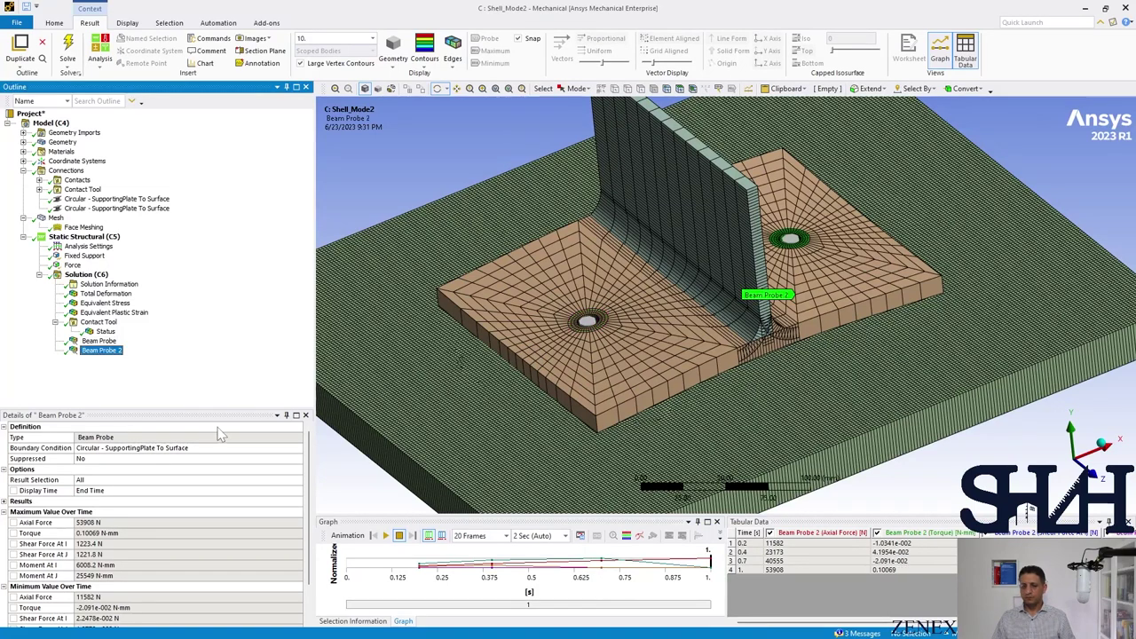
key("alt+Tab")
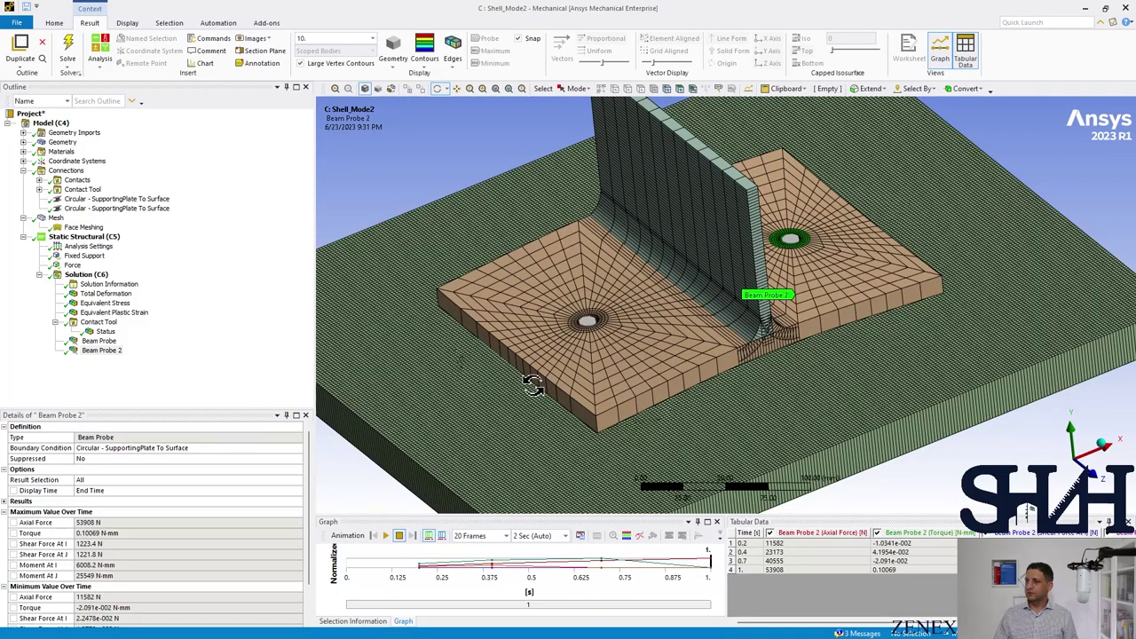
left_click_drag(542, 374, 537, 385)
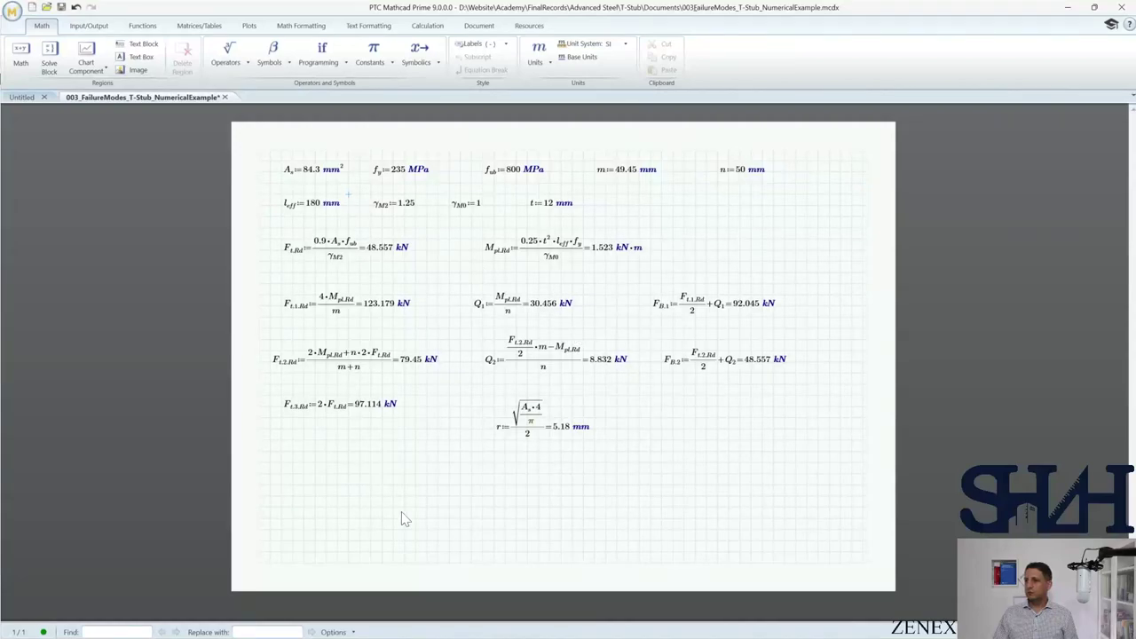
- Switch to Workbench, duplicate the Shell_Mode2 system and name the copy Shell_Mode3
key("ctrl+s")
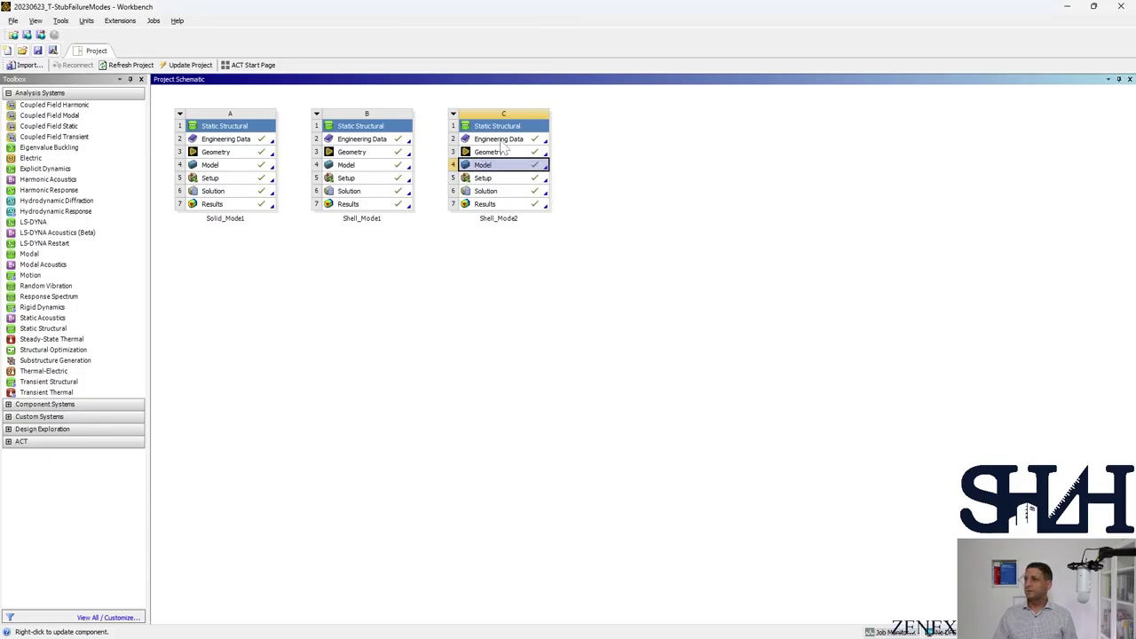
right_click(500, 140)
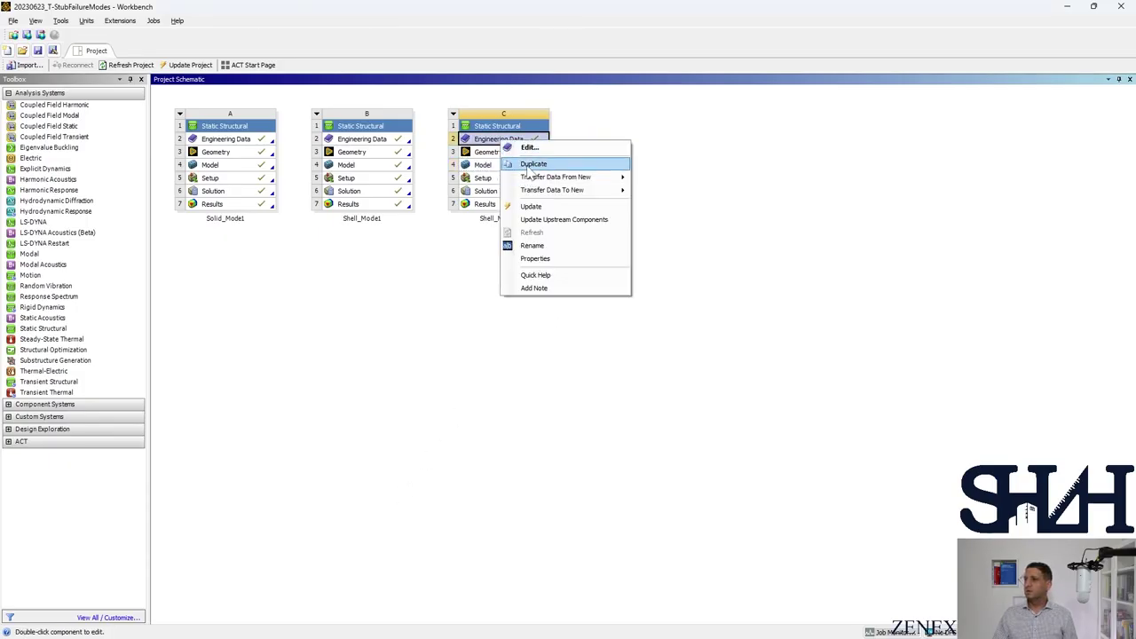
left_click(530, 165)
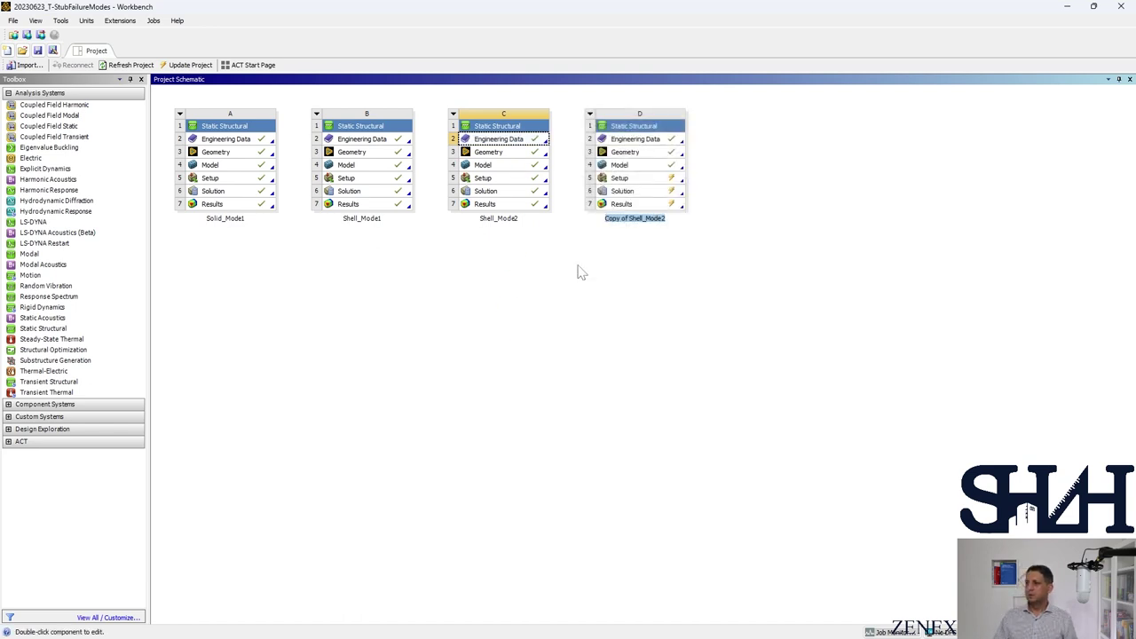
left_click(631, 218)
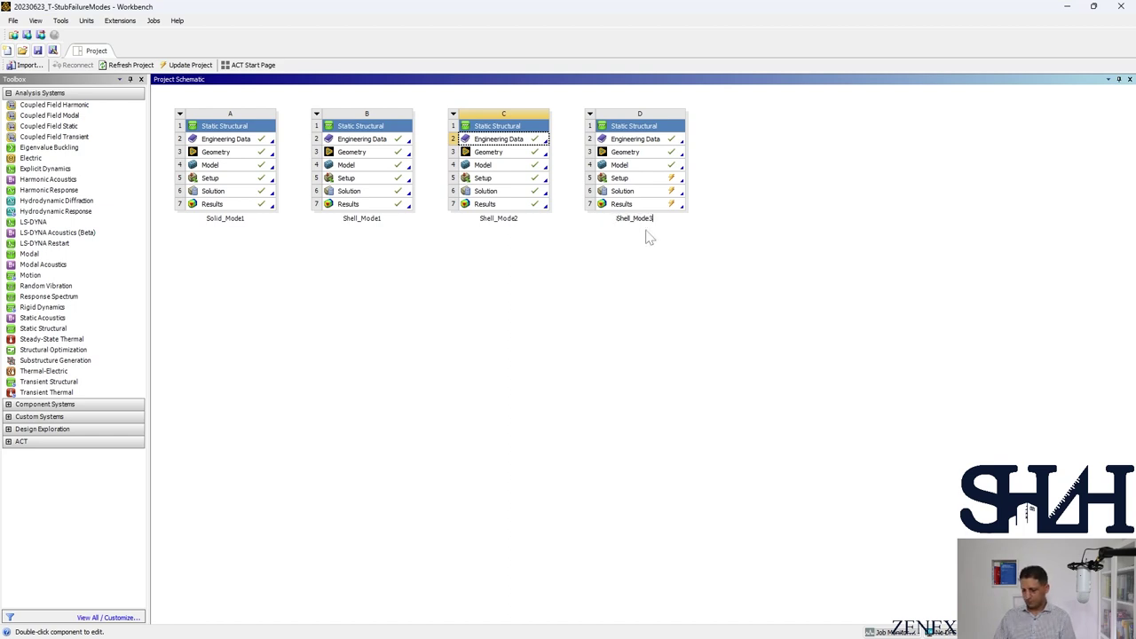
type("3")
key("Return")
- Open the Shell_Mode3 geometry in SpaceClaim and hide the 25 mm SupportingPlate surface
left_click(630, 155)
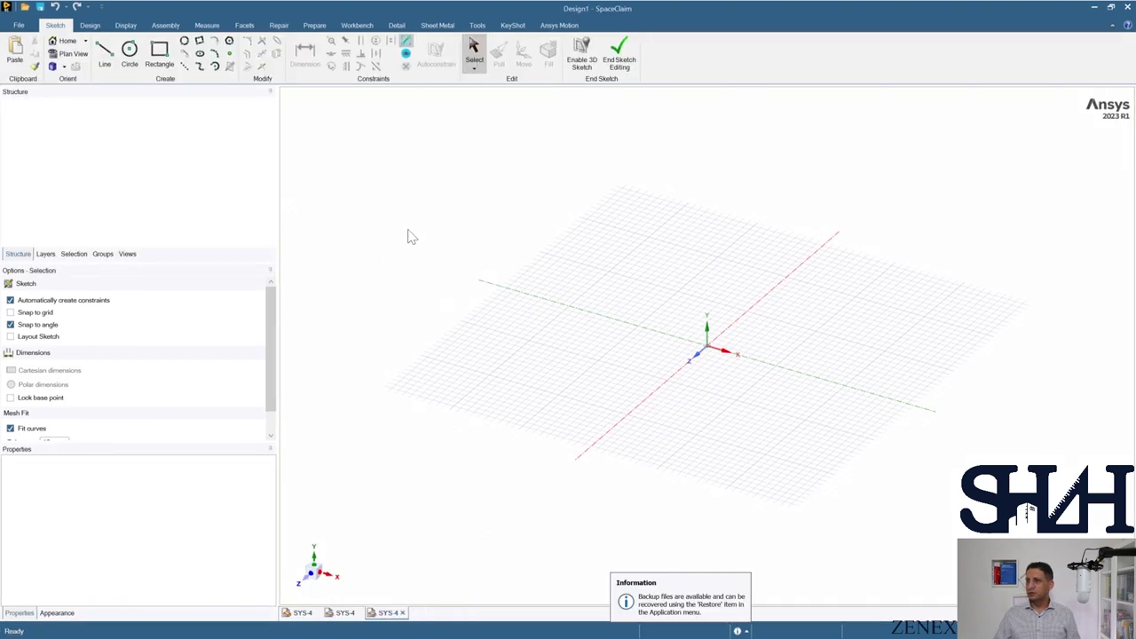
mouse_move(485, 266)
middle_mouse_down()
mouse_move(505, 257)
mouse_move(479, 261)
middle_mouse_up()
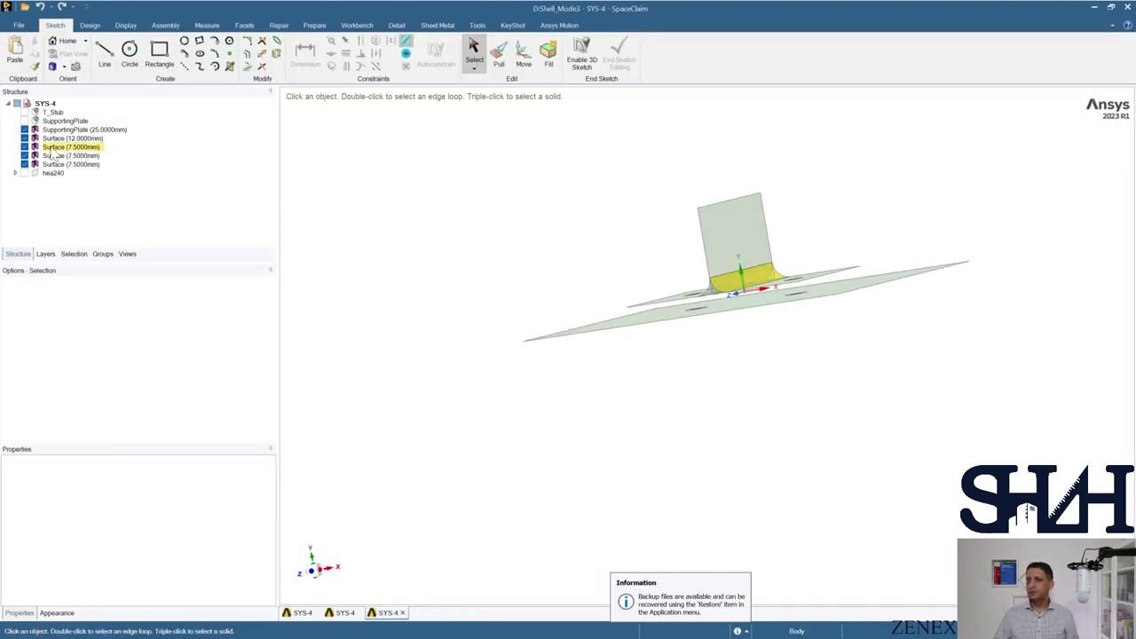
left_click(24, 130)
middle_click_drag(616, 355, 647, 406)
scroll(661, 272, "up", 6)
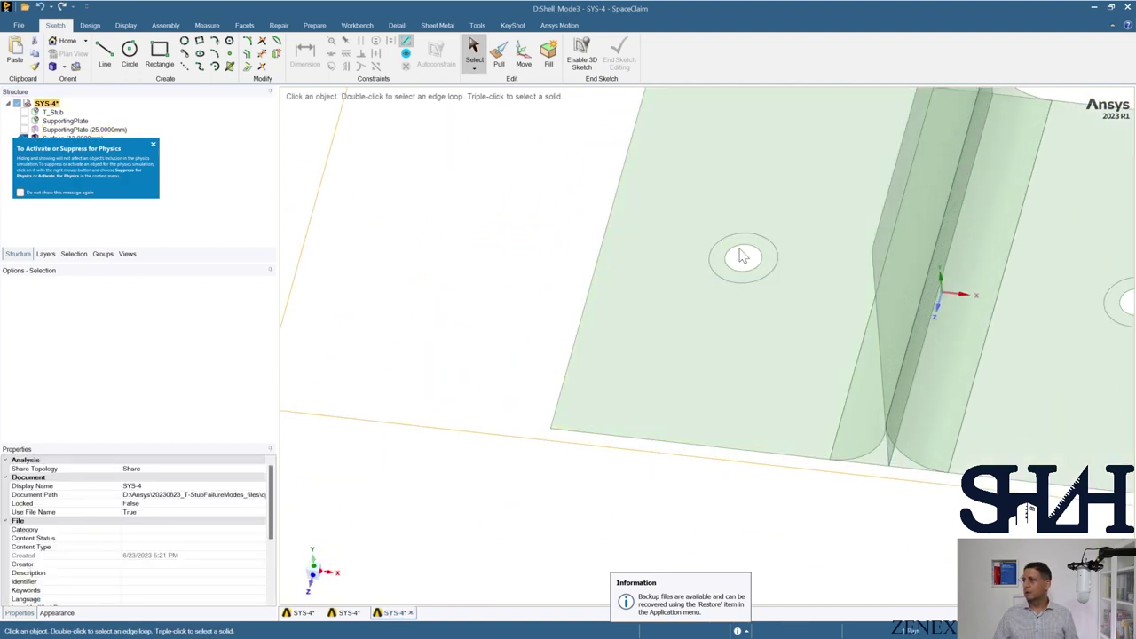
- Pull the edge of the T-stub flange's bolt hole on the negative X side inward by 2 mm
left_click(743, 258)
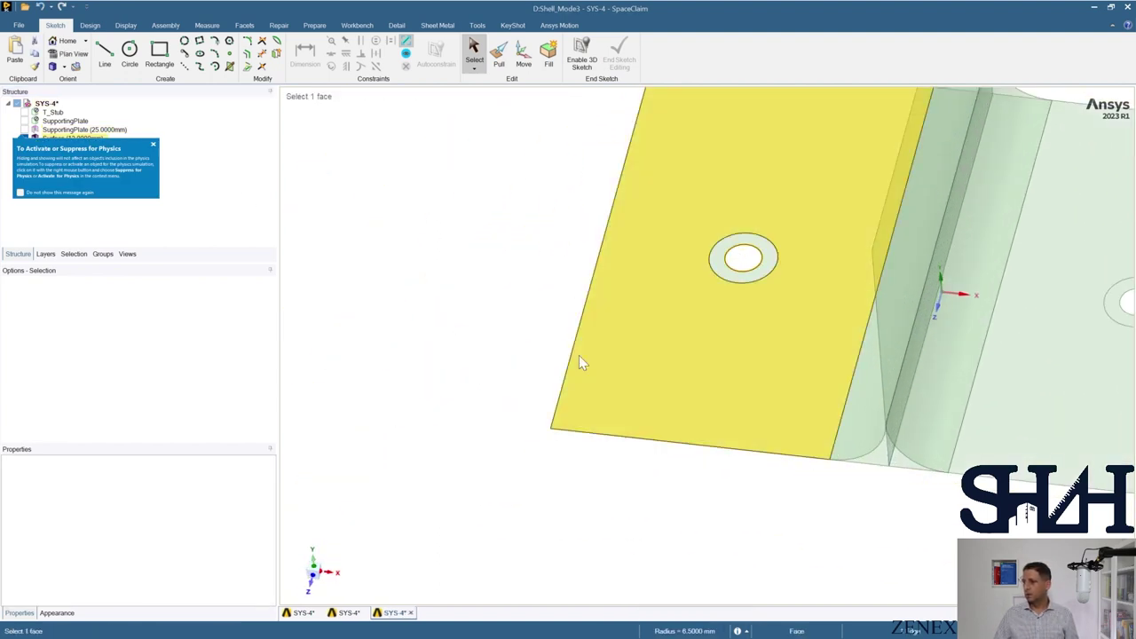
left_click(502, 56)
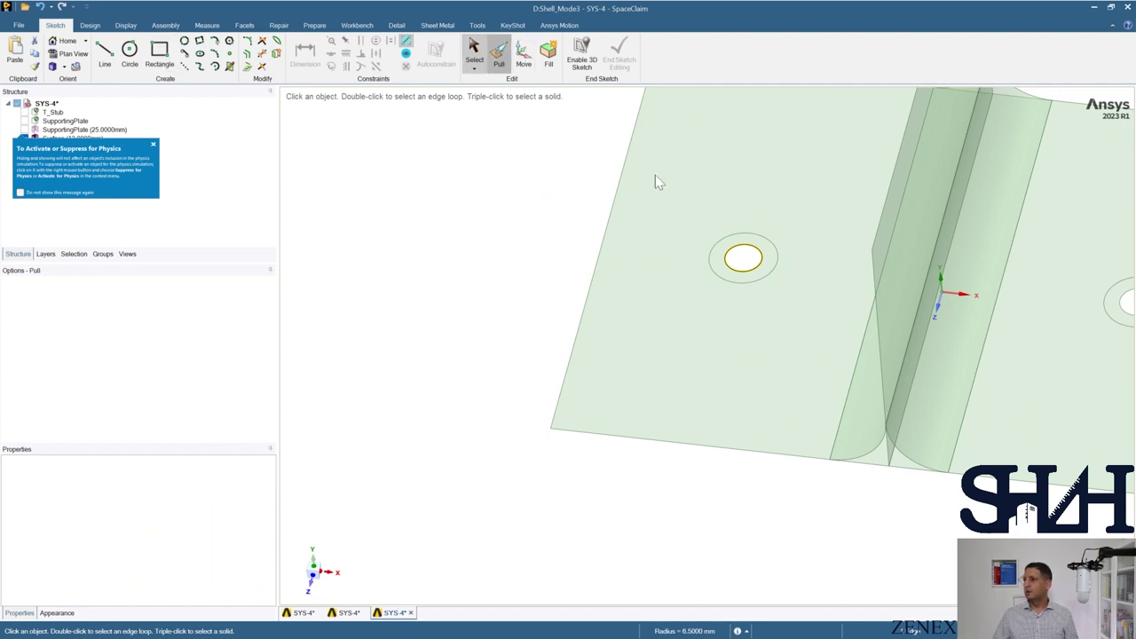
scroll(539, 293, "up", 2)
middle_click_drag(540, 293, 497, 316, "shift")
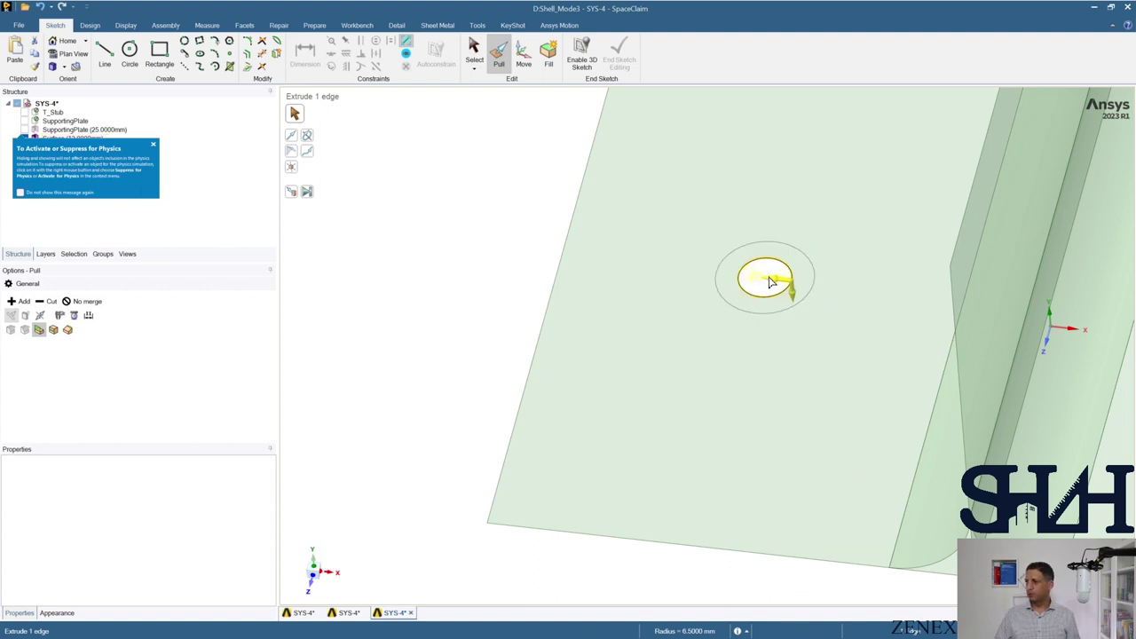
left_click_drag(773, 282, 764, 279)
type("2")
key("Return")
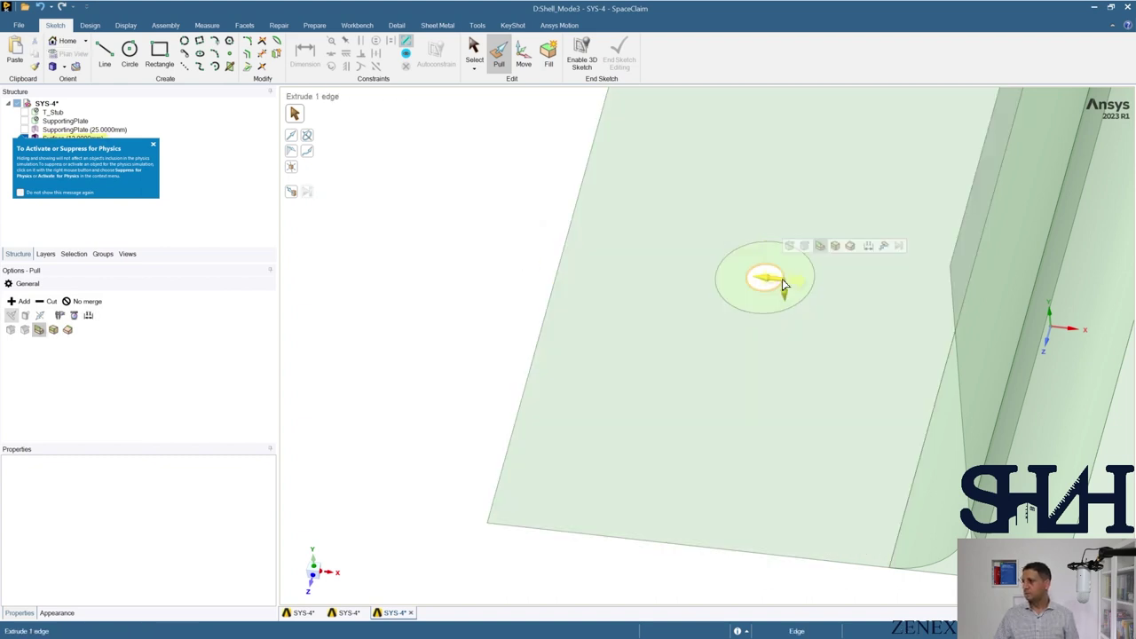
- Pull the edge of the flange's bolt hole on the positive X side inward by 2 mm
middle_click_drag(631, 274, 381, 266, "shift")
middle_click_drag(1048, 322, 877, 319, "shift")
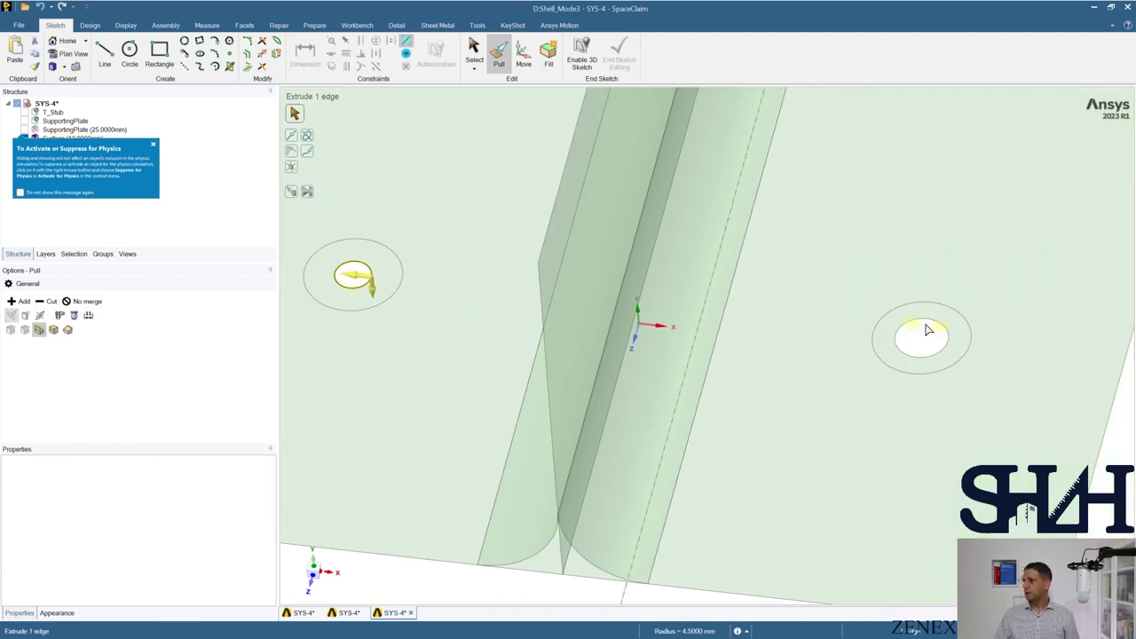
left_click(926, 325)
left_click_drag(936, 339, 928, 339)
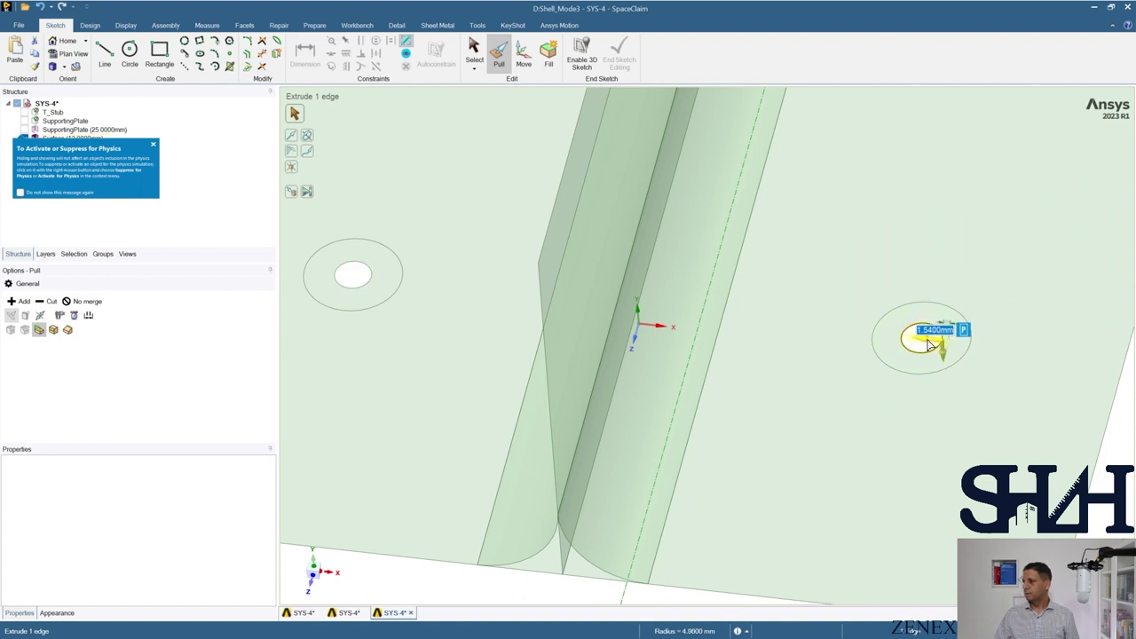
type("2")
key("Return")
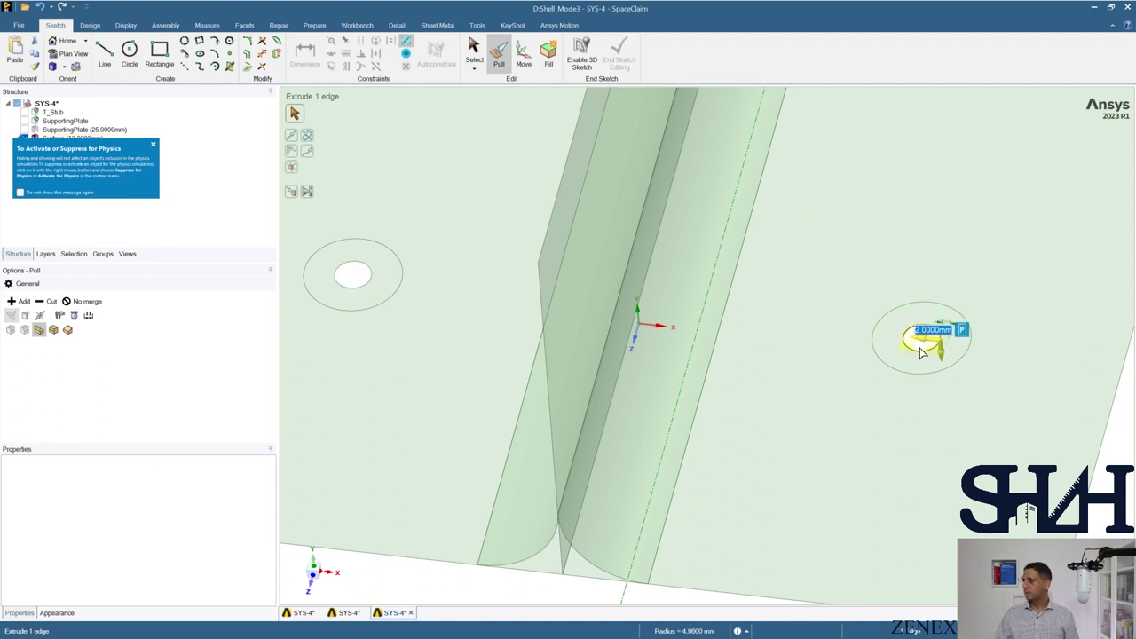
left_click(918, 347)
- Start a sketch on the flange face and draw a 15 mm diameter circle concentric with the negative X bolt hole
scroll(855, 332, "down", 2)
scroll(855, 336, "down", 3)
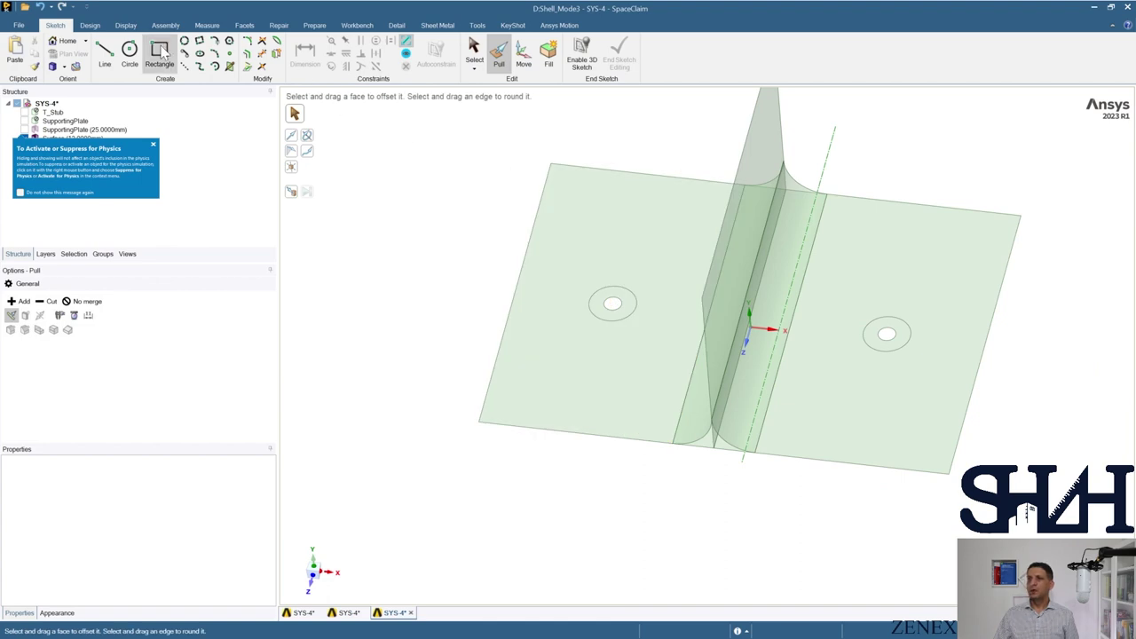
left_click(130, 53)
left_click(607, 344)
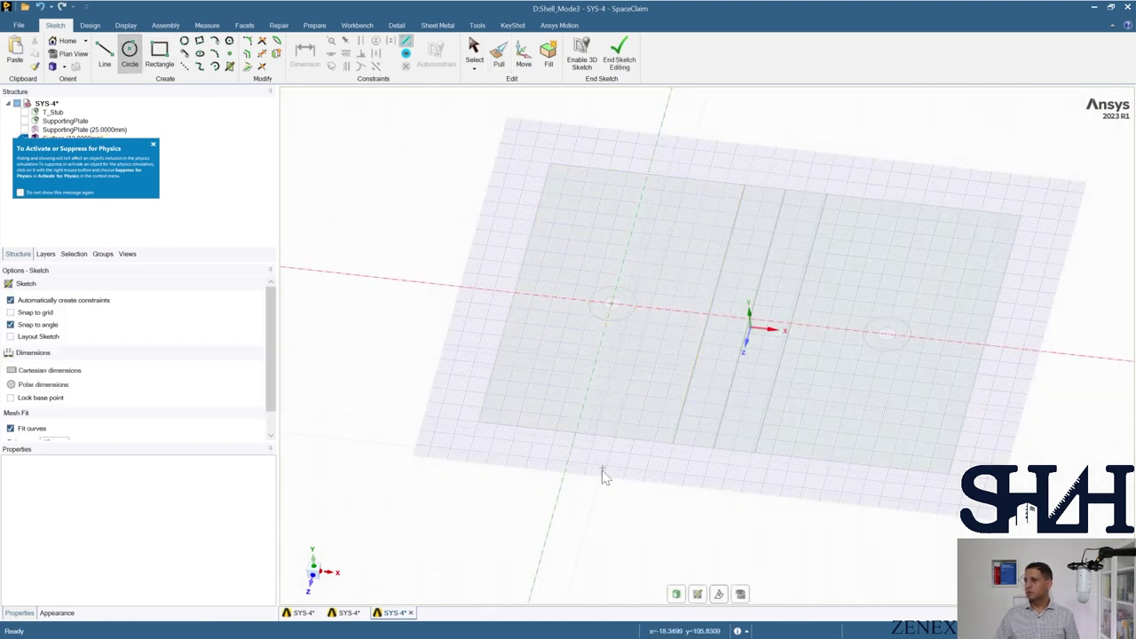
left_click(740, 594)
scroll(614, 267, "up", 5)
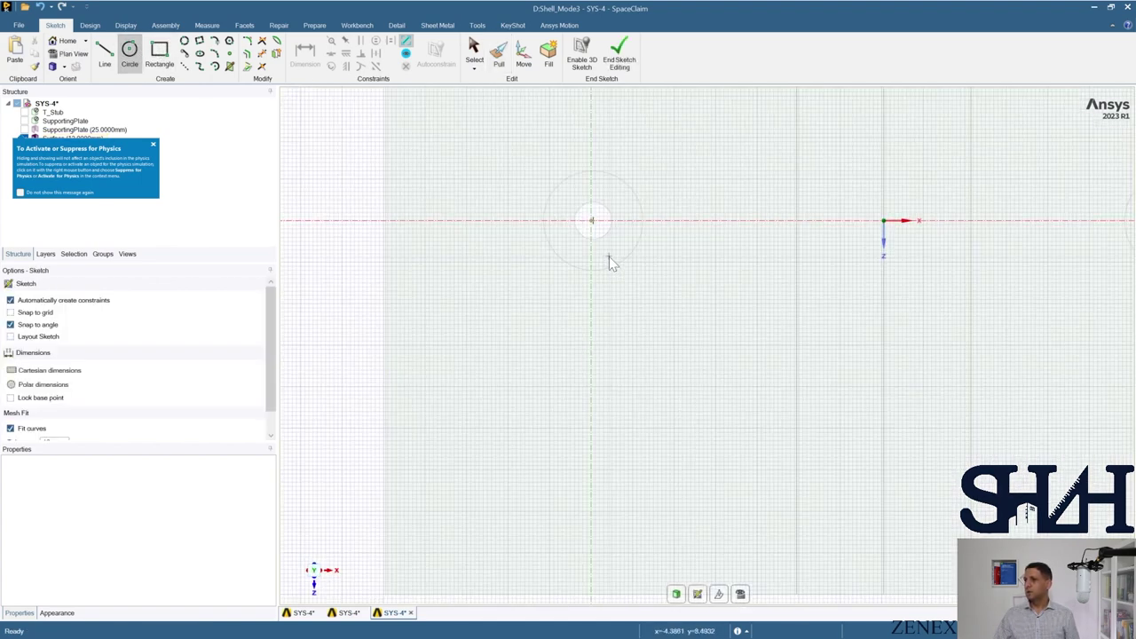
scroll(594, 274, "up", 3)
left_click(566, 240)
type("15")
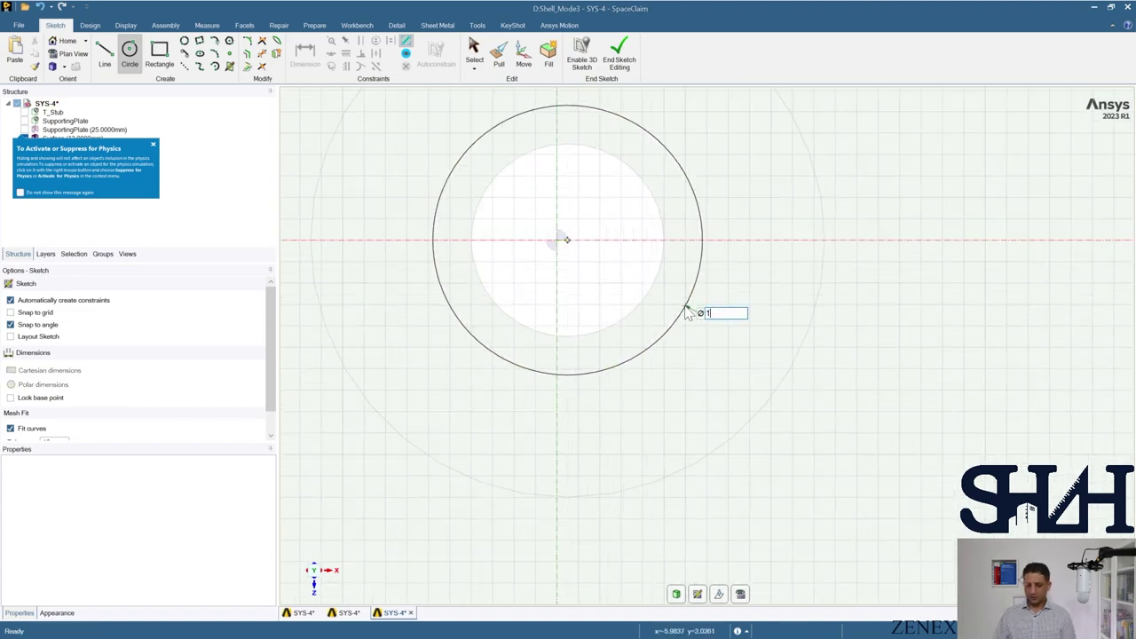
key("Return")
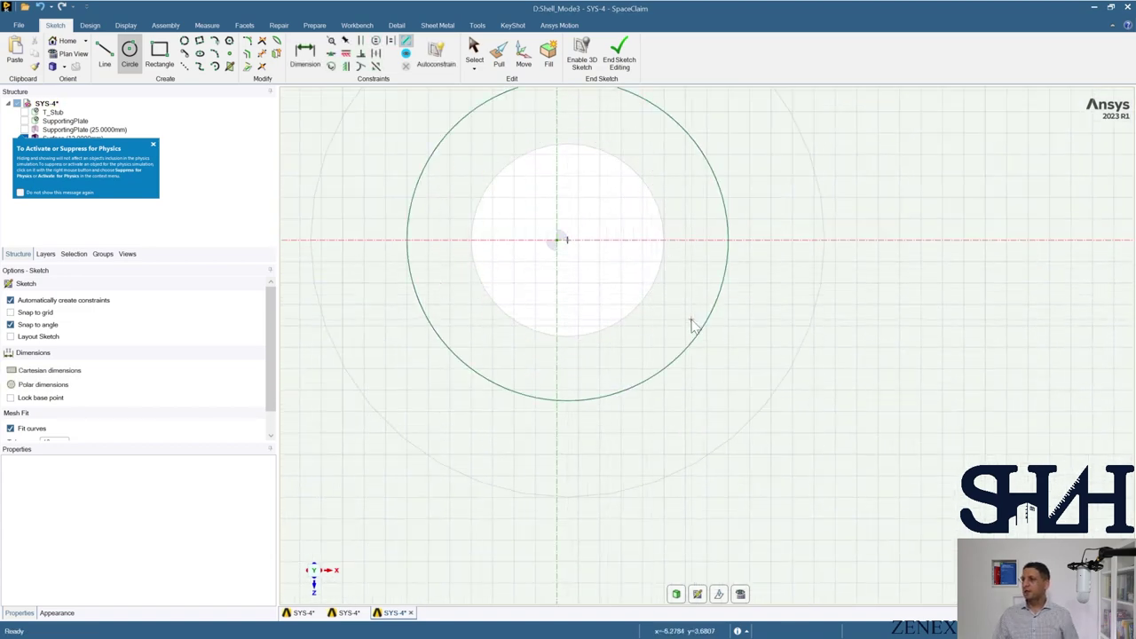
- Sketch a 15 mm diameter circle concentric with the flange's bolt hole on the positive X side
scroll(691, 321, "down", 3)
scroll(692, 321, "down", 5)
middle_click_drag(1065, 344, 600, 399, "shift")
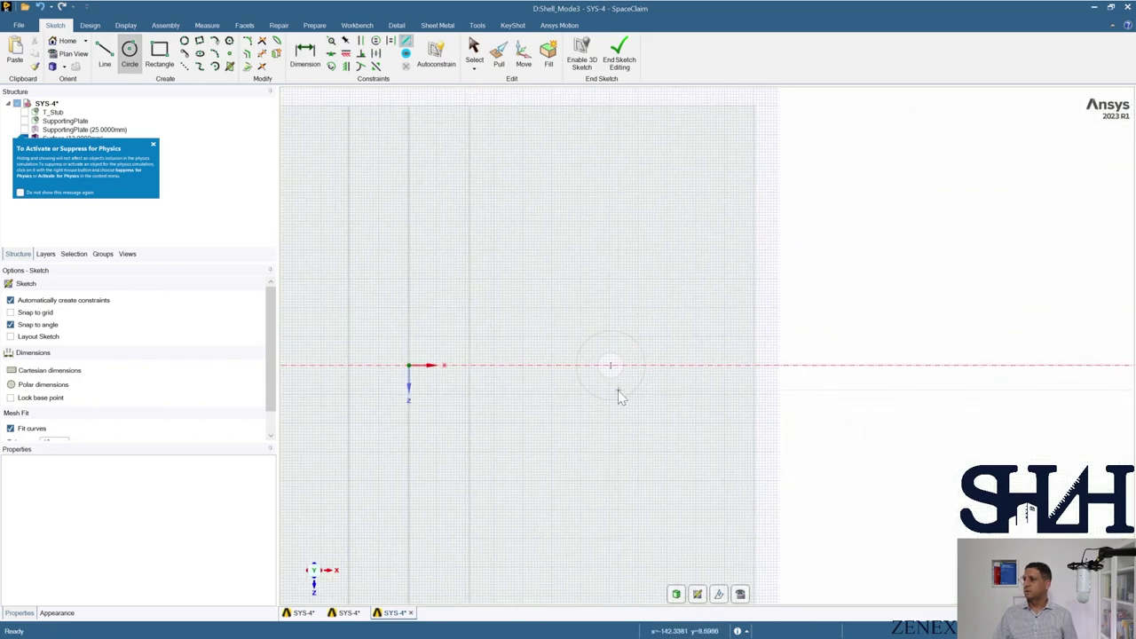
scroll(614, 376, "up", 4)
scroll(612, 378, "up", 3)
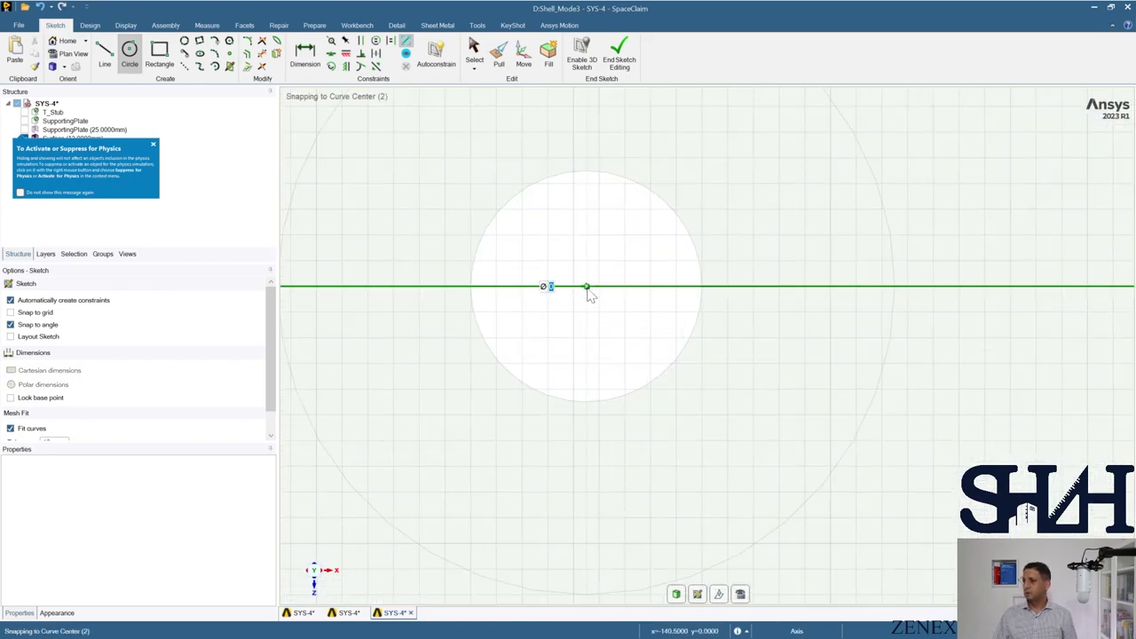
left_click(585, 286)
type("15")
key("Return")
- End the sketch to imprint the circles on the flange, and delete the extra Surface body filling the holes
scroll(729, 427, "down", 4)
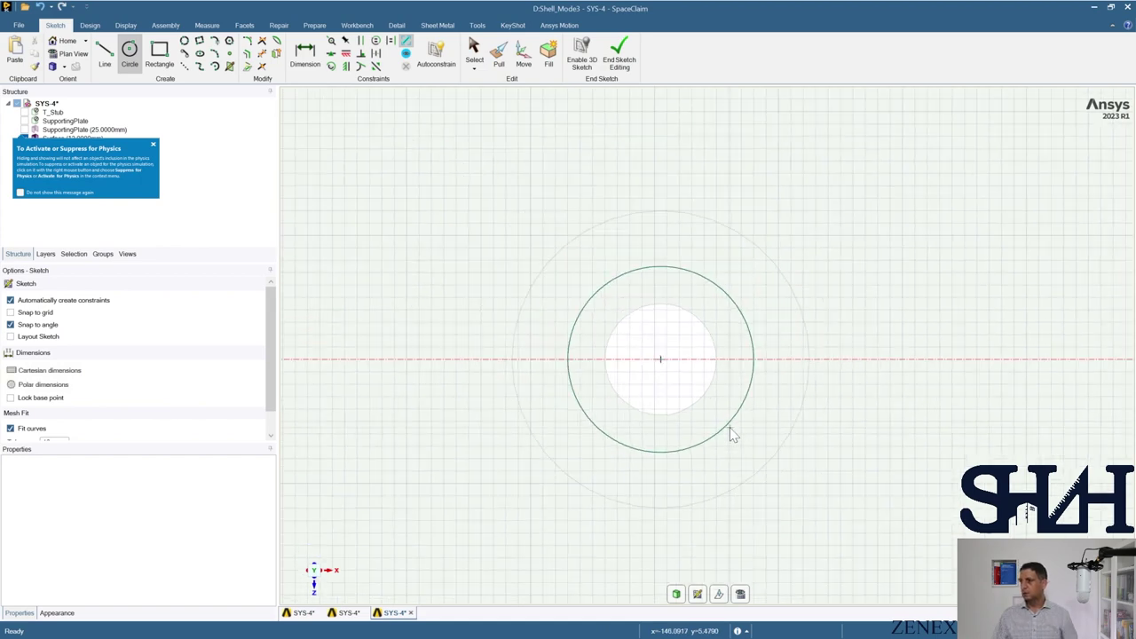
scroll(733, 435, "down", 3)
left_click(619, 54)
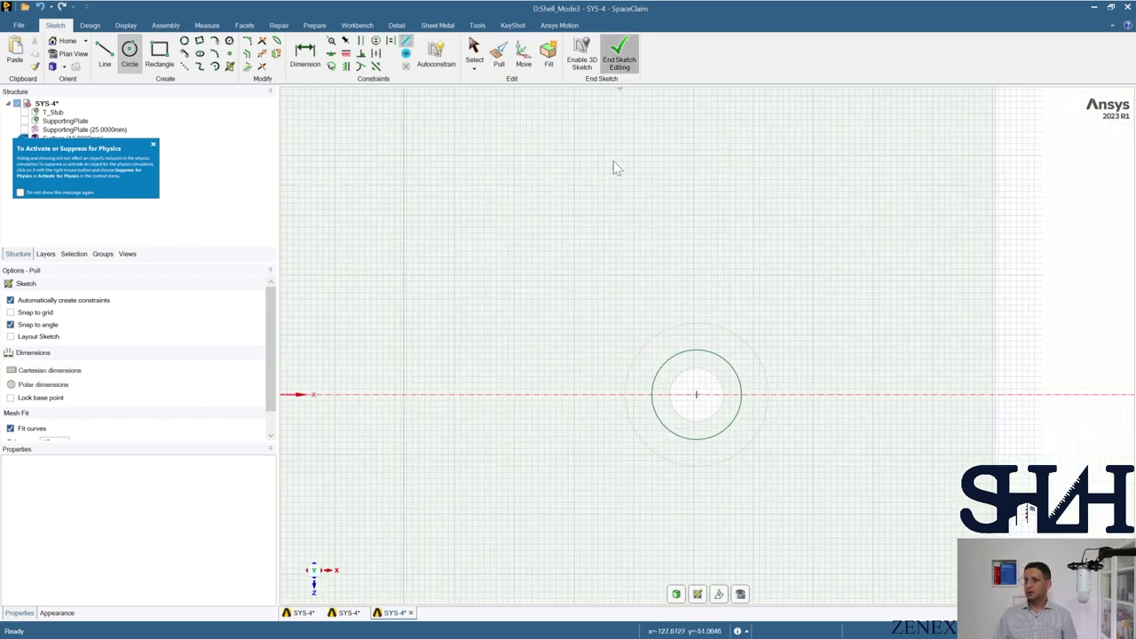
left_click(153, 144)
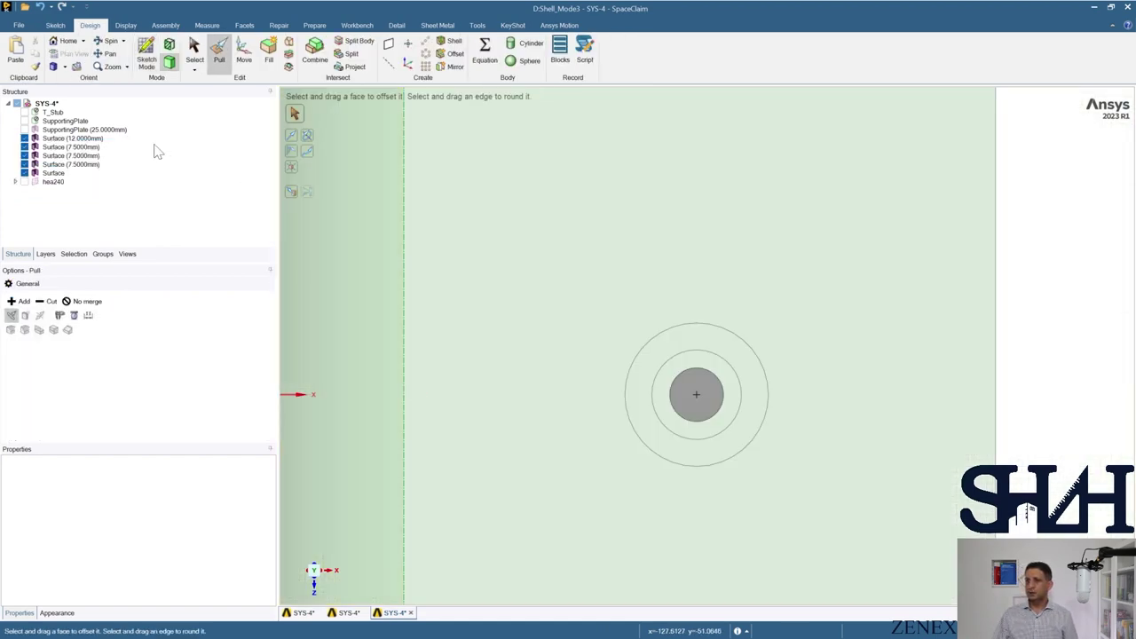
right_click(64, 173)
left_click(96, 219)
- Delete the outer 12 mm radius imprint circles around both bolt holes of the flange
scroll(704, 404, "up", 4)
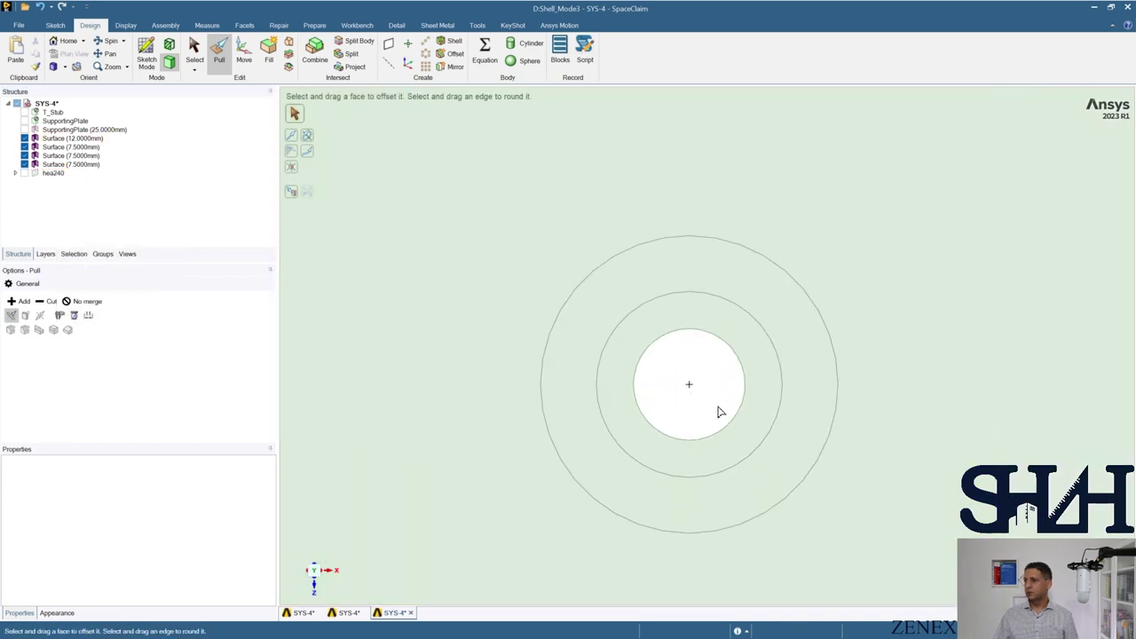
left_click(594, 273)
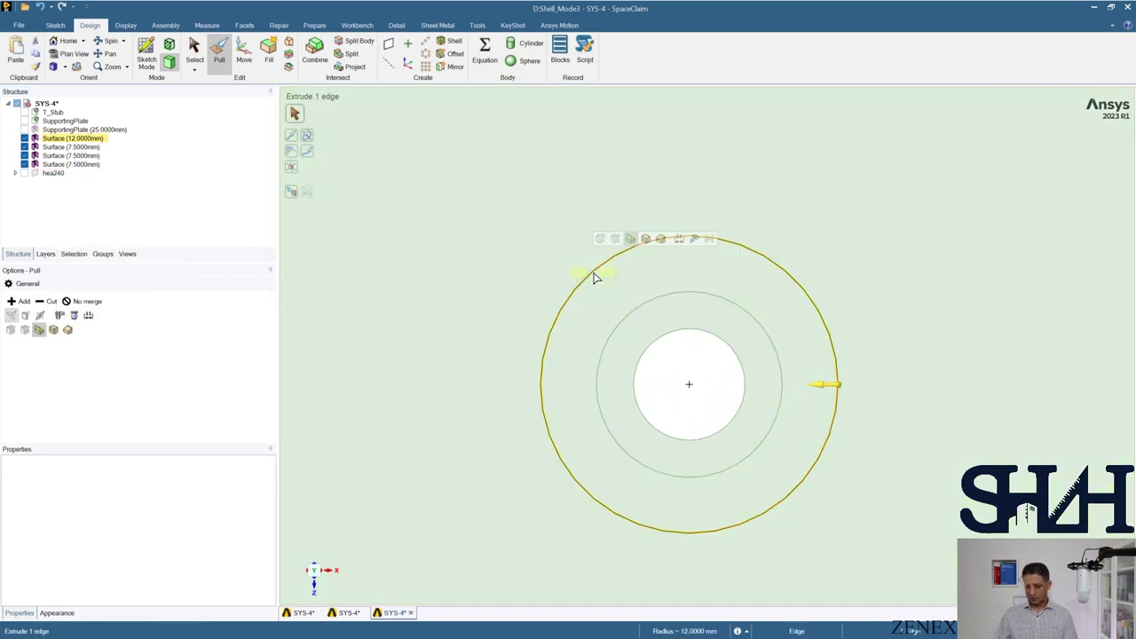
key("Delete")
scroll(608, 276, "down", 3)
left_click(638, 283)
scroll(641, 288, "down", 2)
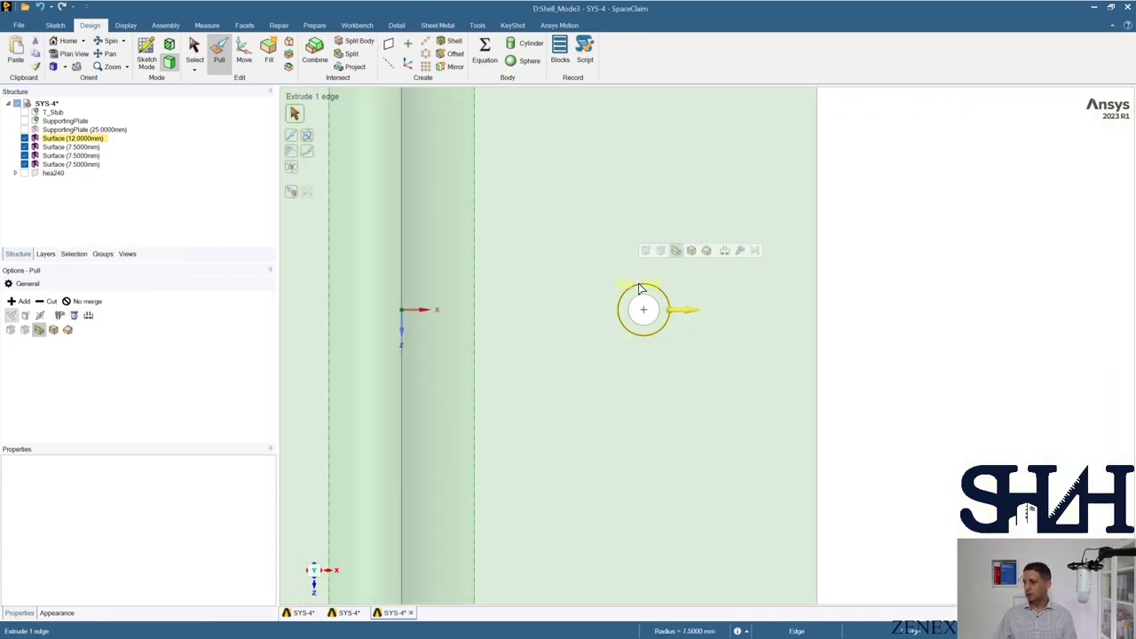
scroll(630, 286, "down", 3)
middle_click_drag(367, 290, 554, 326, "shift")
scroll(547, 324, "up", 4)
left_click(549, 299)
scroll(550, 299, "up", 2)
scroll(549, 305, "down", 3)
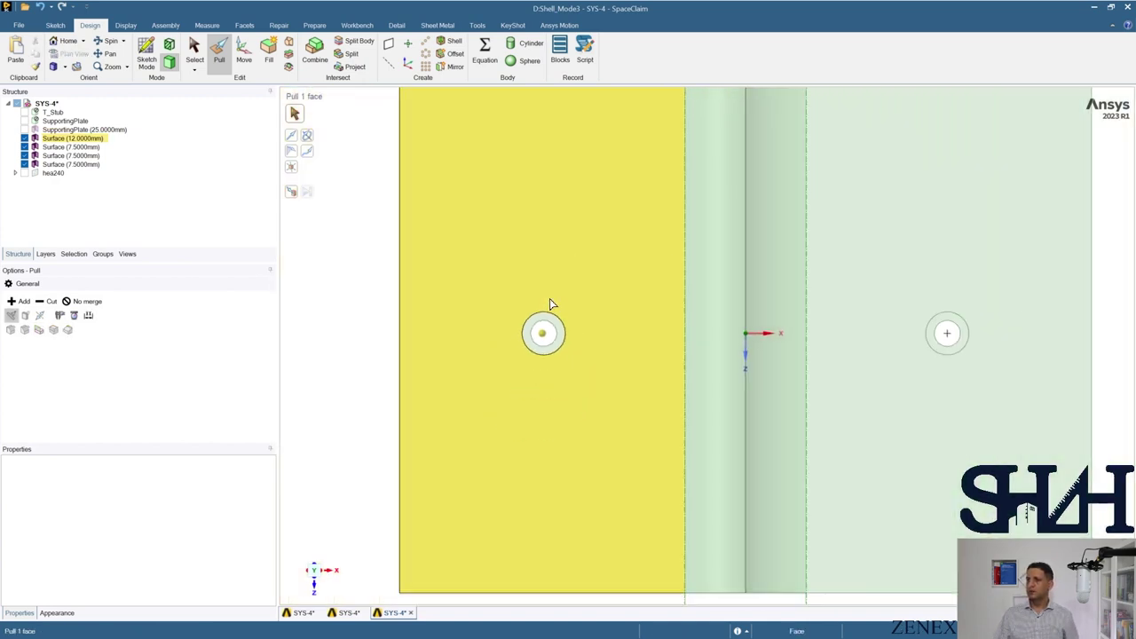
- Show the 25 mm SupportingPlate surface, hide the 12 mm and 7.5 mm T-stub surfaces, and select the plate's main face
left_click(53, 129)
left_click(24, 131)
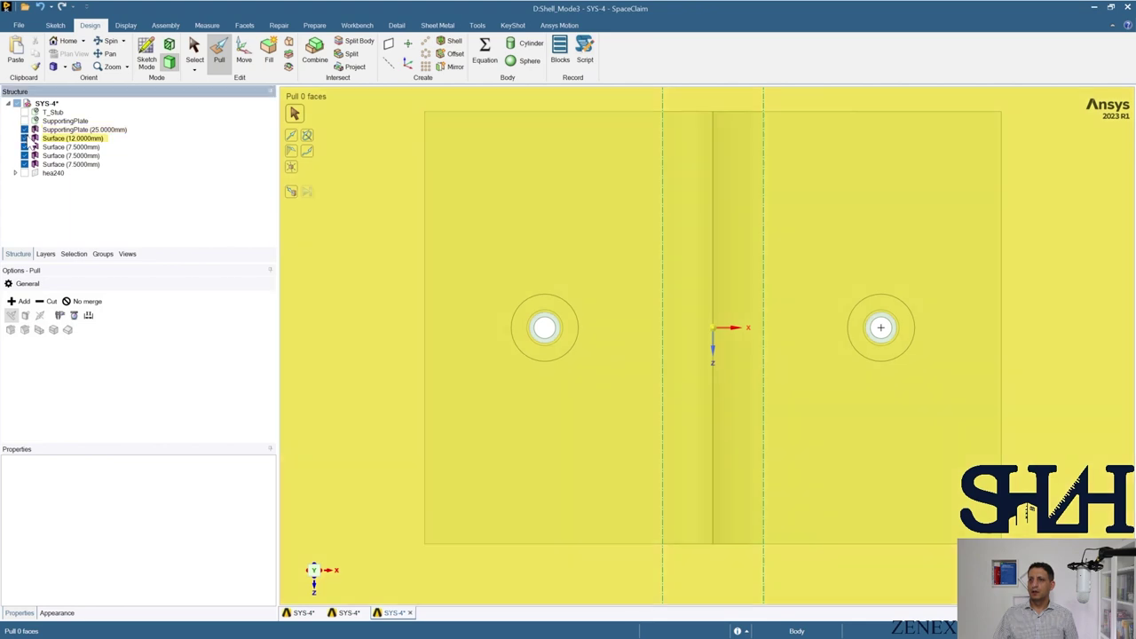
left_click(51, 138)
left_click(54, 164, "shift")
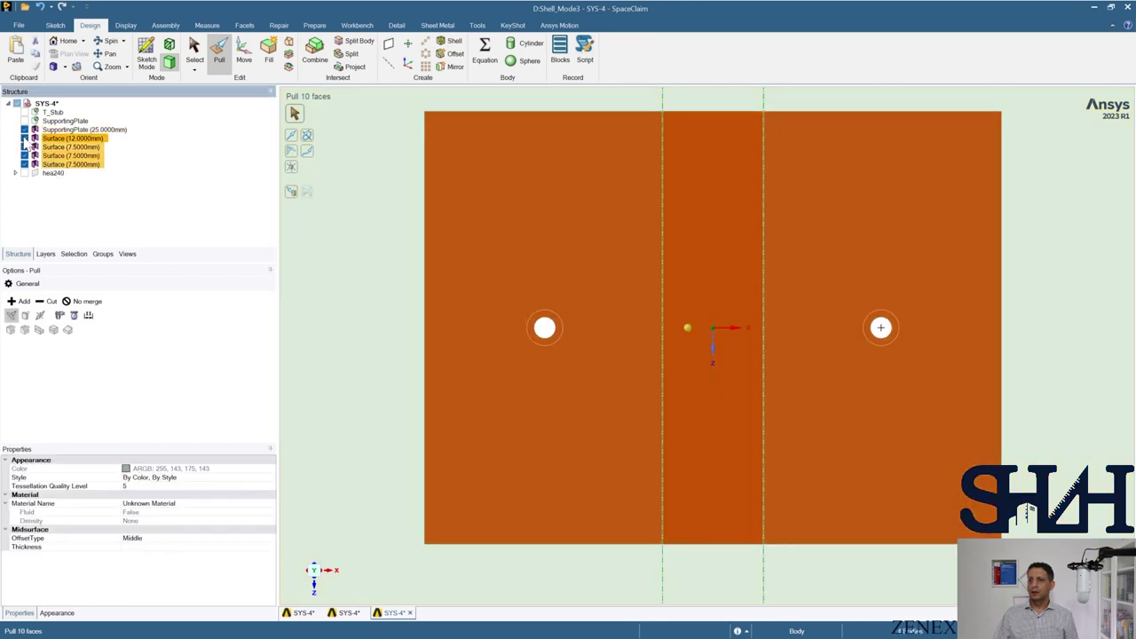
left_click(25, 138)
left_click(350, 274)
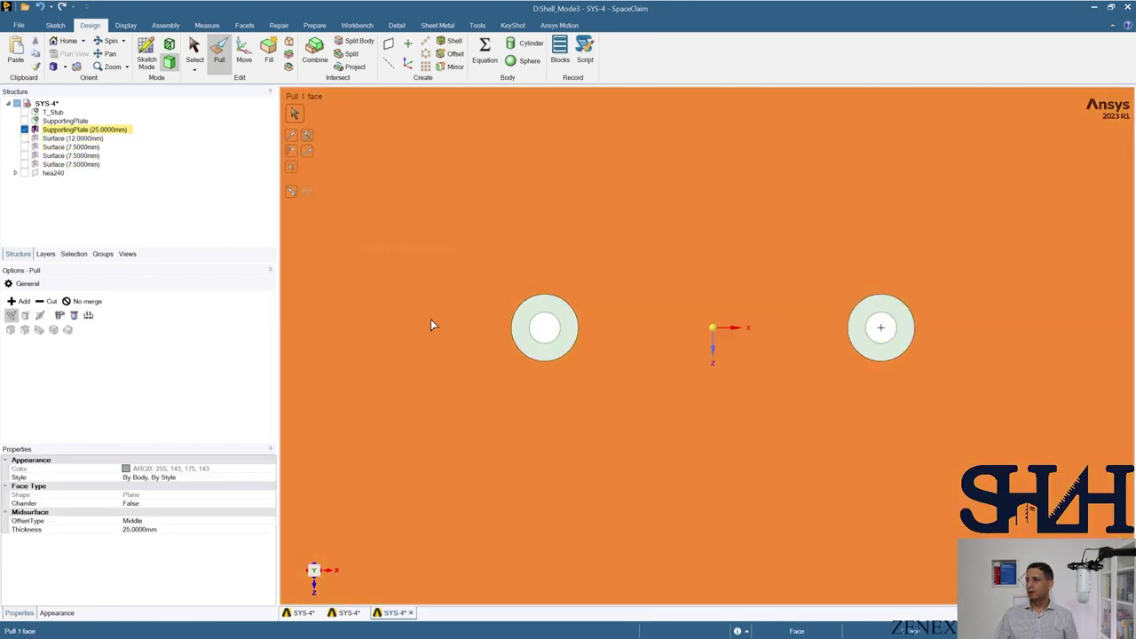
- Reduce the SupportingPlate's bolt hole on the negative X side by pulling its edge 2 mm inward
left_click(535, 325)
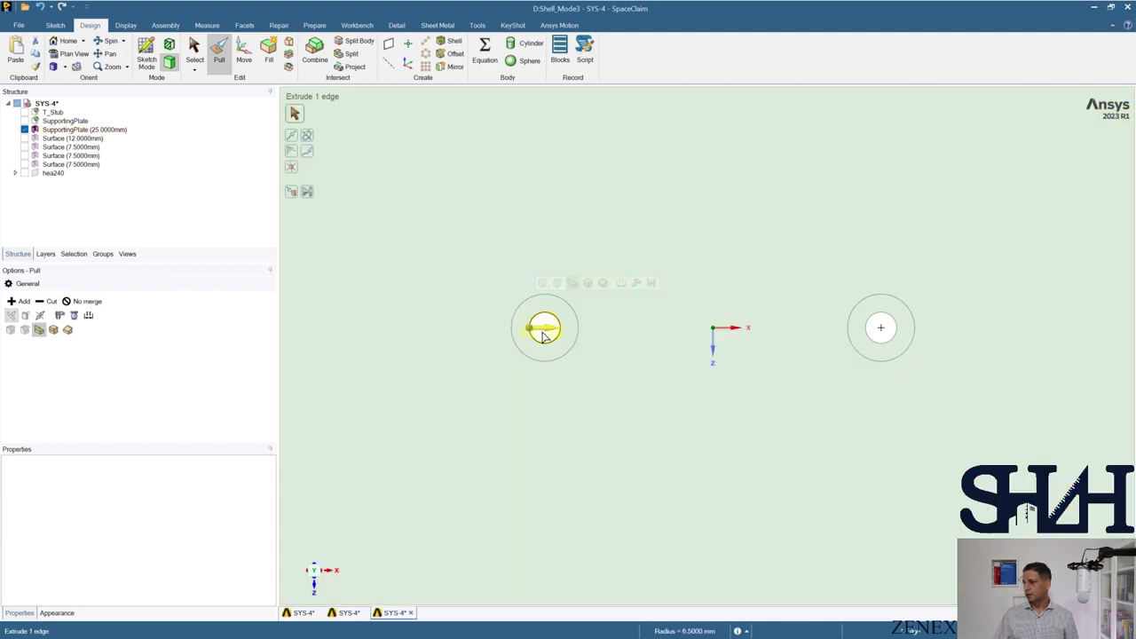
scroll(544, 334, "up", 2)
scroll(545, 327, "up", 2)
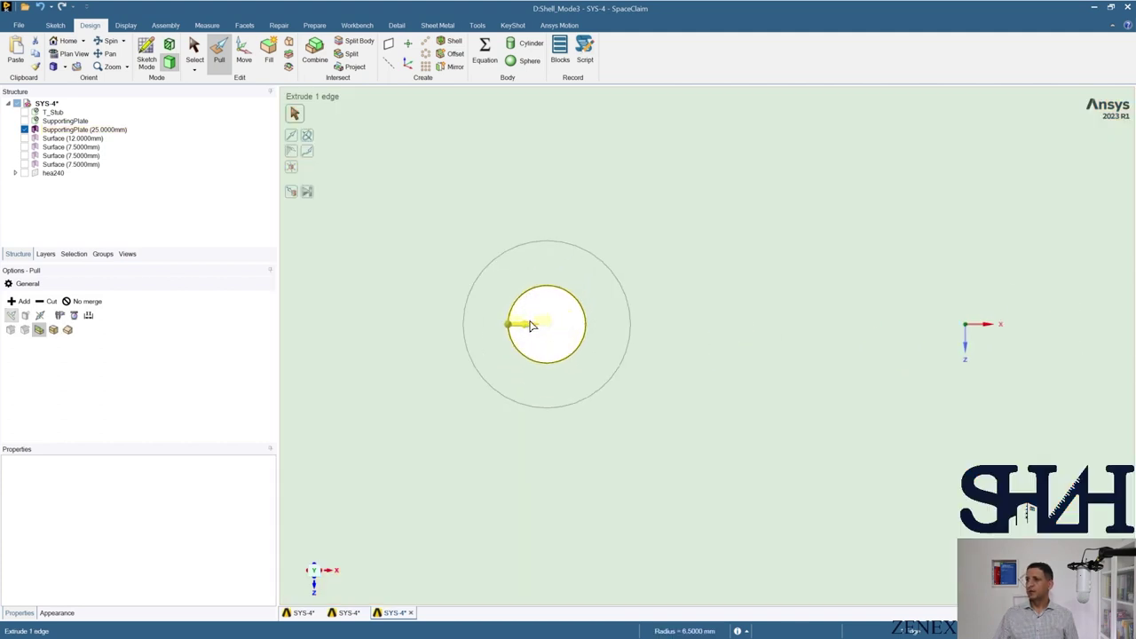
left_click_drag(528, 327, 534, 328)
type("2")
key("Return")
scroll(534, 328, "down", 3)
scroll(535, 329, "down", 2)
scroll(770, 324, "up", 3)
- Reduce the SupportingPlate's bolt hole on the positive X side by pulling its edge 2 mm inward
left_click(768, 330)
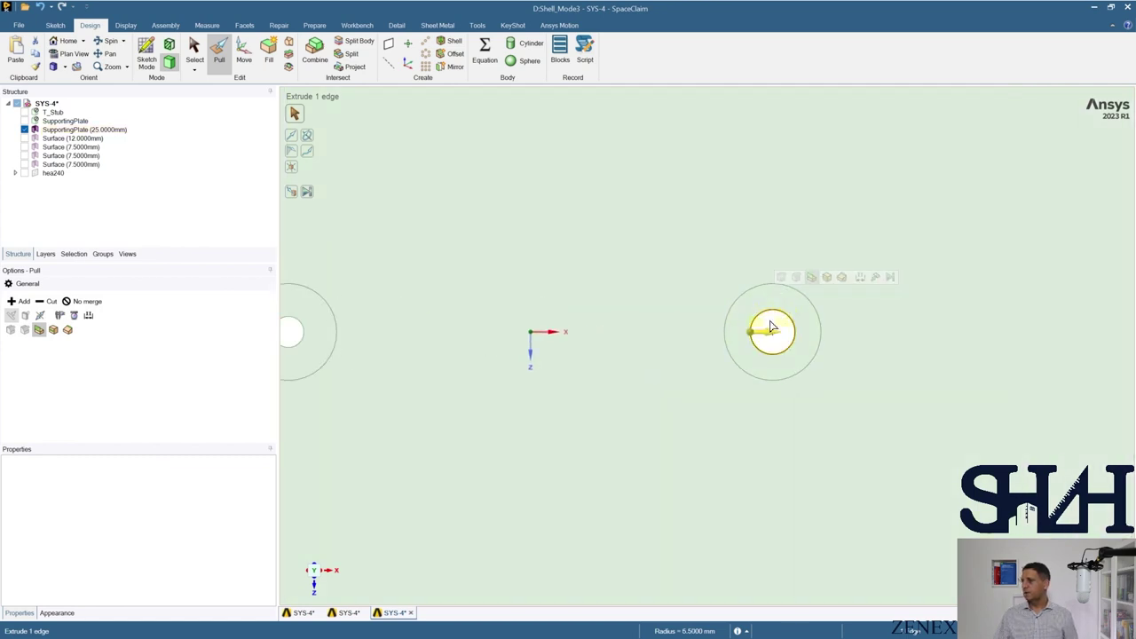
key("space")
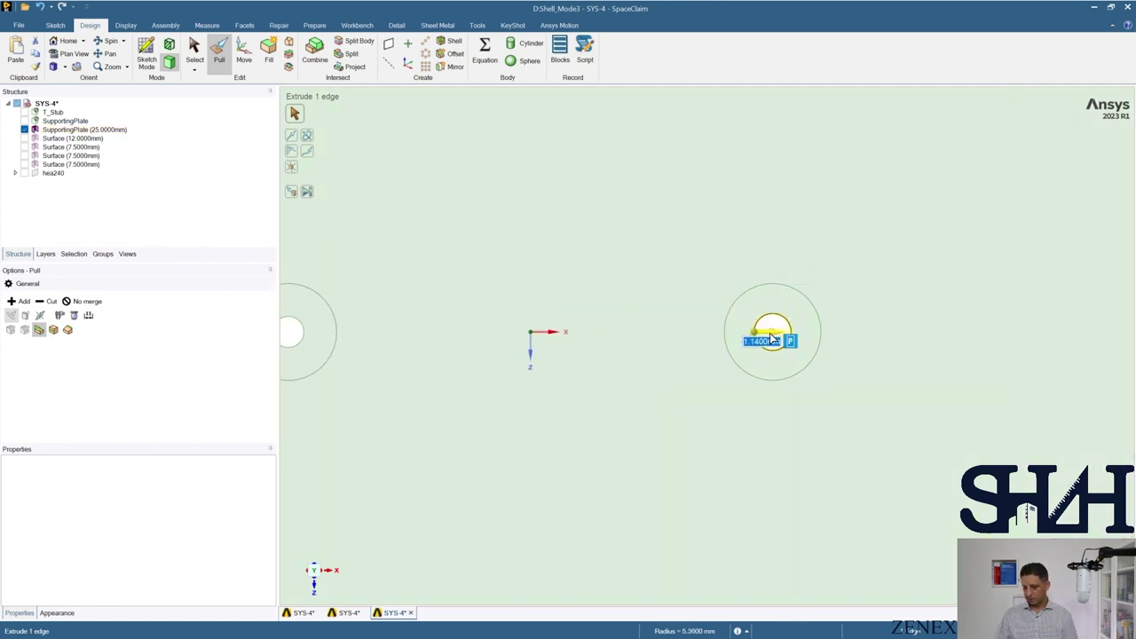
scroll(770, 334, "down", 2)
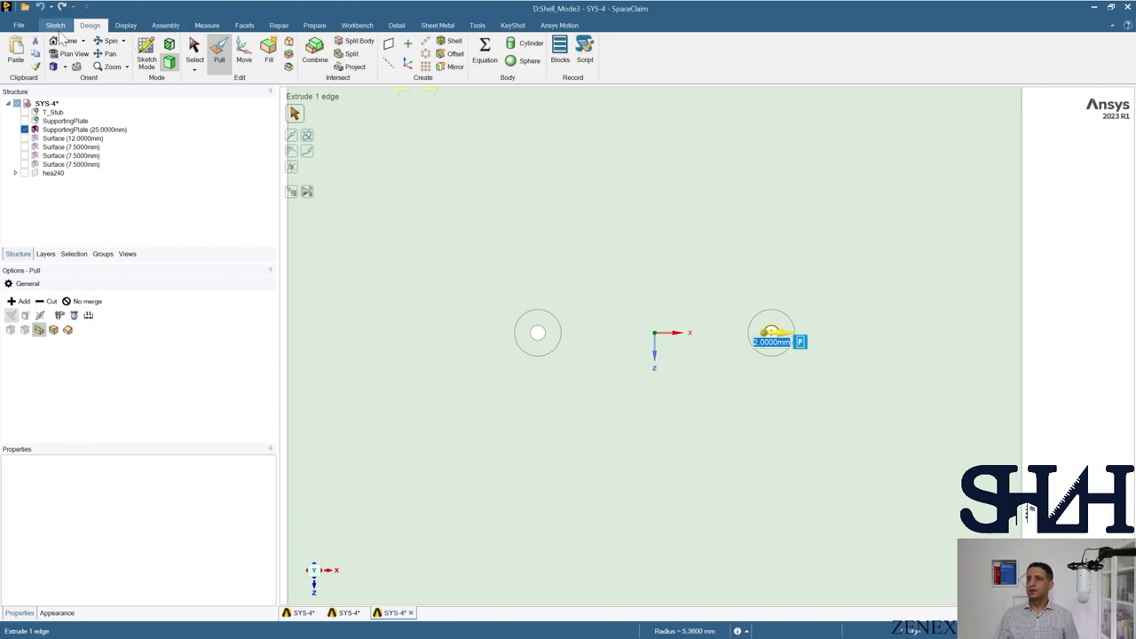
- Sketch a 16 mm diameter circle on the SupportingPlate, concentric with the bolt hole on the negative X side
left_click(56, 26)
key("Escape")
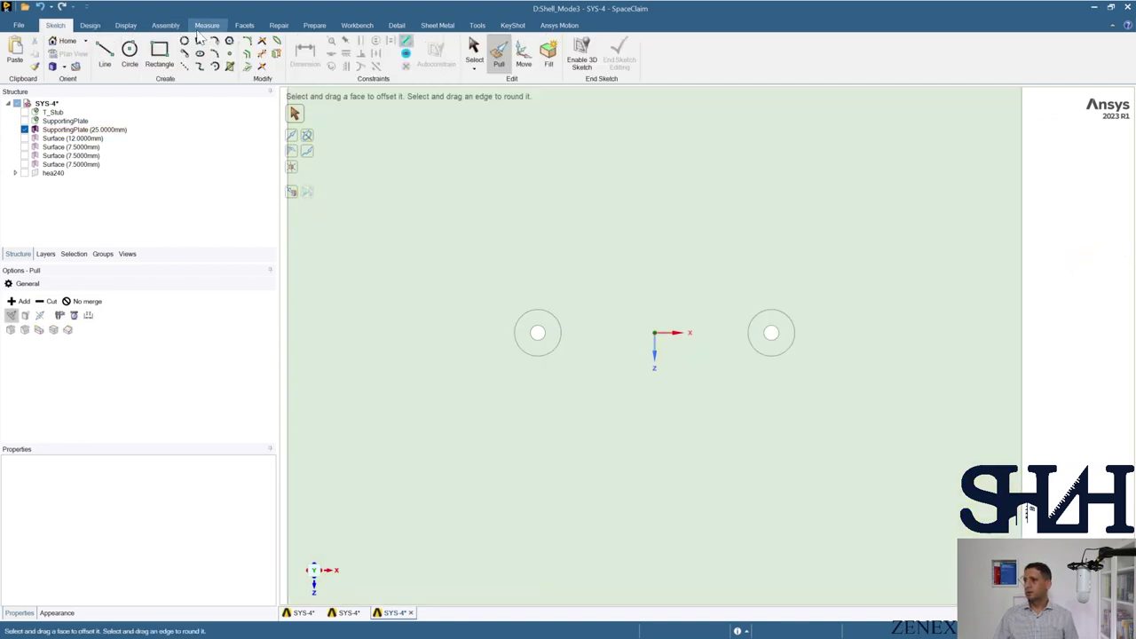
left_click(130, 54)
left_click(536, 282)
scroll(536, 334, "up", 5)
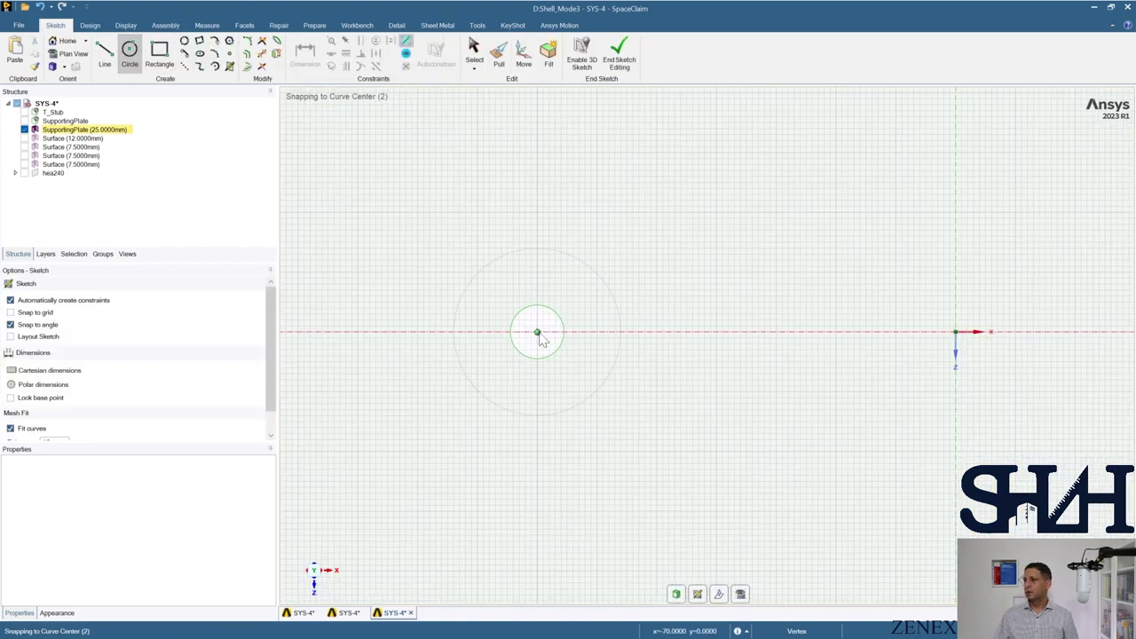
left_click(535, 333)
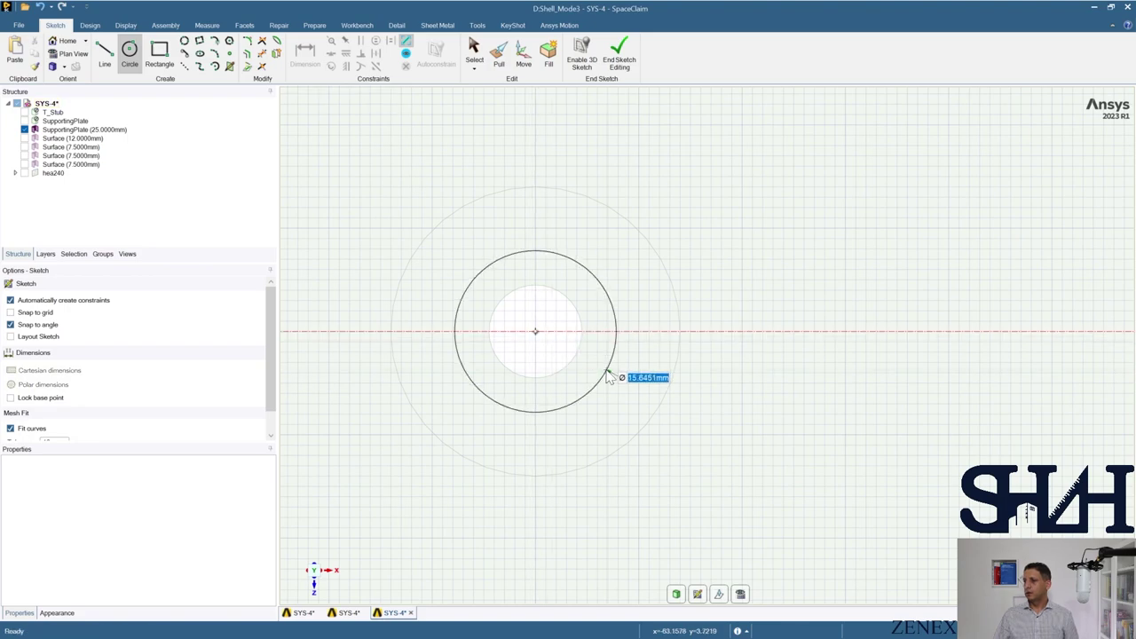
type("1")
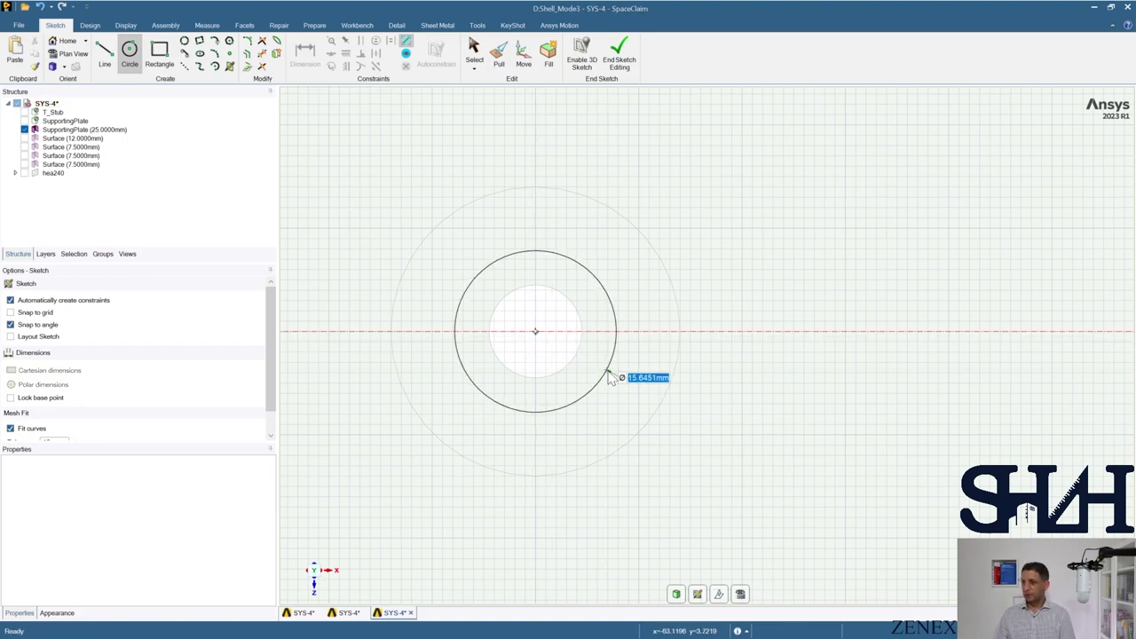
type("16")
key("Return")
scroll(582, 345, "down", 5)
- Sketch a 16 mm diameter circle concentric with the SupportingPlate's bolt hole on the positive X side
middle_click_drag(921, 367, 584, 392, "shift")
scroll(596, 381, "up", 4)
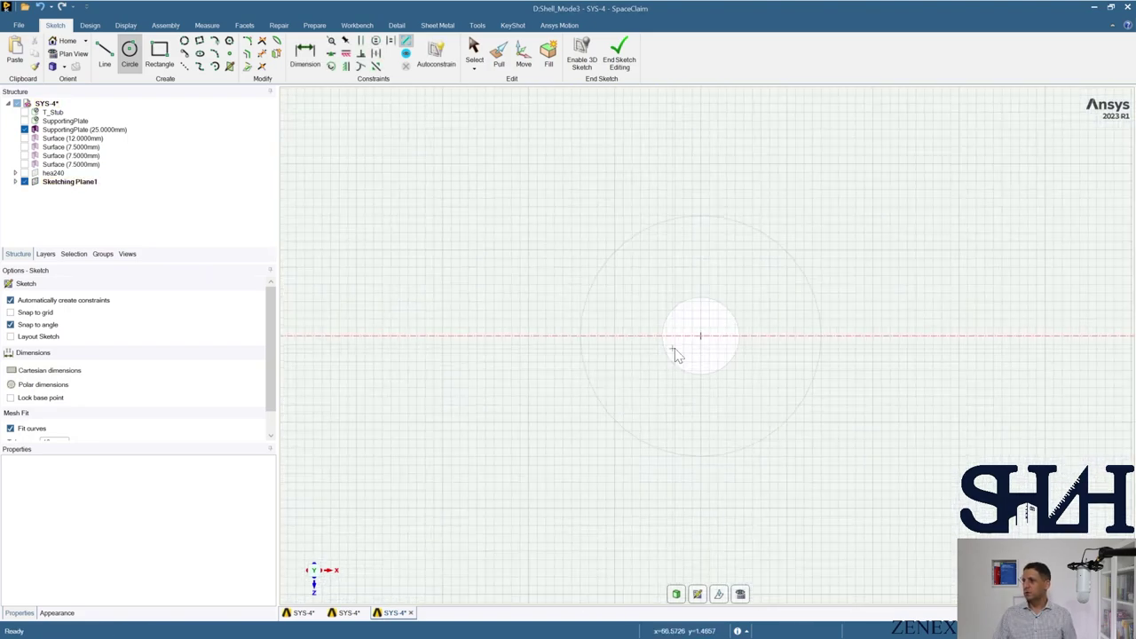
left_click(701, 336)
type("16")
key("Return")
scroll(754, 370, "down", 5)
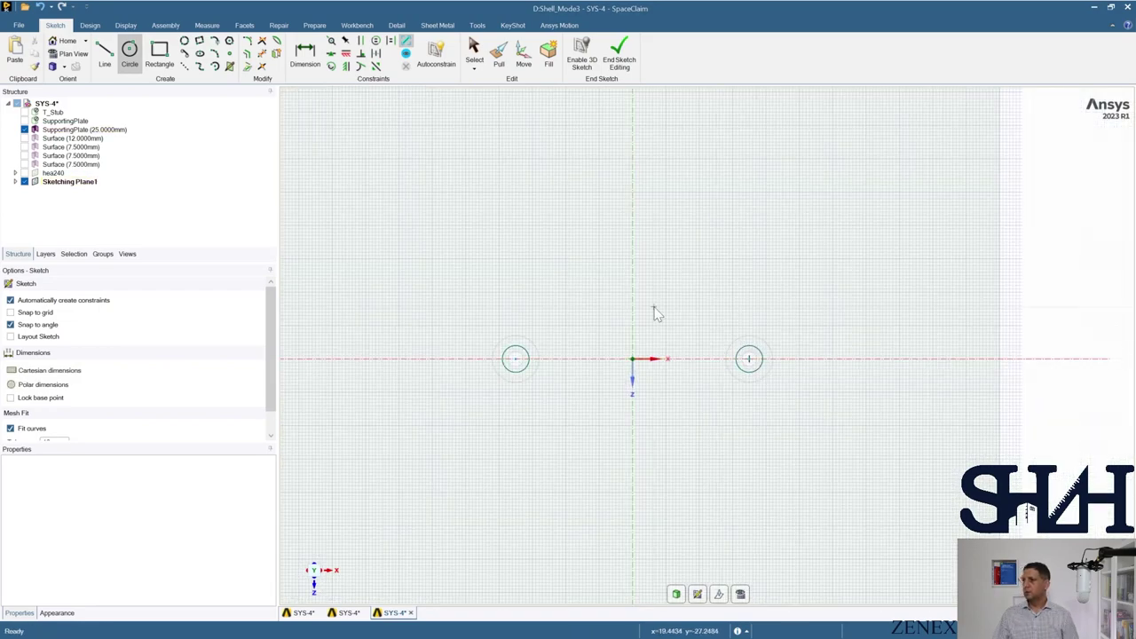
- End the sketch to imprint the circles on the SupportingPlate, and delete the extra Surface body filling the holes
left_click(618, 55)
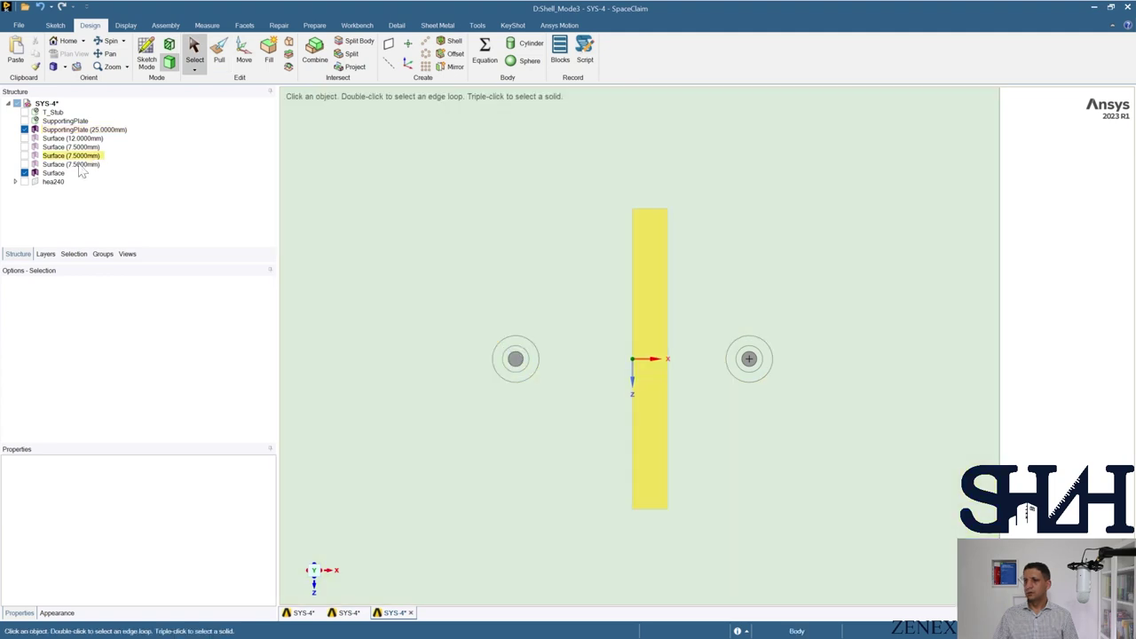
left_click(52, 173)
right_click(55, 174)
left_click(82, 219)
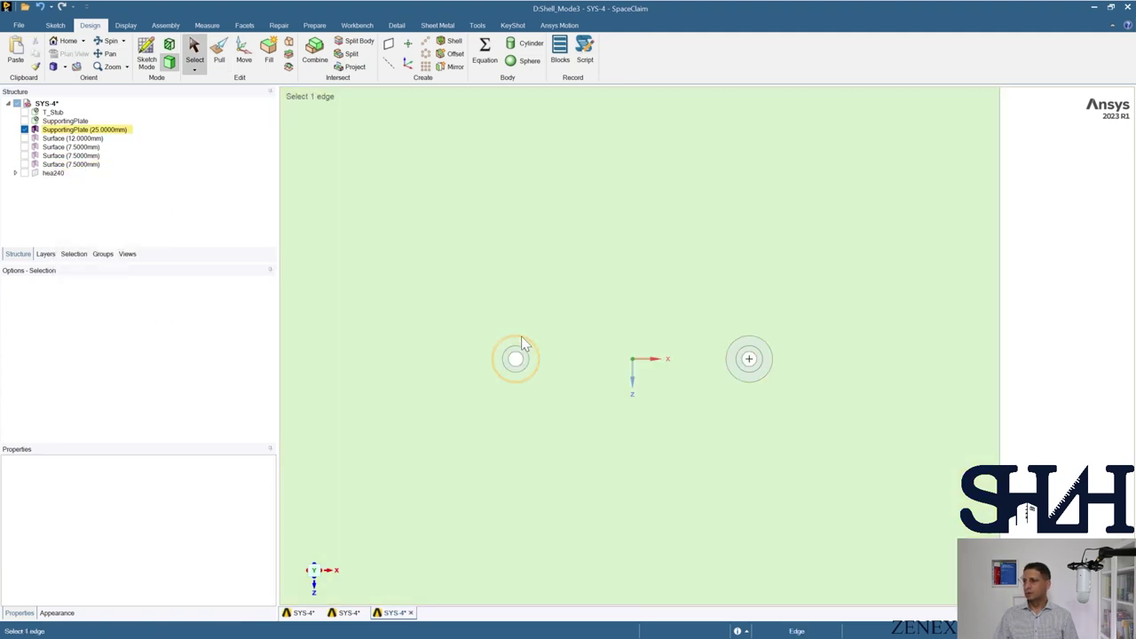
- Delete the old outer imprint circles around both bolt holes of the SupportingPlate
left_click(521, 336)
key("Delete")
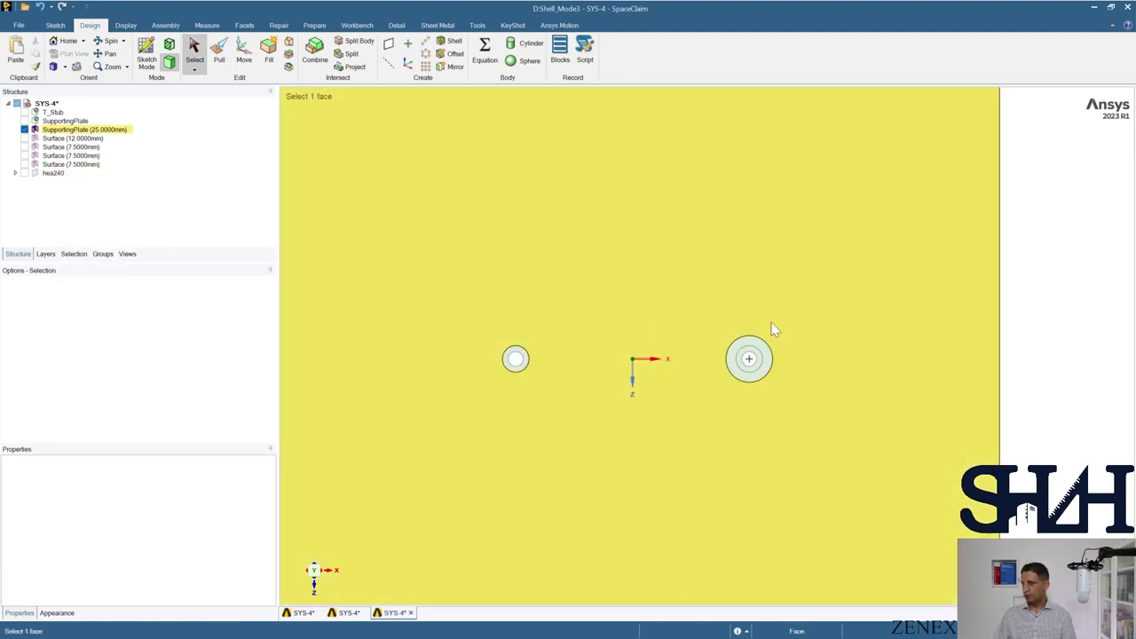
left_click(757, 336)
key("Delete")
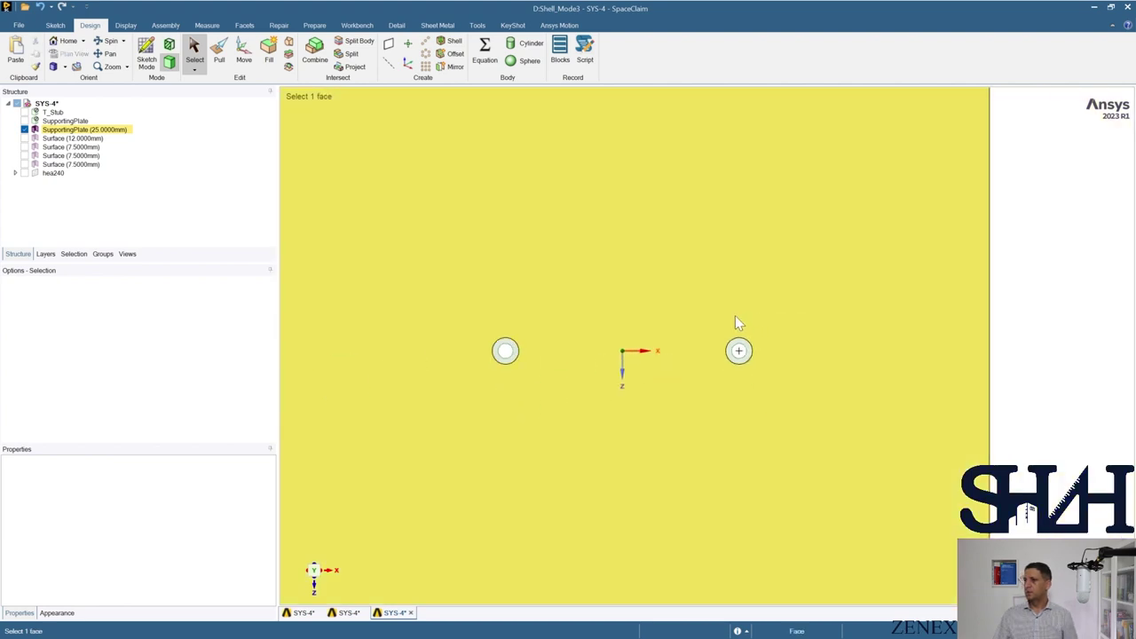
- Show the 12 mm T-stub surface and the three 7.5 mm T-stub surfaces together with the SupportingPlate
scroll(738, 322, "down", 3)
left_click(69, 147)
left_click(67, 139)
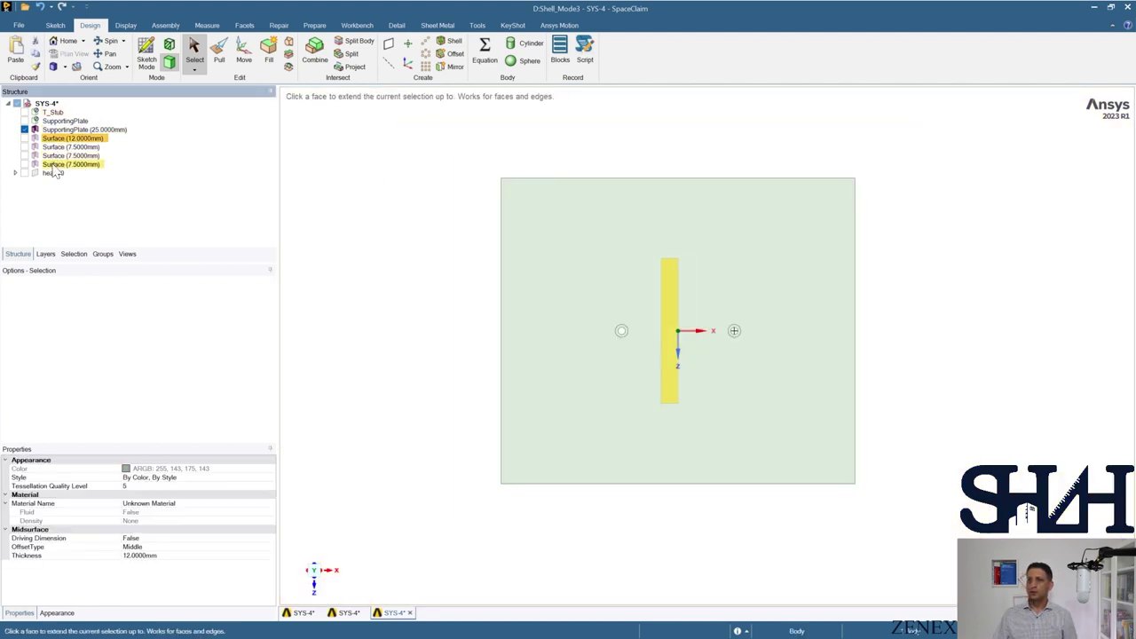
left_click(51, 165, "shift")
left_click(25, 139)
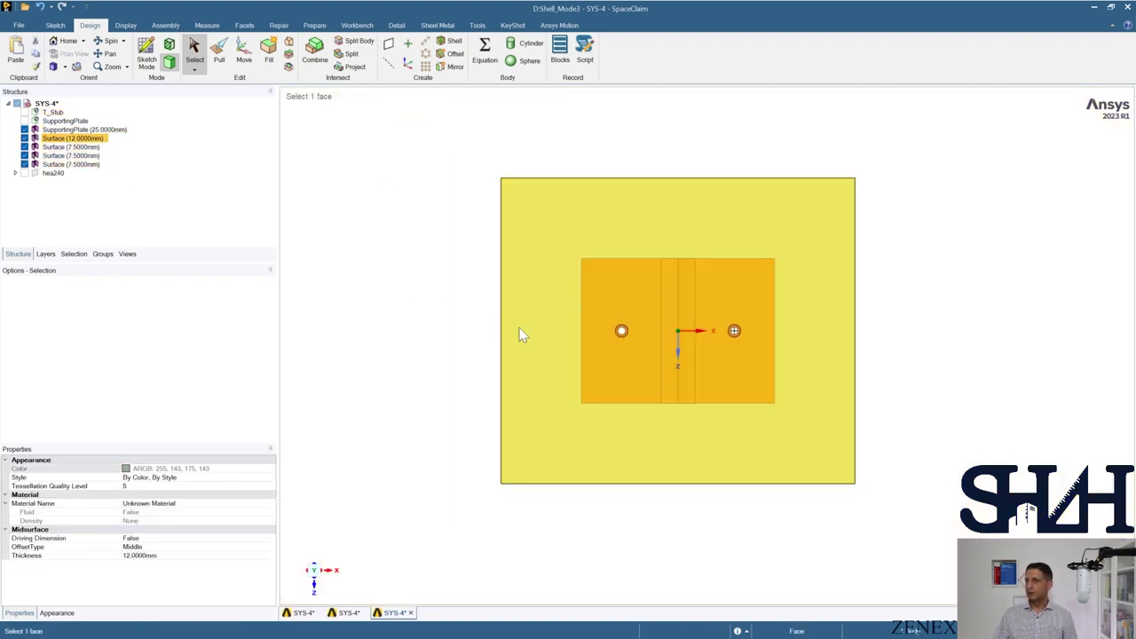
- Examine how the holes and imprints of the T-stub flange and SupportingPlate line up, from above and in 3D
scroll(499, 325, "up", 3)
key("Escape")
scroll(629, 300, "up", 8)
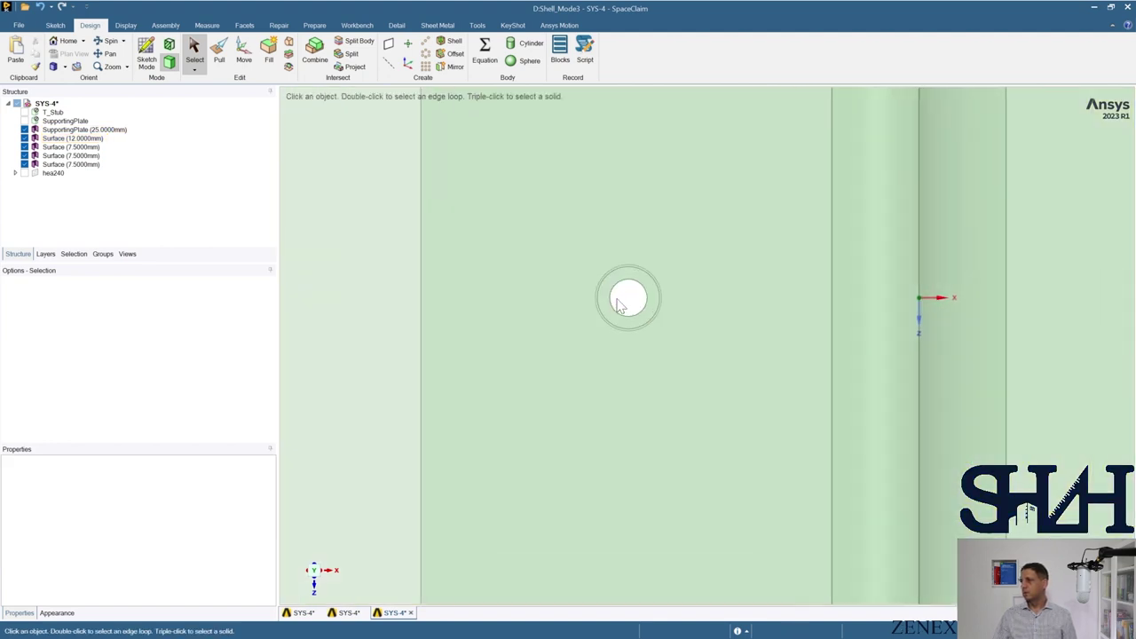
scroll(627, 306, "down", 8)
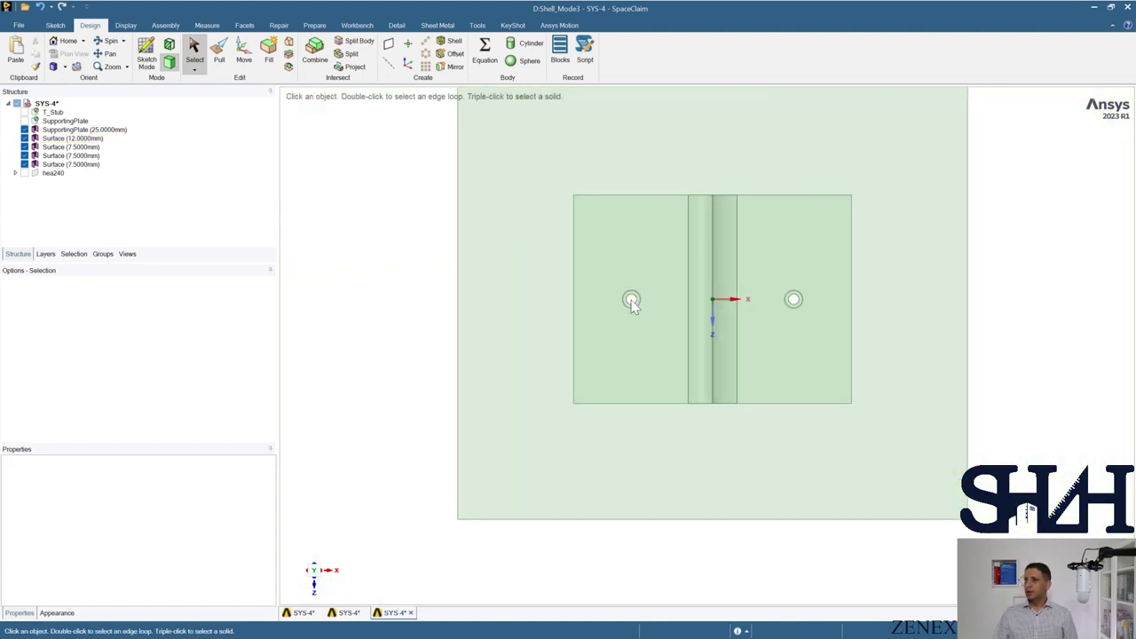
left_click(522, 371)
middle_click_drag(522, 372, 566, 280)
left_click(568, 280)
middle_click_drag(488, 311, 528, 345, "shift")
scroll(532, 347, "down", 3)
middle_click_drag(548, 391, 433, 487)
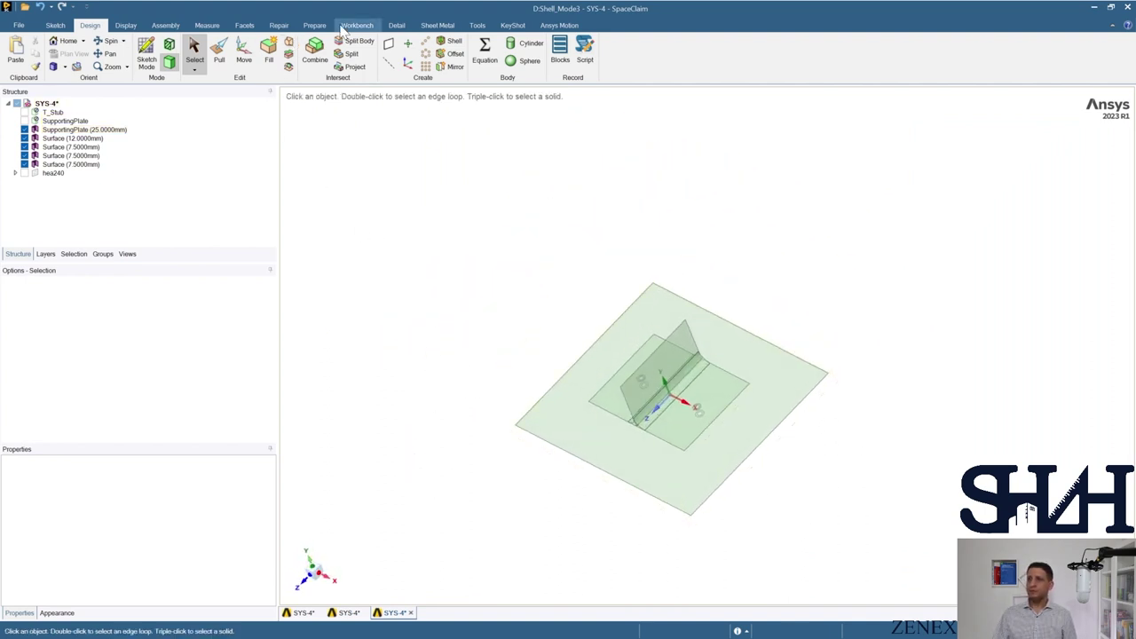
- Check the surface bodies for unshared coincident topology with the Share tool
left_click(354, 25)
left_click(321, 53)
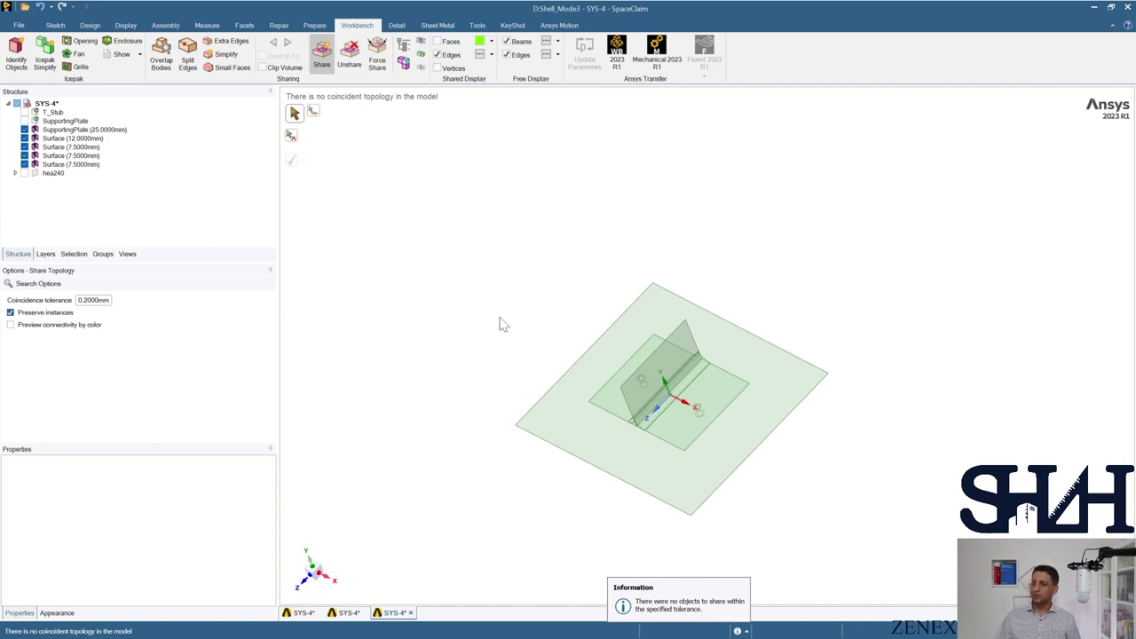
middle_click_drag(530, 338, 566, 307)
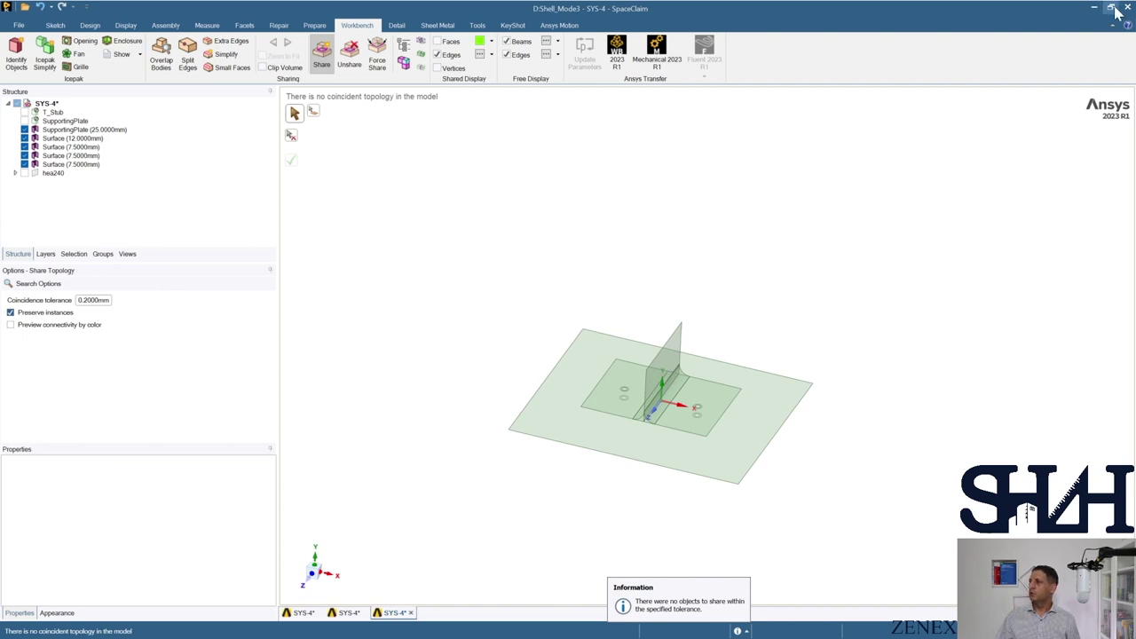
- Save and close the geometry, and open the Shell_Mode3 Model in Mechanical with the upstream data re-read
key("ctrl+s")
key("alt+F4")
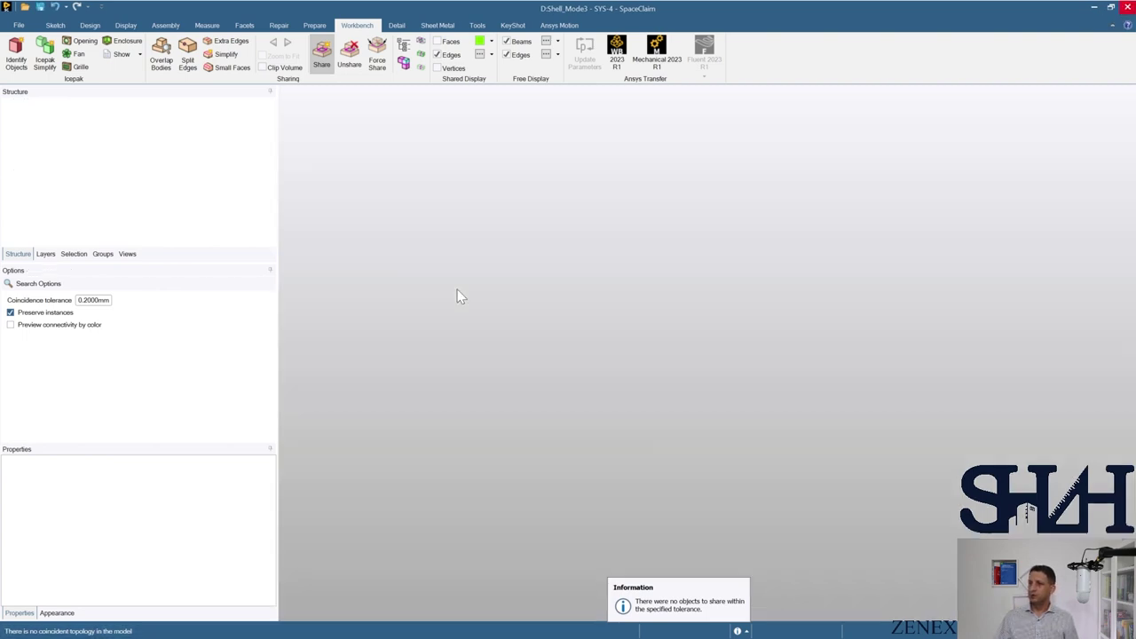
double_click(625, 166)
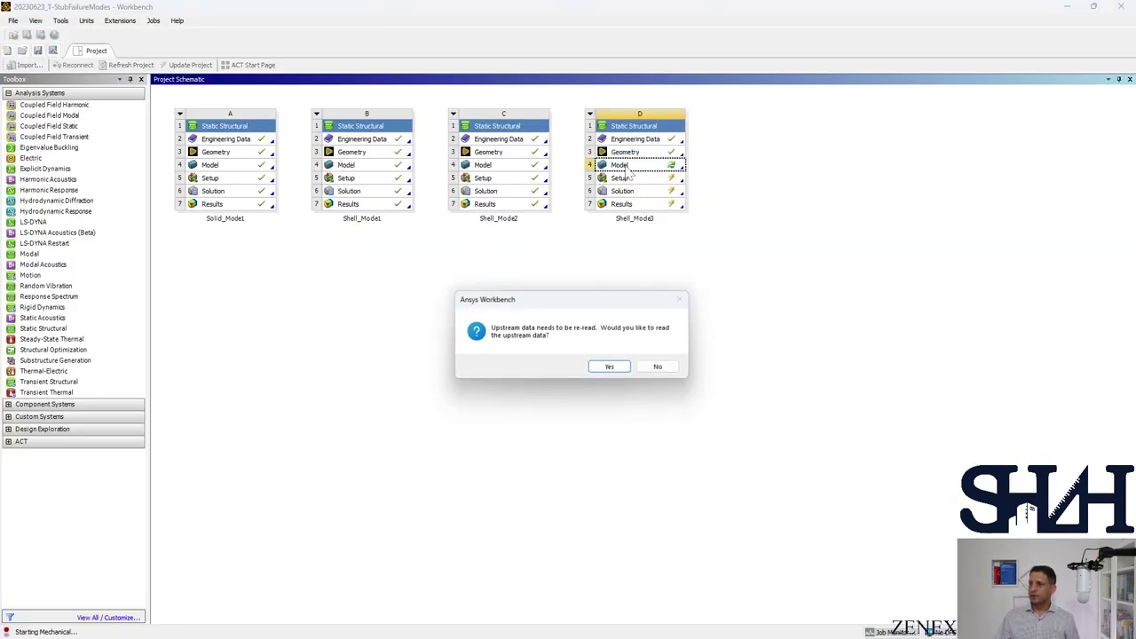
left_click(609, 368)
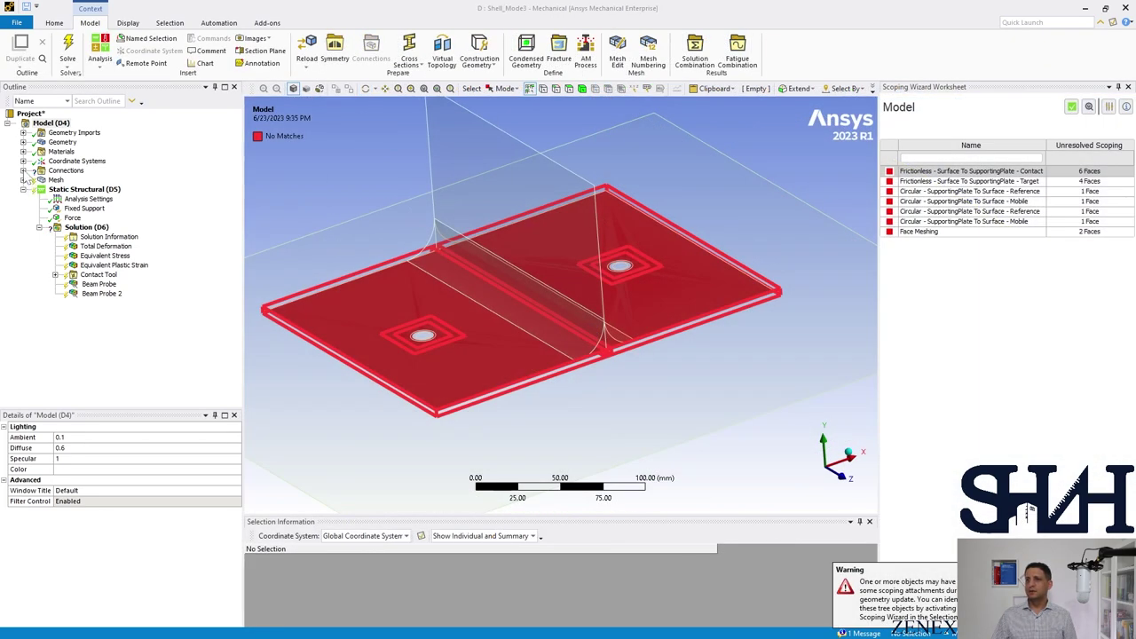
- Expand the model's connections and open the Frictionless - Surface To SupportingPlate contact for rescoping
left_click(23, 171)
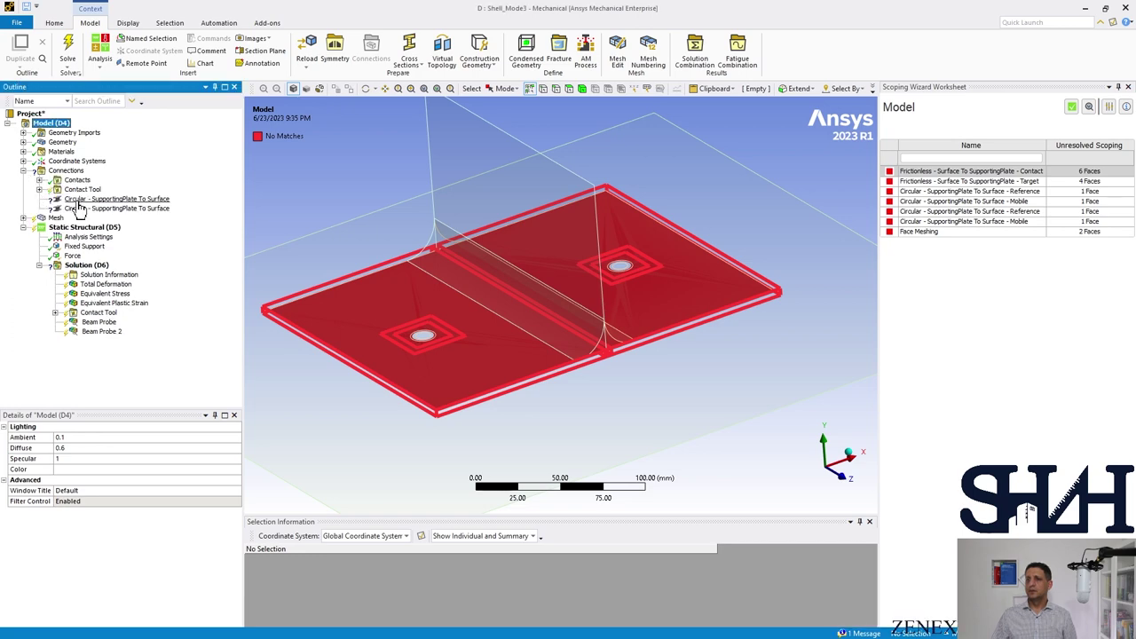
left_click(78, 200)
left_click(39, 180)
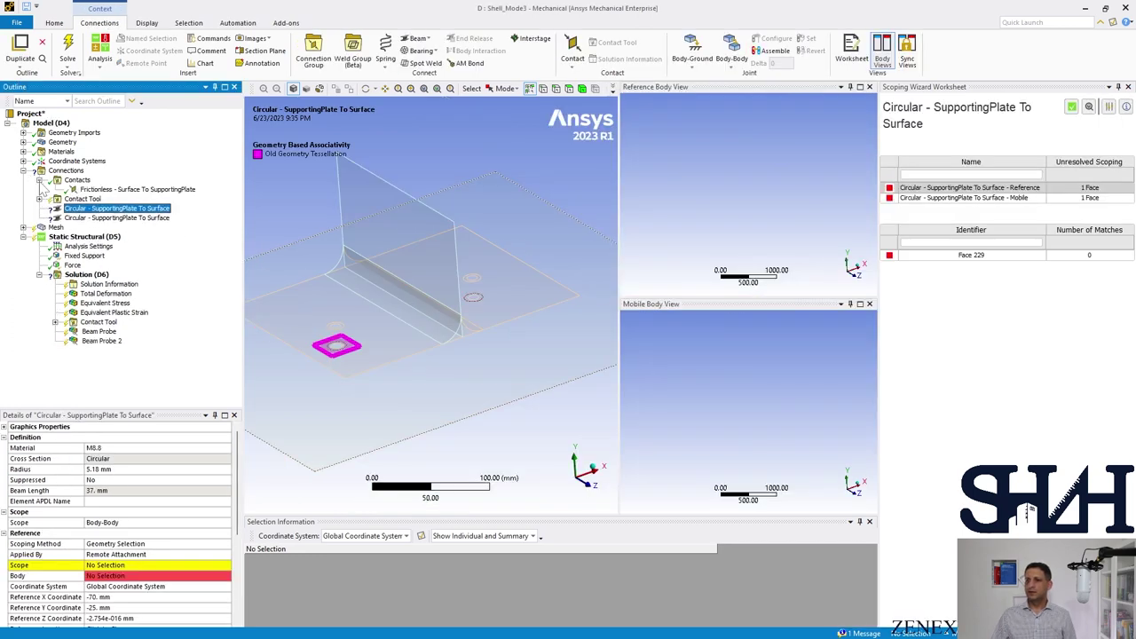
left_click(112, 190)
- Hide the SupportingPlate body to expose the underside of the T-stub flange
middle_click_drag(307, 233, 338, 296)
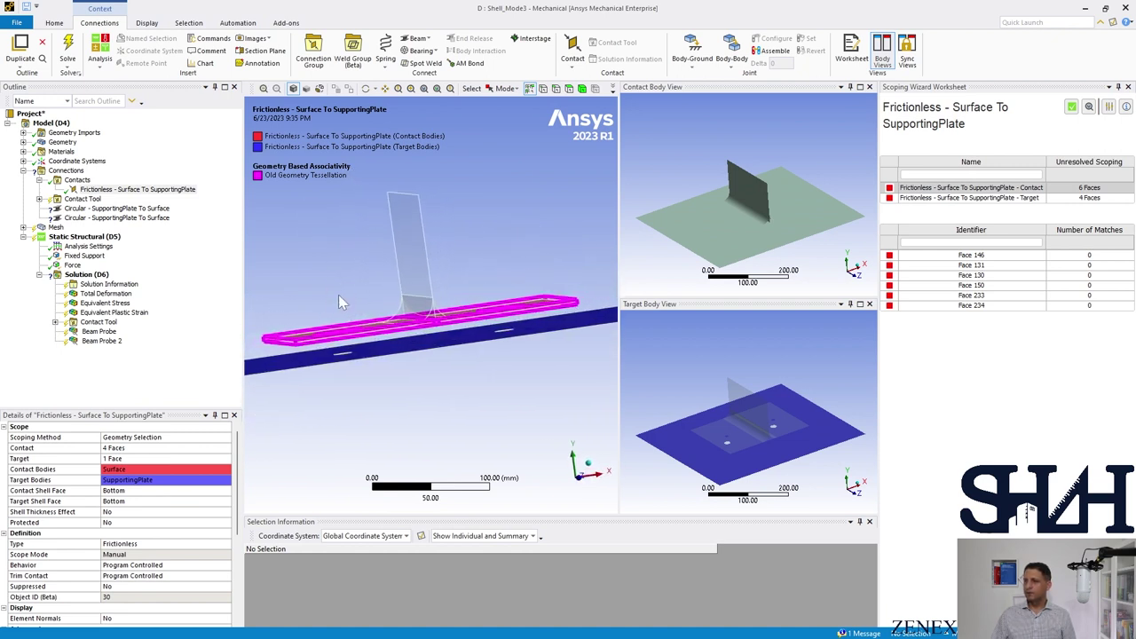
left_click(581, 483)
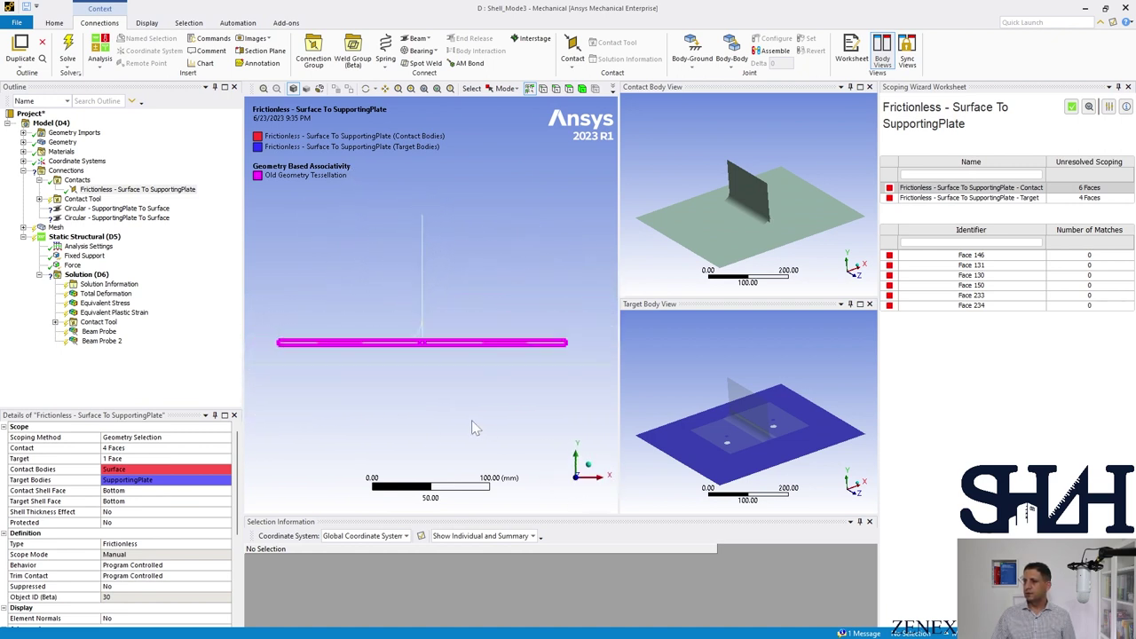
middle_click_drag(399, 373, 399, 380)
right_click(395, 364)
left_click(433, 147)
- Add the flange's ring face around the bolt hole on the negative X side to the frictionless contact's Contact scope
middle_click_drag(407, 177, 378, 342)
scroll(373, 341, "up", 5)
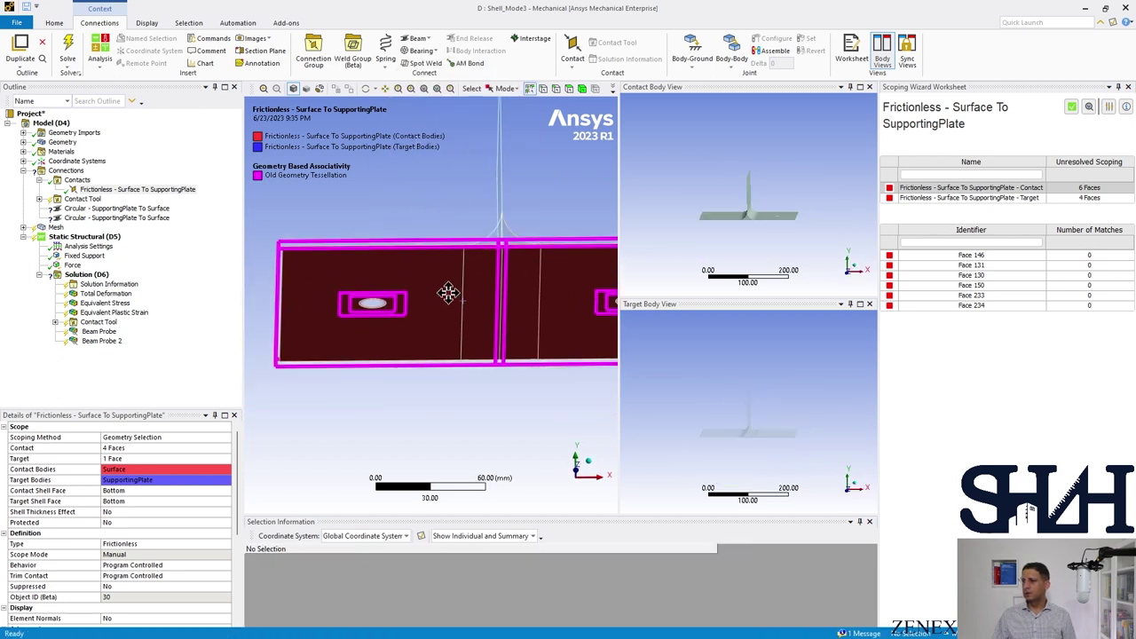
left_click(404, 271)
left_click(406, 270)
left_click(414, 243)
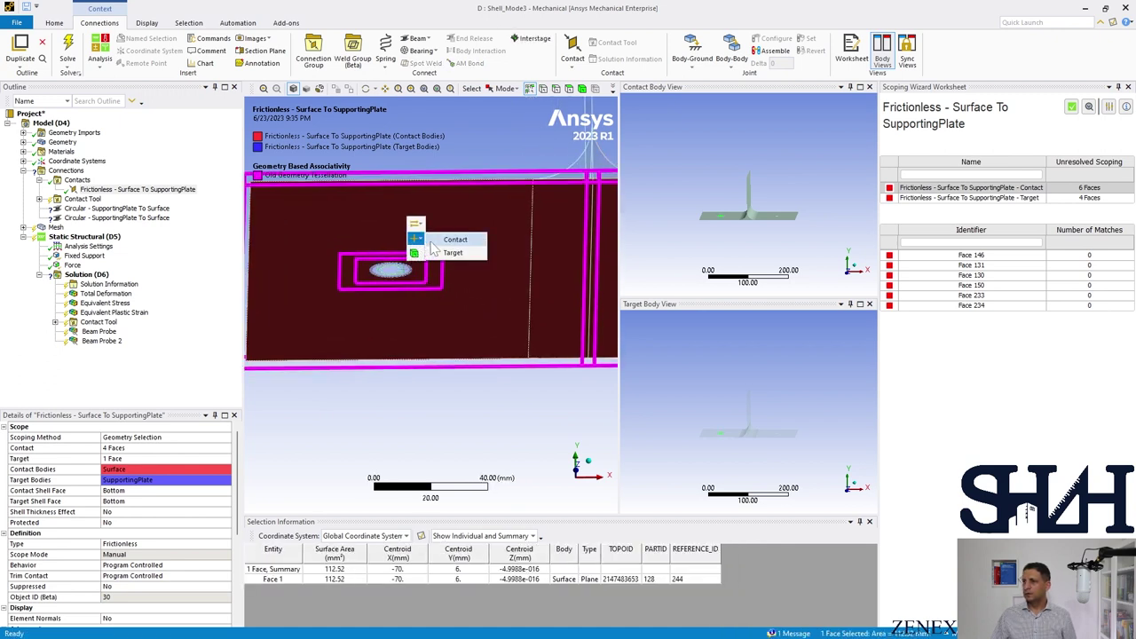
left_click(417, 239)
- Add the flange's ring face around the bolt hole on the positive X side to the frictionless contact's Contact scope
scroll(443, 311, "down", 2)
scroll(404, 315, "up", 4)
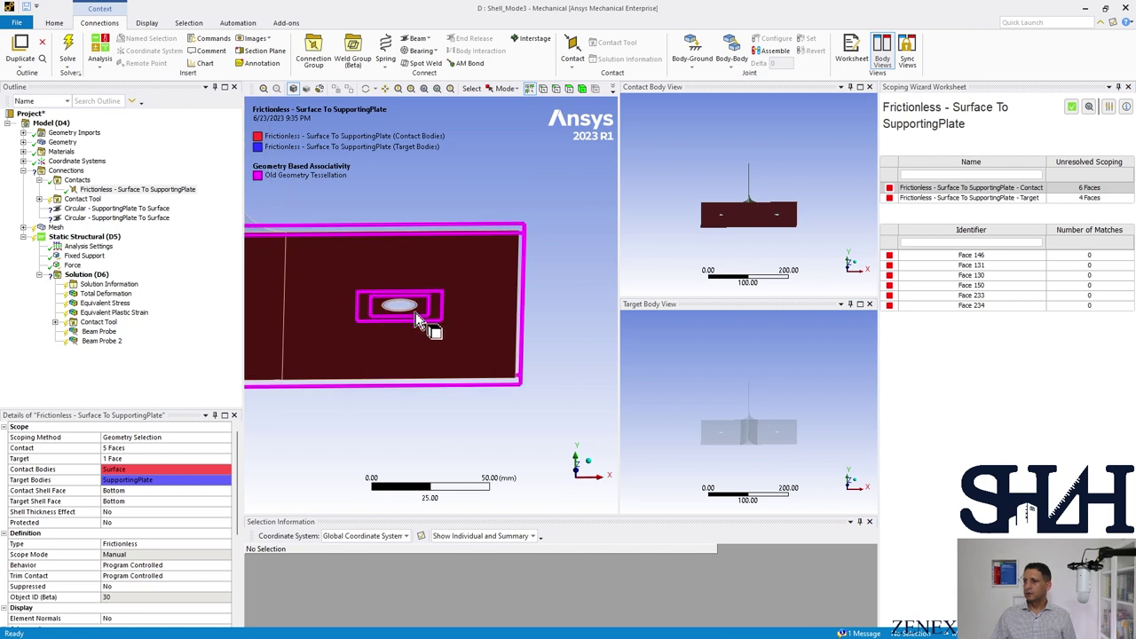
left_click(401, 308)
mouse_move(398, 253)
left_click(432, 264)
- Invert the body visibility to show only the SupportingPlate, with its upper face and bolt holes in view
scroll(443, 320, "down", 1)
scroll(441, 315, "down", 3)
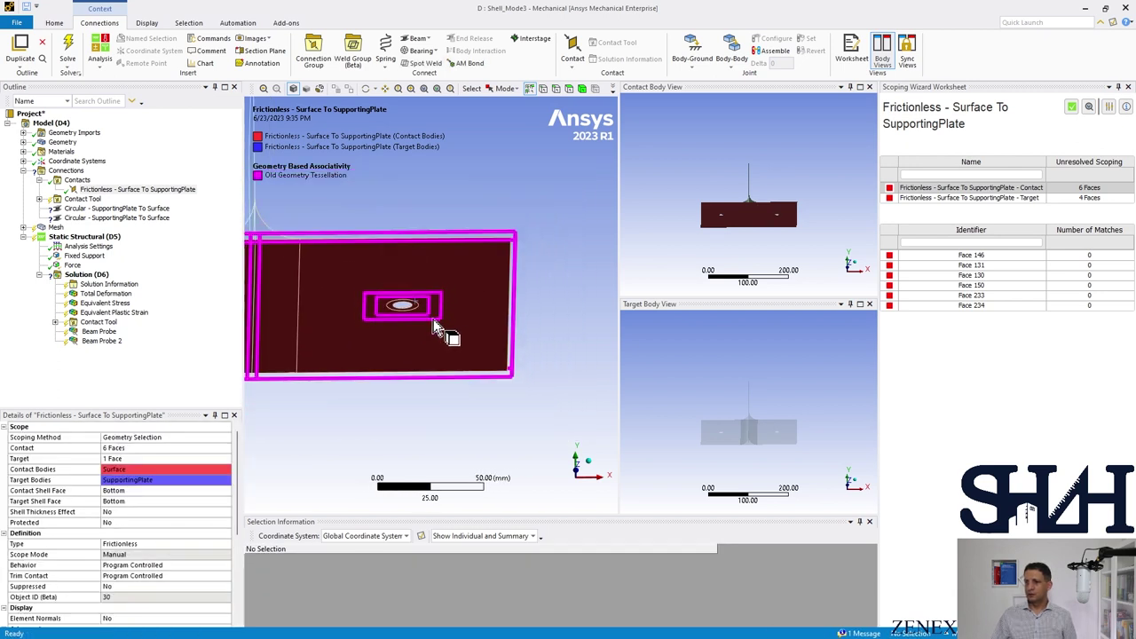
right_click(447, 348)
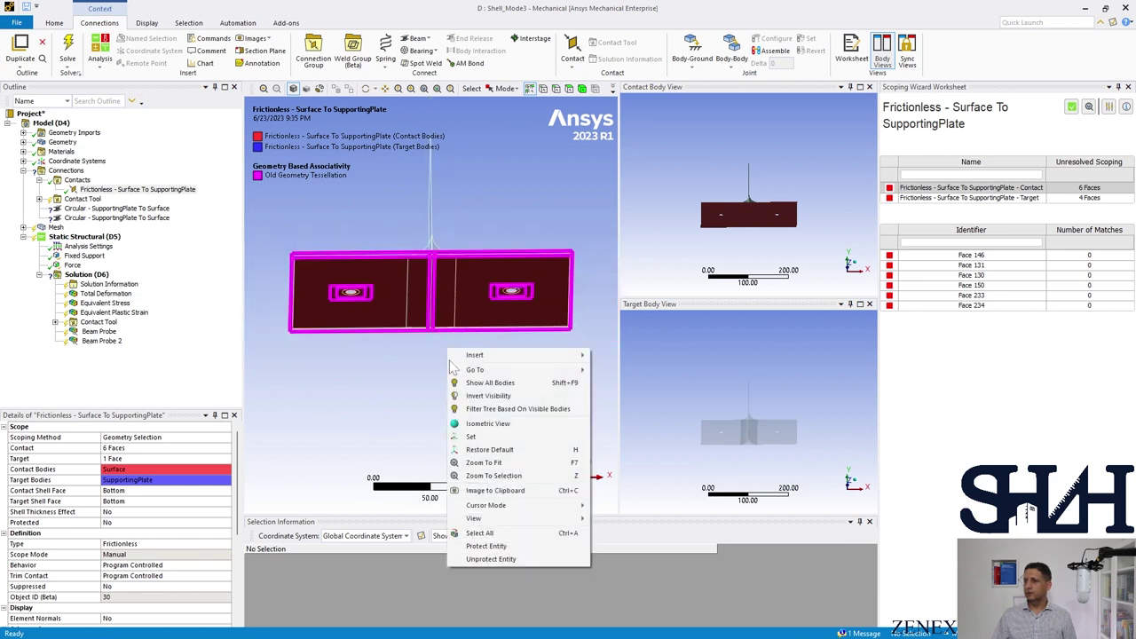
left_click(459, 397)
middle_click_drag(434, 328, 424, 361)
left_click_drag(424, 362, 363, 342)
scroll(362, 342, "up", 1)
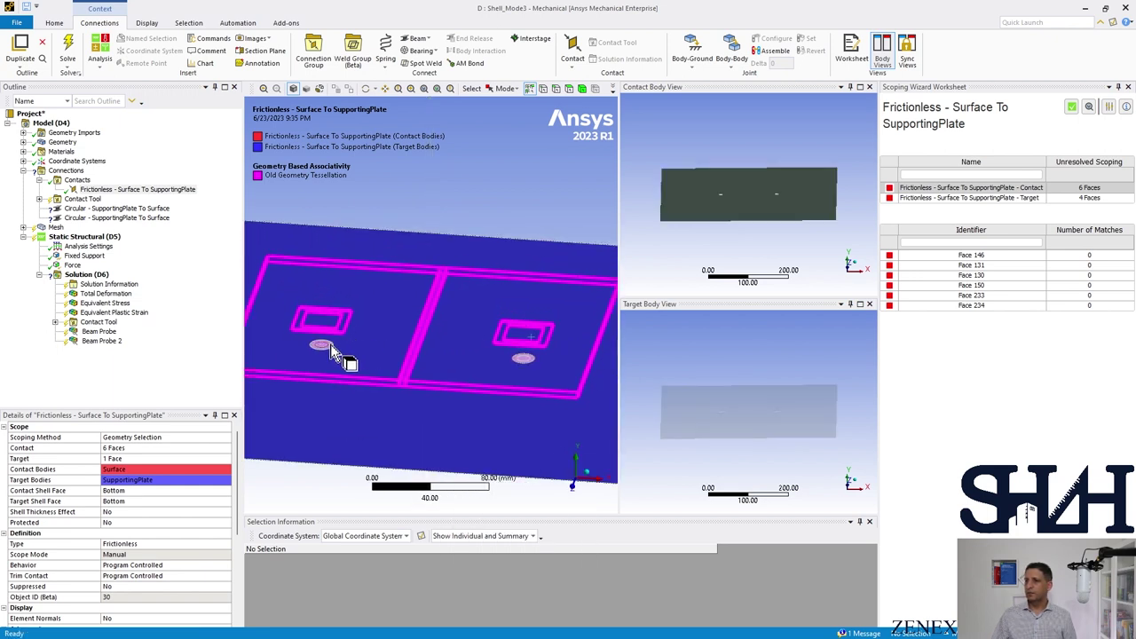
- Add the SupportingPlate's ring faces around both bolt holes to the frictionless contact's Target scope
left_click(329, 344)
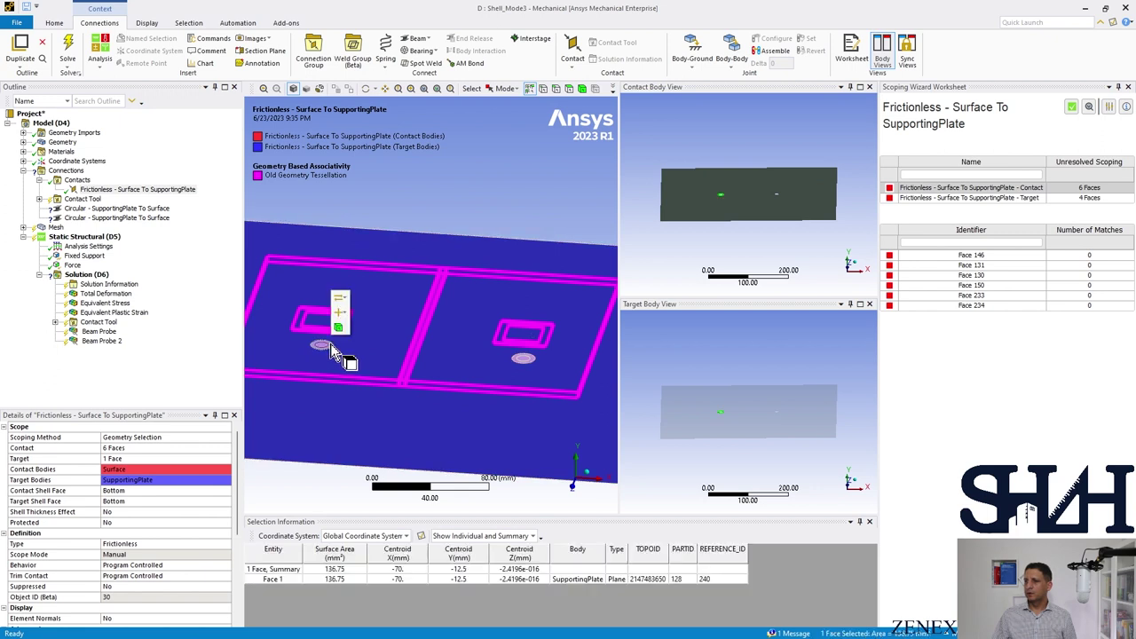
left_click(524, 366, "ctrl")
left_click_drag(520, 363, 448, 358)
mouse_move(448, 358)
middle_mouse_down("ctrl")
mouse_move(433, 322)
mouse_move(439, 368)
middle_mouse_up("ctrl")
mouse_move(456, 330)
left_click(499, 347)
scroll(423, 366, "down", 3)
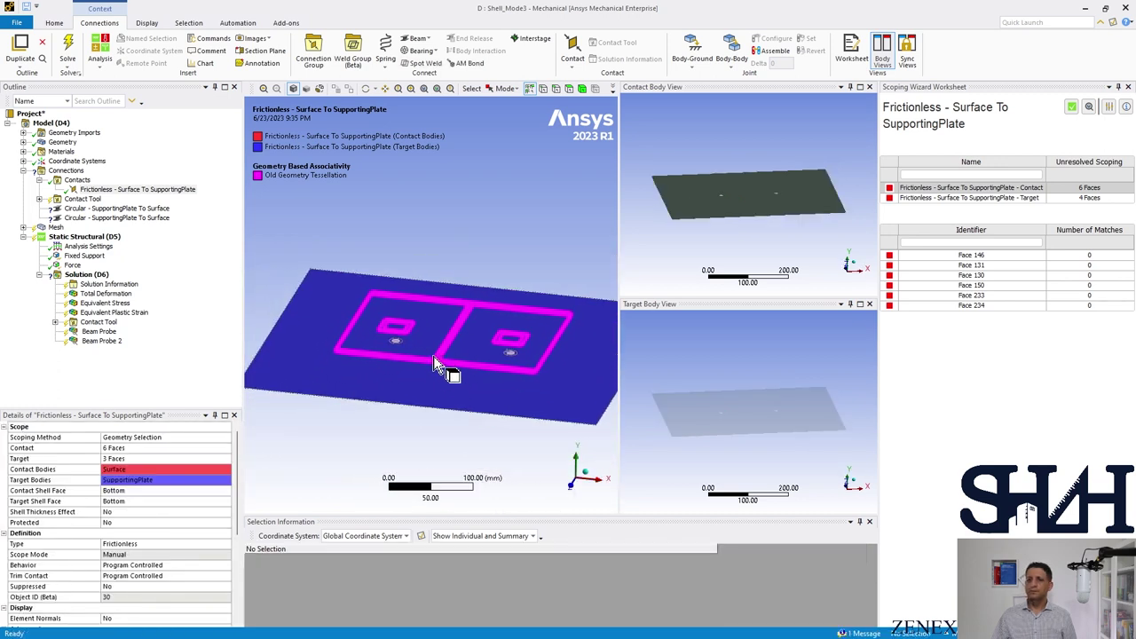
- Select the first circular beam, on the negative X side, and show all bodies
left_click(78, 217)
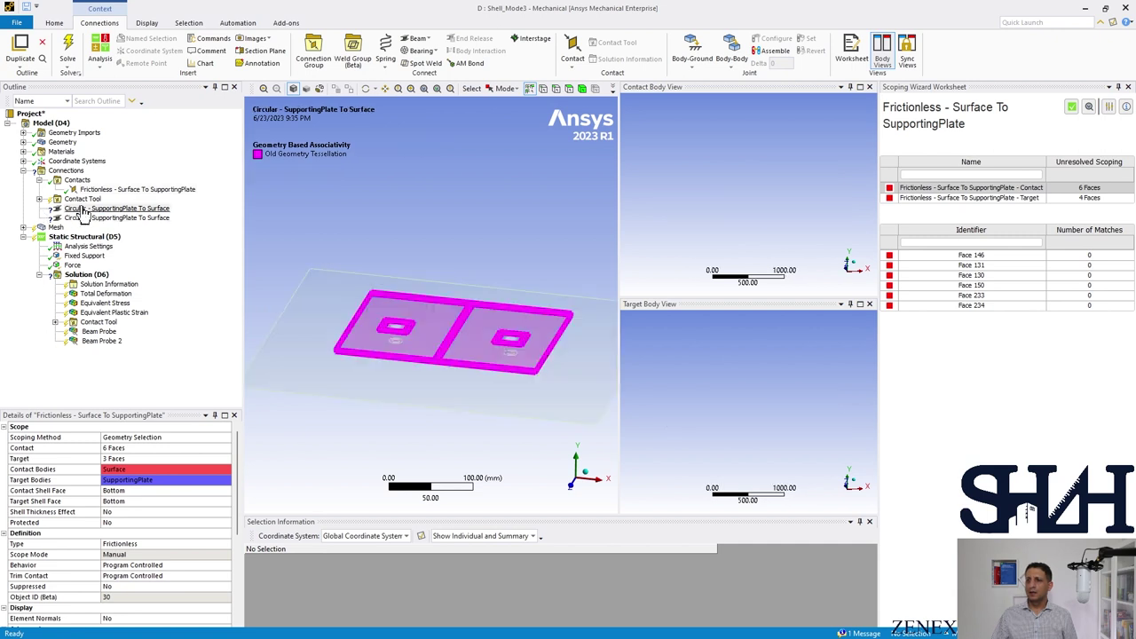
right_click(417, 233)
left_click(448, 270)
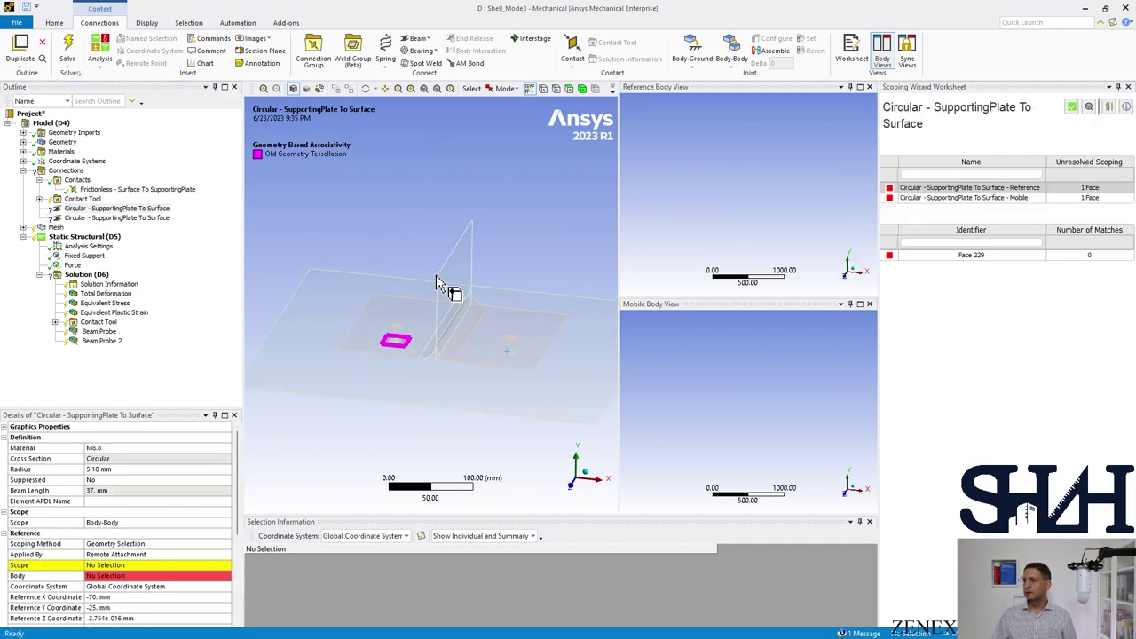
- Scope the first beam's Mobile side to the flange's circular bolt hole edge of 4.5 mm radius
scroll(385, 334, "up", 3)
middle_click_drag(385, 341, 474, 337, "ctrl")
scroll(476, 342, "up", 2)
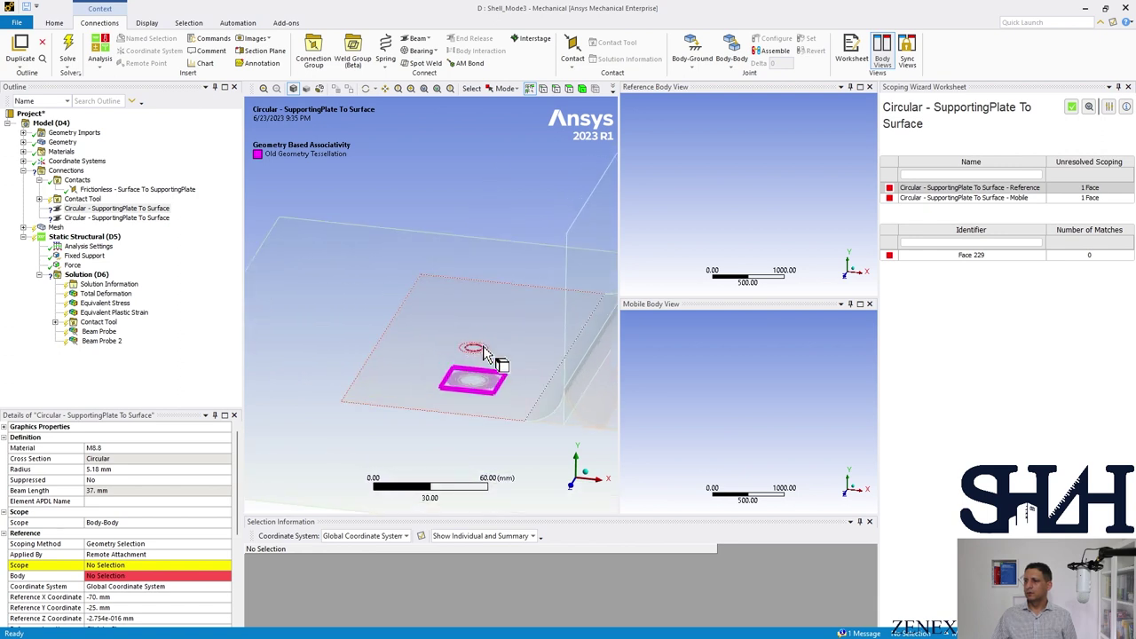
left_click(473, 347)
scroll(142, 504, "down", 5)
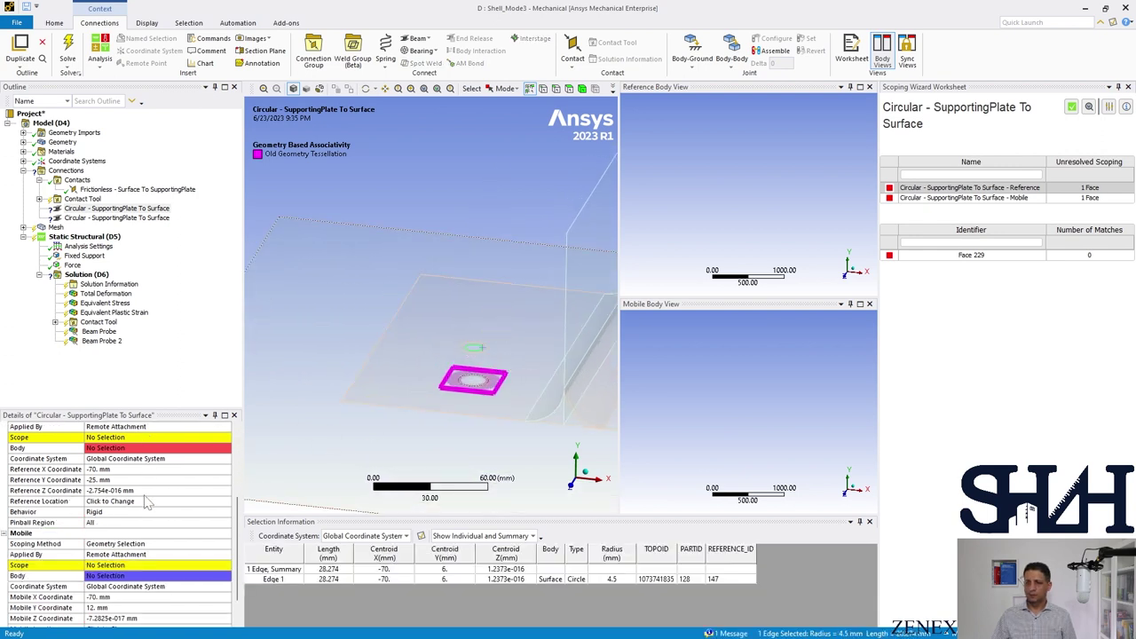
left_click(107, 534)
left_click(110, 534)
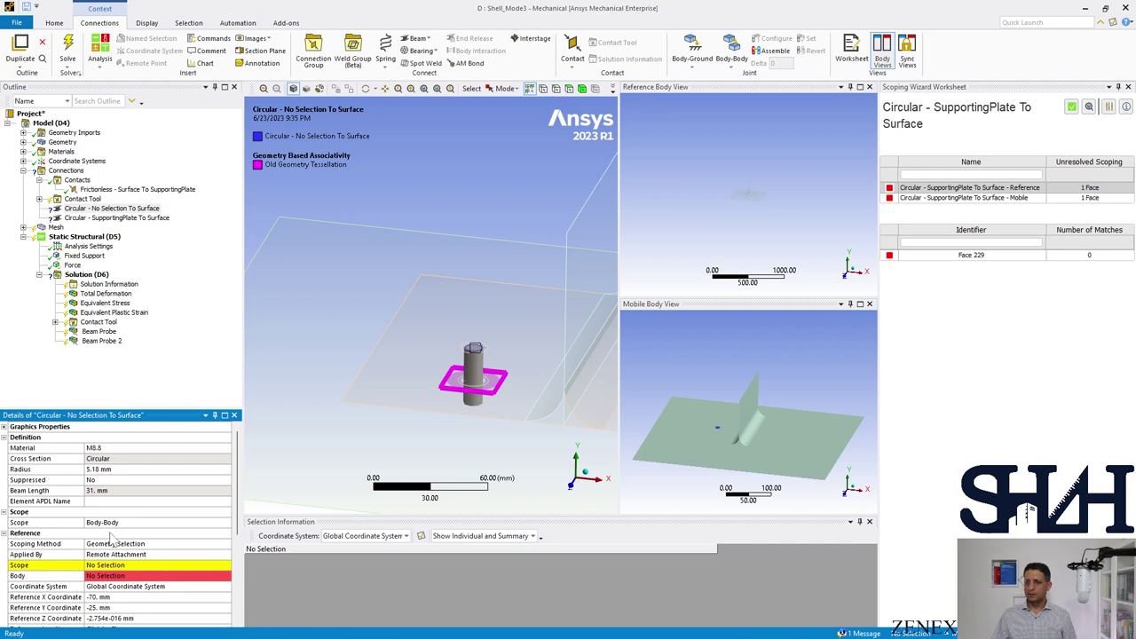
- Scope the first beam's Mobile side to the flange's ring face around its bolt hole
scroll(111, 541, "down", 5)
scroll(449, 368, "up", 5)
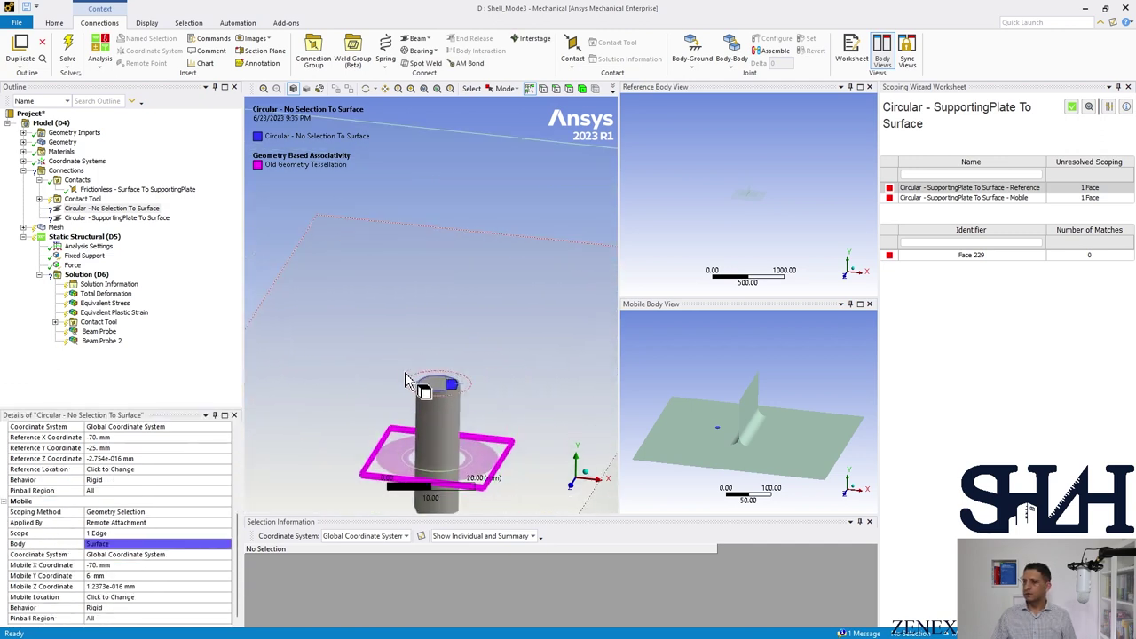
left_click(421, 380)
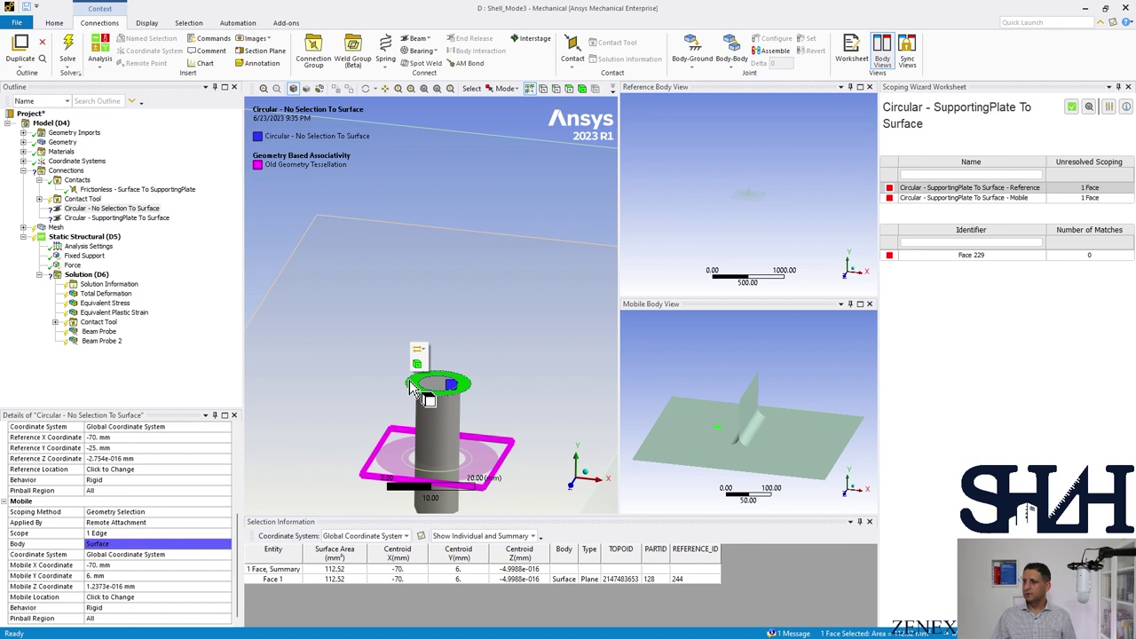
left_click(104, 534)
left_click(106, 534)
- Scope the first beam's Reference side to the SupportingPlate's inner ring face around the bolt hole
middle_click_drag(373, 442, 395, 387)
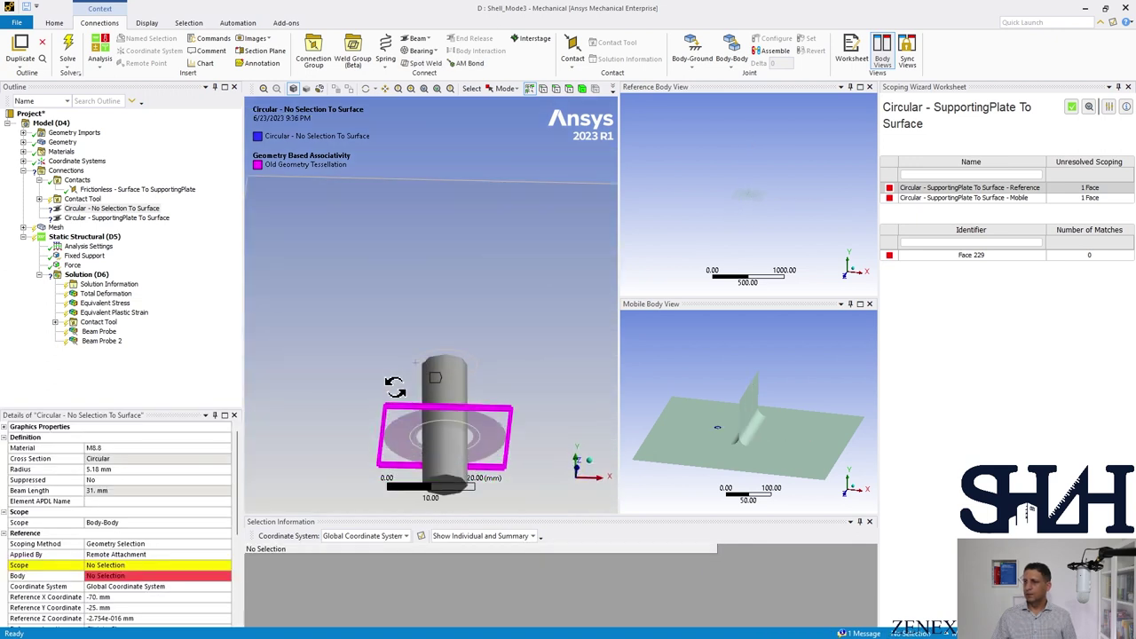
left_click(426, 436)
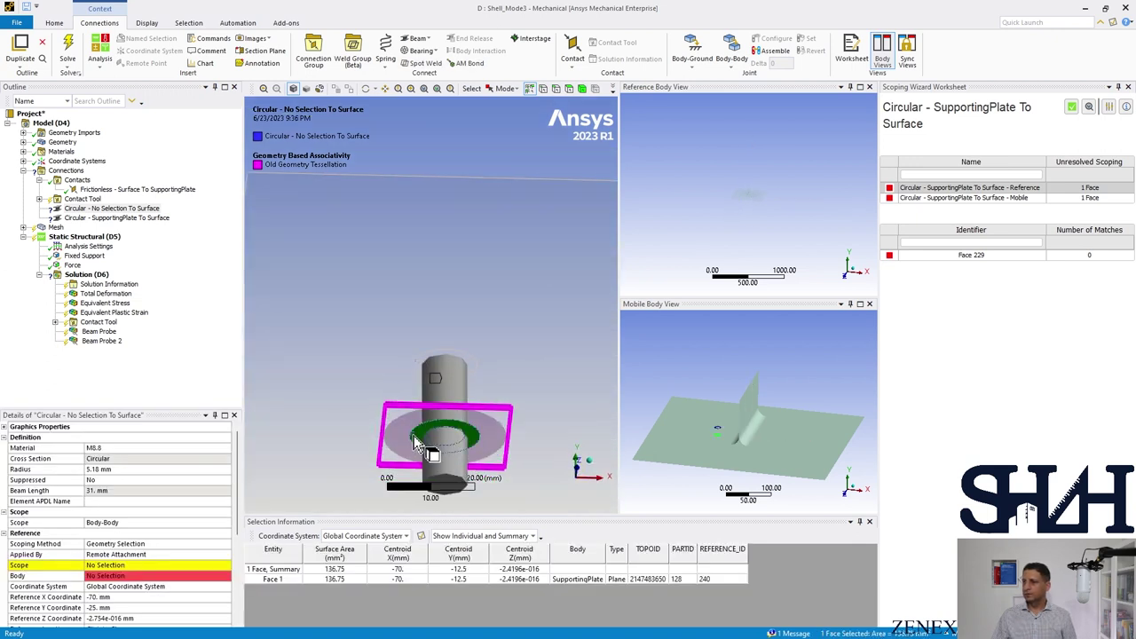
left_click(99, 565)
left_click(100, 565)
- Set the first beam's Reference Y coordinate to -25 mm and its Mobile Y coordinate to 12 mm
scroll(106, 551, "down", 5)
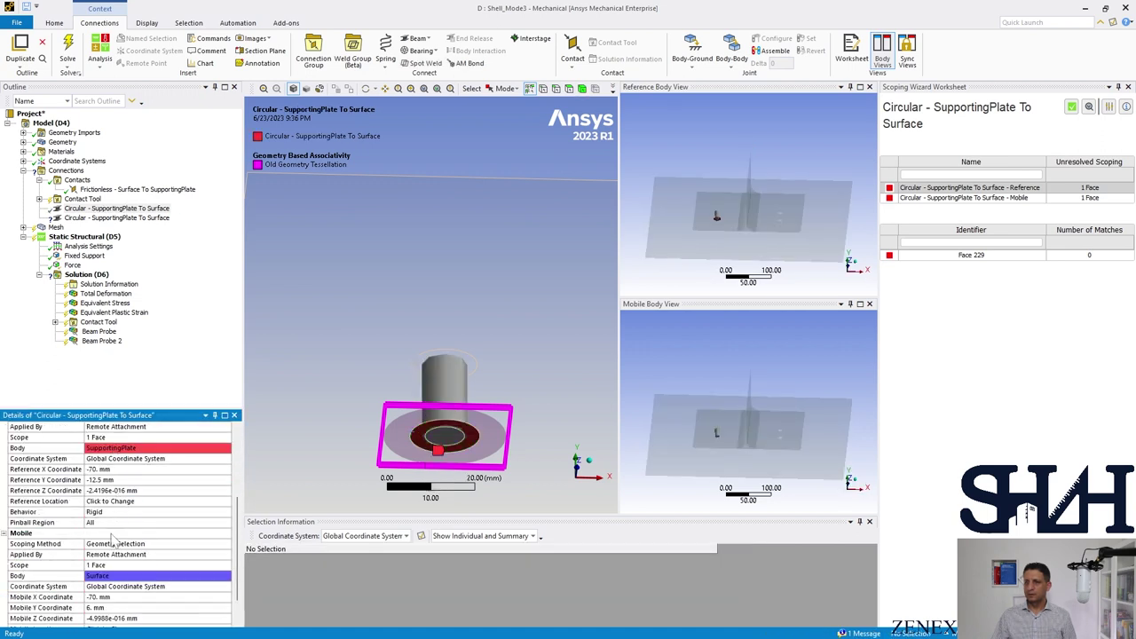
left_click(123, 451)
type("-25")
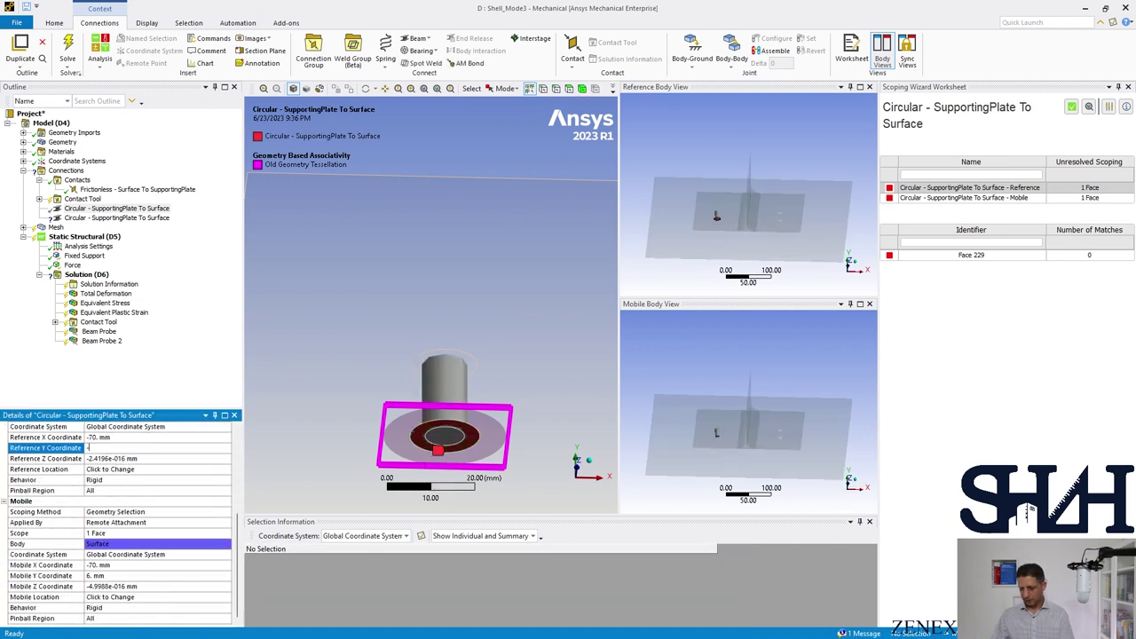
key("Return")
scroll(120, 514, "down", 3)
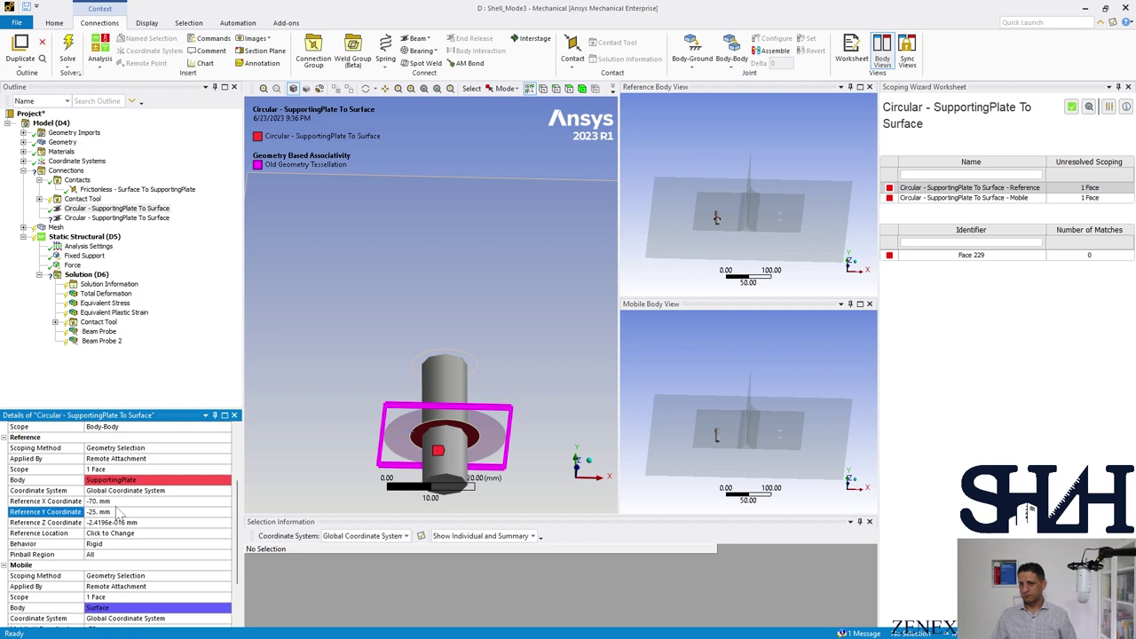
scroll(130, 530, "down", 2)
left_click(113, 575)
type("12")
key("Return")
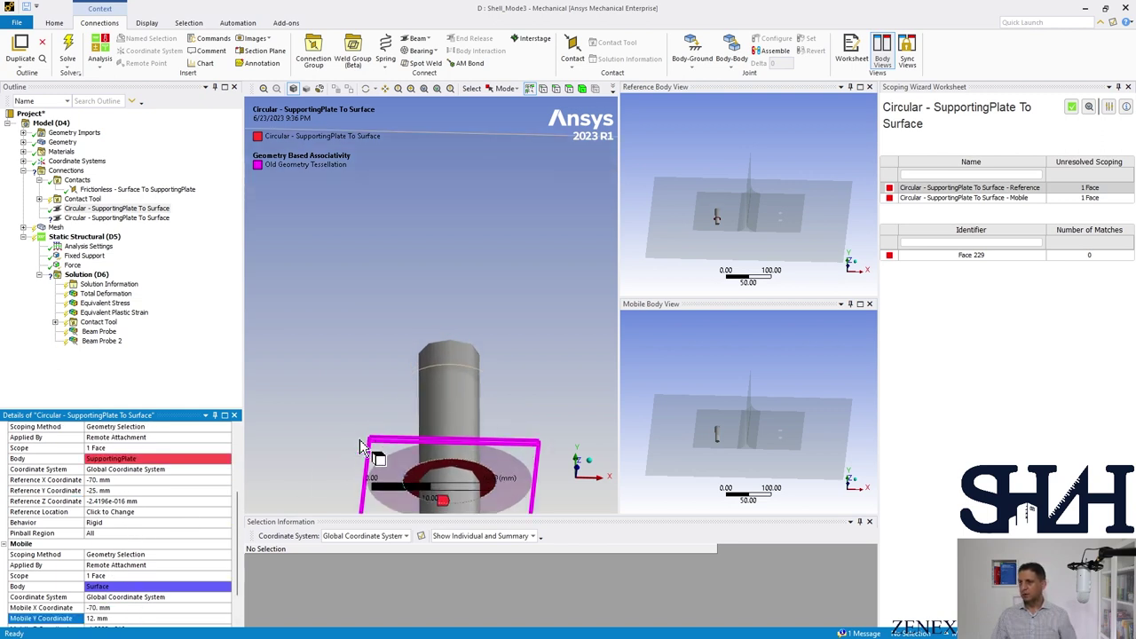
scroll(116, 506, "up", 4)
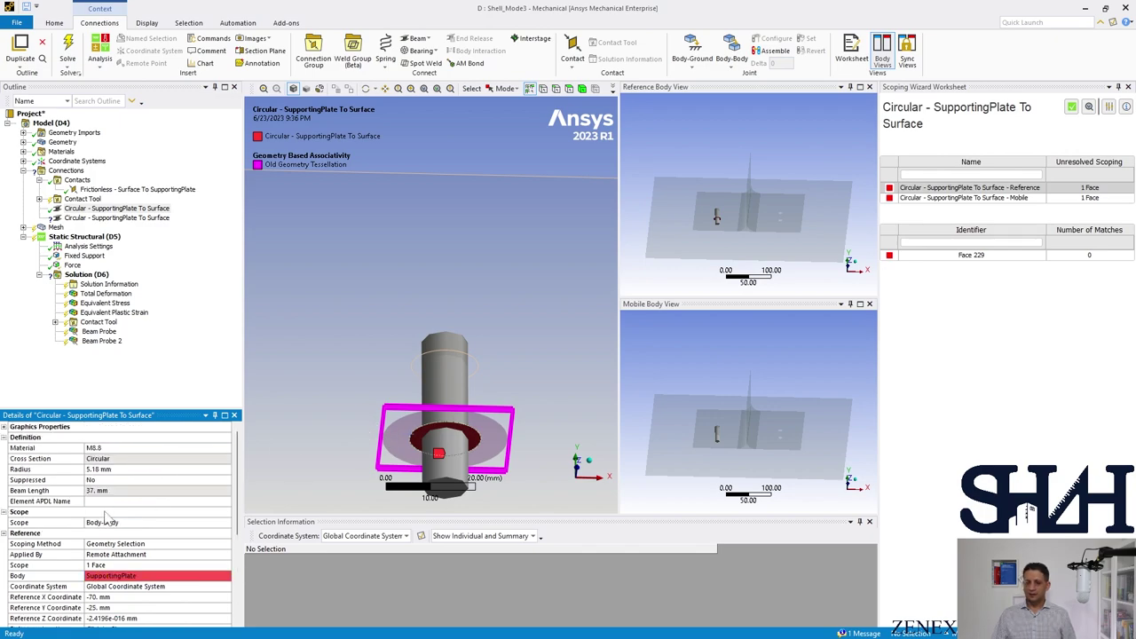
- Switch to the Mathcad Prime worksheet and replace the bolt's stress area A_s to recalculate the radius r for the smaller bolt
key("alt+Tab")
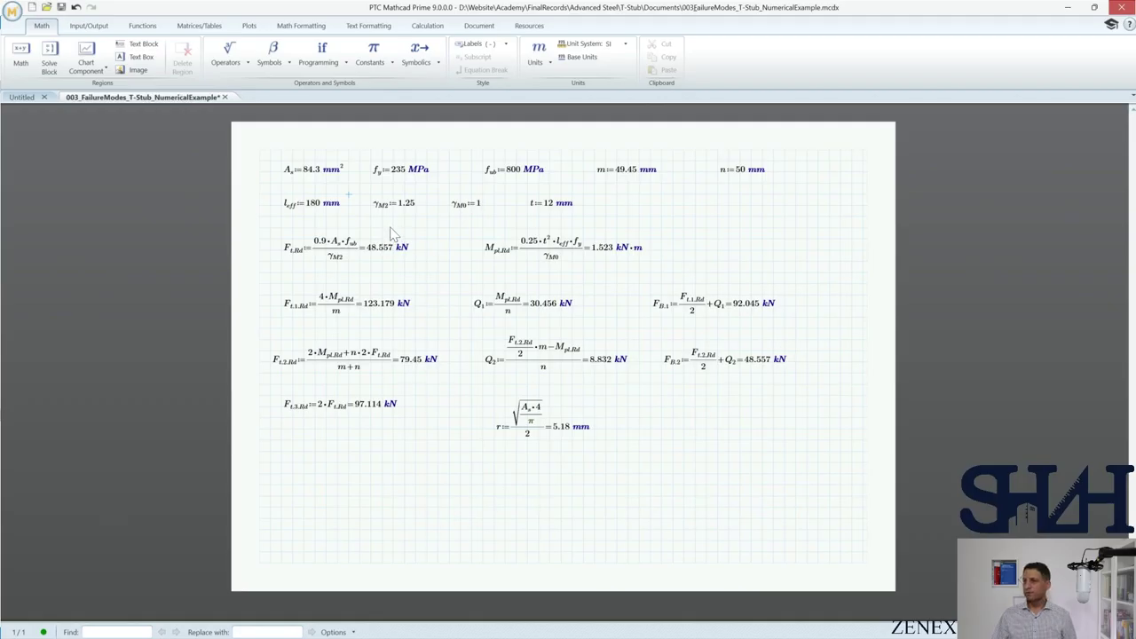
double_click(313, 172)
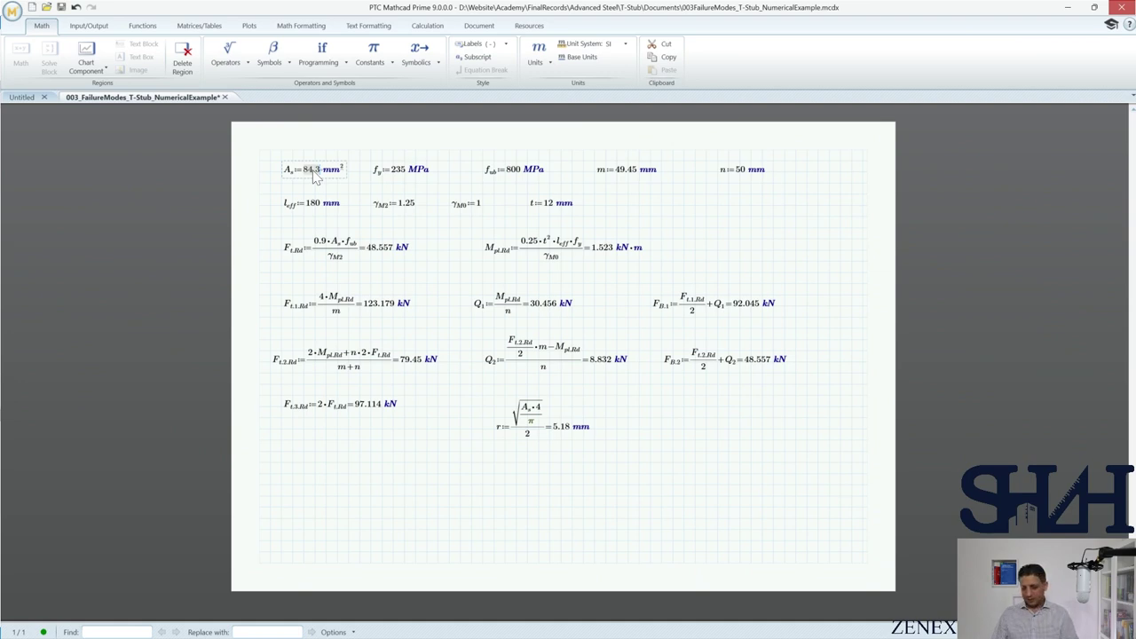
type("36")
key("Return")
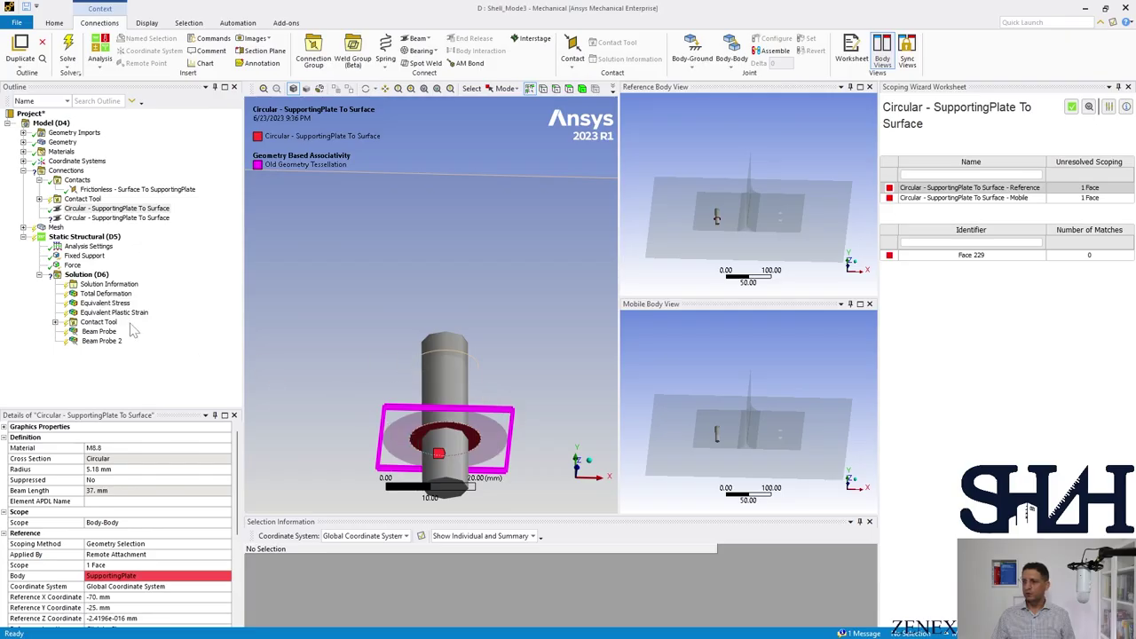
- Set the first circular beam's radius to 3.41 mm in Ansys Mechanical
left_click(97, 469)
type("3.41")
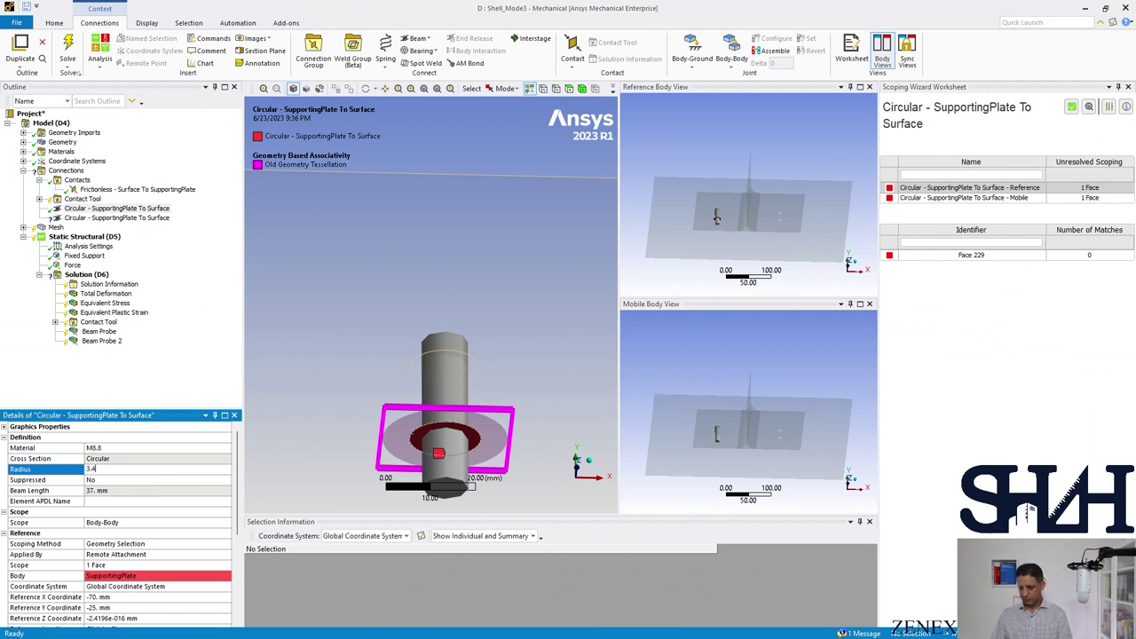
key("Return")
- Scope the second circular beam's Mobile side to the flange's ring face around the bolt hole on the positive X side
middle_click_drag(376, 317, 355, 381)
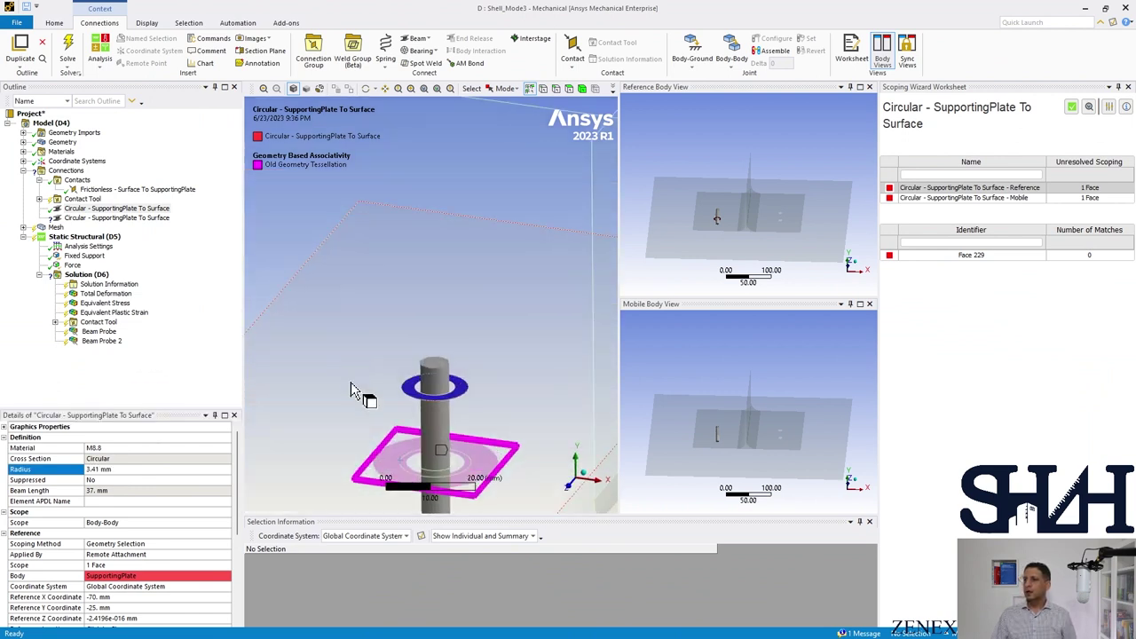
scroll(359, 389, "down", 3)
middle_click_drag(477, 393, 284, 375, "ctrl")
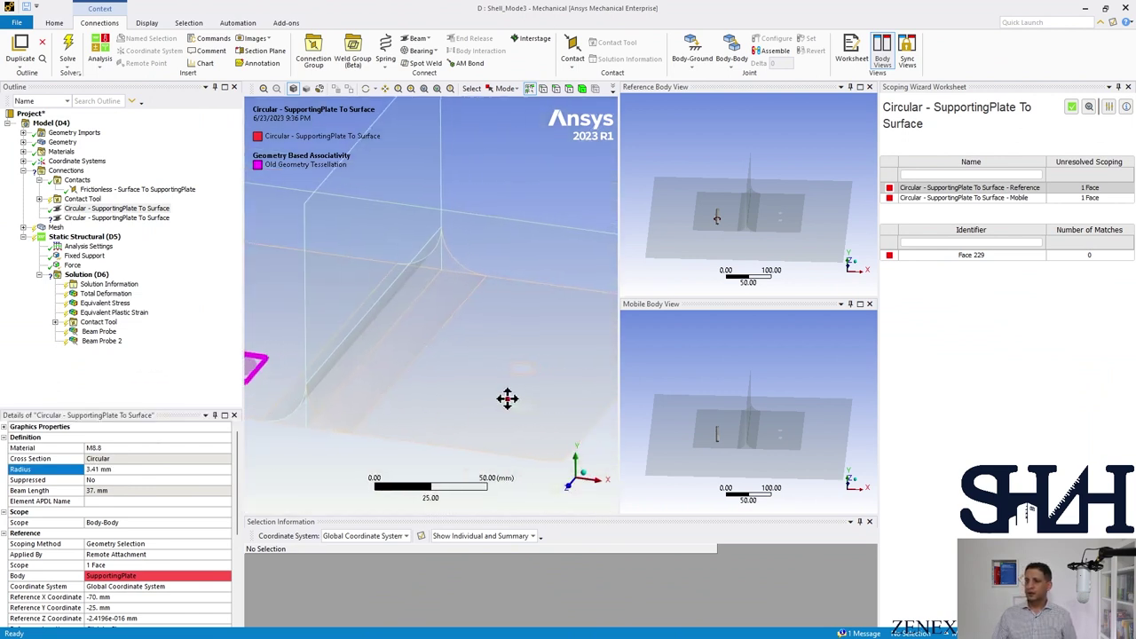
left_click(97, 218)
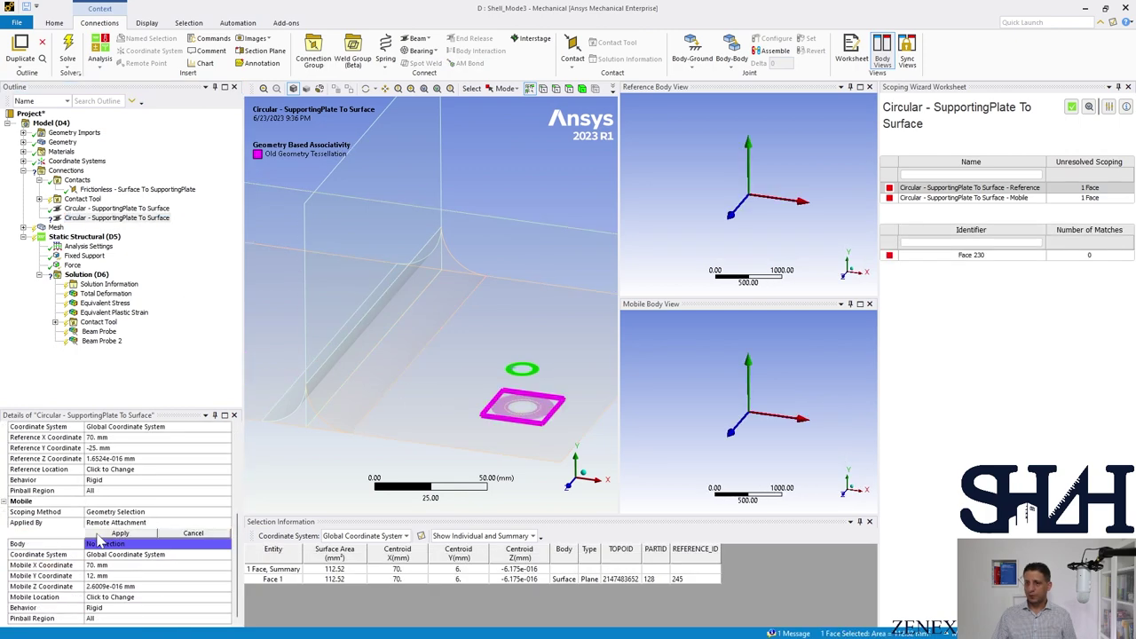
left_click(102, 535)
left_click(101, 535)
- Scope the second beam's Reference side to the SupportingPlate's inner ring face around the positive X bolt hole
middle_click_drag(411, 469, 480, 390)
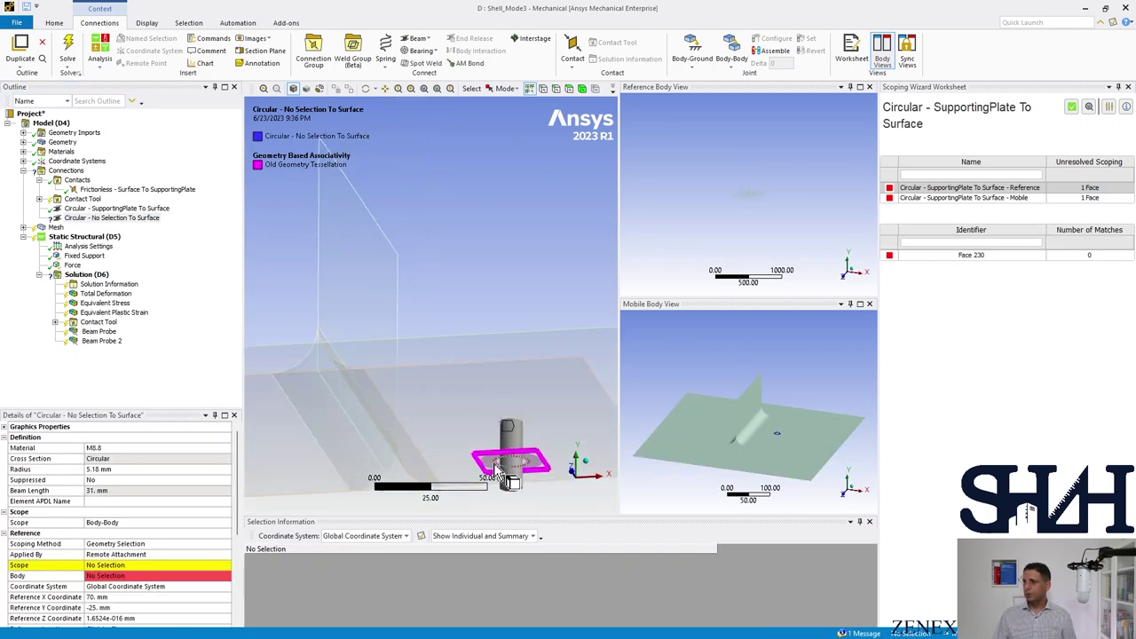
left_click(501, 464)
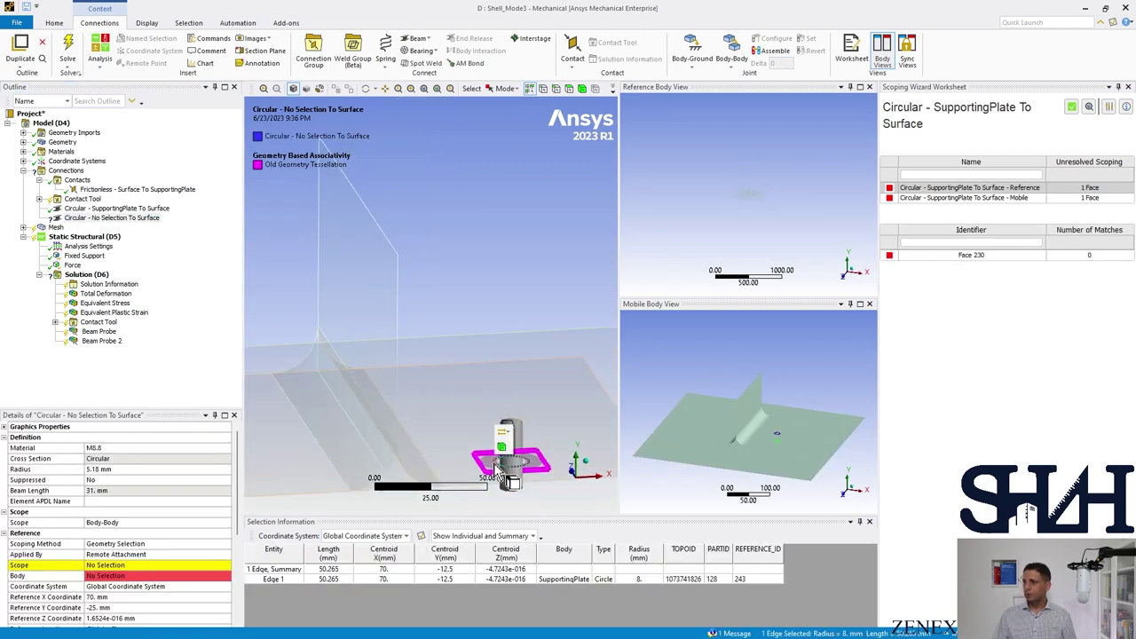
left_click(104, 575)
left_click(100, 575)
- Set the second beam's Reference Y coordinate to -25 mm and its Mobile Y coordinate to 12 mm
scroll(110, 533, "down", 1)
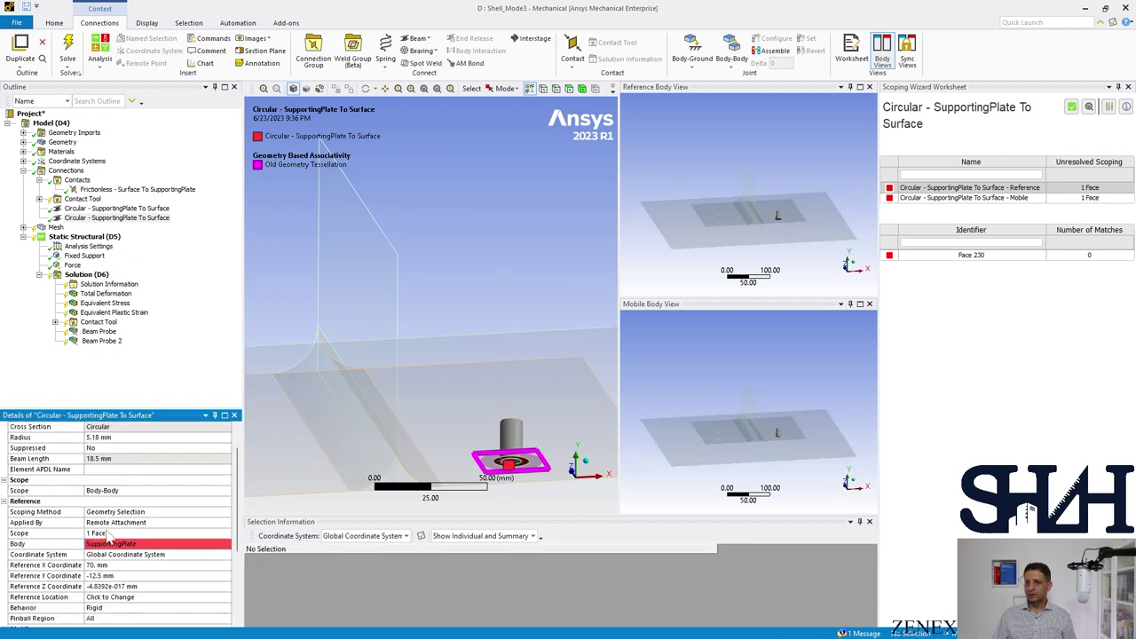
left_click(110, 575)
type("-25")
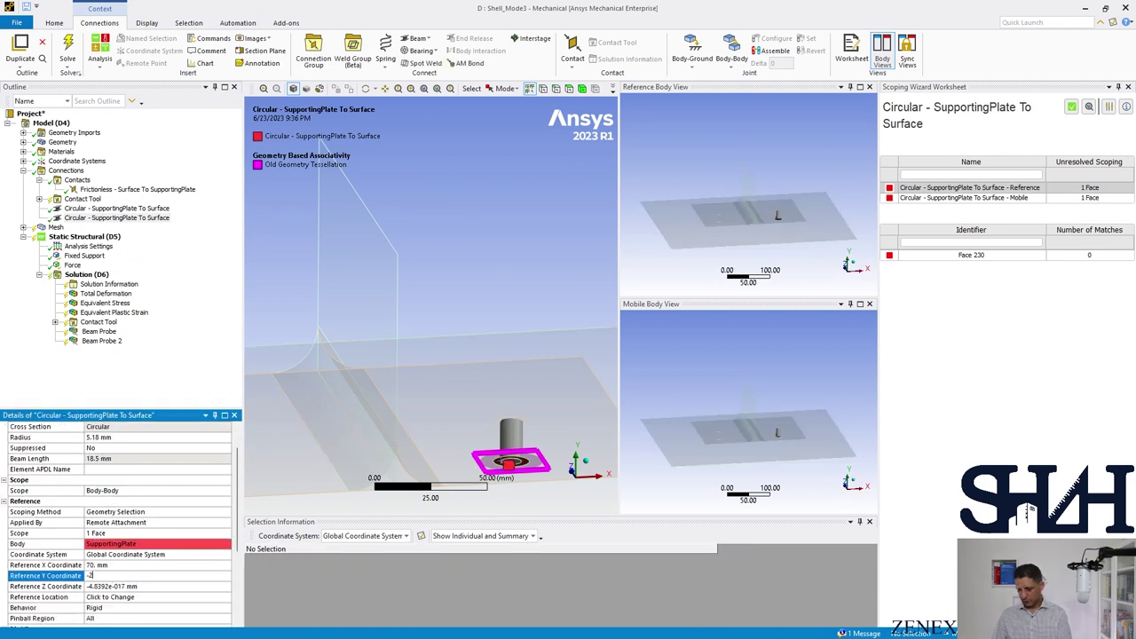
key("Return")
scroll(118, 599, "down", 4)
left_click(111, 575)
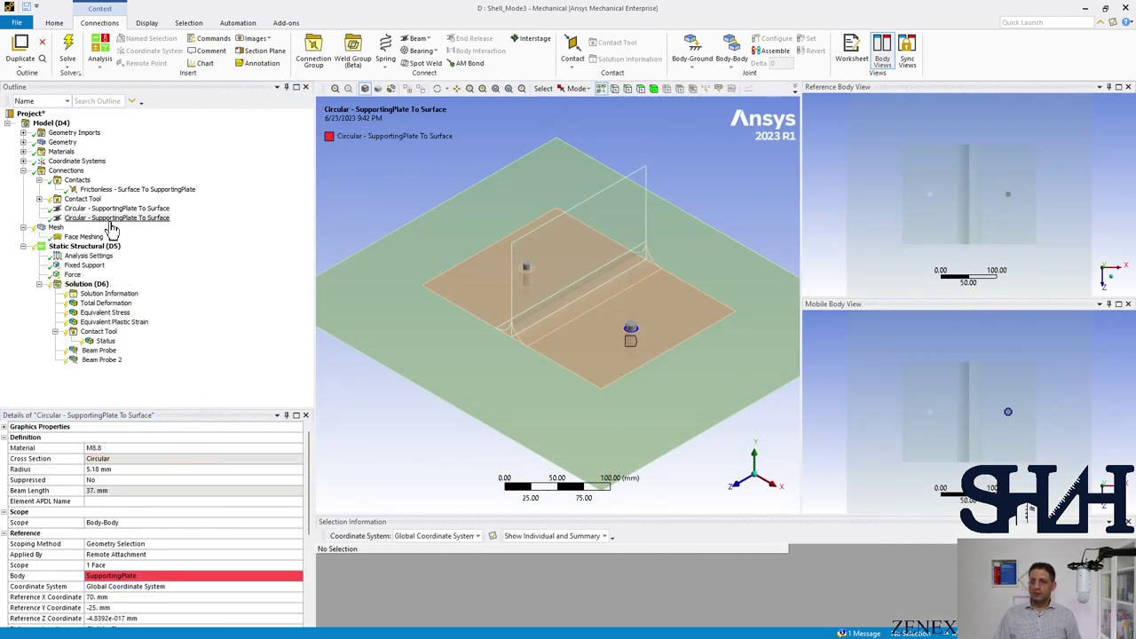
- Set the radius of the second circular beam to 3.41 mm
left_click(114, 217)
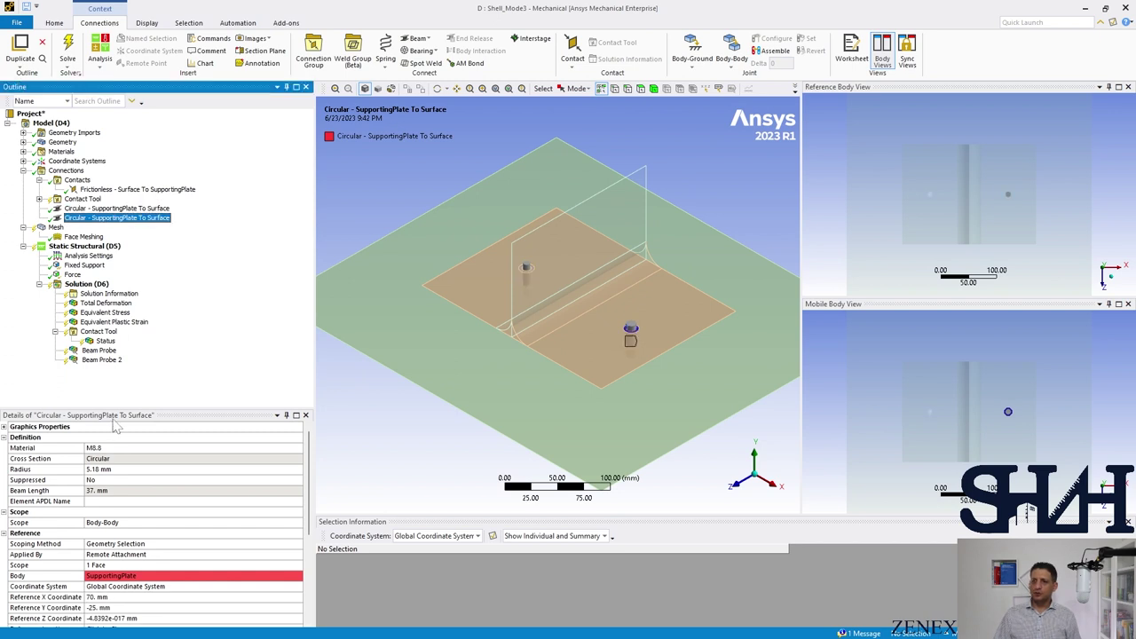
left_click(124, 470)
type("3.41")
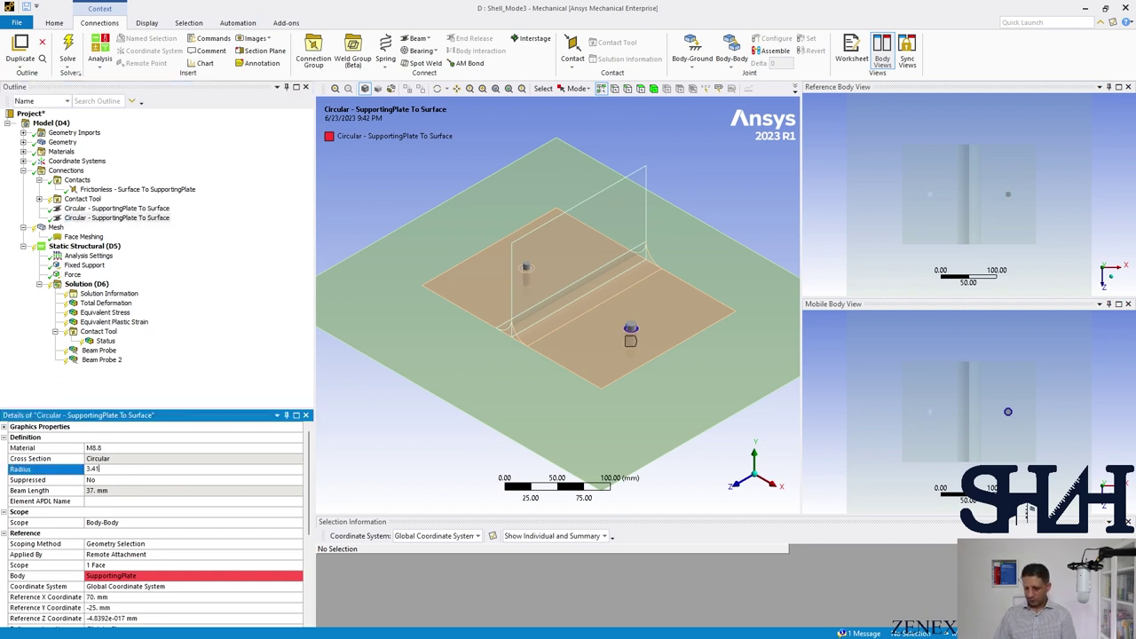
key("Return")
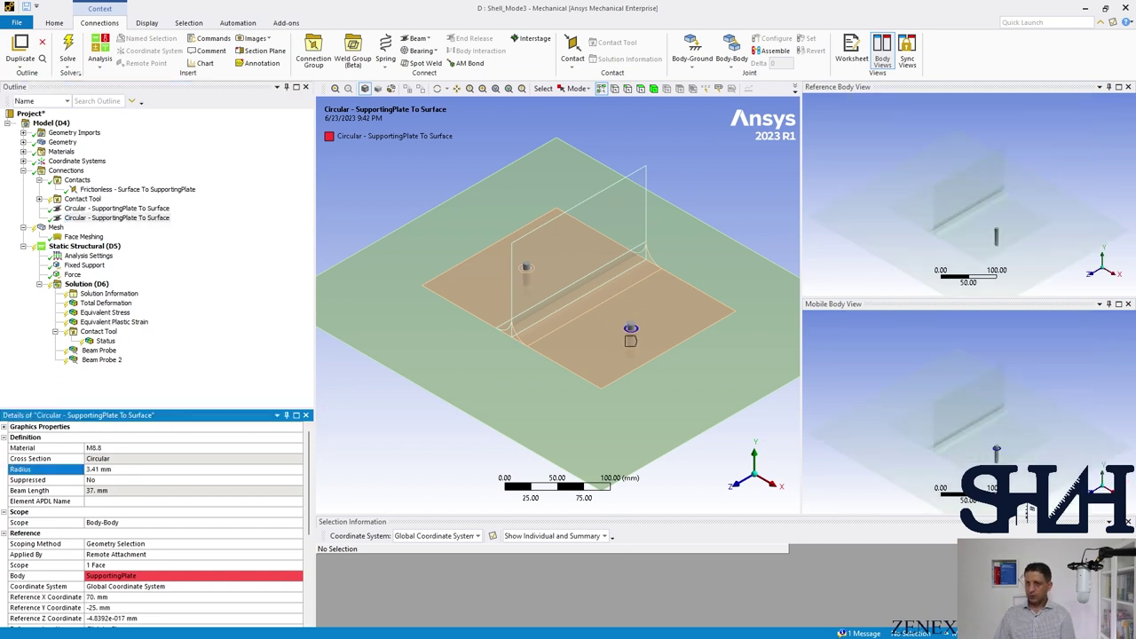
- Box-select all ten faces of the T-stub in a front view and apply them as the Face Meshing geometry
left_click(84, 238)
middle_click_drag(429, 397, 560, 353)
left_click(1073, 458)
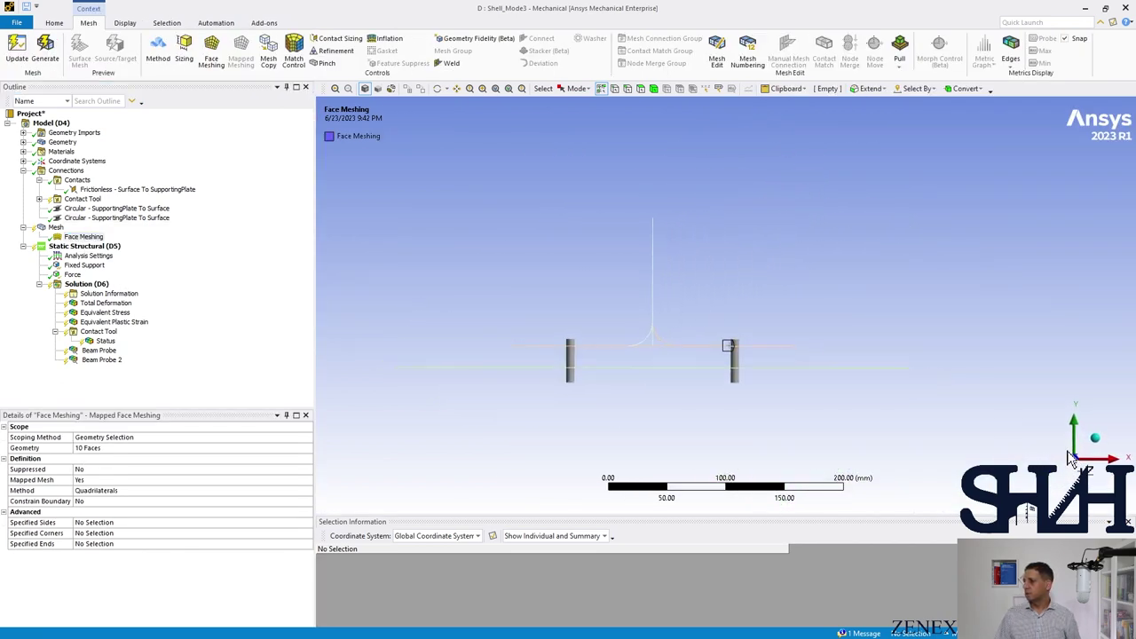
left_click(578, 89)
left_click(588, 116)
left_click_drag(442, 176, 839, 363)
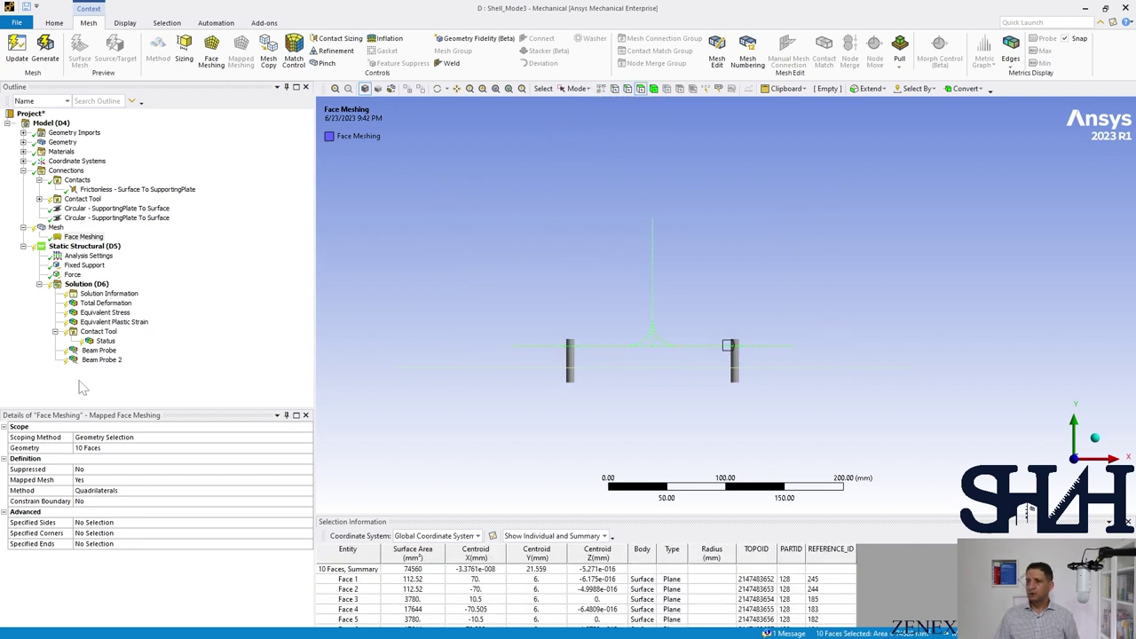
left_click(86, 451)
left_click(87, 451)
- Generate the mesh for the whole model
middle_click_drag(477, 282, 475, 309)
right_click(56, 228)
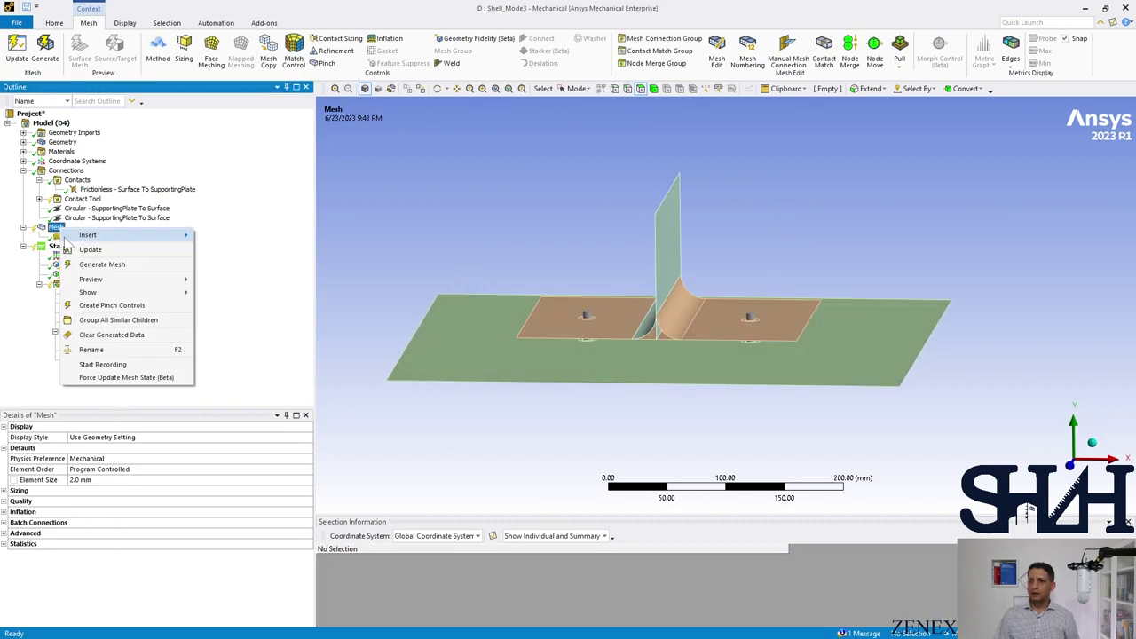
left_click(89, 264)
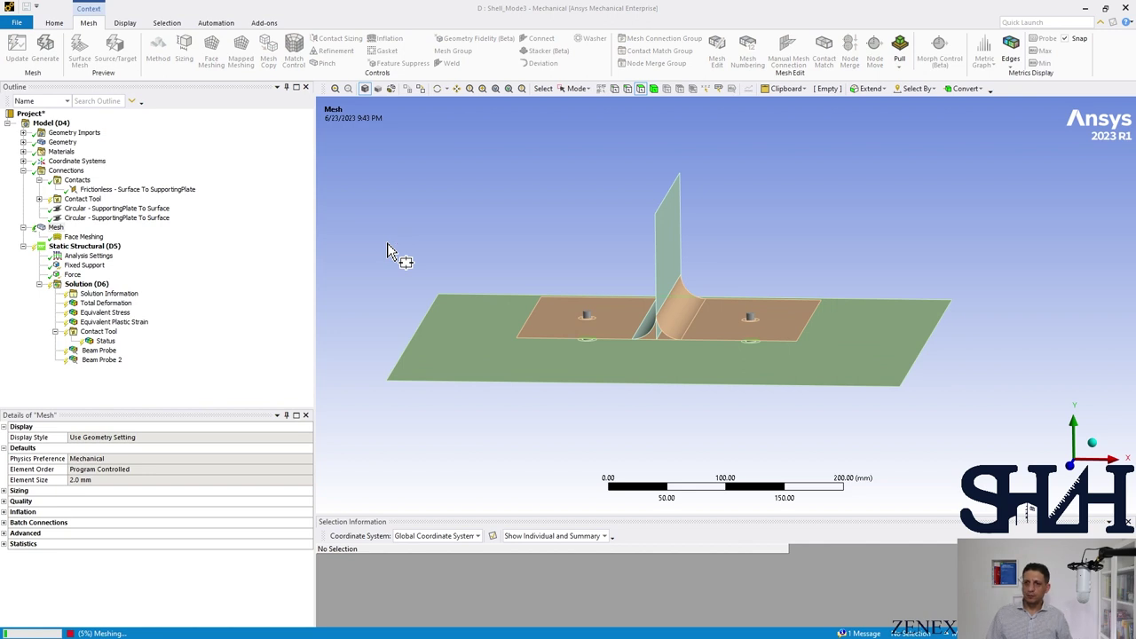
- Generate the initial contact results of the Contact Tool under Connections and review its Initial Information table
left_click(39, 199)
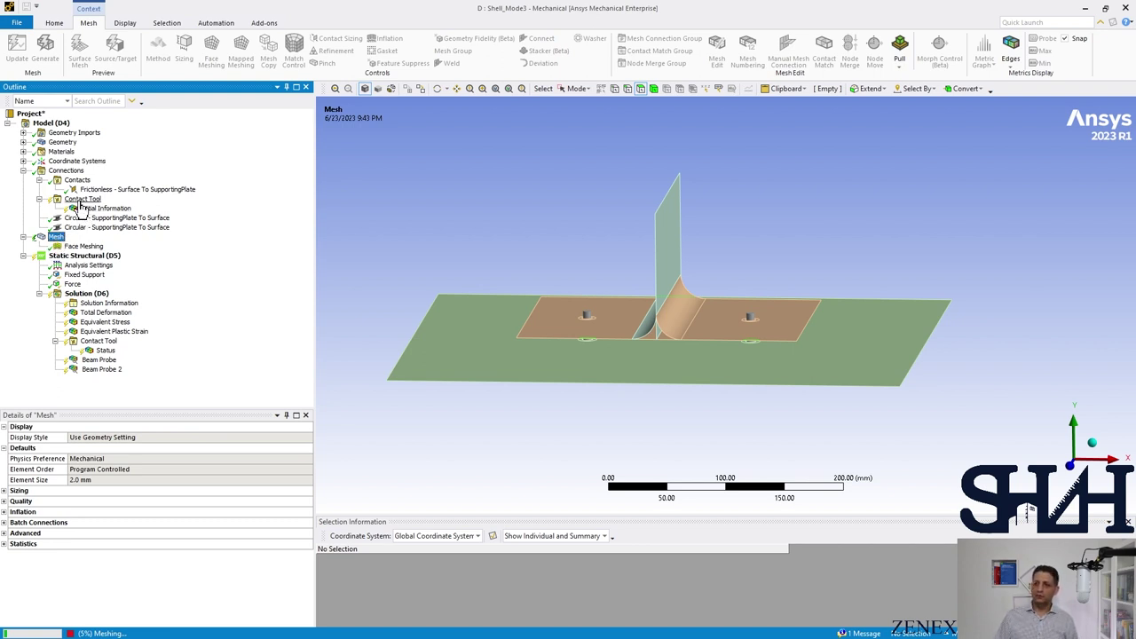
right_click(78, 202)
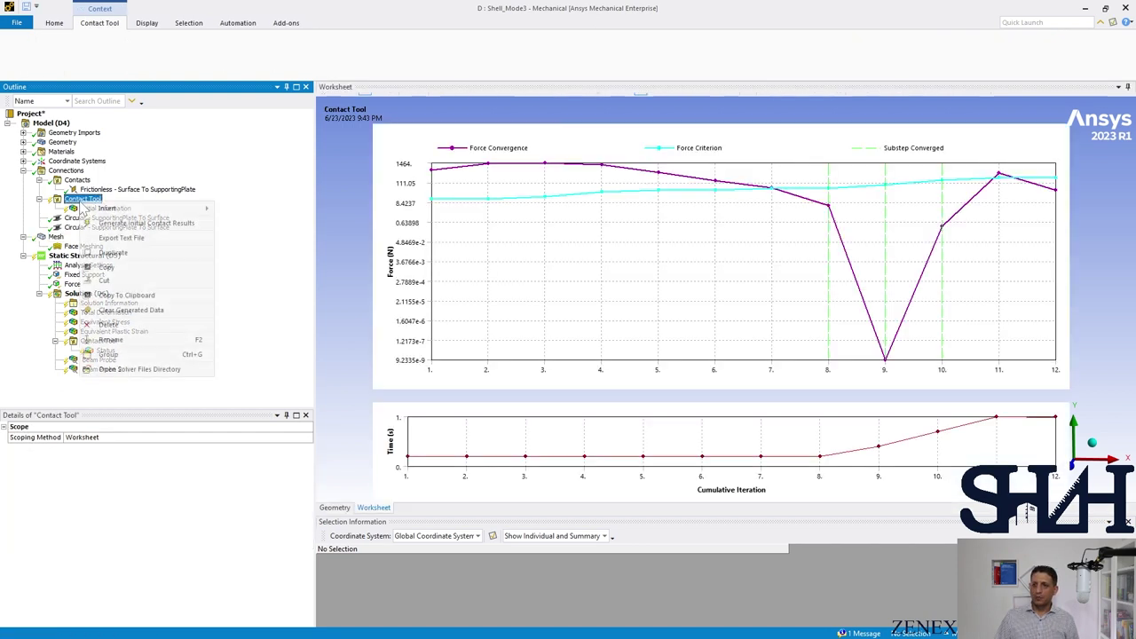
left_click(118, 225)
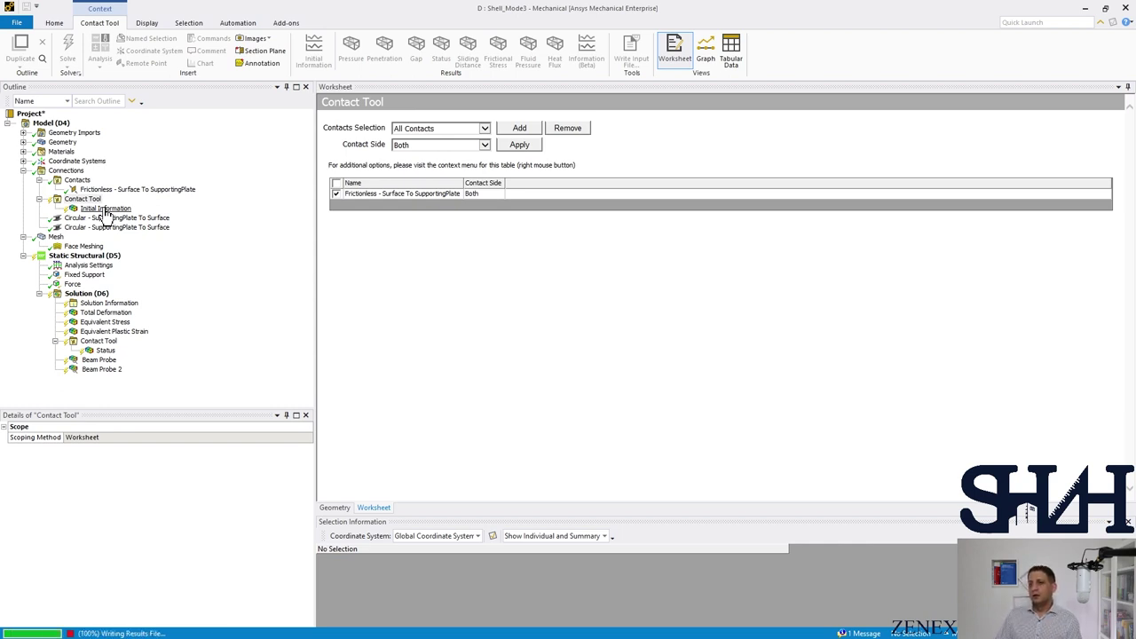
left_click(105, 208)
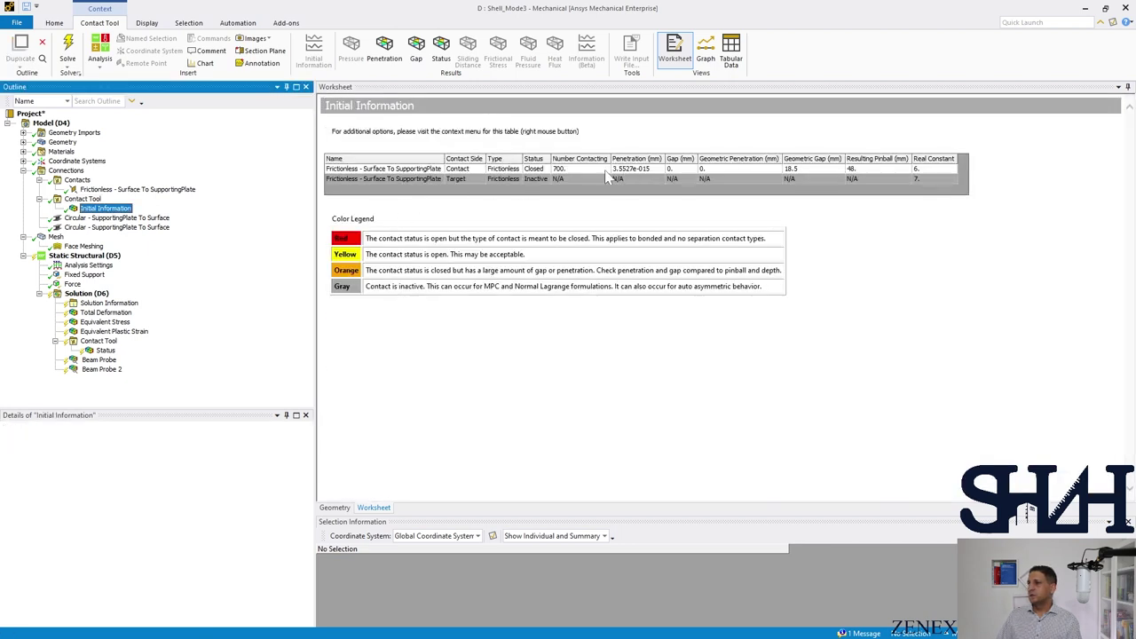
- Look up the mode 3 resistance F_t.3.Rd in the Mathcad worksheet and update the Y component of the model's force to match
left_click(39, 180)
left_click(39, 189)
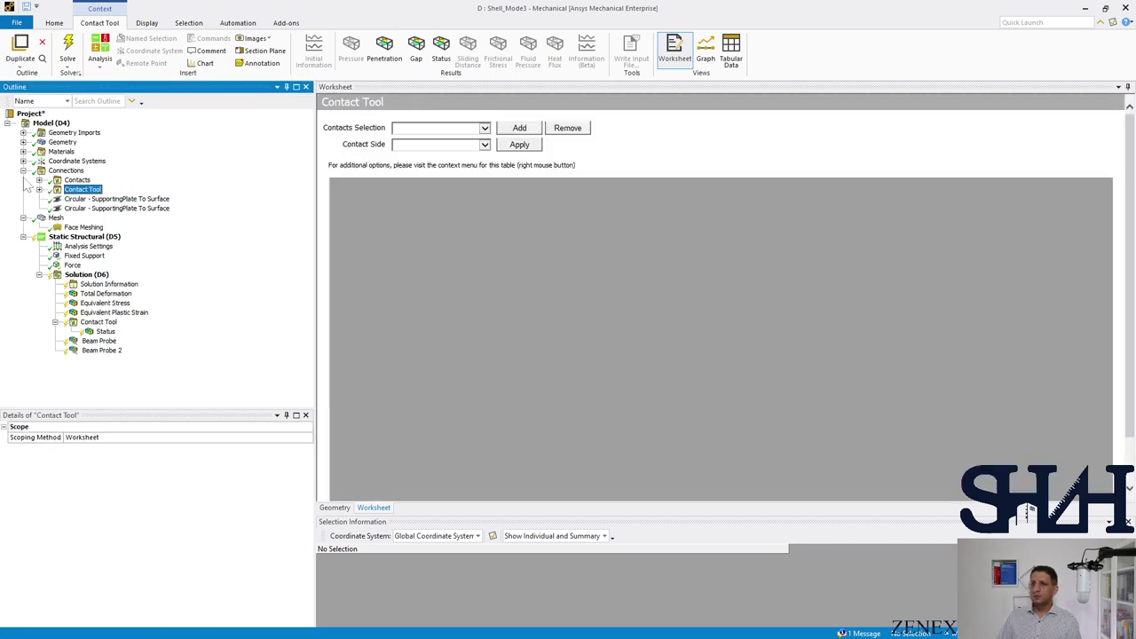
left_click(23, 171)
left_click(72, 227)
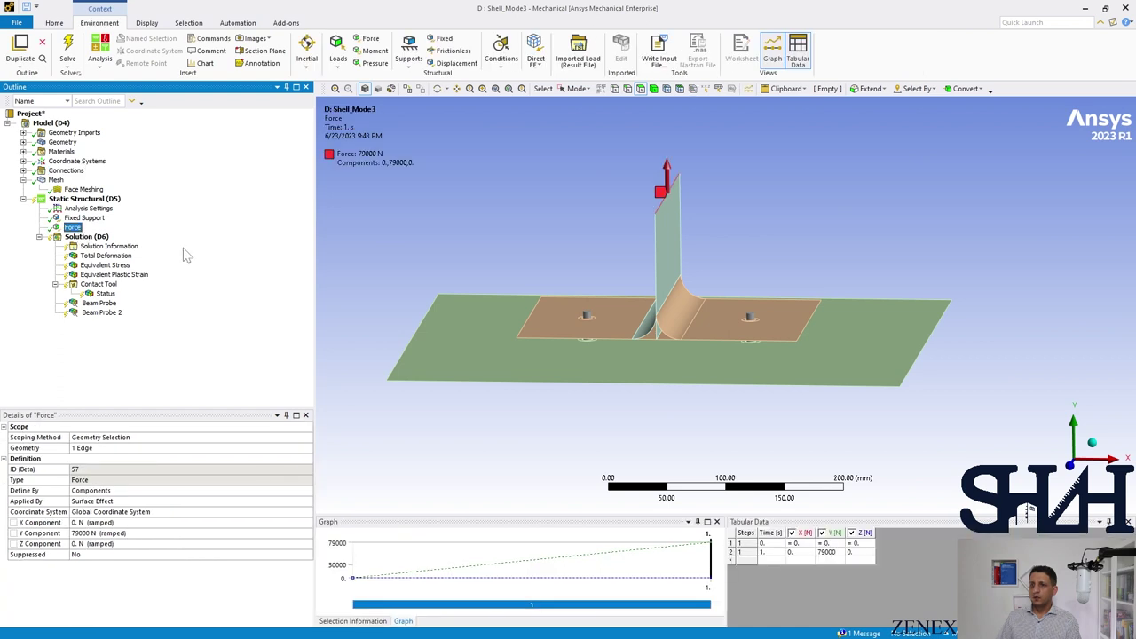
left_click(460, 252)
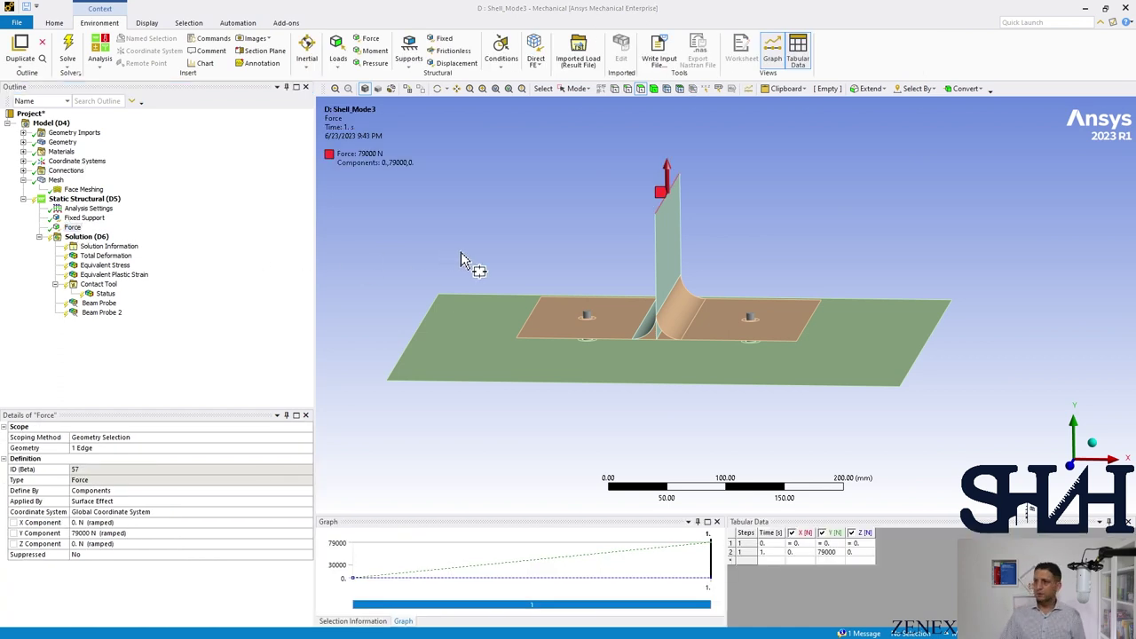
key("alt+Tab")
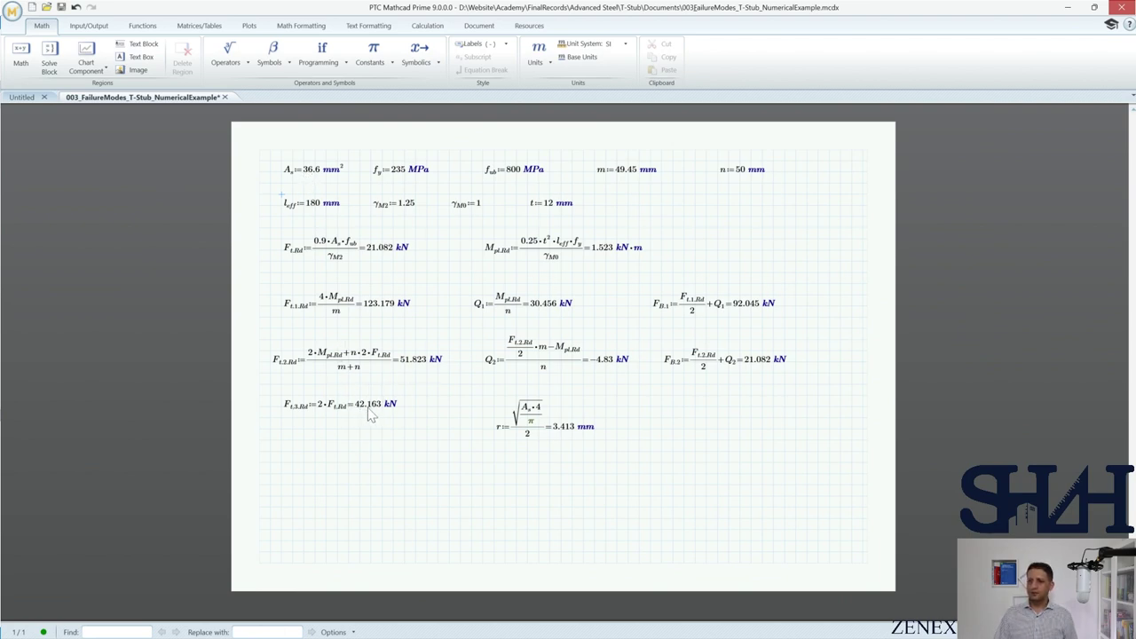
key("alt+Tab")
key("alt+Tab")
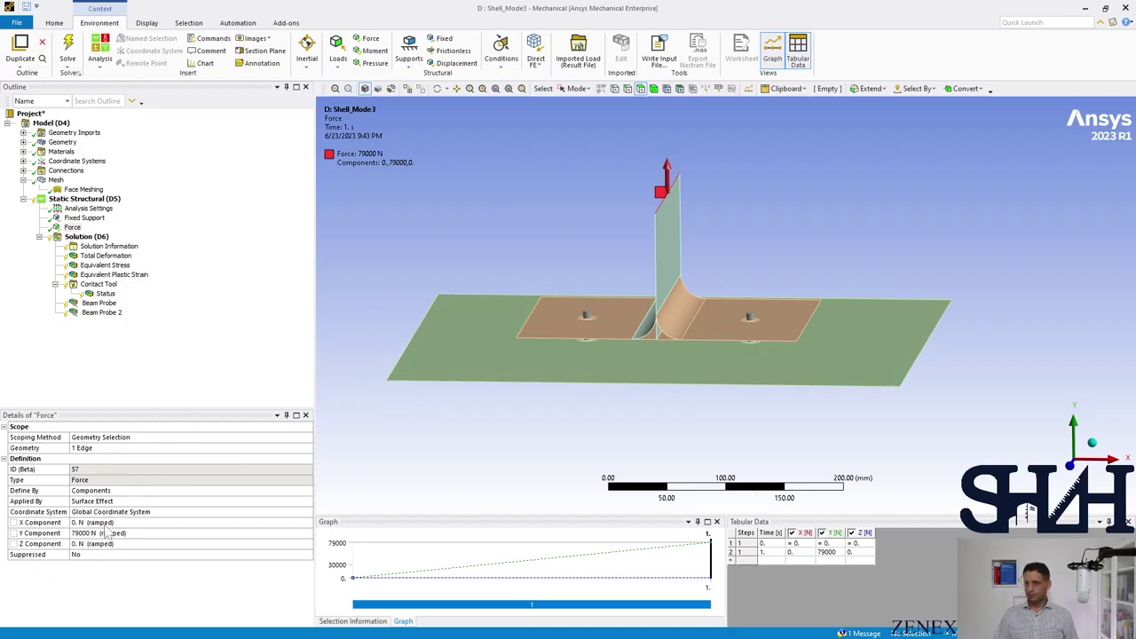
left_click(111, 532)
key("Return")
- Solve the static structural analysis of the T-stub
right_click(86, 236)
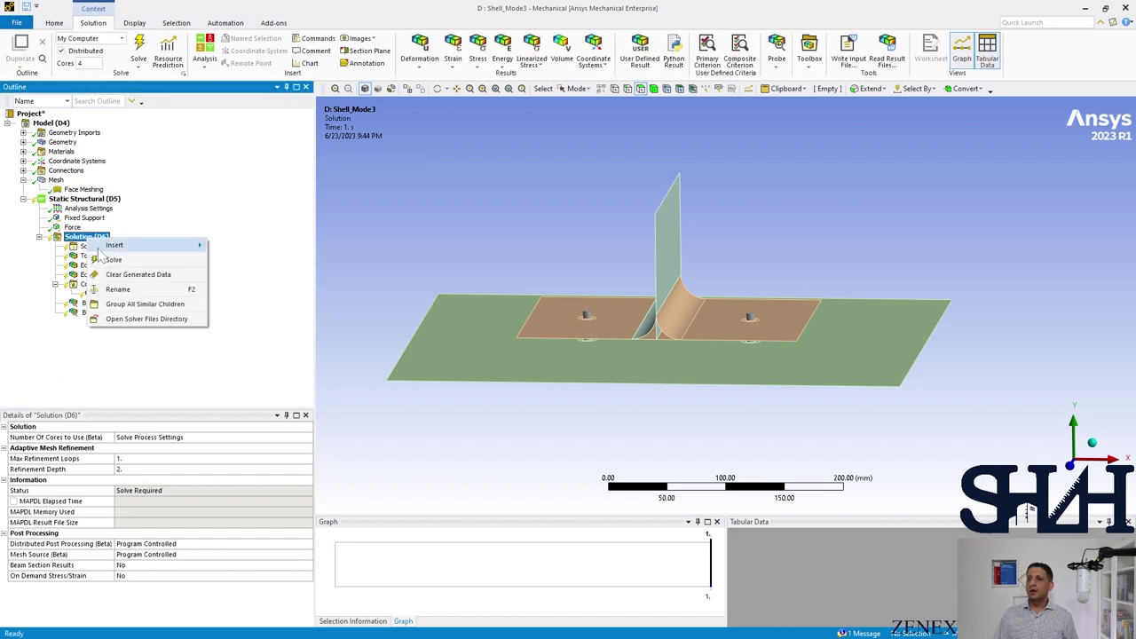
left_click(125, 272)
left_click(602, 367)
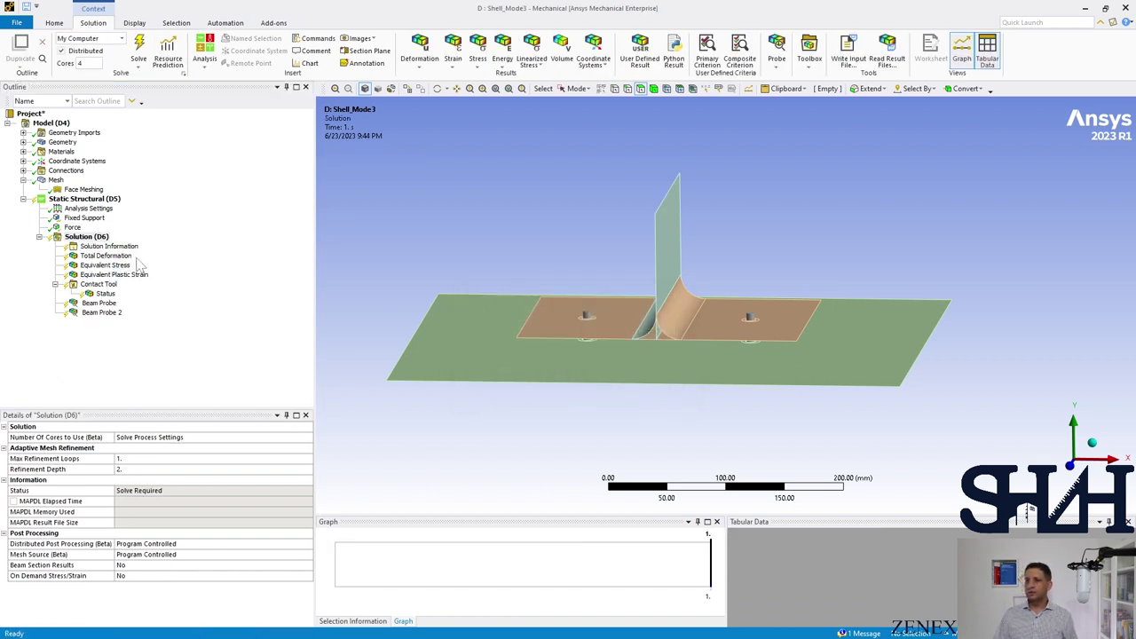
right_click(86, 236)
left_click(109, 255)
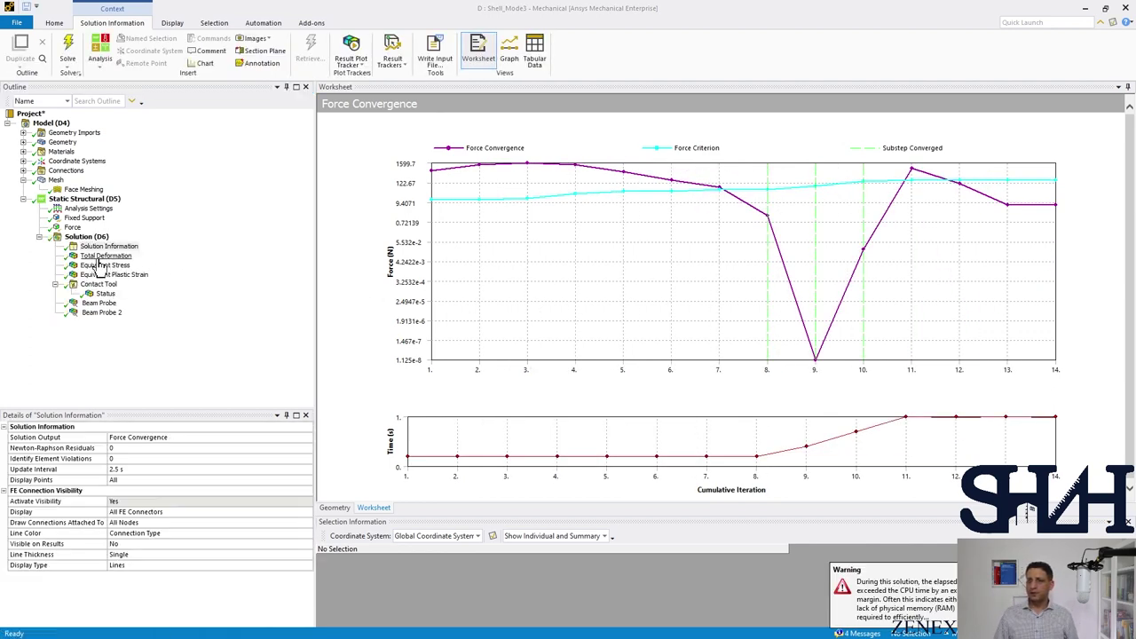
- Display the Total Deformation result and examine the deformed T-stub in a front view
left_click(106, 255)
left_click_drag(477, 372, 759, 383)
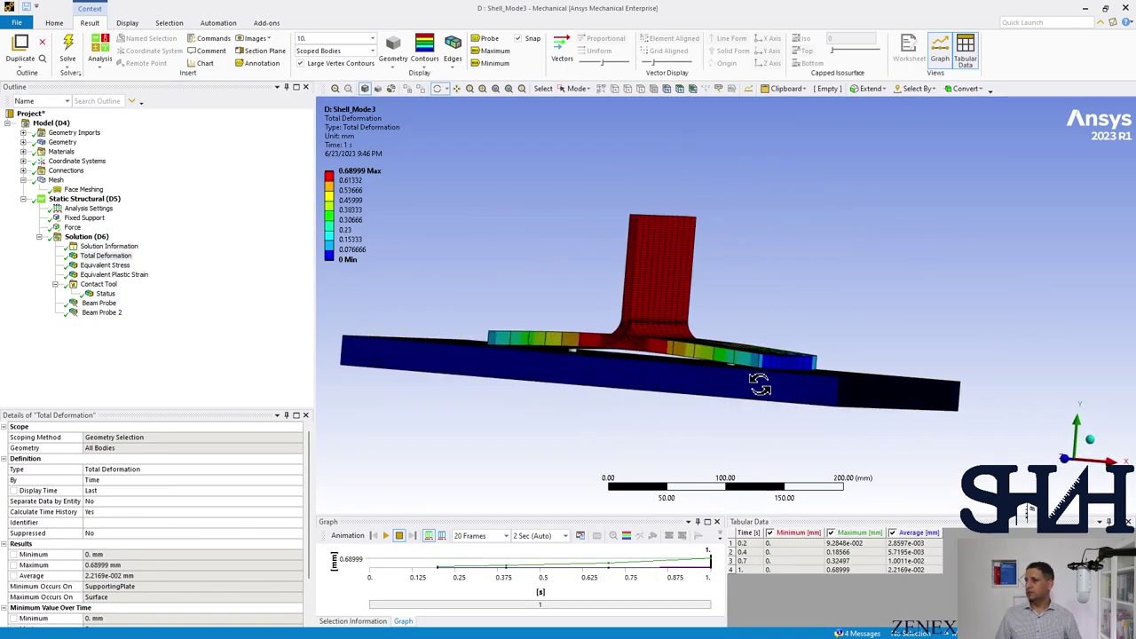
left_click(1081, 458)
scroll(605, 405, "up", 4)
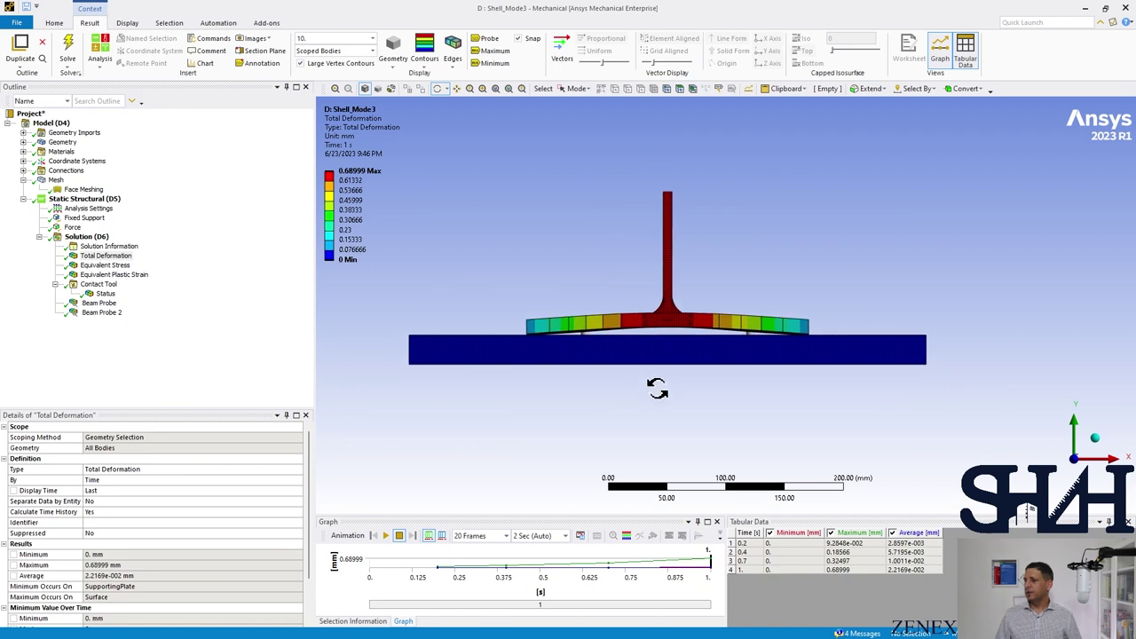
scroll(628, 391, "up", 1)
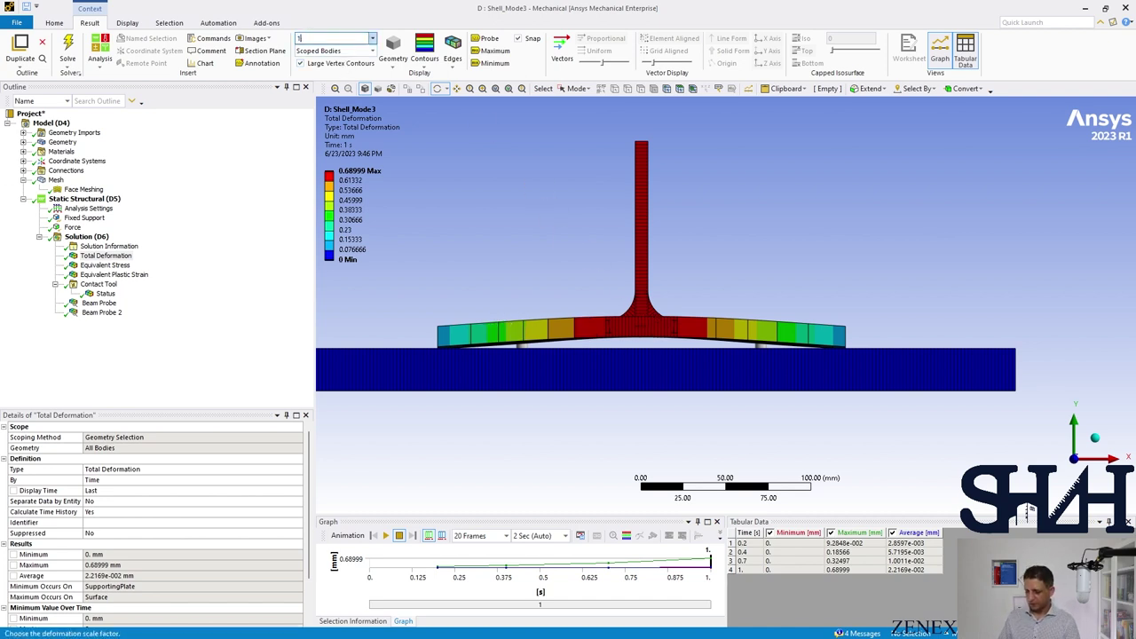
- Set the deformation scale to 1.0 (True Scale) and examine the separation between the flange and the supporting plate
key("Return")
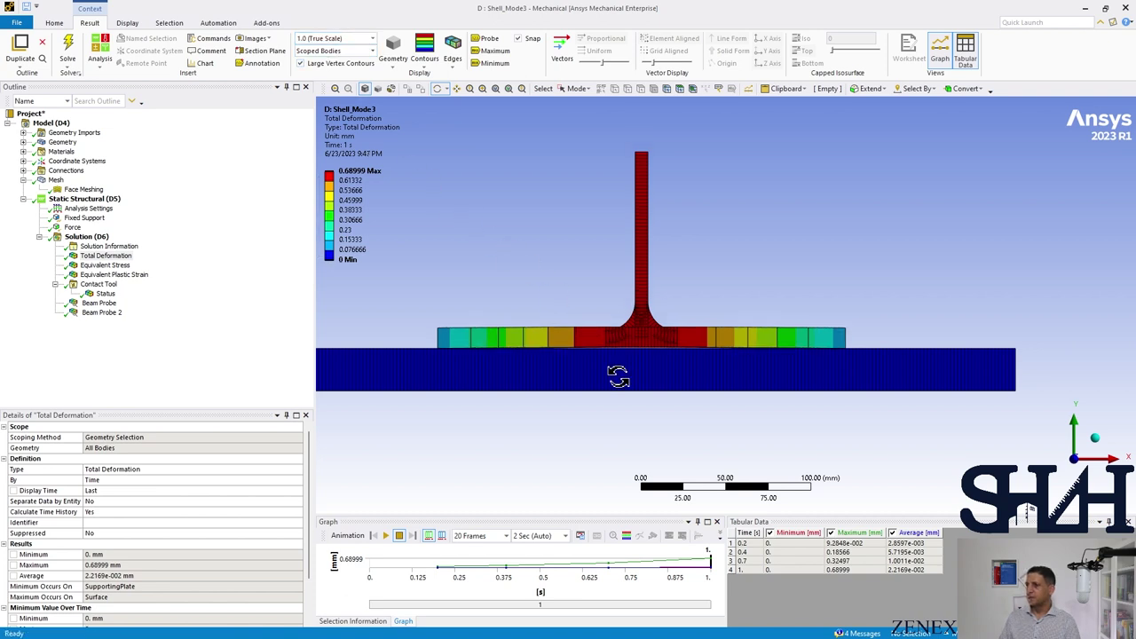
scroll(618, 377, "up", 2)
scroll(619, 377, "up", 2)
middle_click_drag(609, 391, 680, 375, "ctrl")
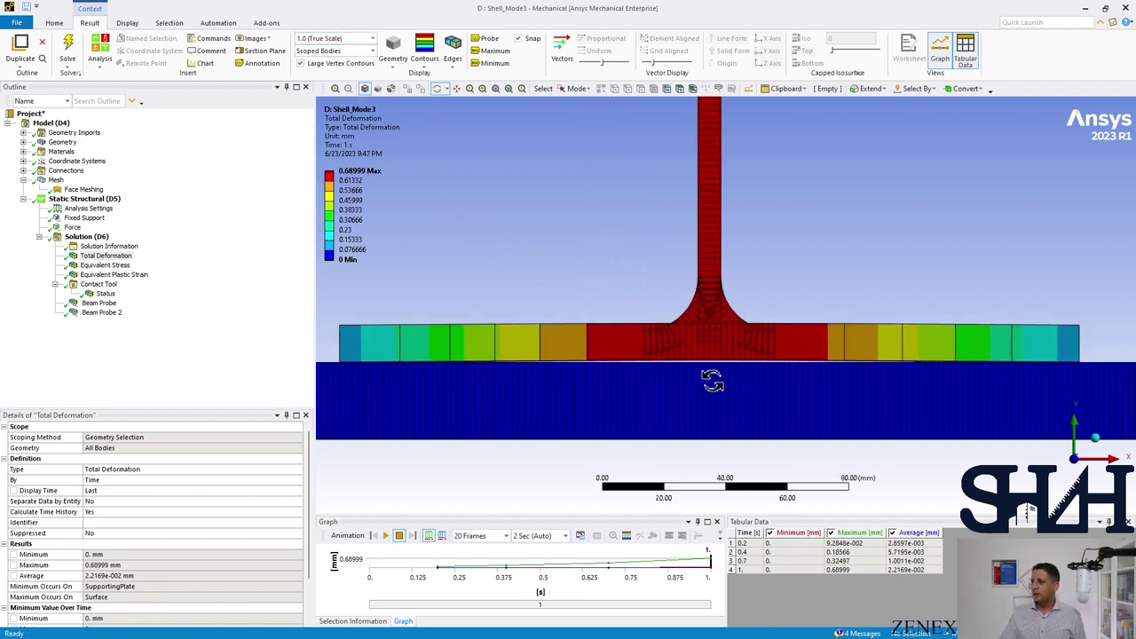
middle_click_drag(643, 380, 671, 365)
scroll(722, 363, "up", 2)
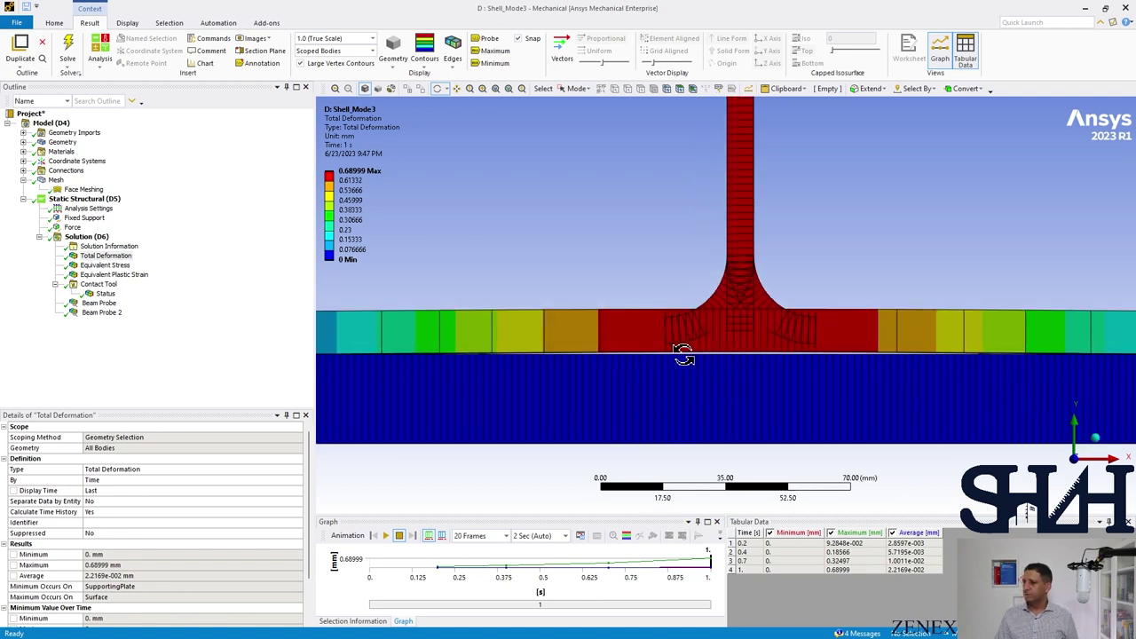
scroll(683, 355, "down", 1)
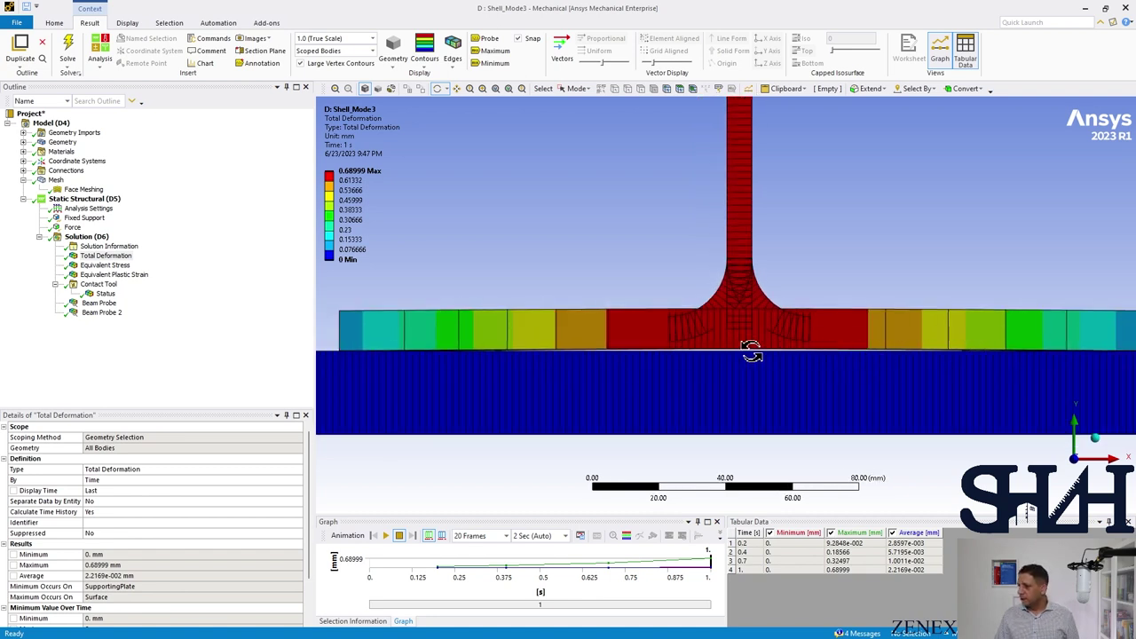
middle_click_drag(528, 343, 589, 338, "ctrl")
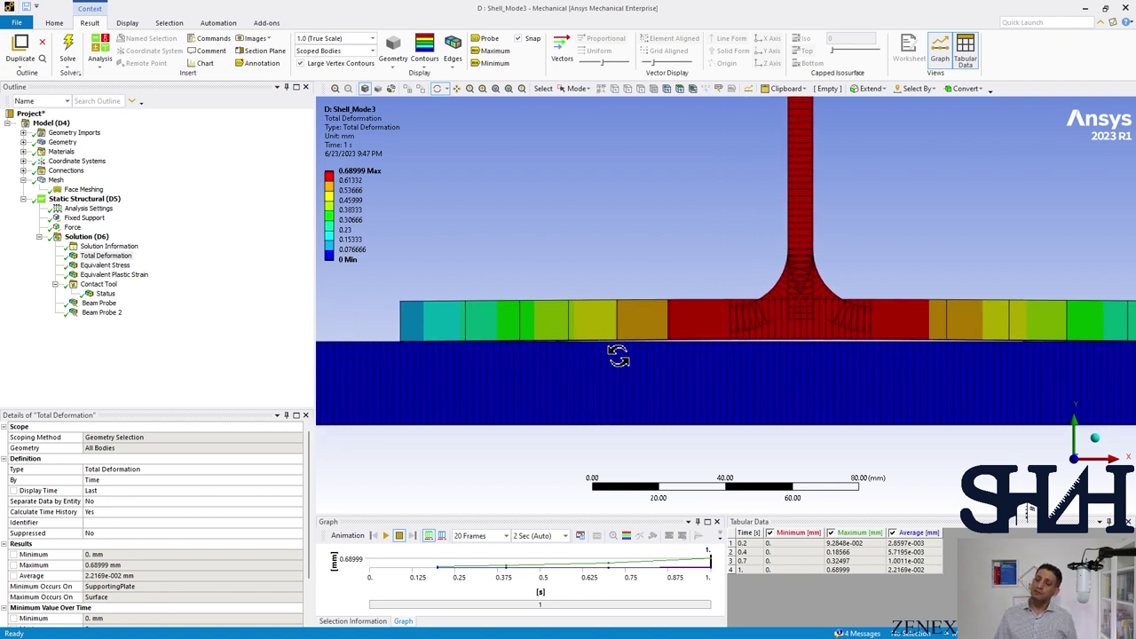
scroll(619, 355, "down", 1)
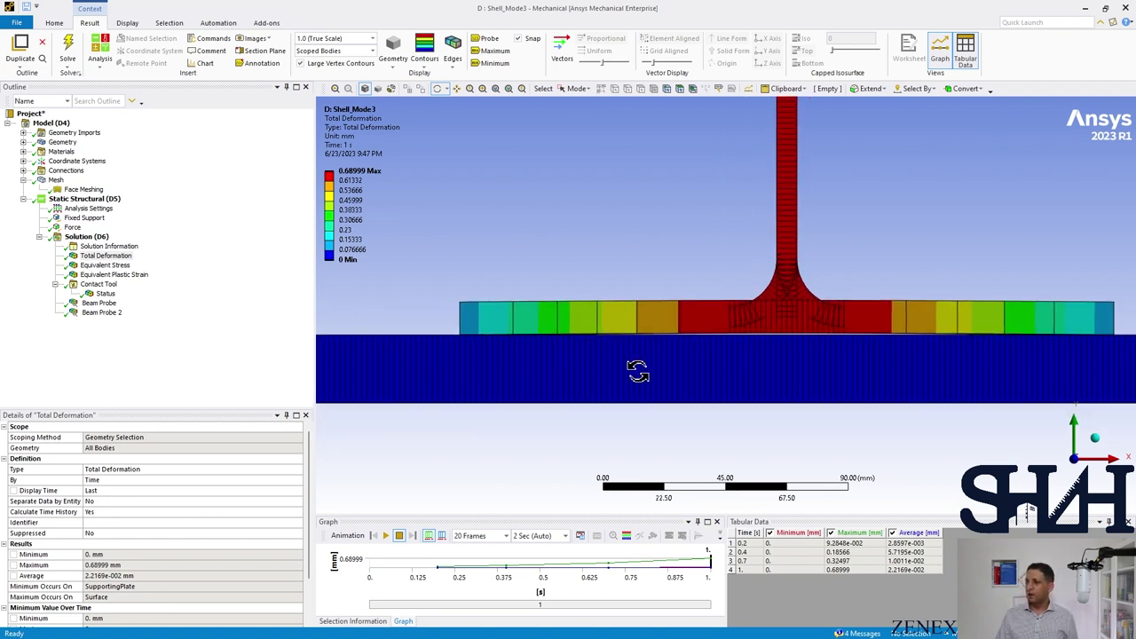
middle_click_drag(647, 352, 669, 376)
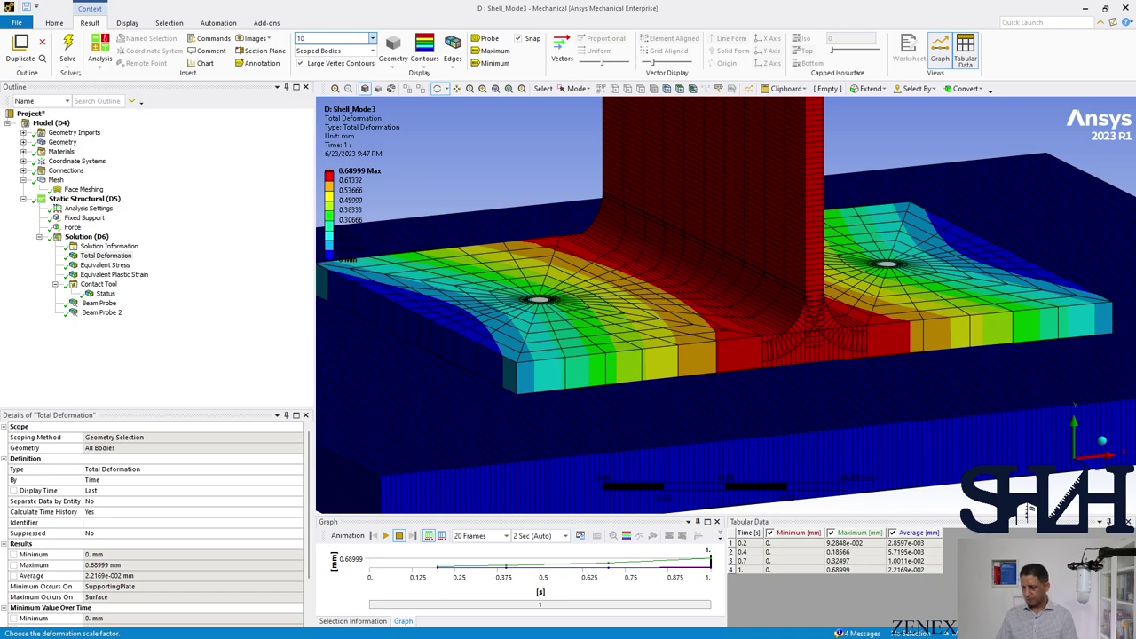
- Set the deformation scale factor of the Total Deformation result to 10
type("10")
key("Return")
scroll(542, 261, "down", 1)
- Examine the Equivalent Stress and Equivalent Plastic Strain results on the T-stub around the bolt holes and web fillet
left_click(104, 265)
scroll(524, 319, "up", 3)
middle_click_drag(614, 325, 680, 325)
right_click(614, 345)
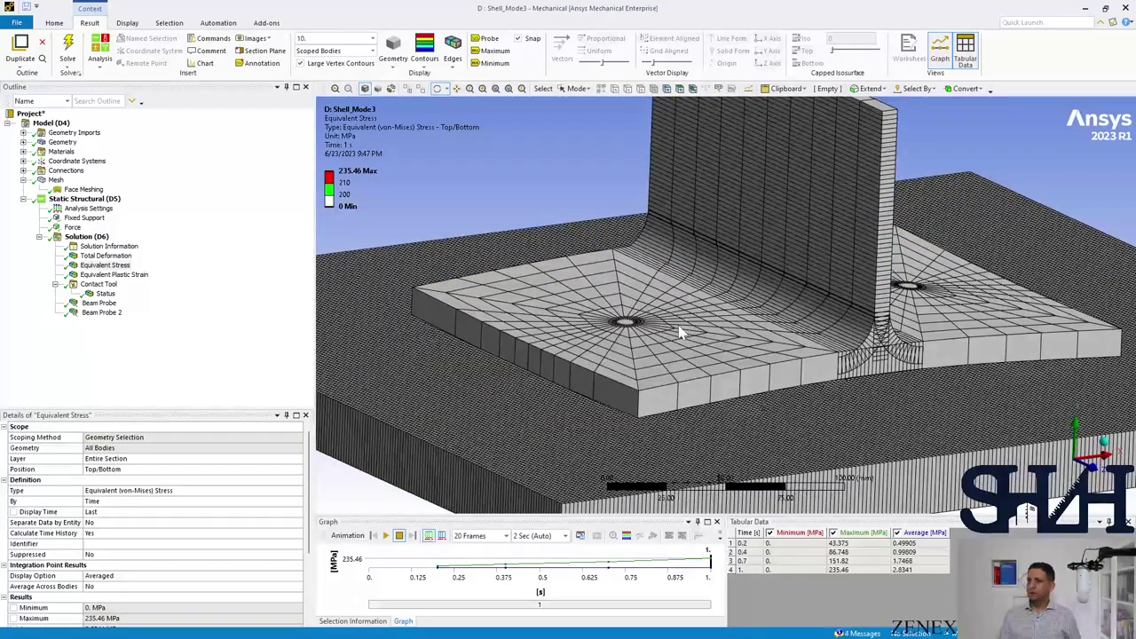
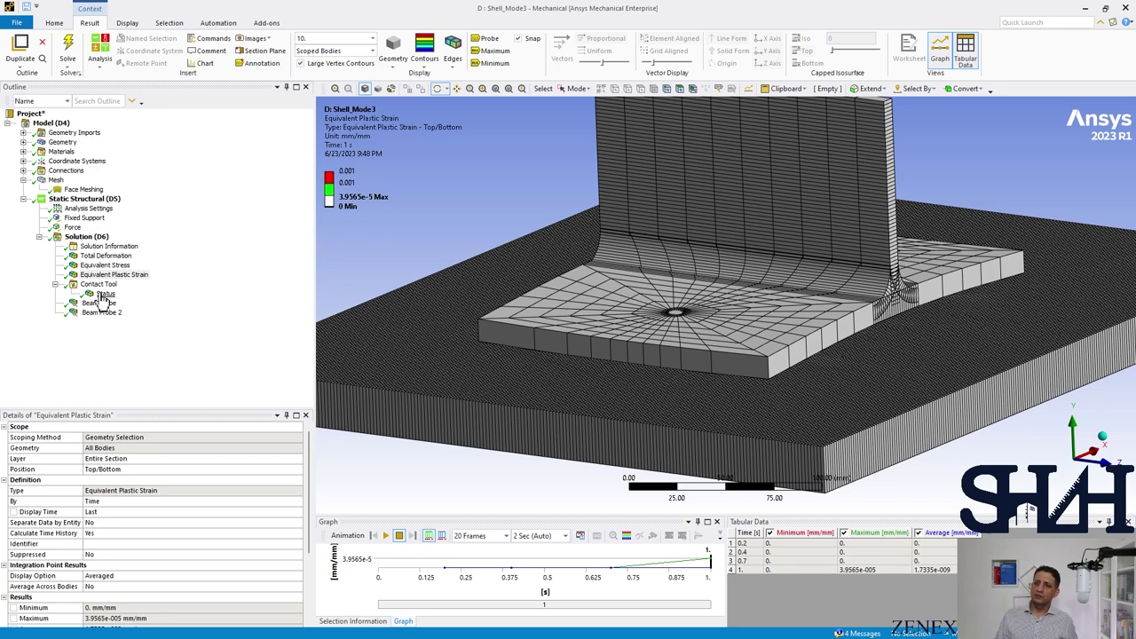
- Examine the Contact Tool's Status result over the whole flange in a top view
left_click_drag(657, 359, 611, 372)
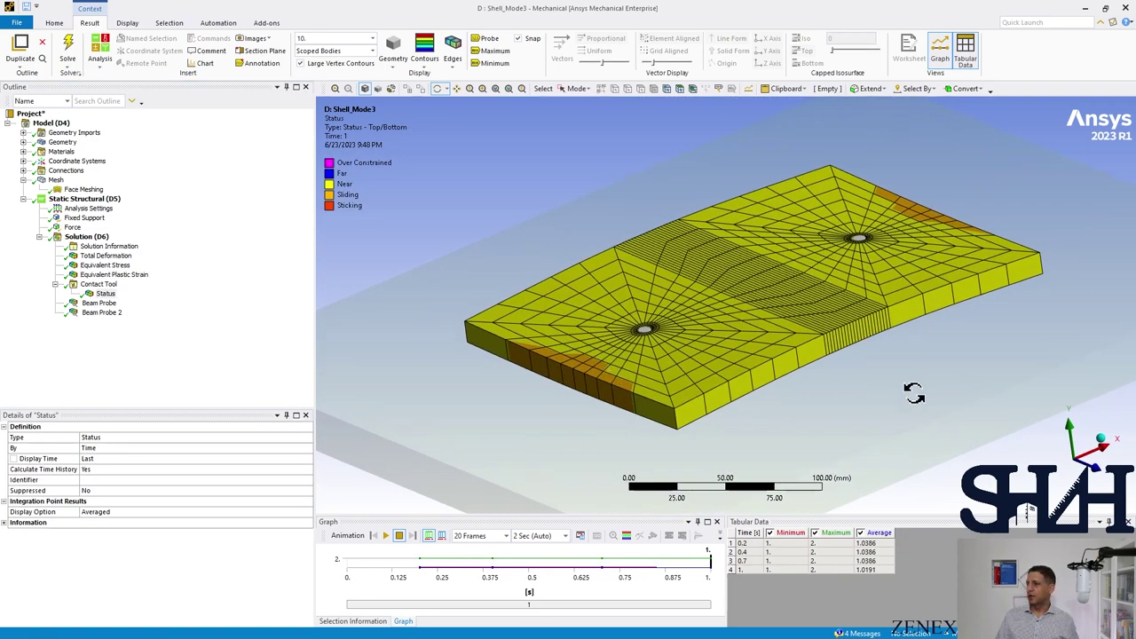
left_click(1070, 424)
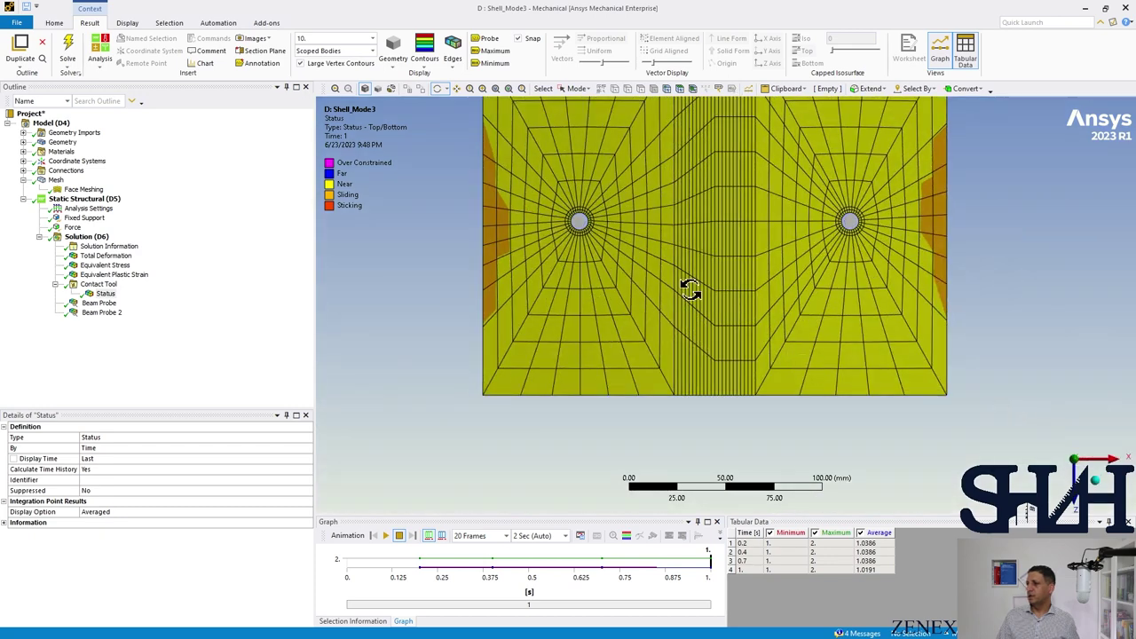
middle_click_drag(690, 289, 689, 360, "ctrl")
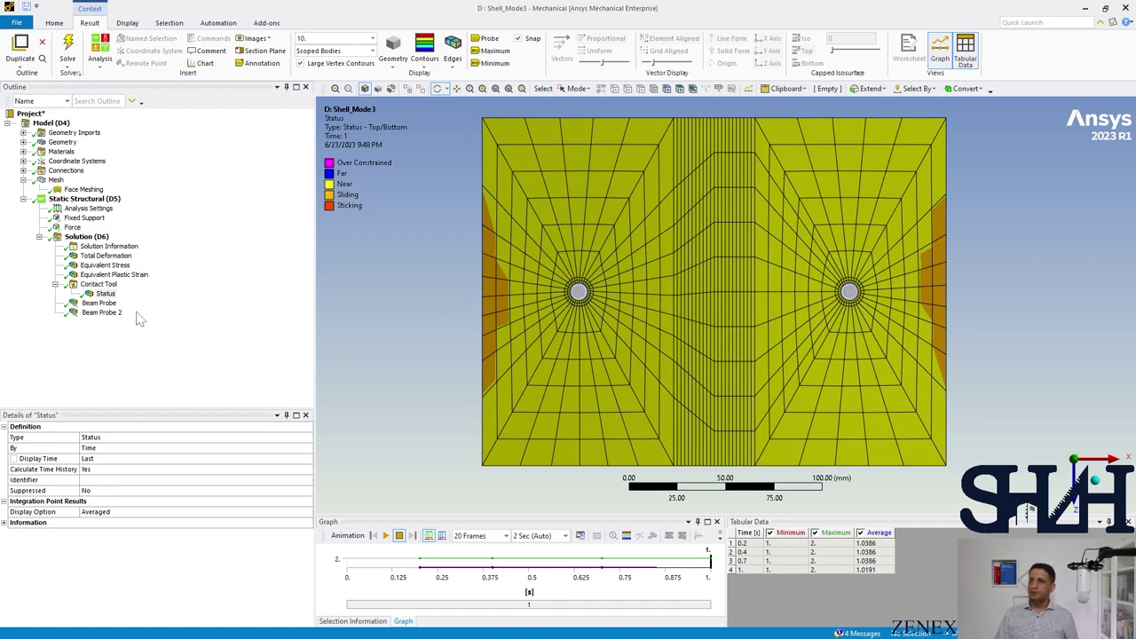
- Compare the axial bolt forces reported by Beam Probe and Beam Probe 2
left_click(100, 303)
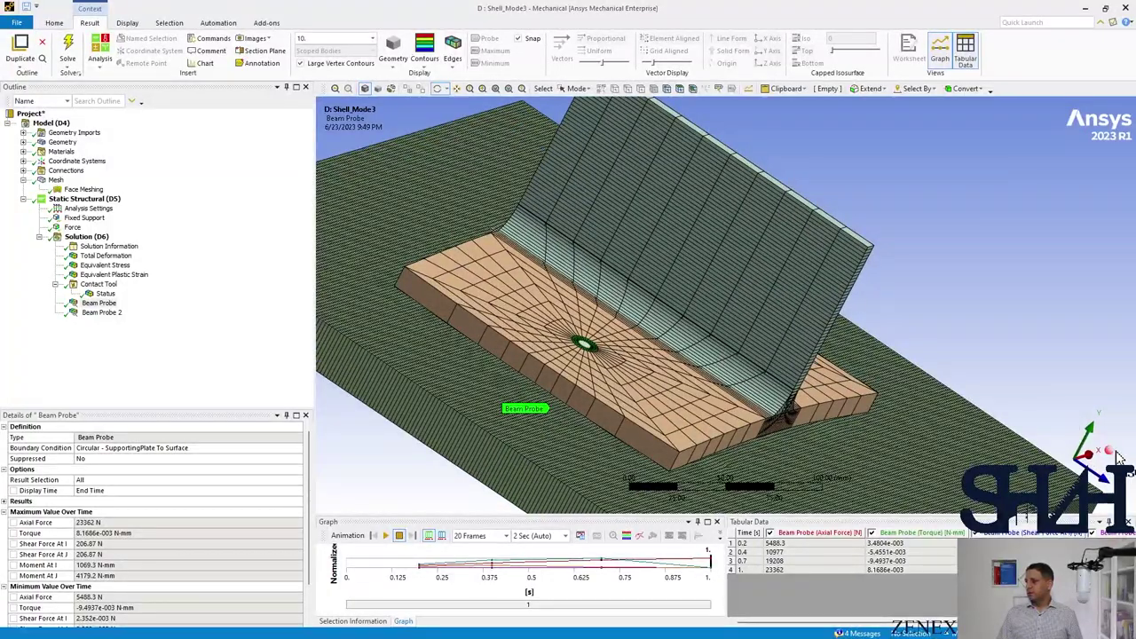
left_click_drag(757, 293, 667, 332)
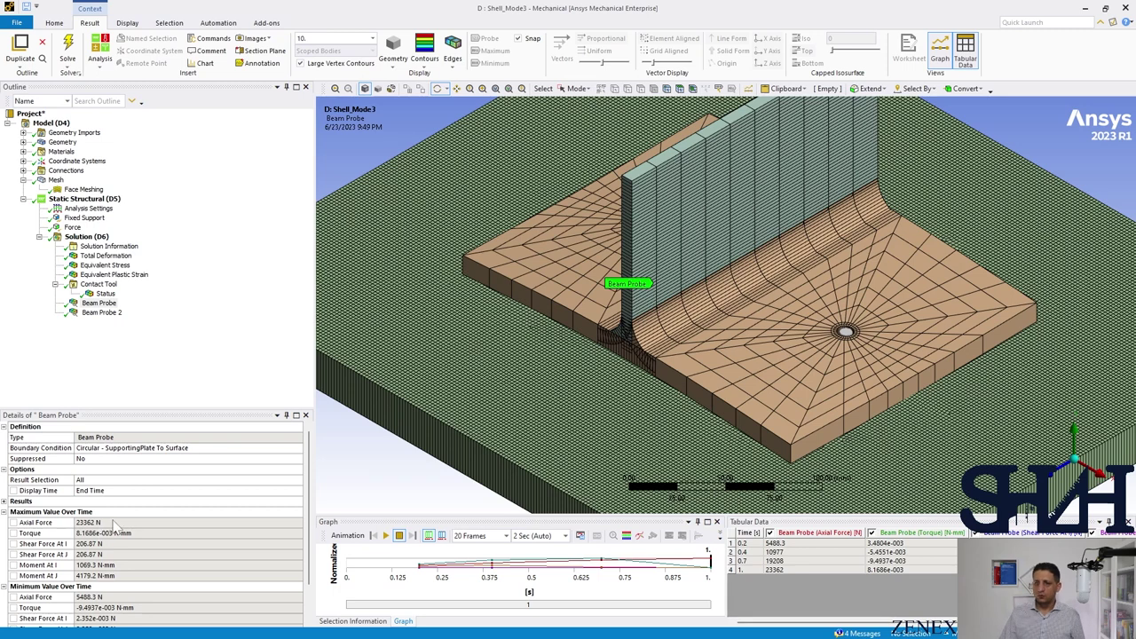
left_click(100, 313)
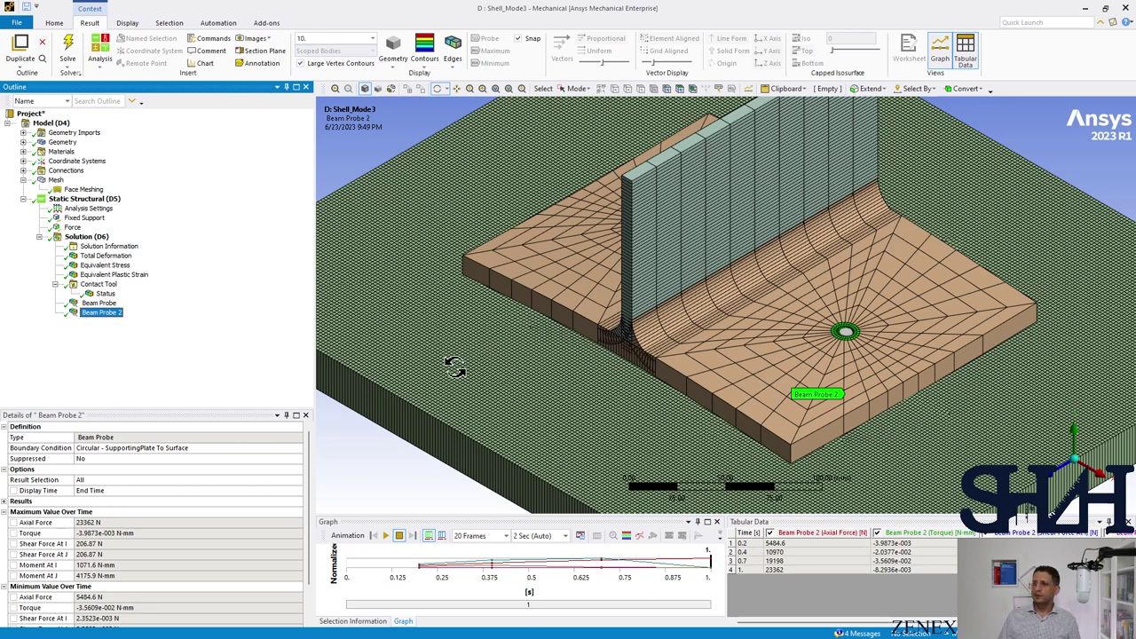
left_click(459, 247)
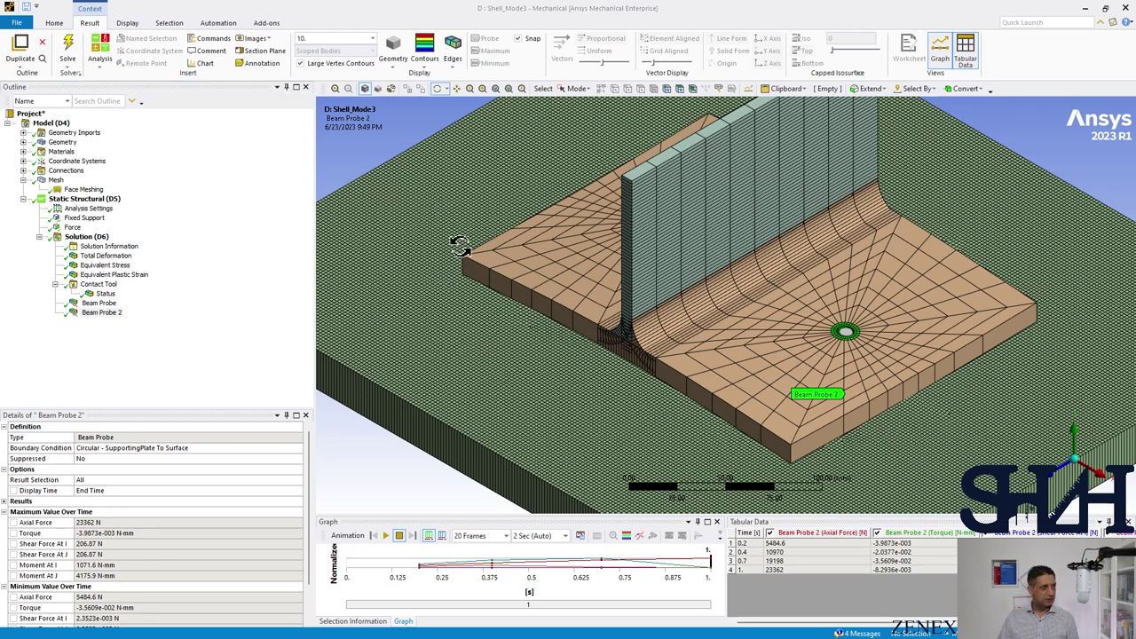
- Switch to the Workbench project, open the Shell_Mode1 model and orient it with the imported saved view View2
key("alt+Tab")
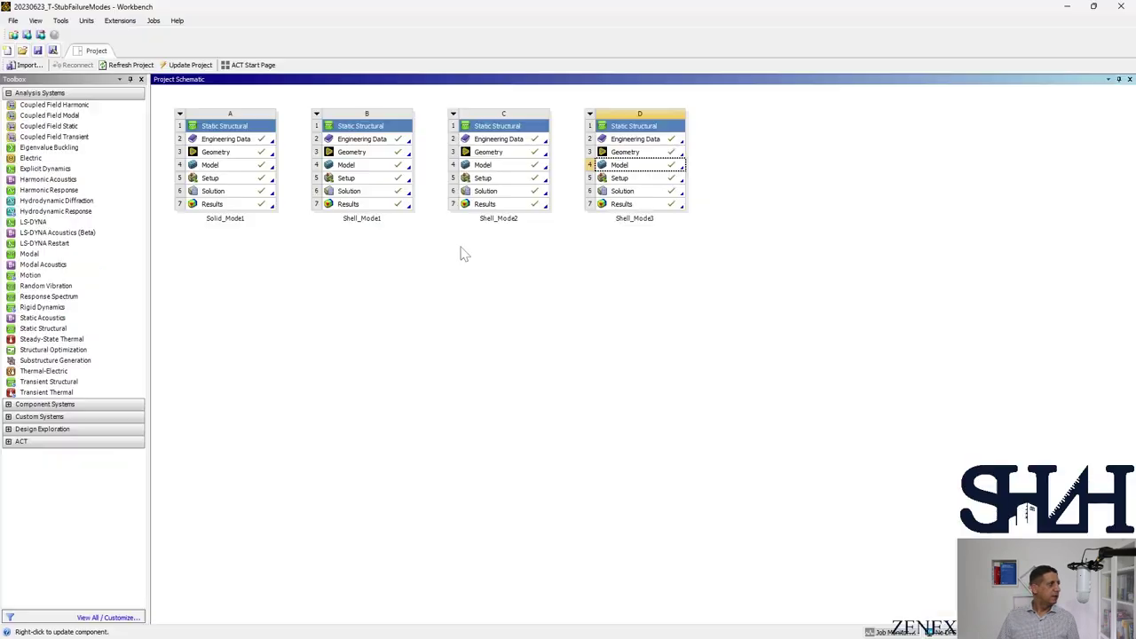
double_click(362, 166)
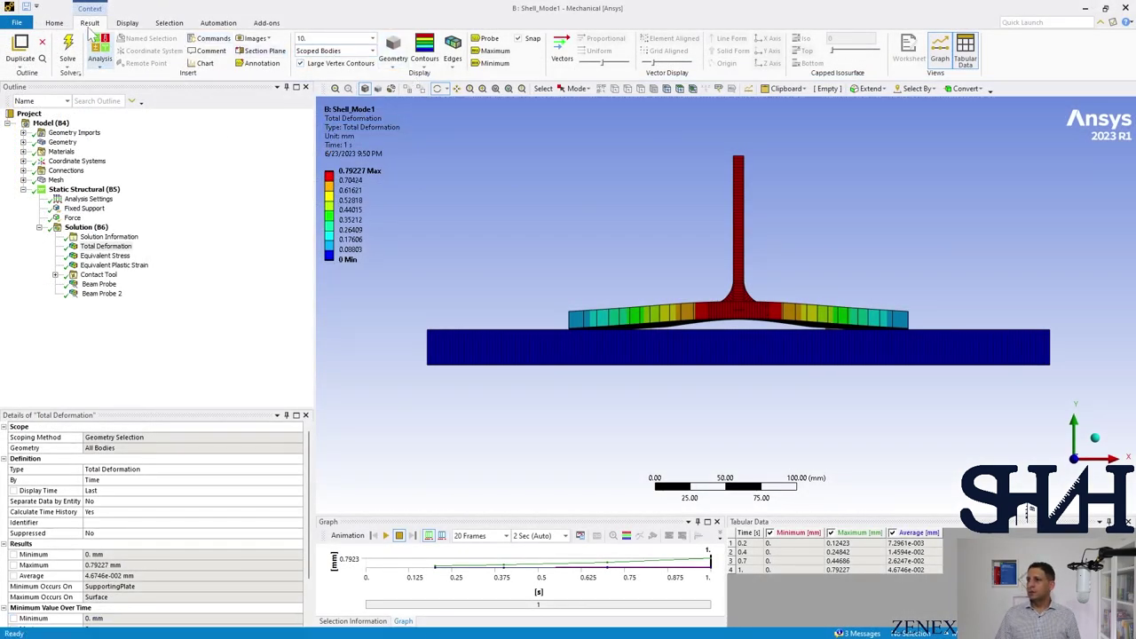
left_click(55, 23)
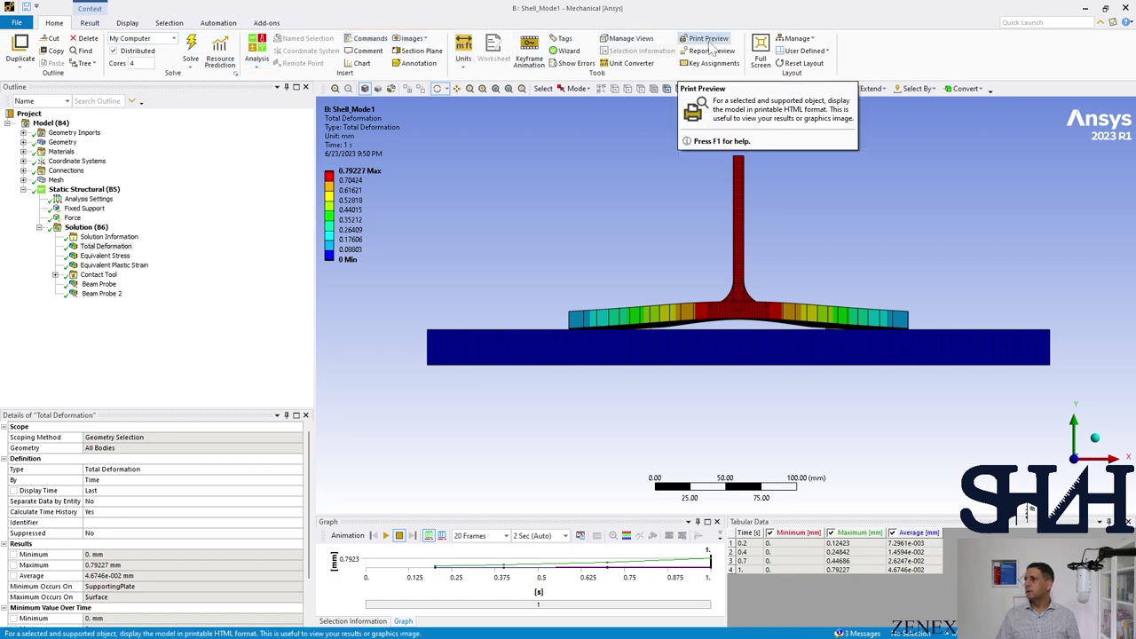
left_click(629, 40)
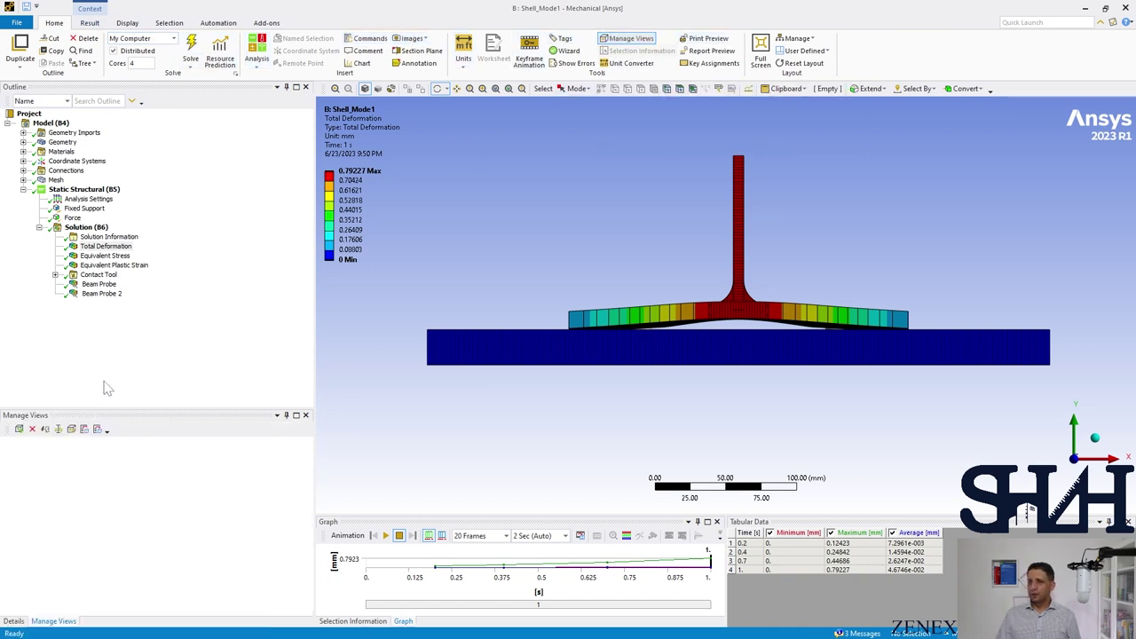
left_click(84, 429)
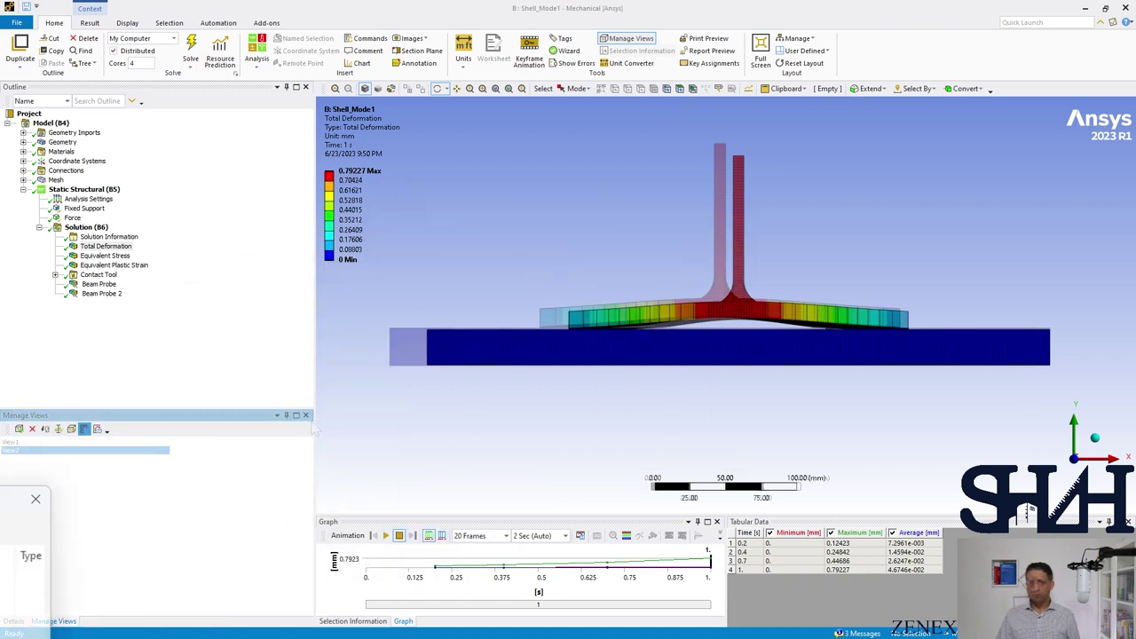
left_click(306, 416)
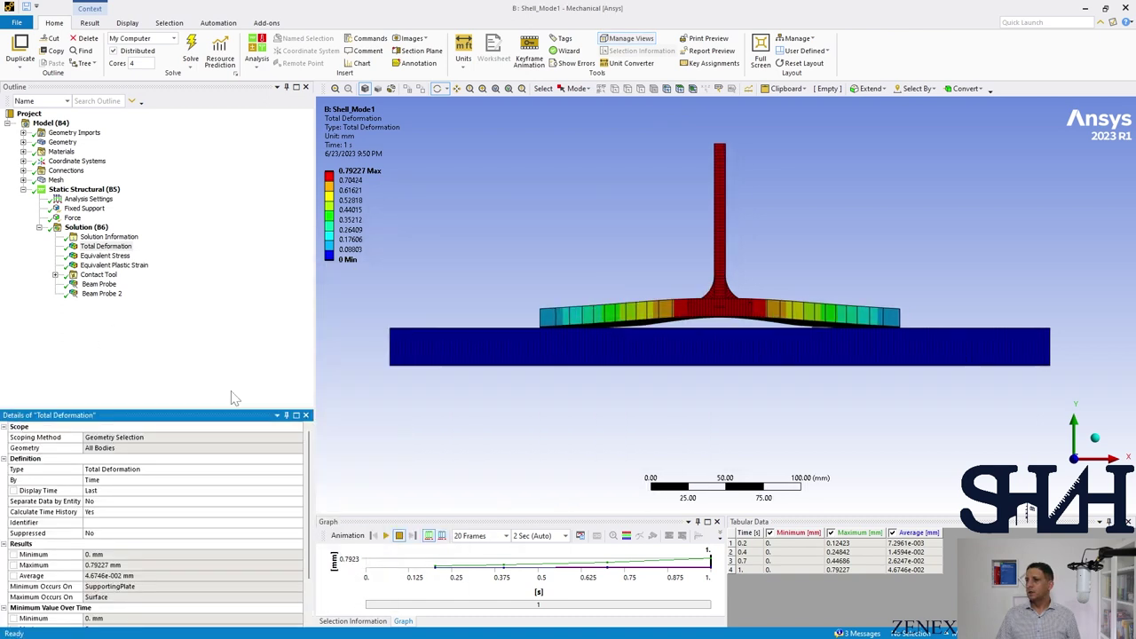
- Display Shell_Mode1's Total Deformation result and hide the Details, Outline, Tabular Data, Graph and Selection Information panes
left_click(106, 246)
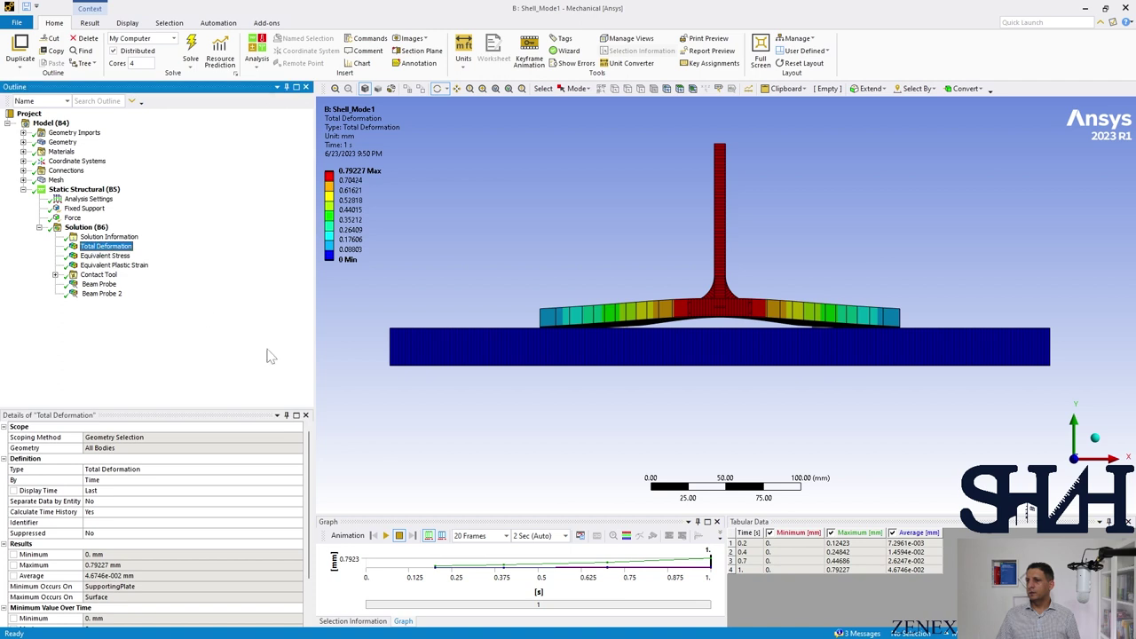
left_click(306, 415)
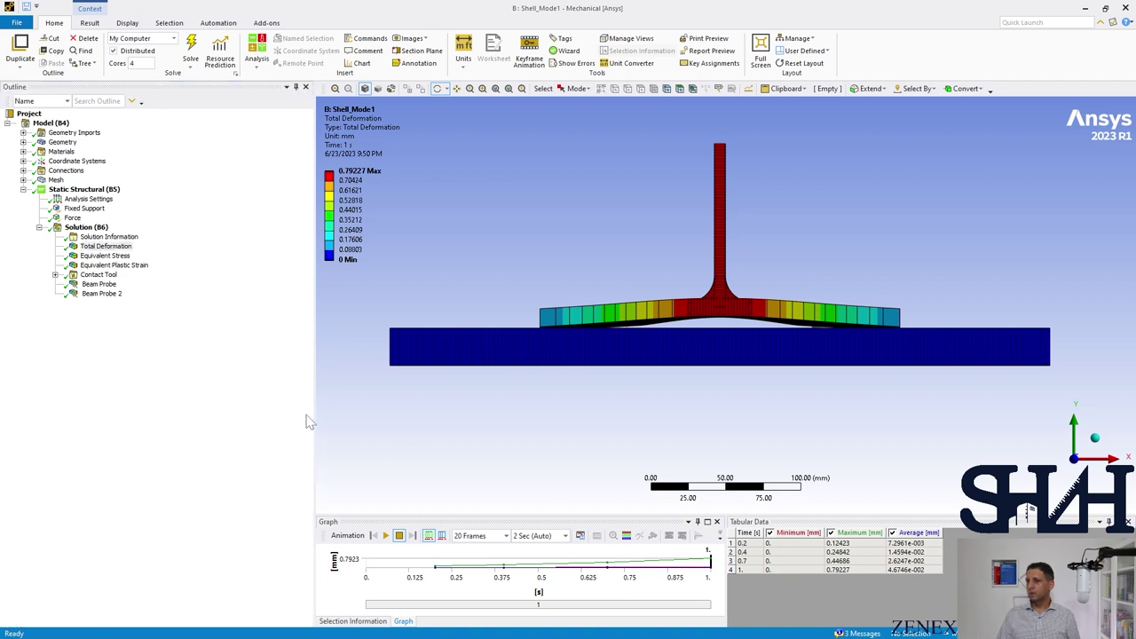
left_click(306, 88)
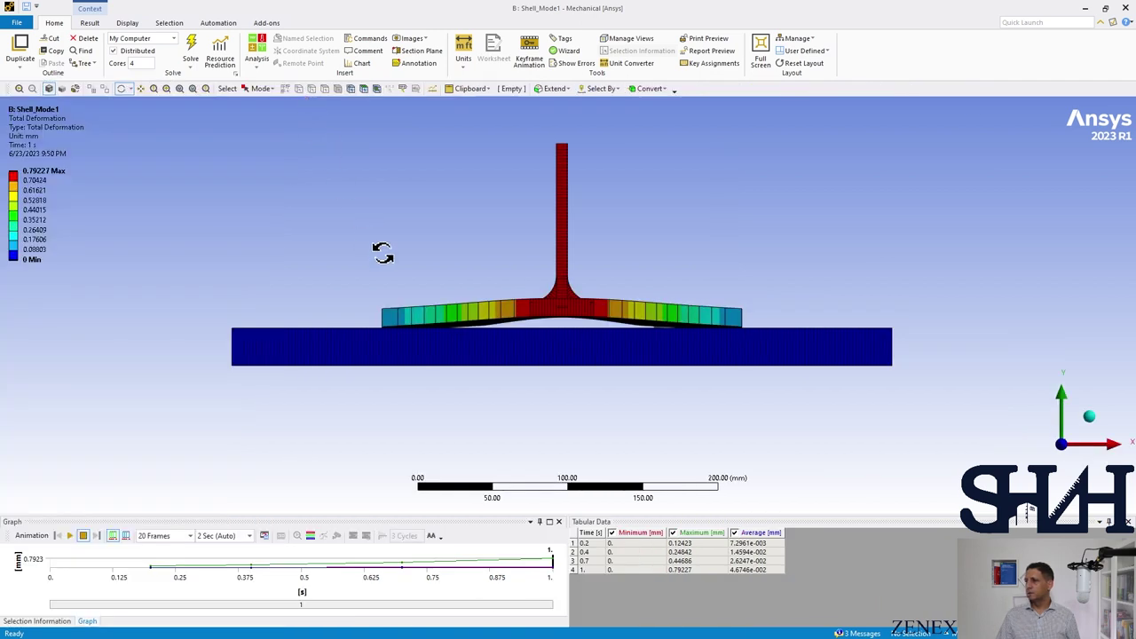
left_click(1128, 523)
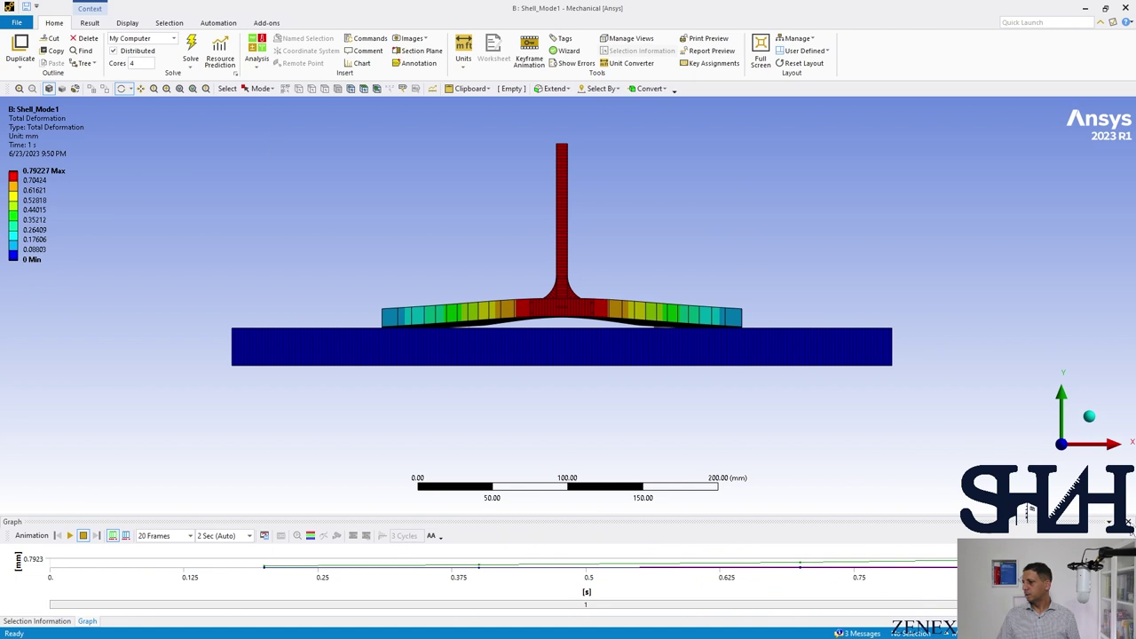
left_click(1129, 523)
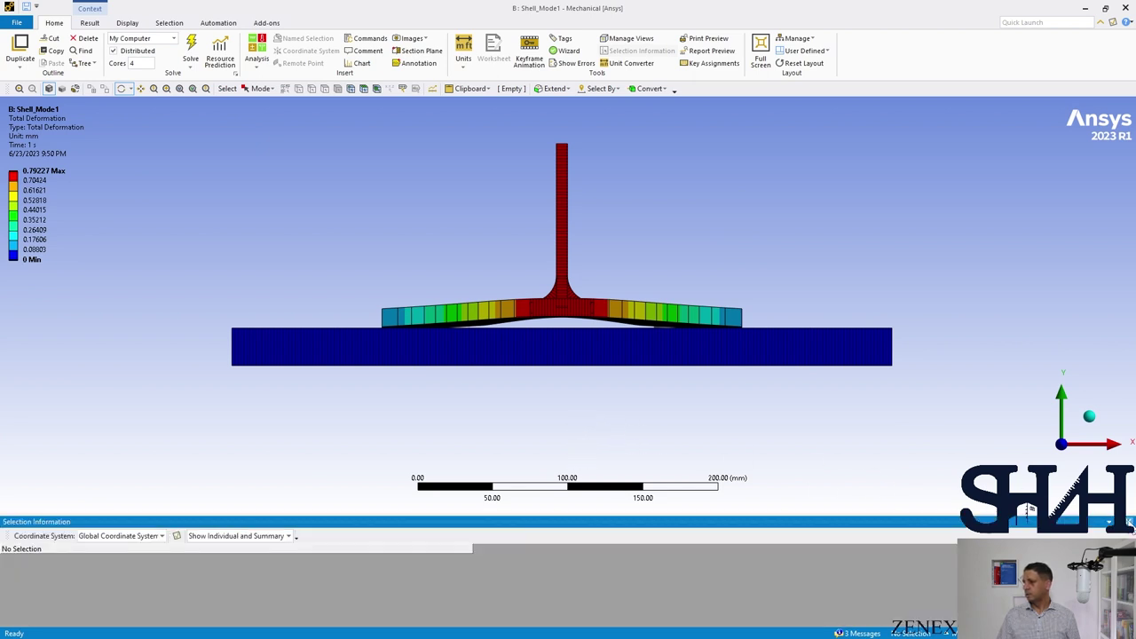
left_click(1128, 523)
scroll(608, 470, "up", 1)
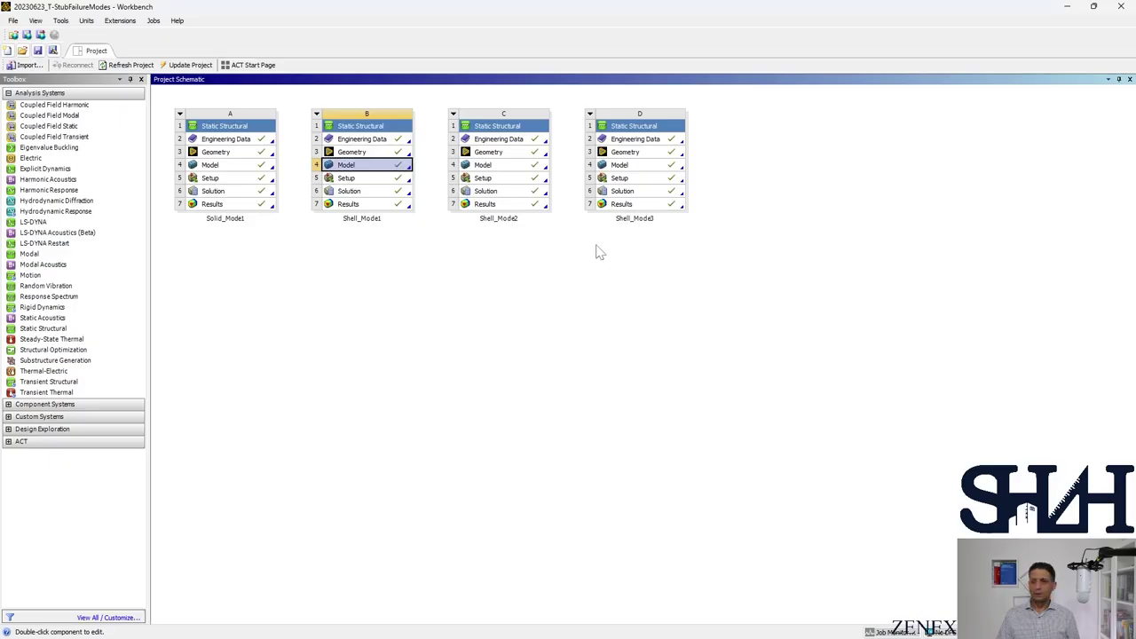
- Open the Shell_Mode2 model from the project schematic and hide its Graph and Selection Information panes
double_click(484, 166)
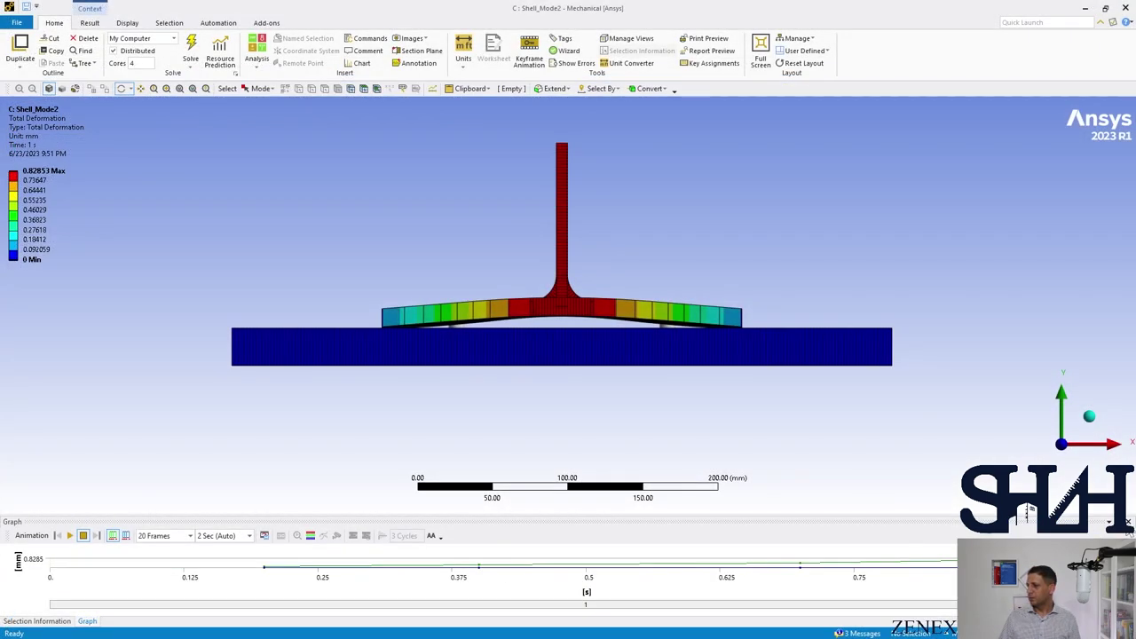
left_click(1127, 522)
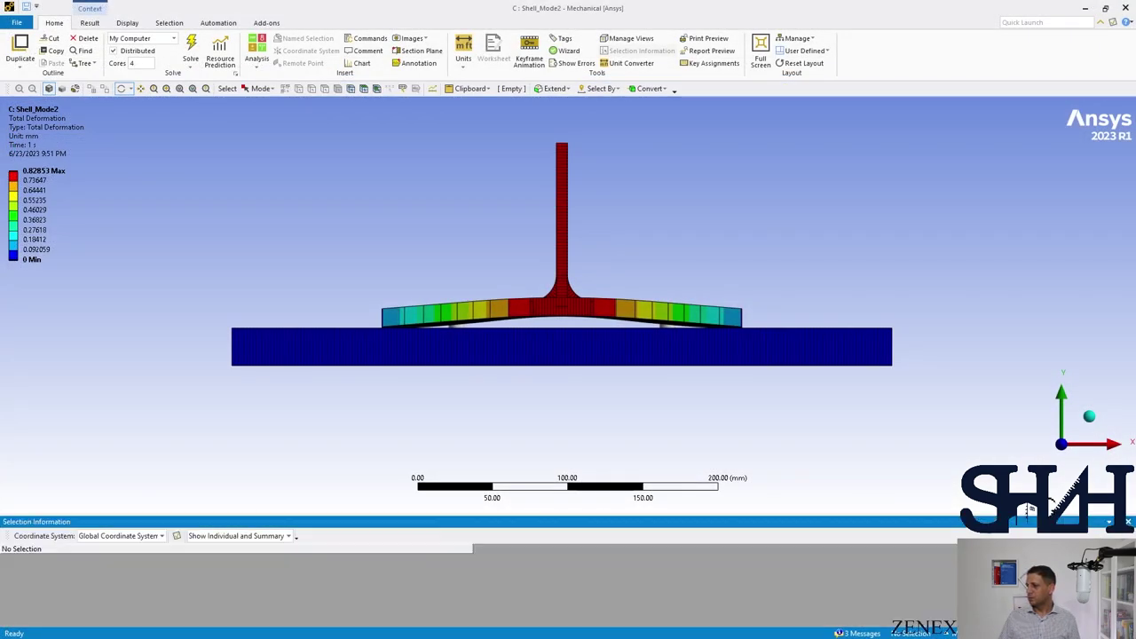
left_click(1127, 522)
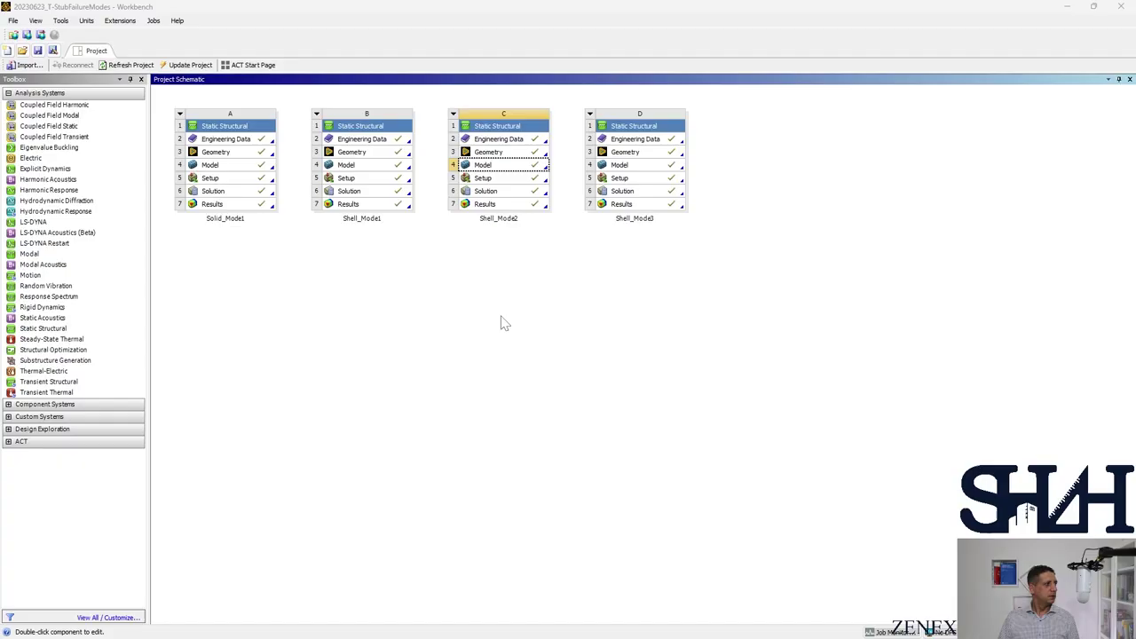
- Open the Shell_Mode3 model, display its Total Deformation result in saved view View2, and hide the Outline and Manage Views panes
double_click(627, 167)
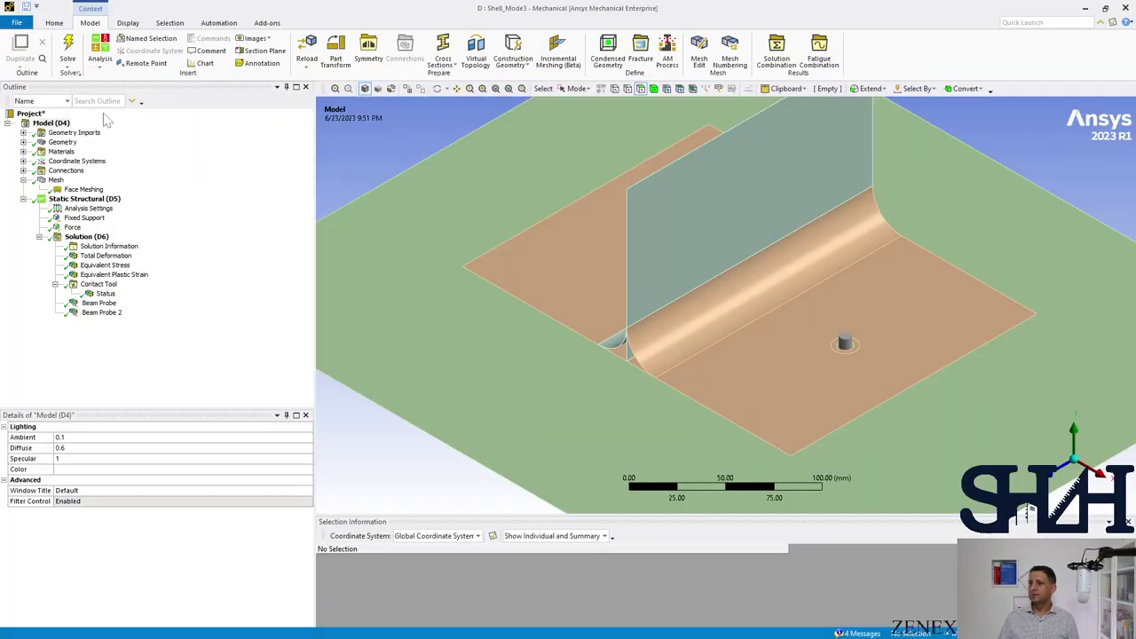
left_click(54, 23)
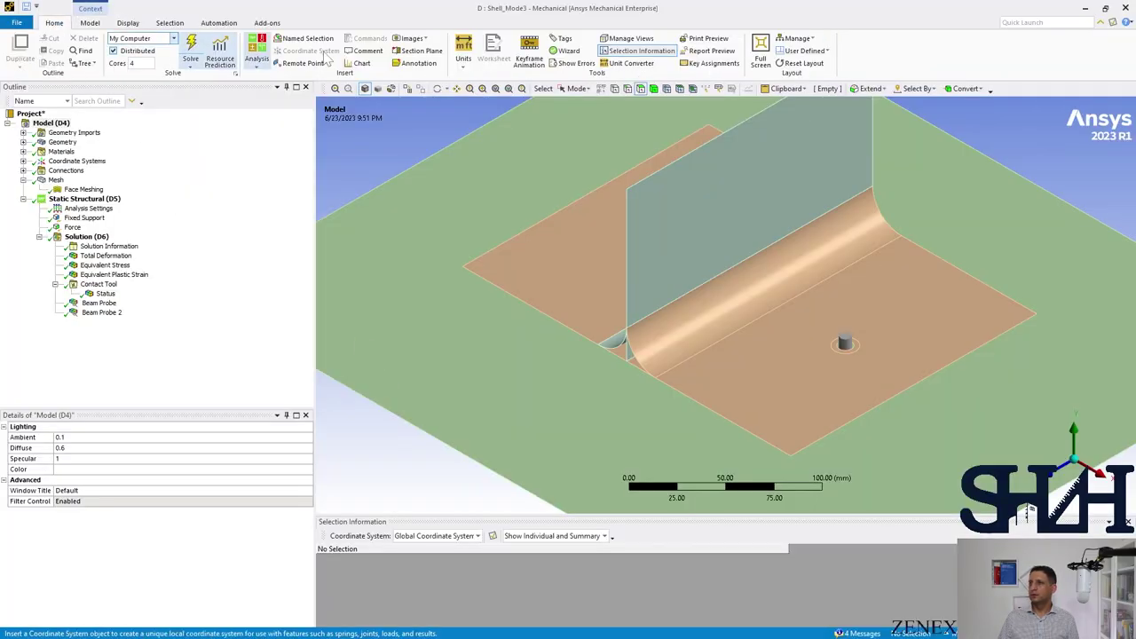
left_click(630, 39)
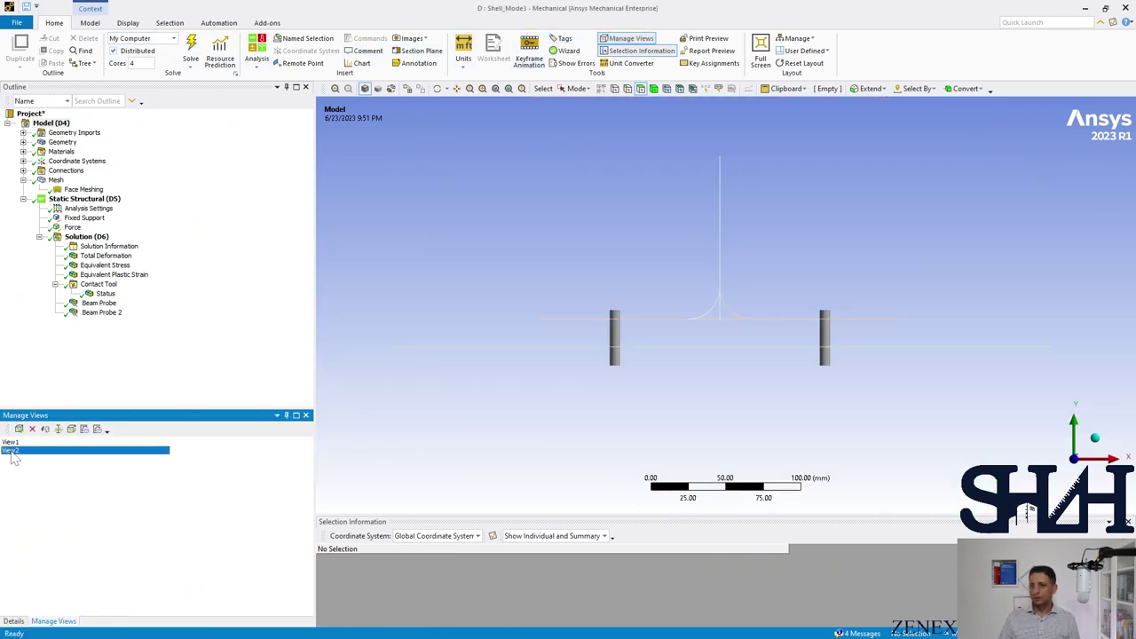
double_click(10, 450)
left_click(105, 255)
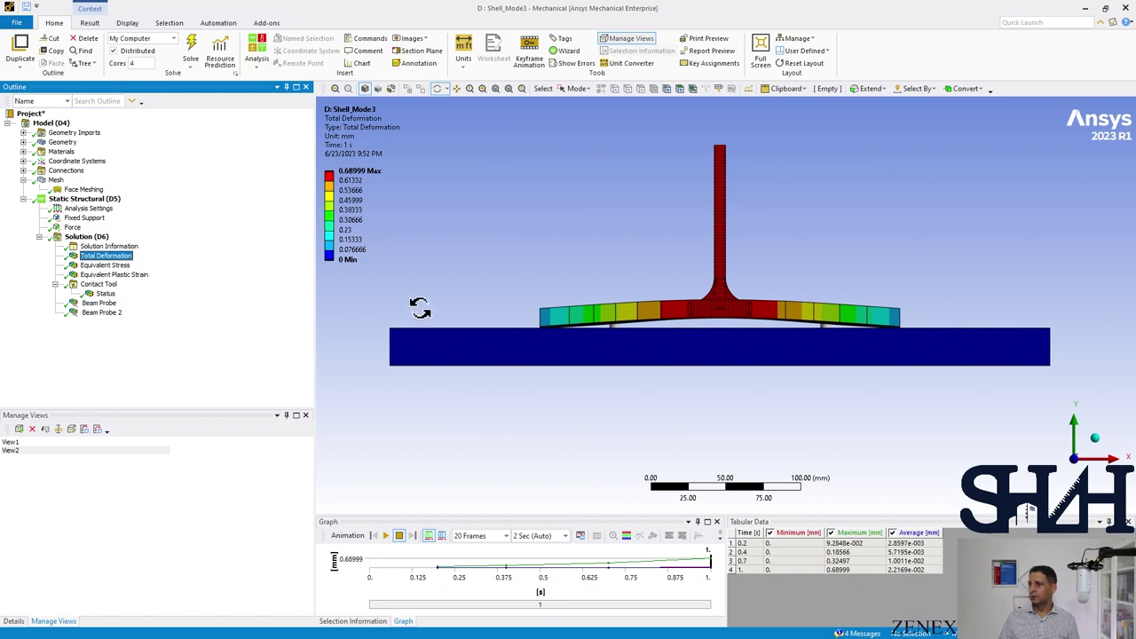
left_click(306, 86)
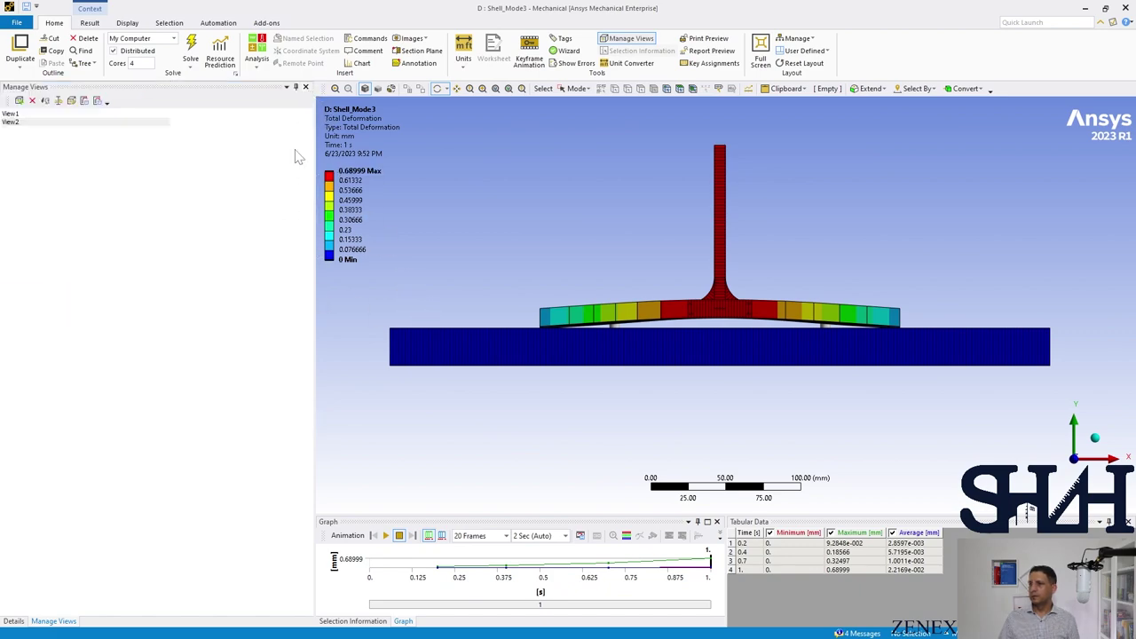
left_click(306, 87)
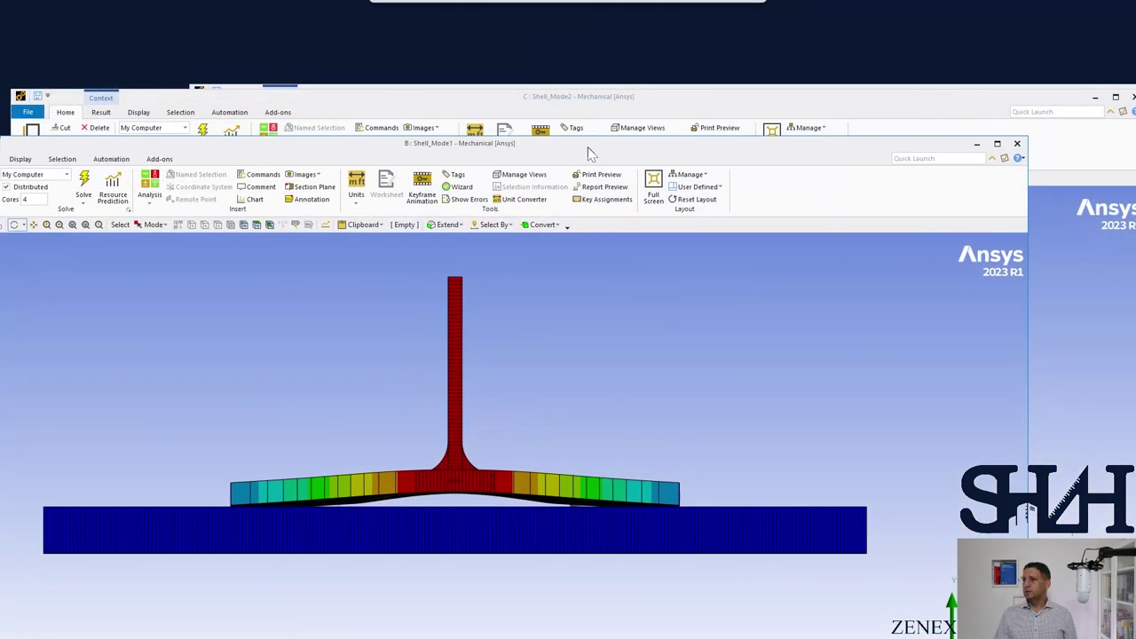
- Arrange the Shell_Mode1, Shell_Mode2 and Shell_Mode3 windows side by side in three equal columns
left_click_drag(586, 148, 646, 41)
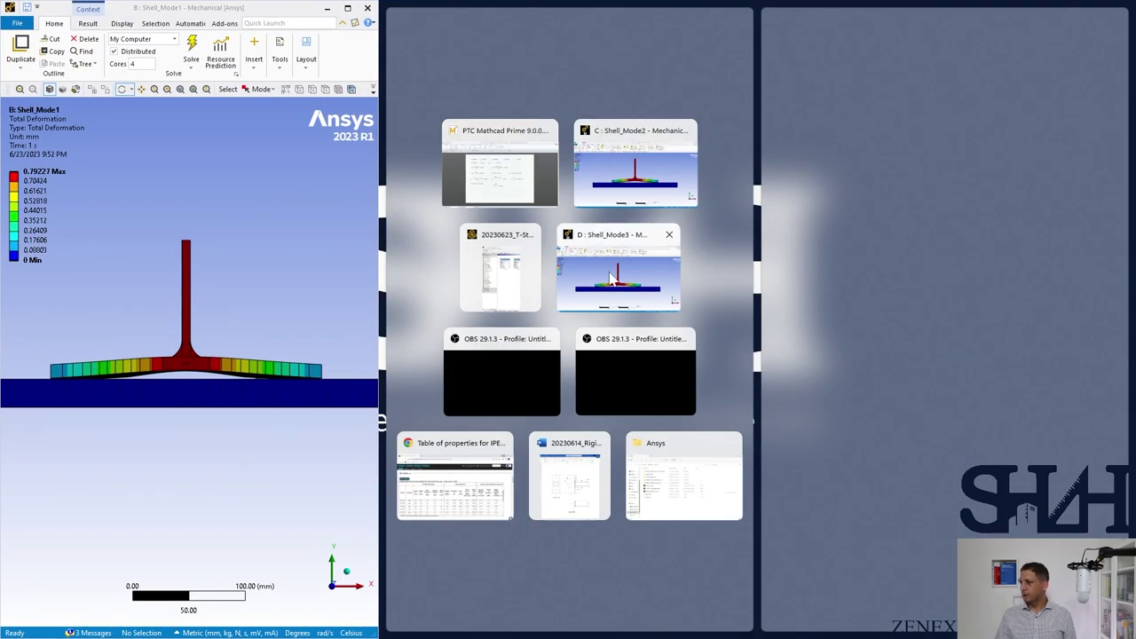
left_click(639, 160)
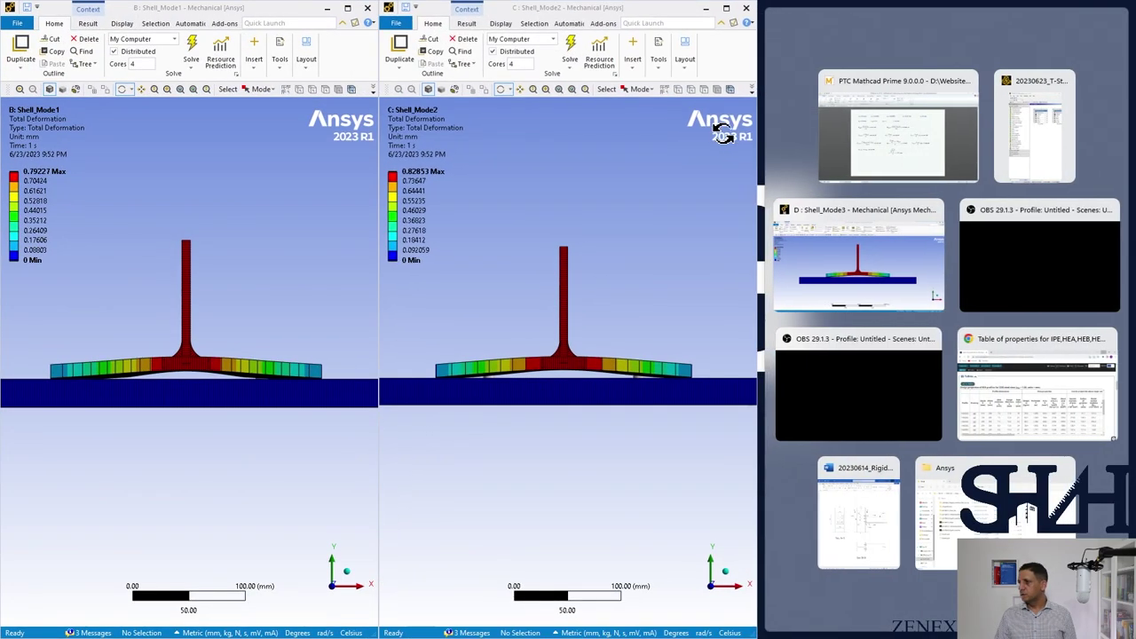
left_click(879, 217)
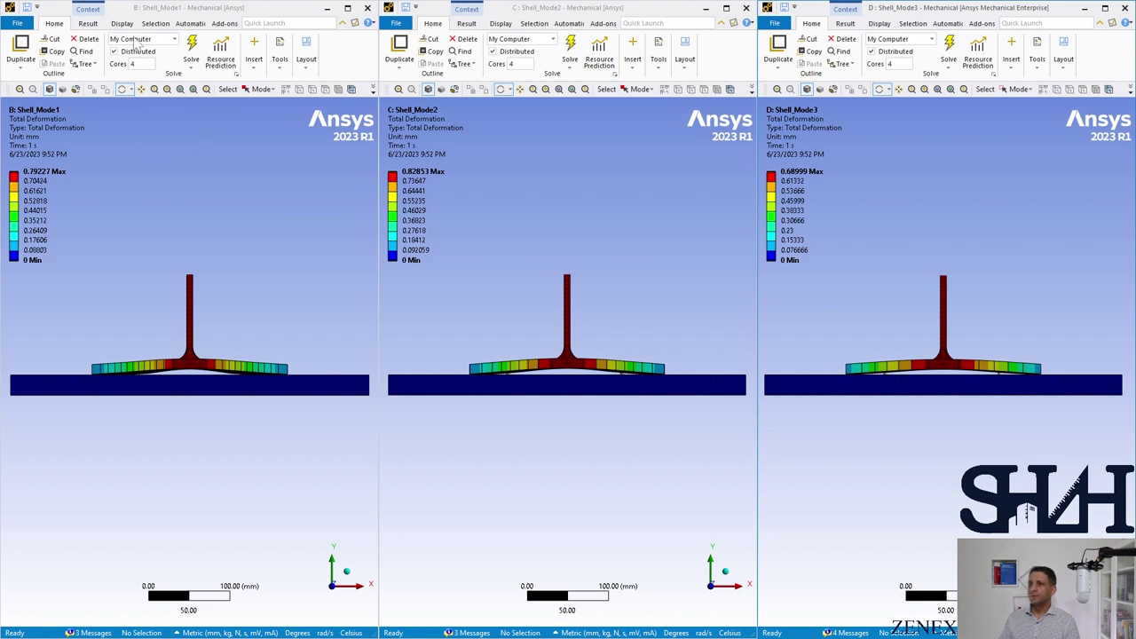
- Show the Graph pane in the Shell_Mode1 window and play its Total Deformation animation
left_click(134, 40)
left_click(306, 54)
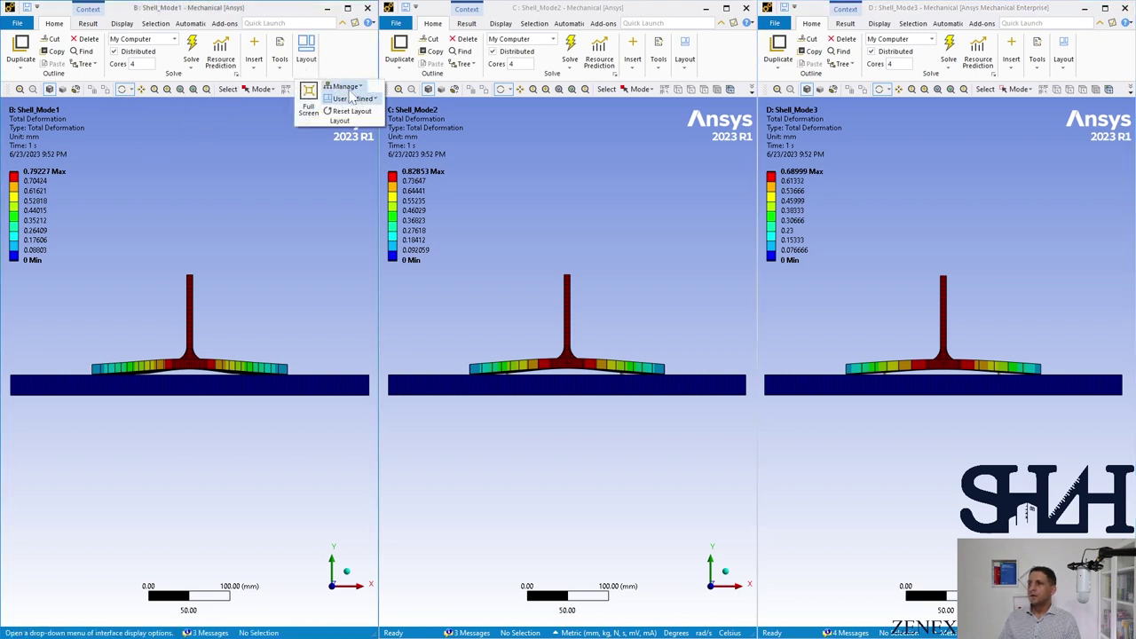
left_click(346, 86)
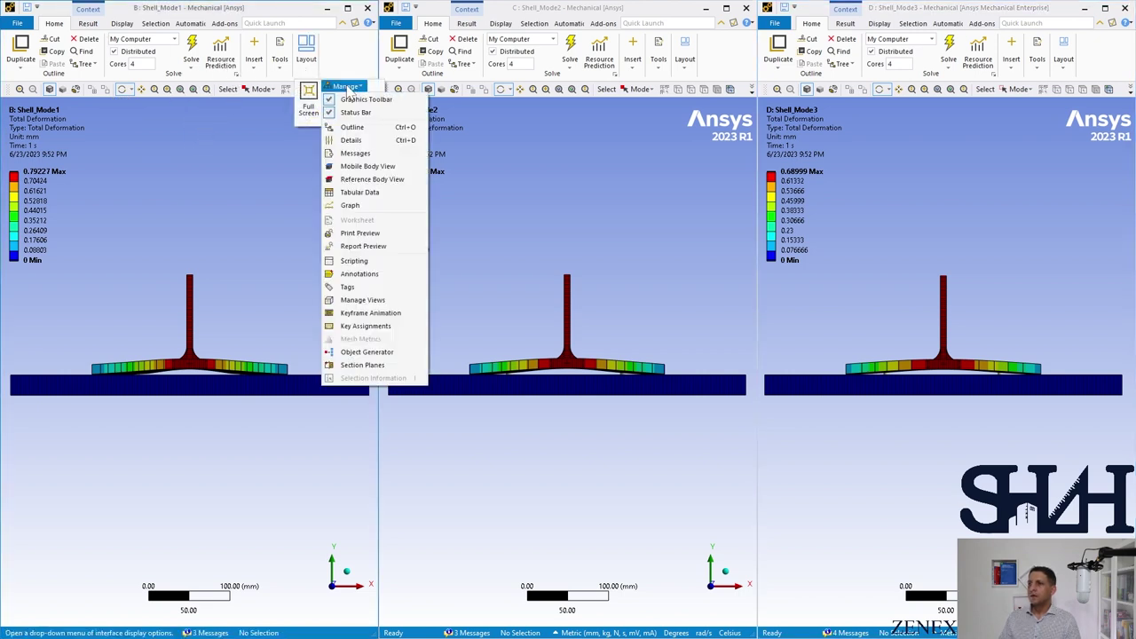
left_click(351, 205)
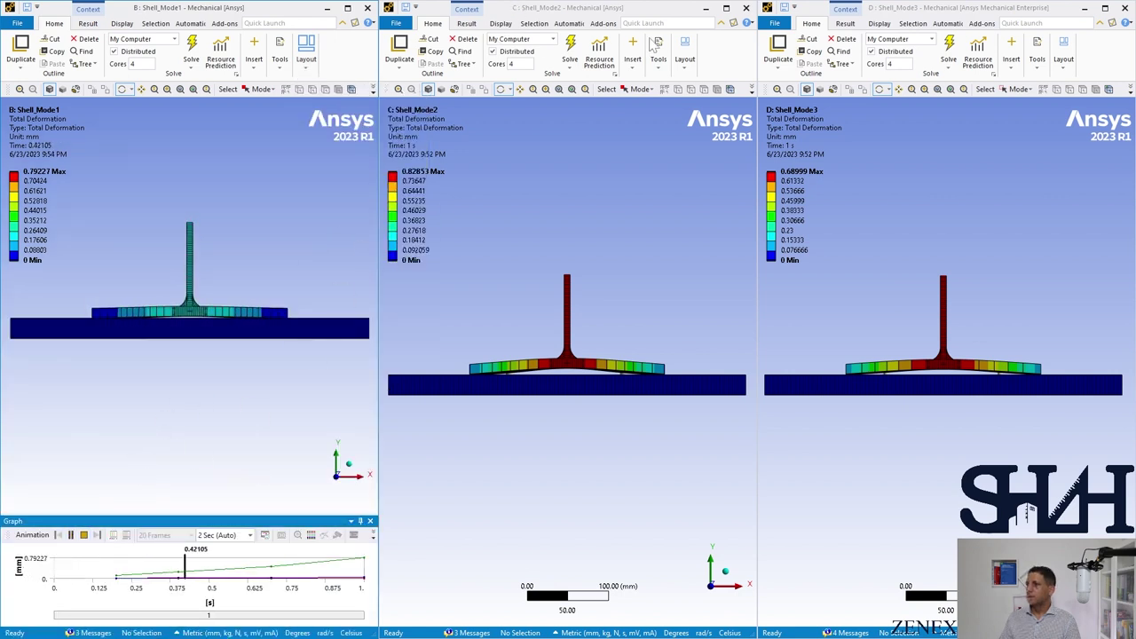
- Show the Graph pane in the Shell_Mode2 window and play its Total Deformation animation
left_click(685, 55)
left_click(724, 86)
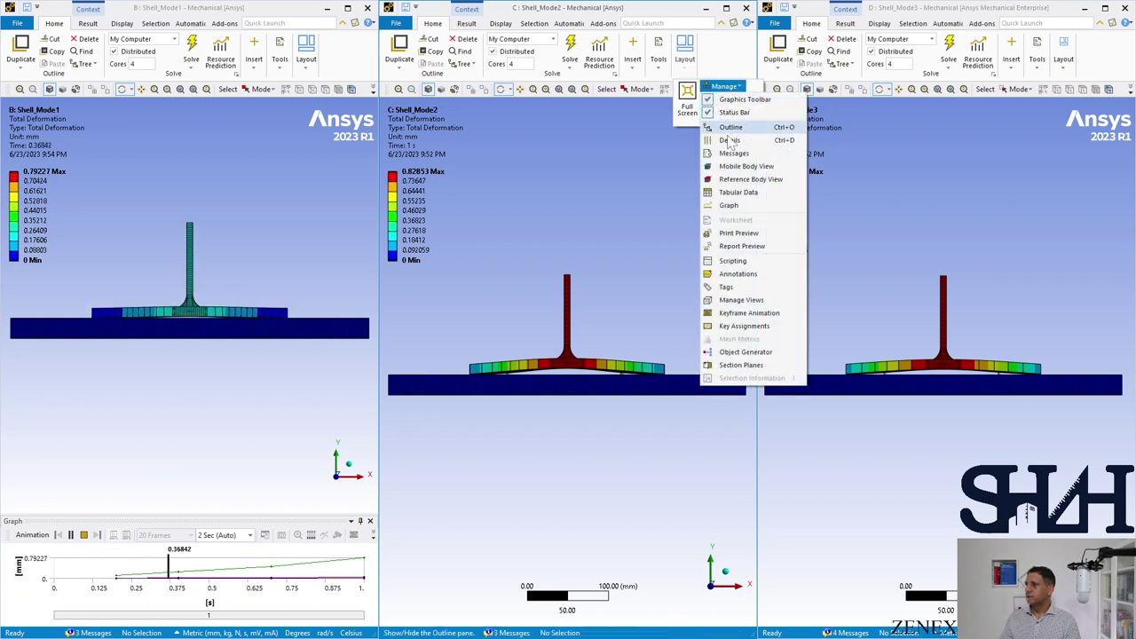
left_click(729, 205)
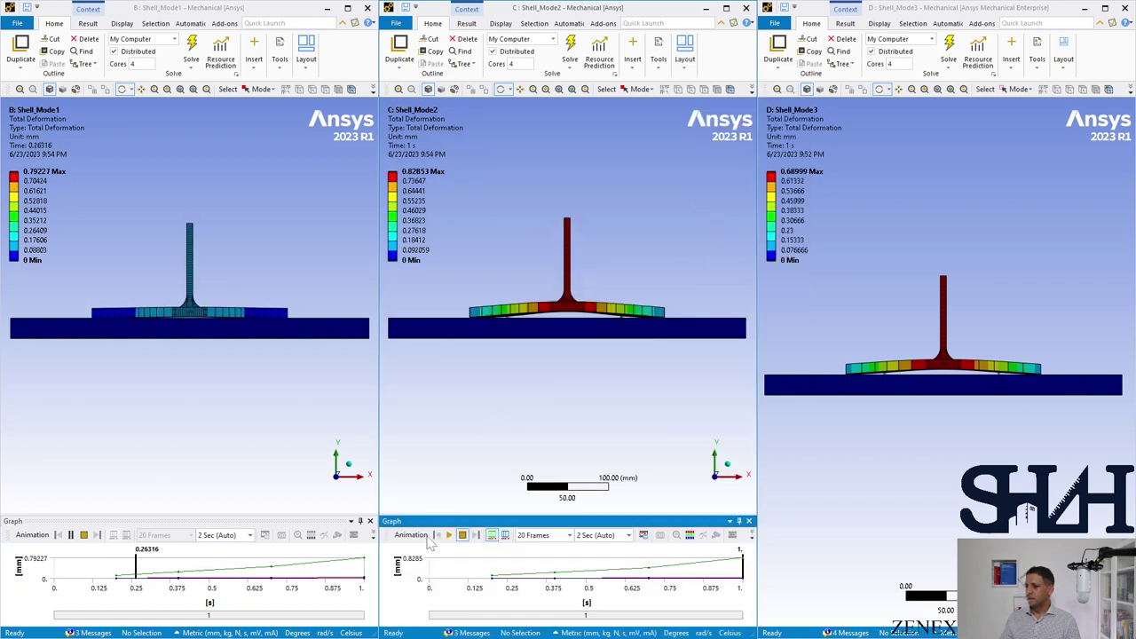
left_click(450, 535)
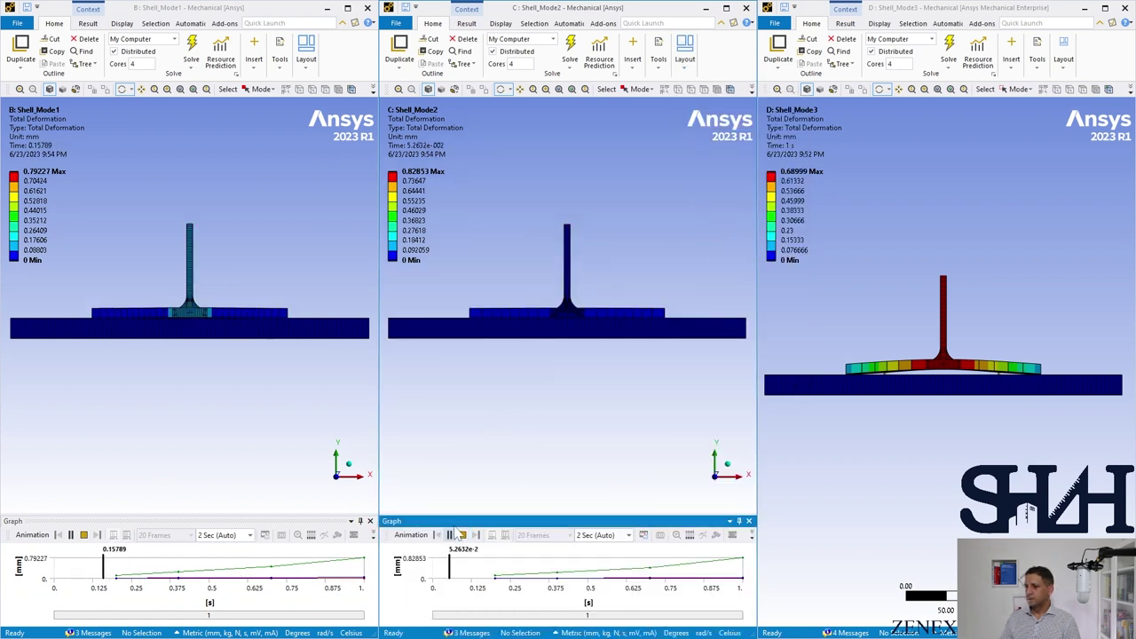
- Show the Graph pane in the Shell_Mode3 window and play its Total Deformation animation
left_click(1063, 49)
left_click(1082, 87)
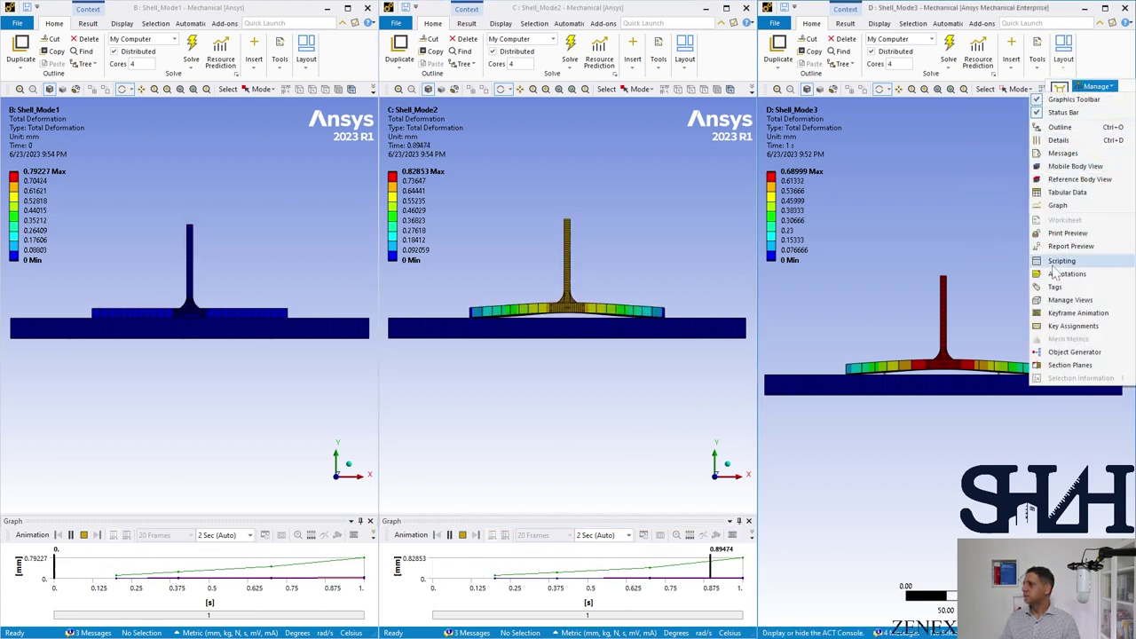
left_click(1058, 205)
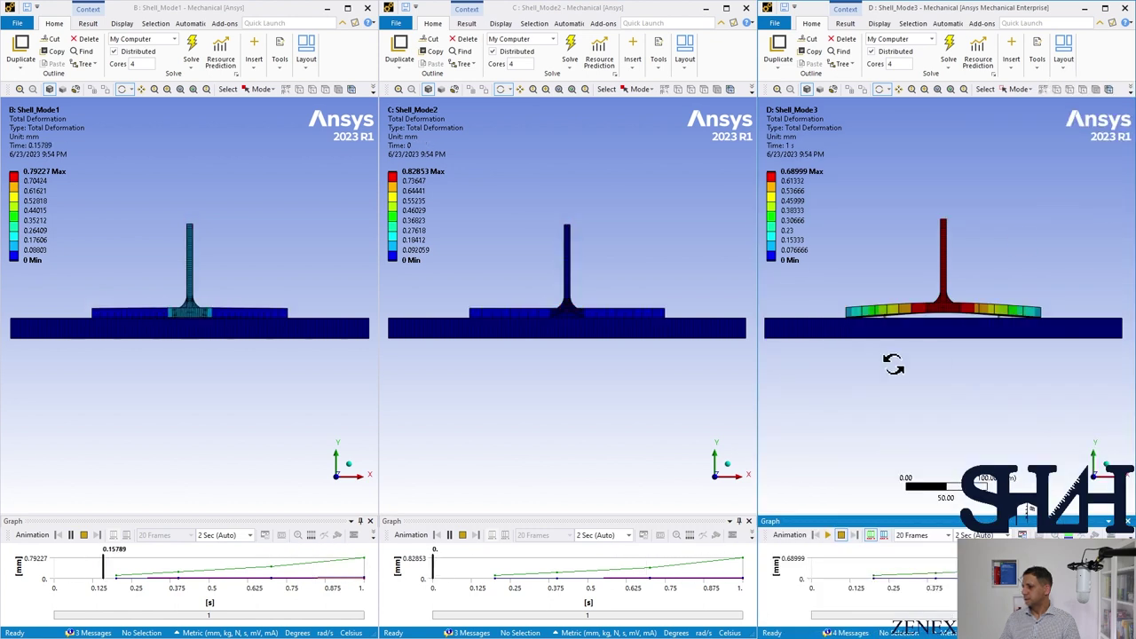
left_click(827, 535)
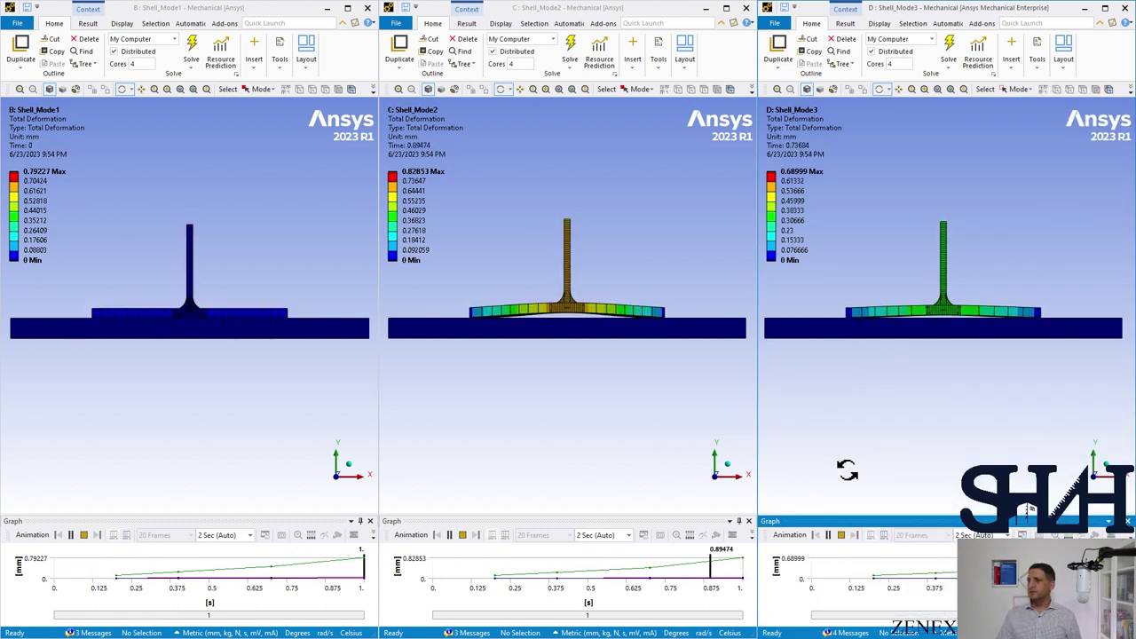